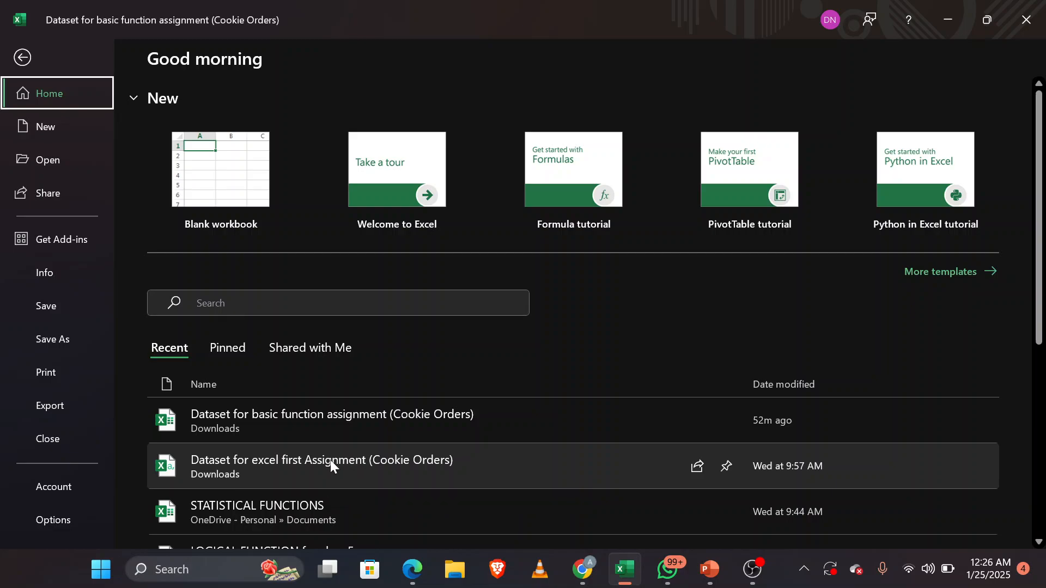
Step: Open the recent workbook LOGICAL FUNCTION for class 5 and go to its AND FUNCTION sheet
scroll(278, 510, "down", 1)
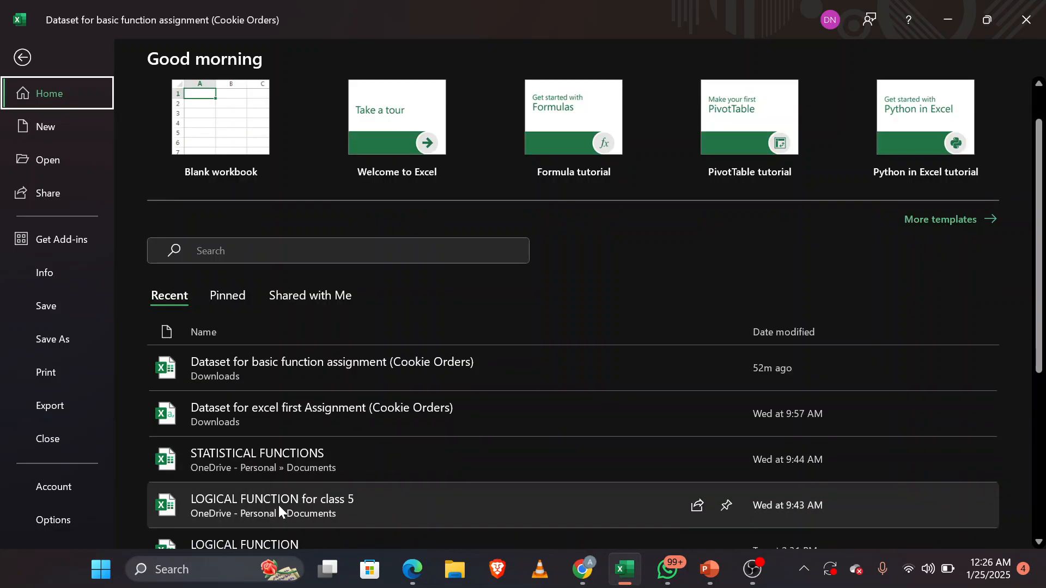
key("Escape")
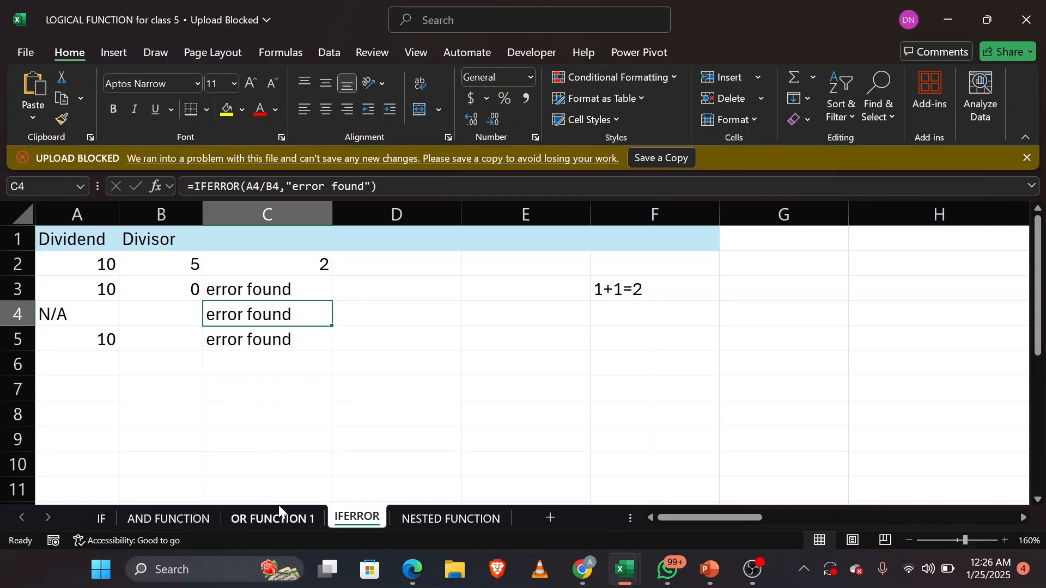
left_click(105, 519)
left_click(148, 517)
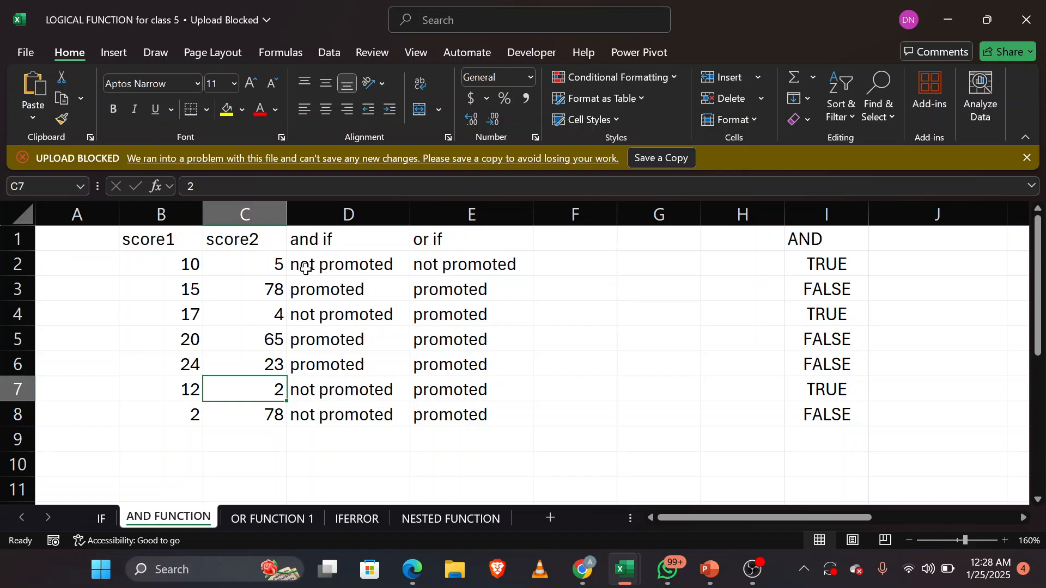
Step: Clear the existing results under the "and if" and "or if" headings in D2:E8
left_click(365, 268)
left_click_drag(364, 268, 492, 413)
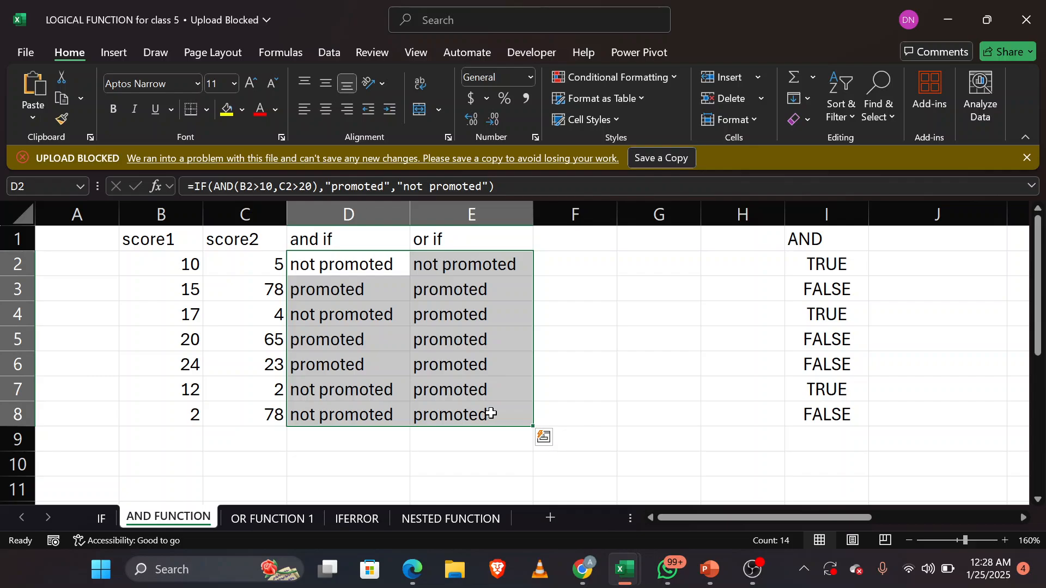
right_click(491, 413)
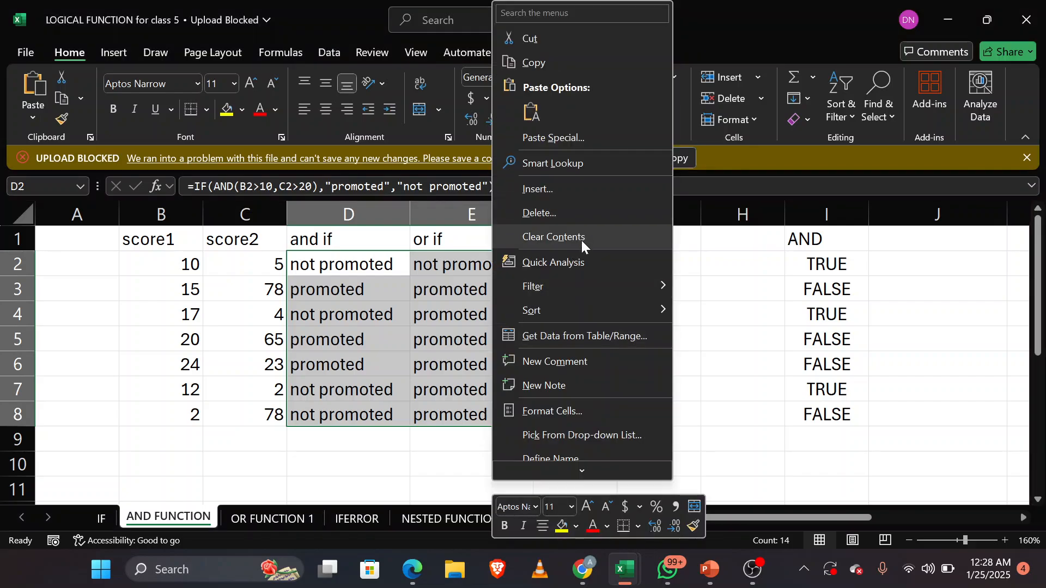
key("Escape")
key("Delete")
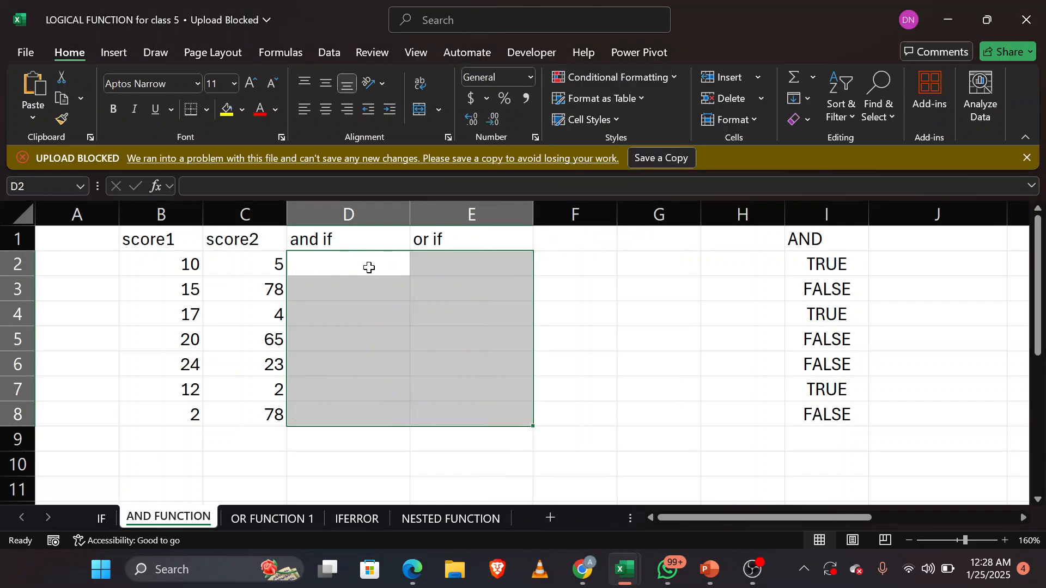
Step: Insert a new column before the "and if" column and enter the heading AND in D1
left_click(355, 206)
right_click(355, 204)
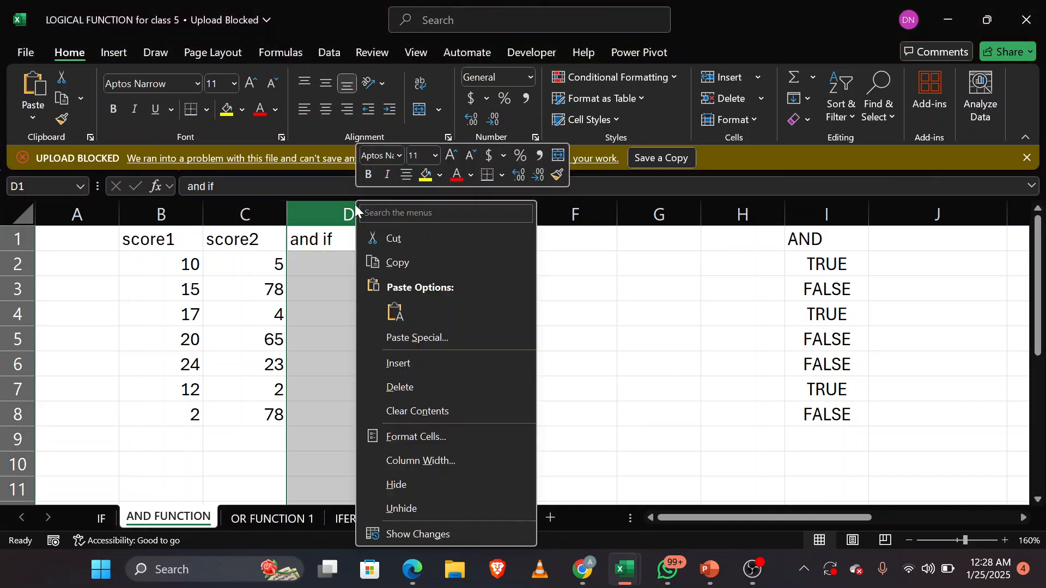
left_click(438, 363)
left_click(334, 235)
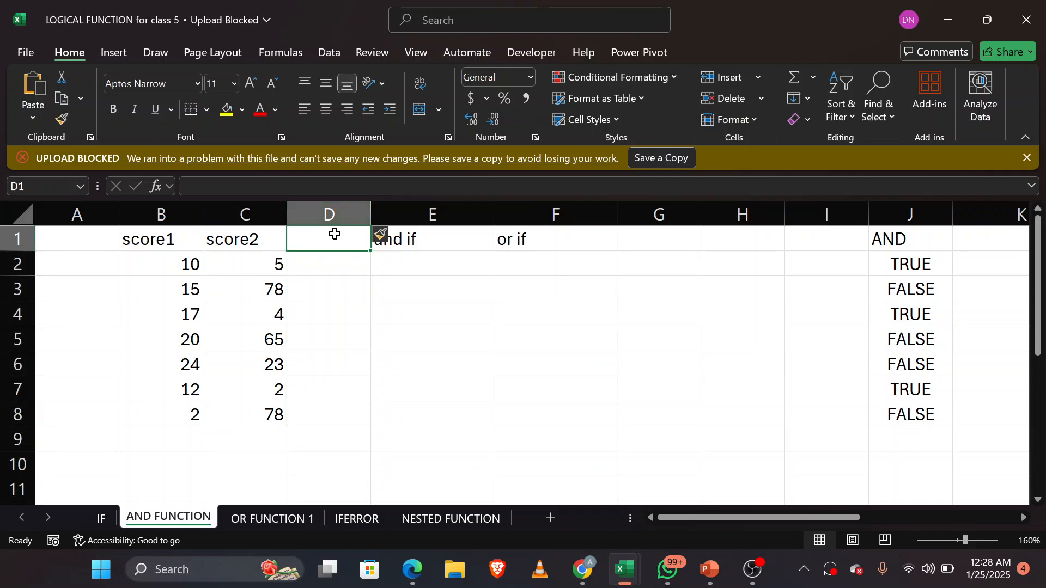
type("AND")
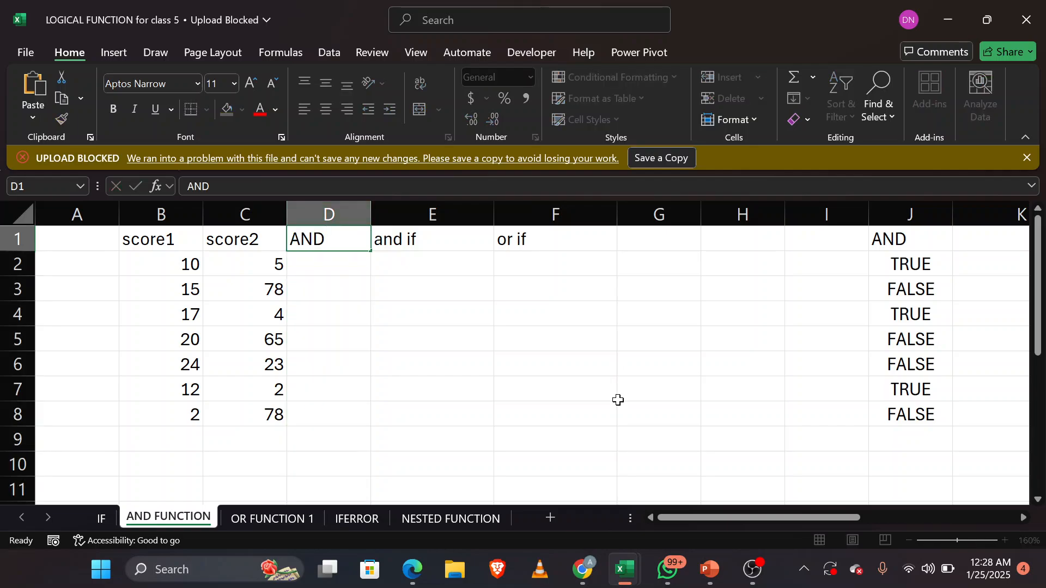
left_click(618, 401)
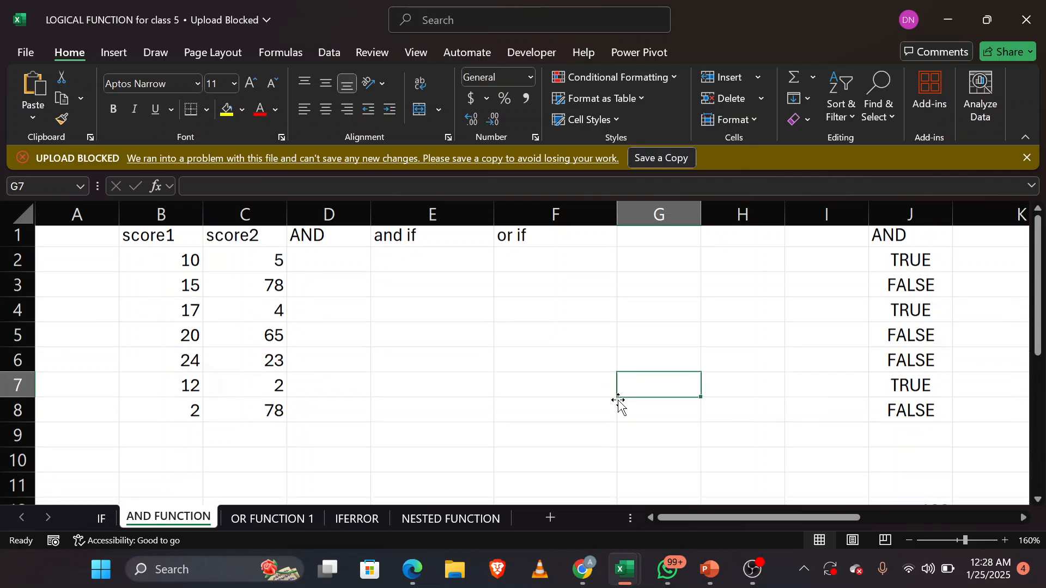
Step: Check the student scores grading conditions below the table and begin a formula in D2 under the AND heading
scroll(619, 400, "down", 2)
scroll(618, 403, "down", 2)
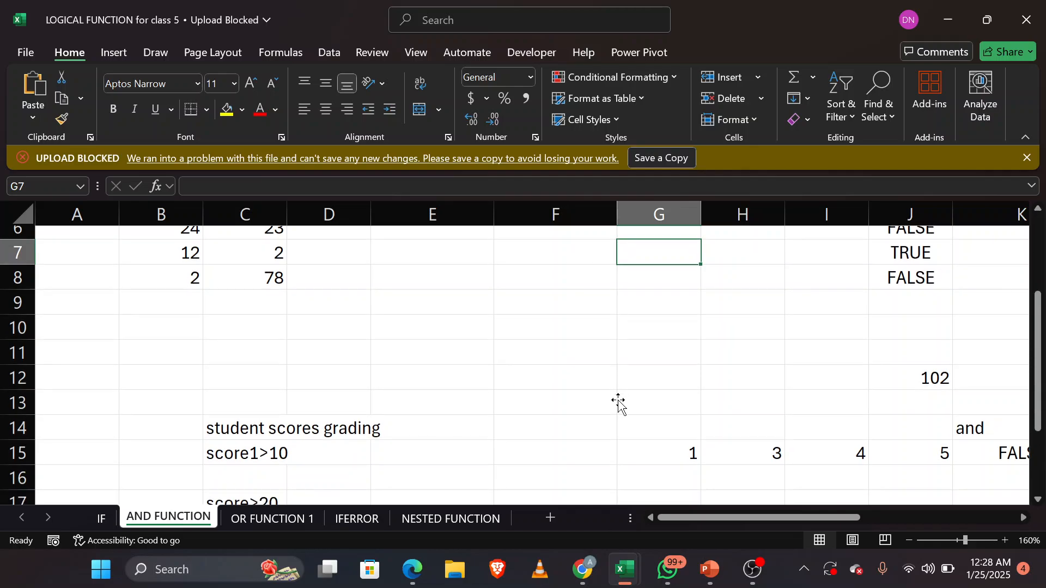
scroll(618, 403, "down", 1)
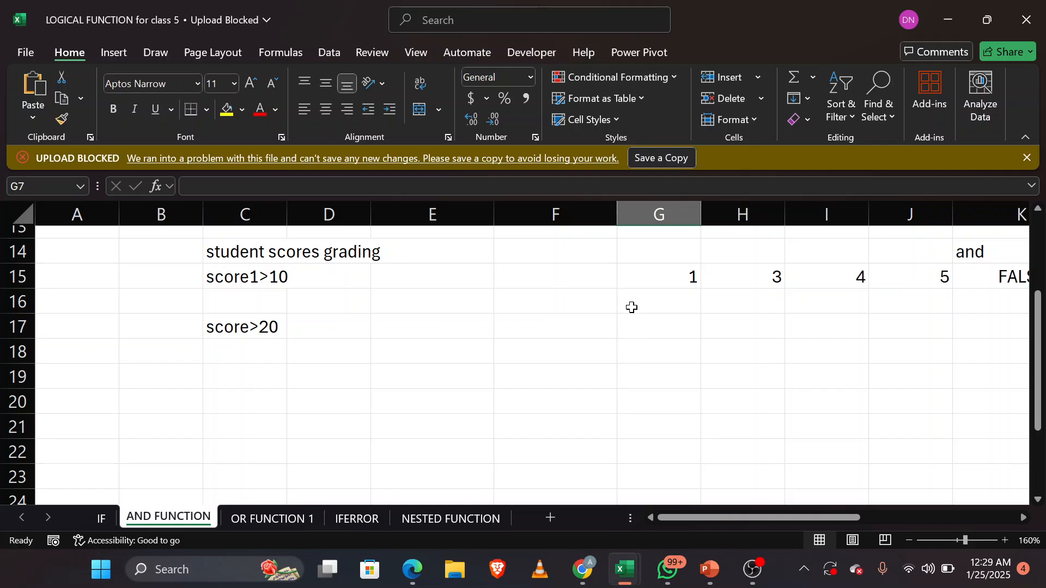
scroll(430, 351, "up", 5)
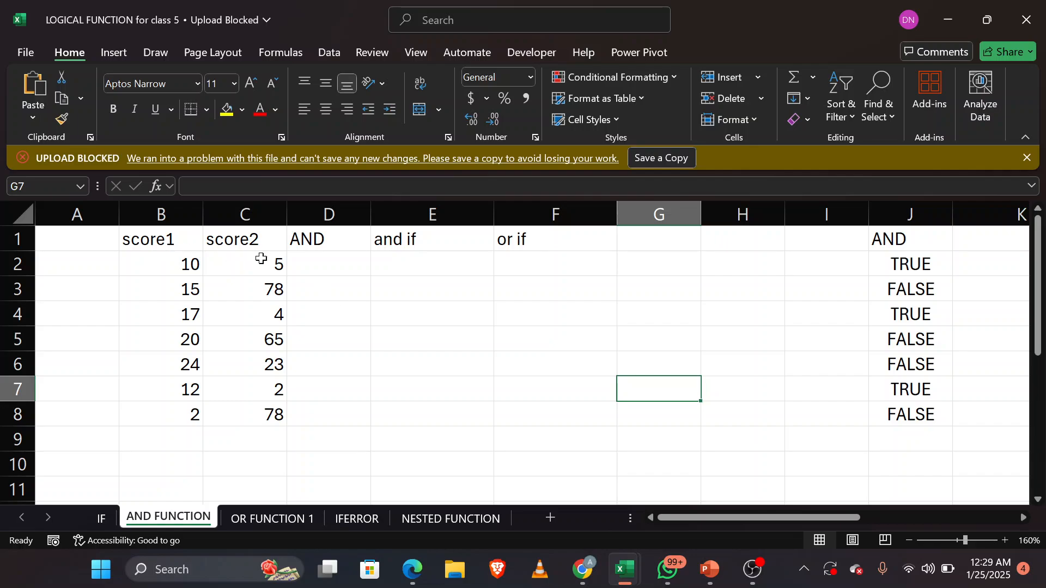
left_click(335, 261)
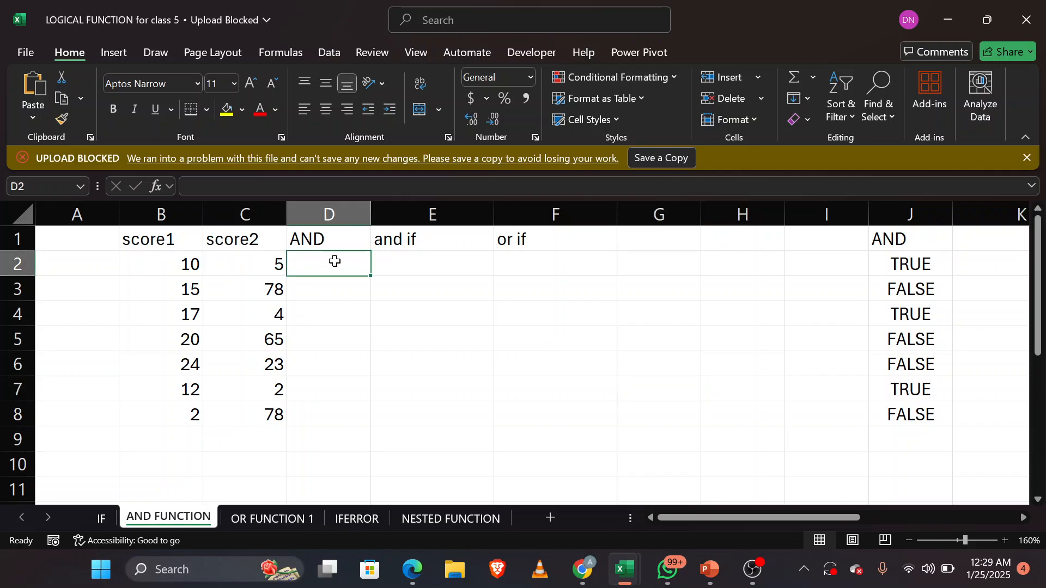
type("=")
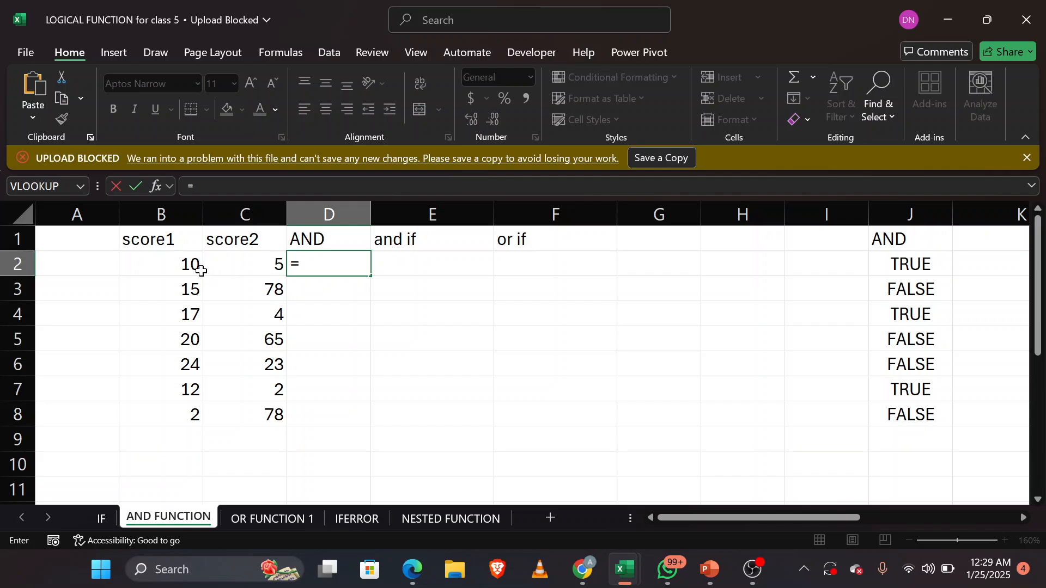
left_click(184, 265)
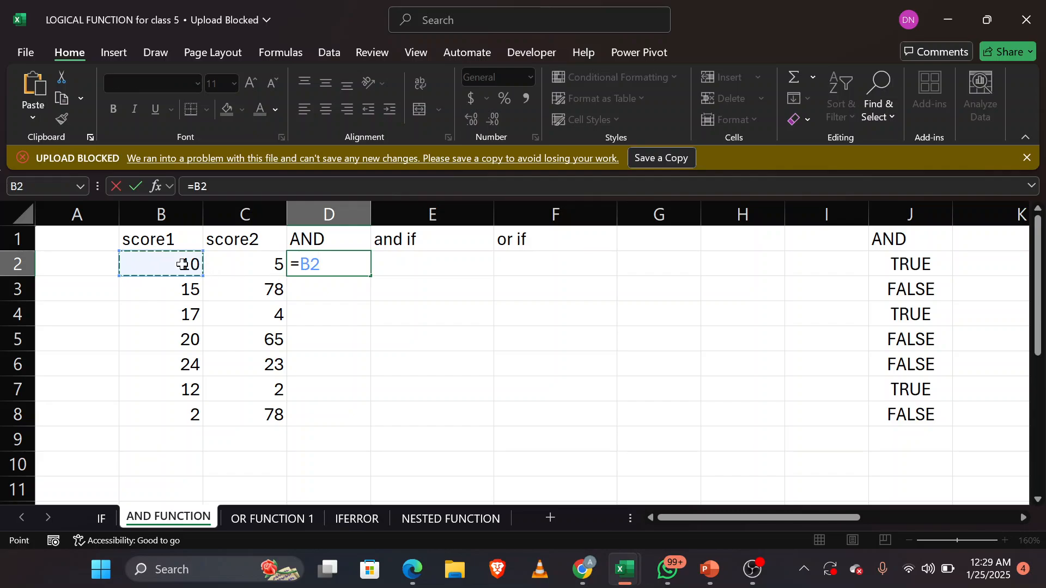
type(">")
key("BackSpace")
key("BackSpace")
key("BackSpace")
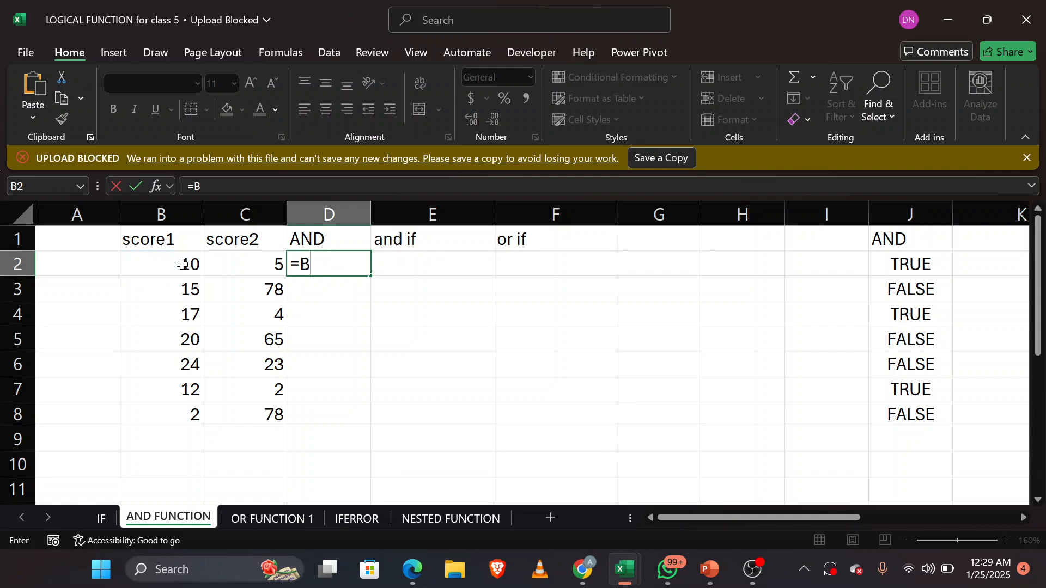
Step: Complete the formula in D2 as =AND(B2>10,C2>20) and fill it down through D8
type("AND(")
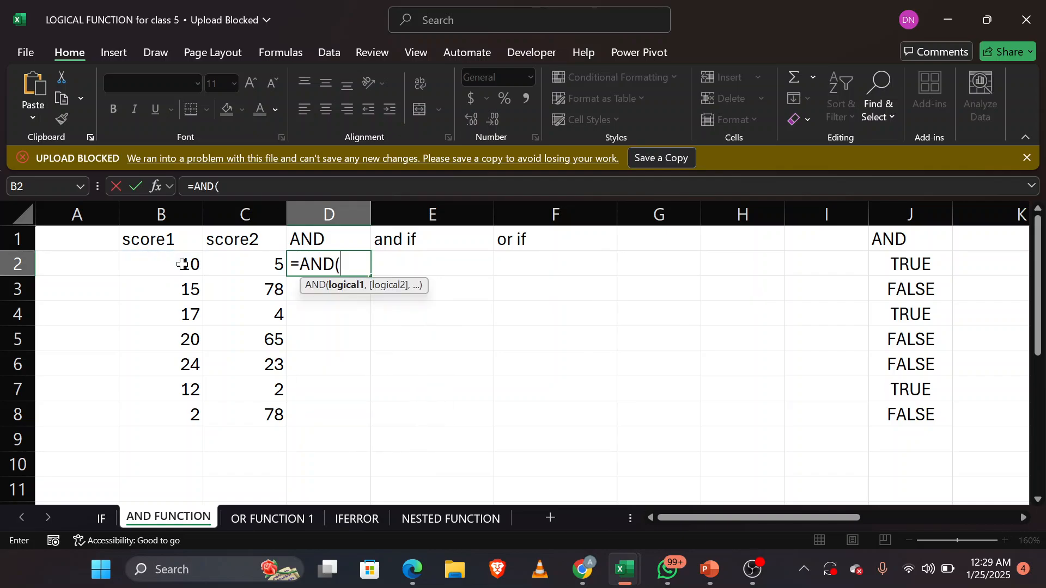
left_click(167, 268)
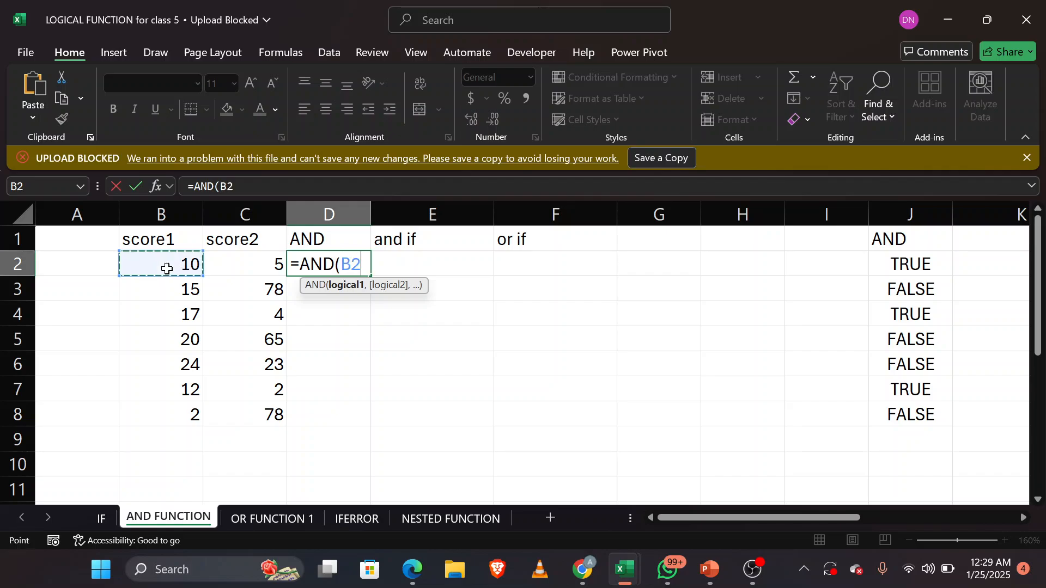
type(">10,")
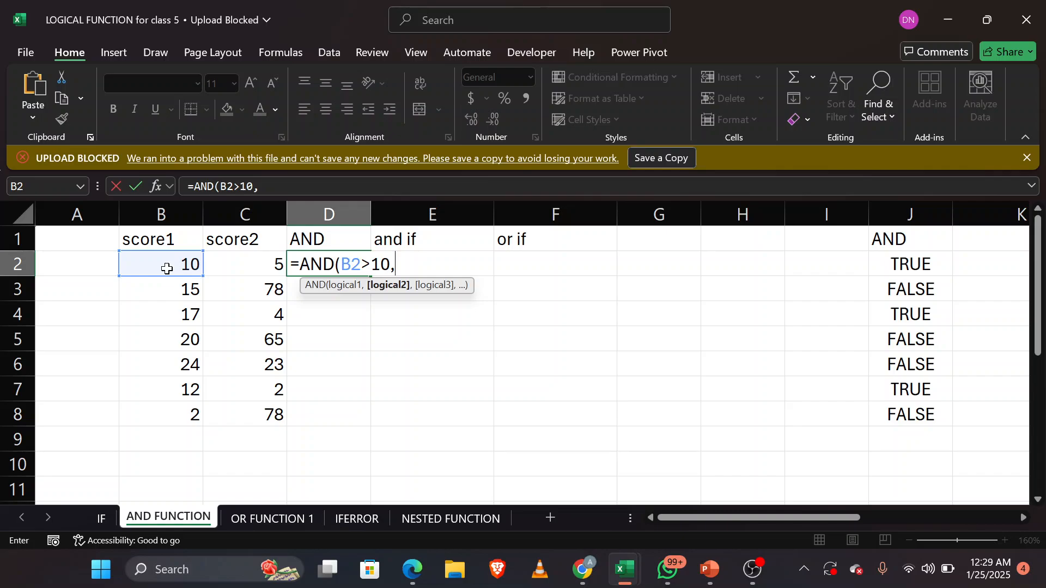
left_click(258, 275)
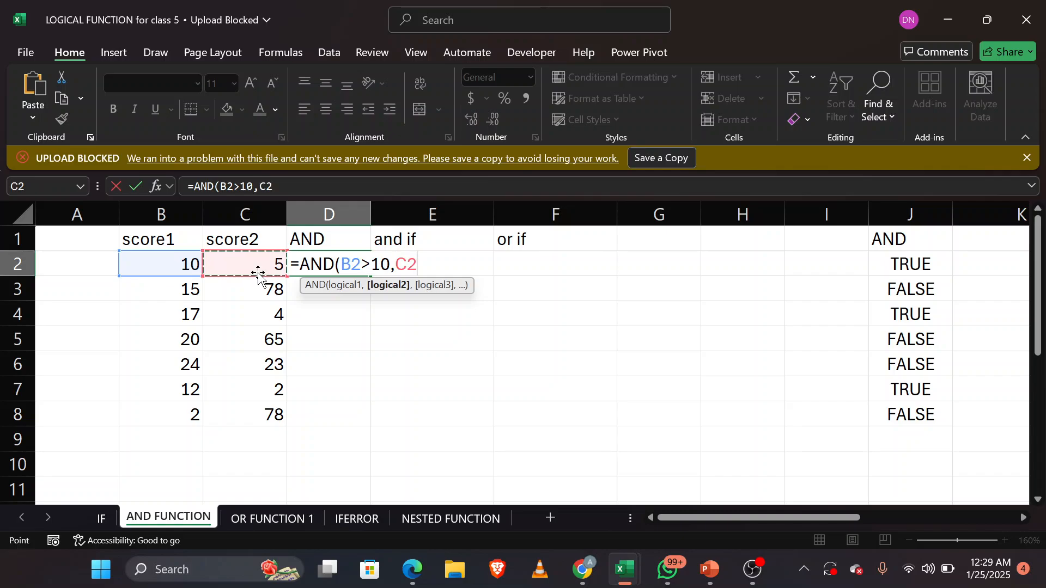
type(">20")
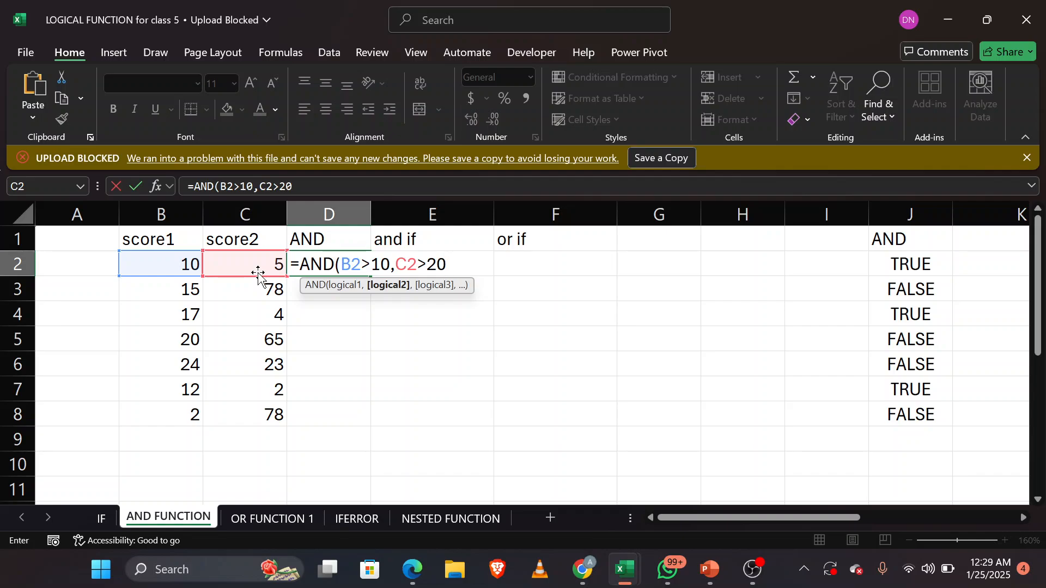
type(")")
key("Return")
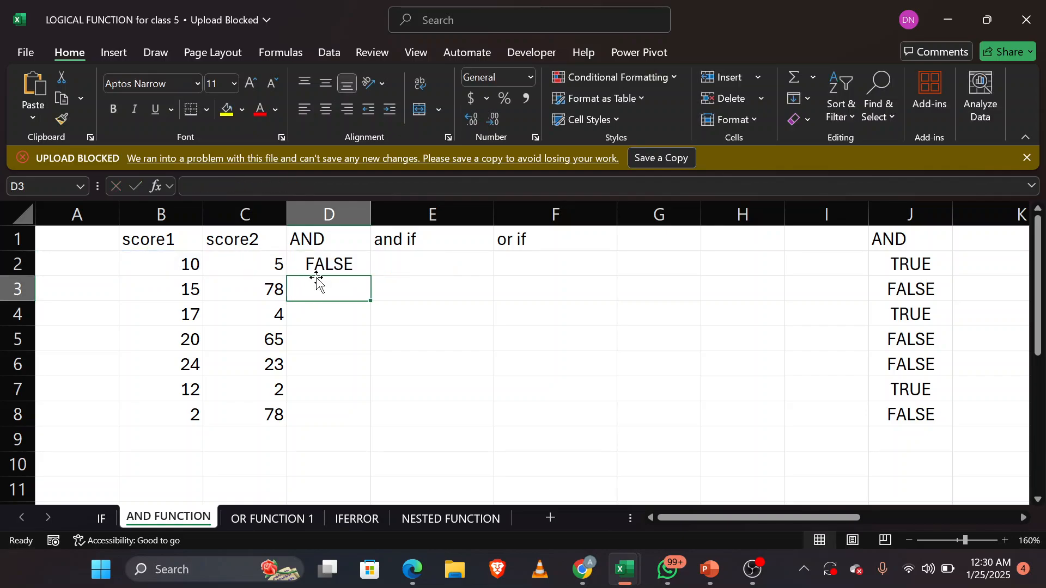
left_click(319, 261)
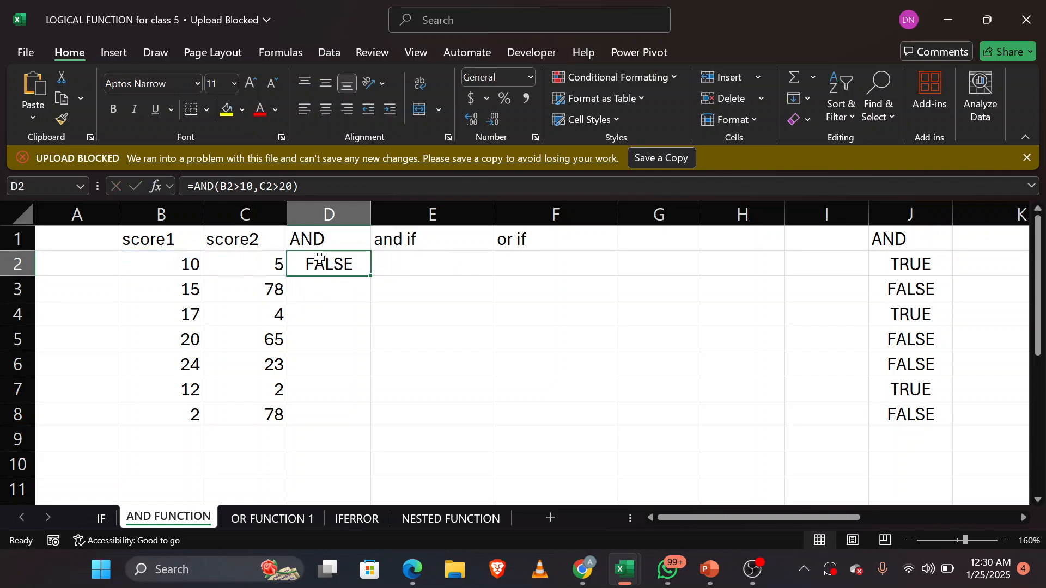
double_click(372, 276)
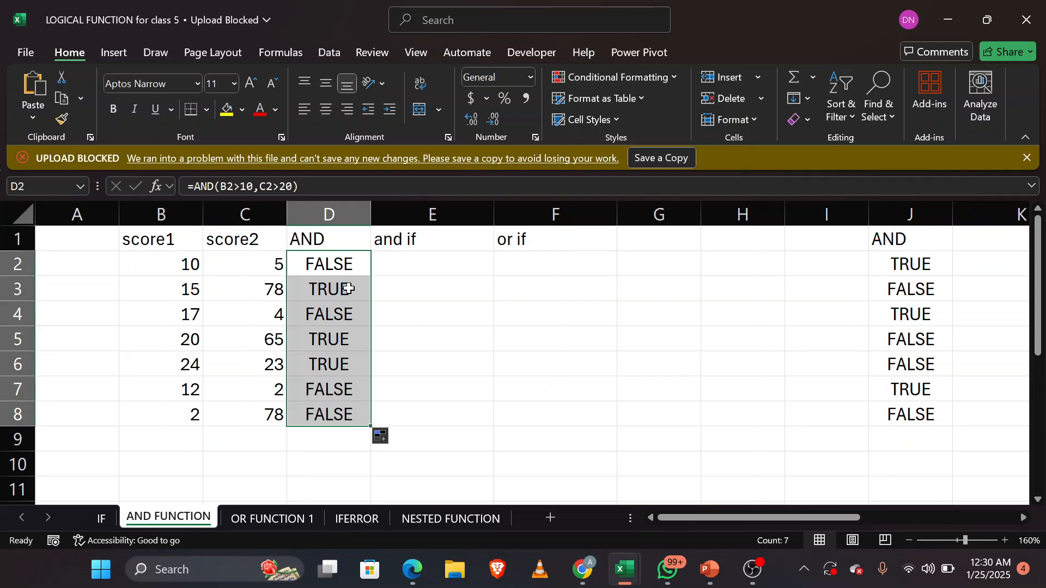
Step: Check the AND results in rows 3 and 4 against their score1 and score2 values
left_click(349, 289)
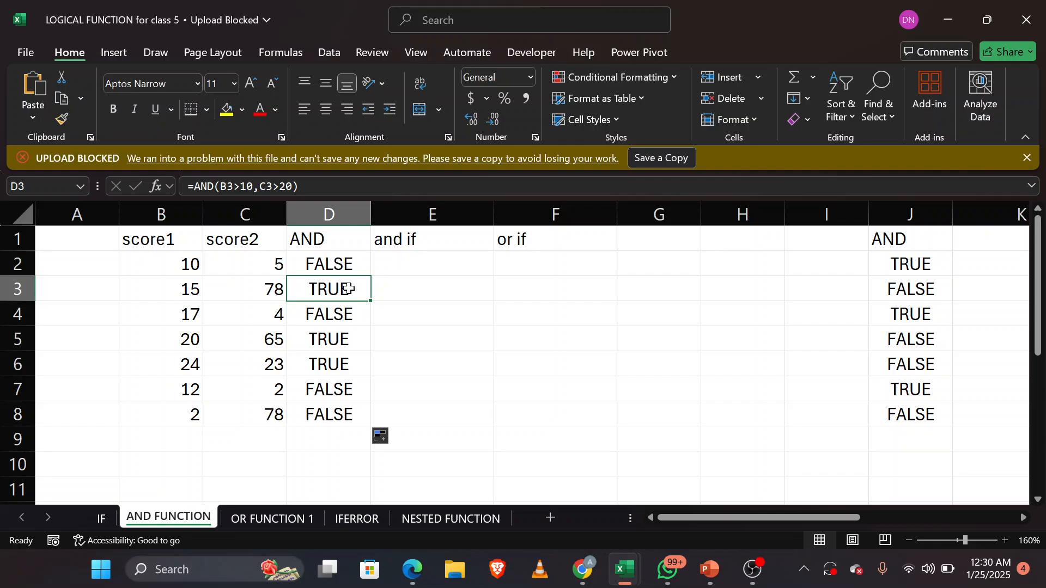
left_click(178, 290)
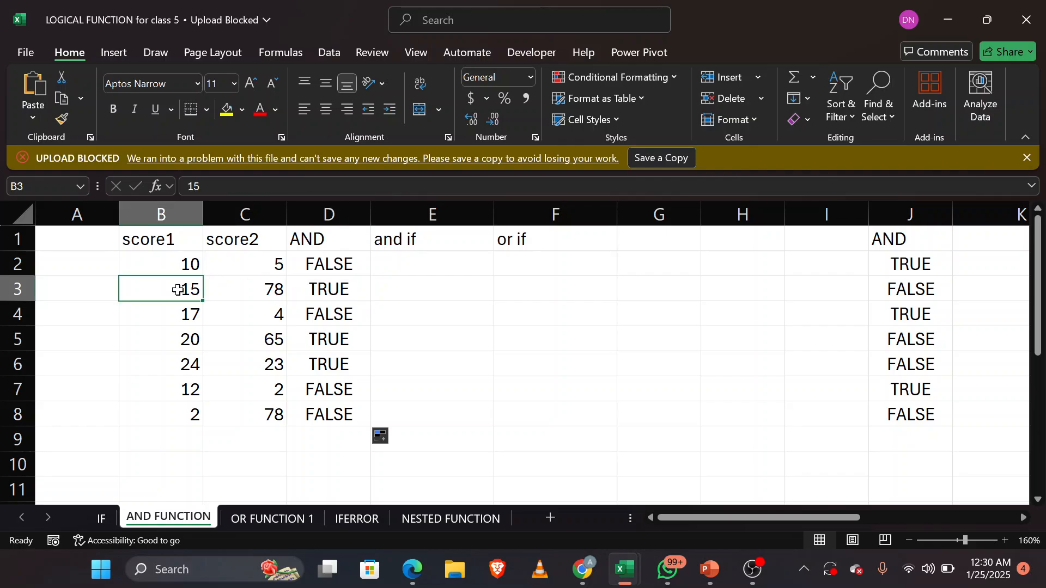
left_click(266, 290)
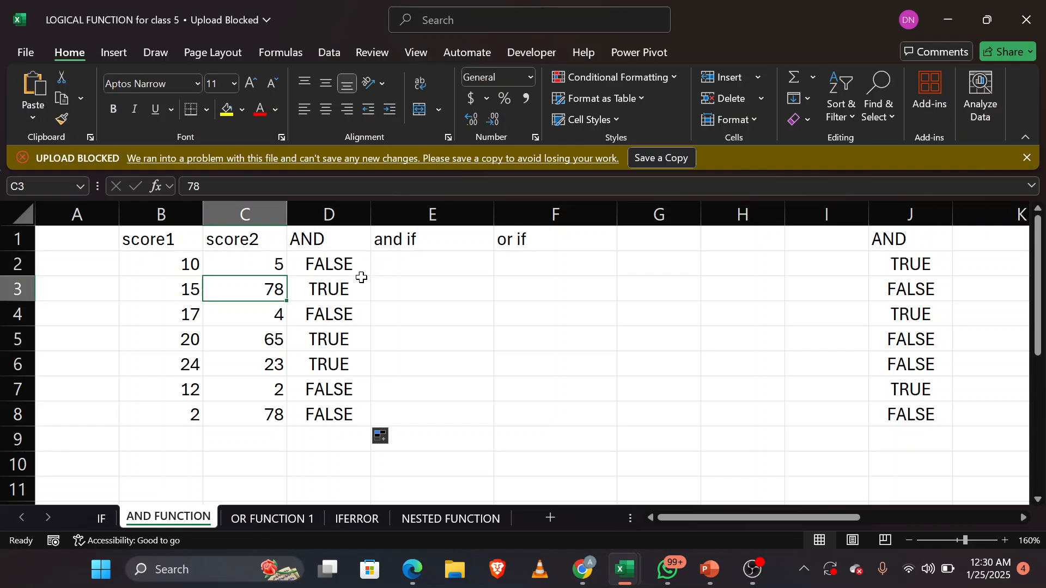
left_click(342, 315)
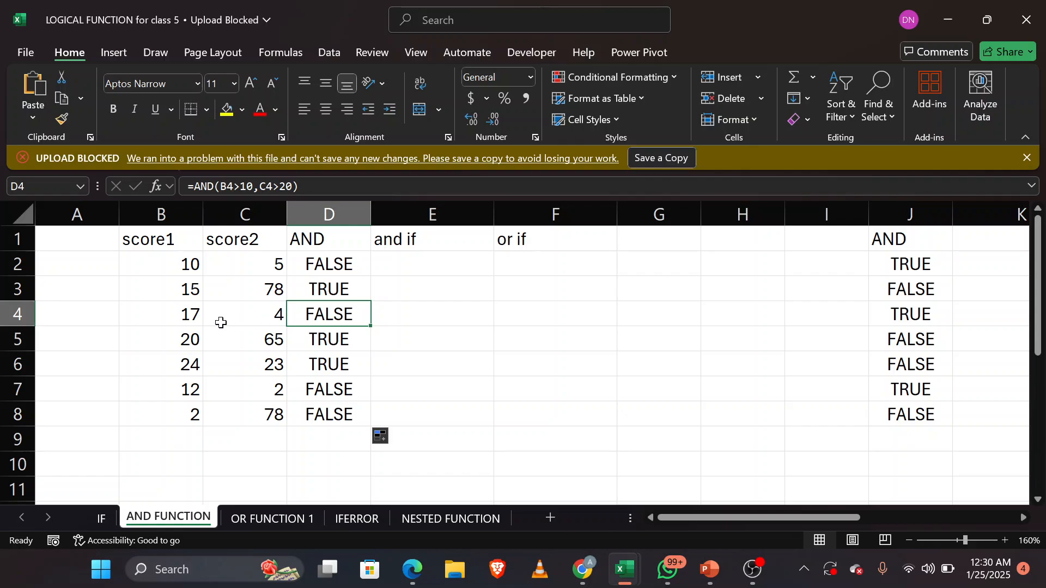
left_click(174, 308)
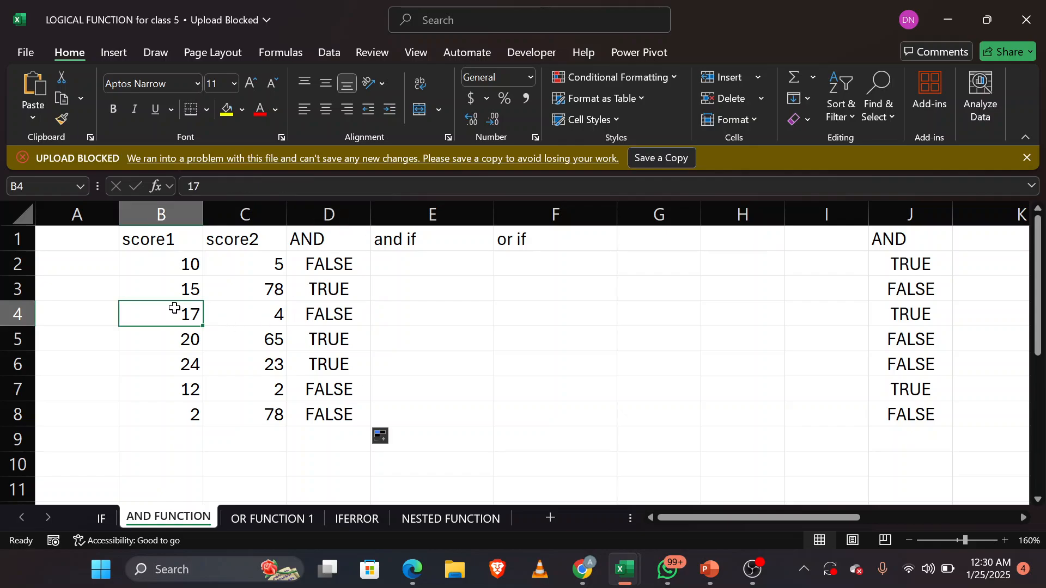
left_click(260, 322)
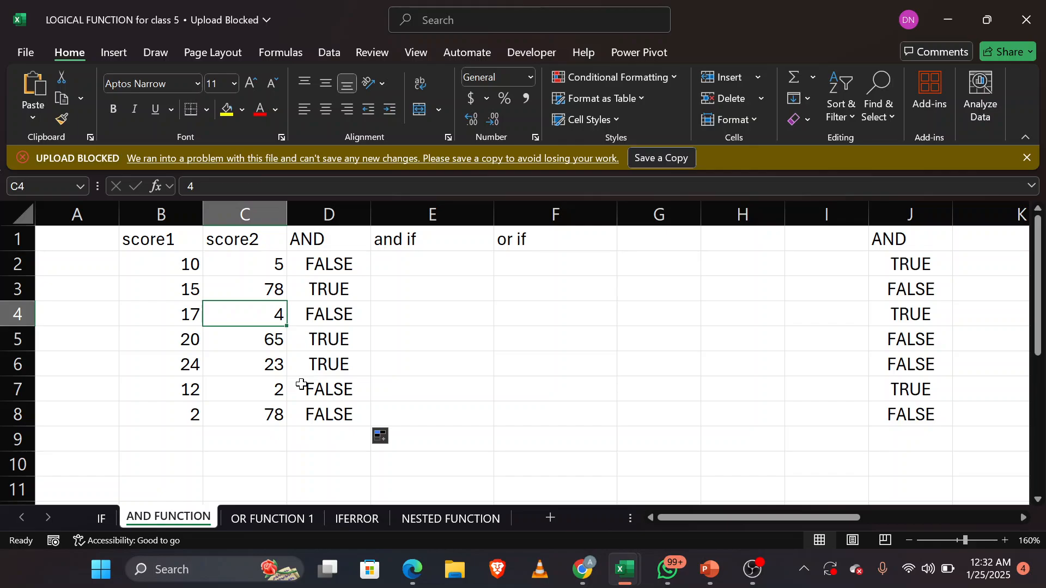
Step: Begin an IF formula in E2 under the "and if" heading with a nested AND function as its logical test
left_click(440, 272)
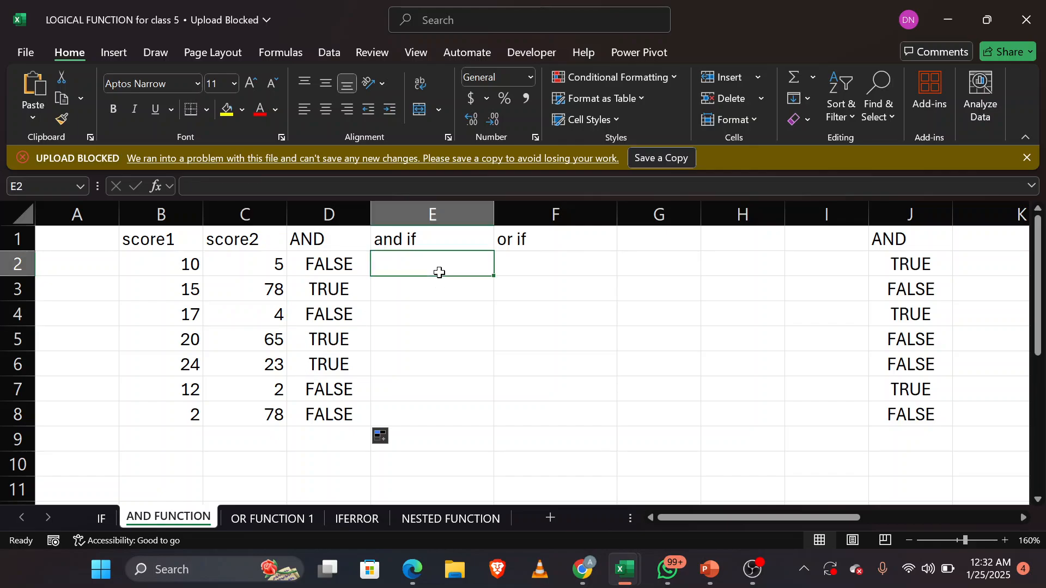
type("=I")
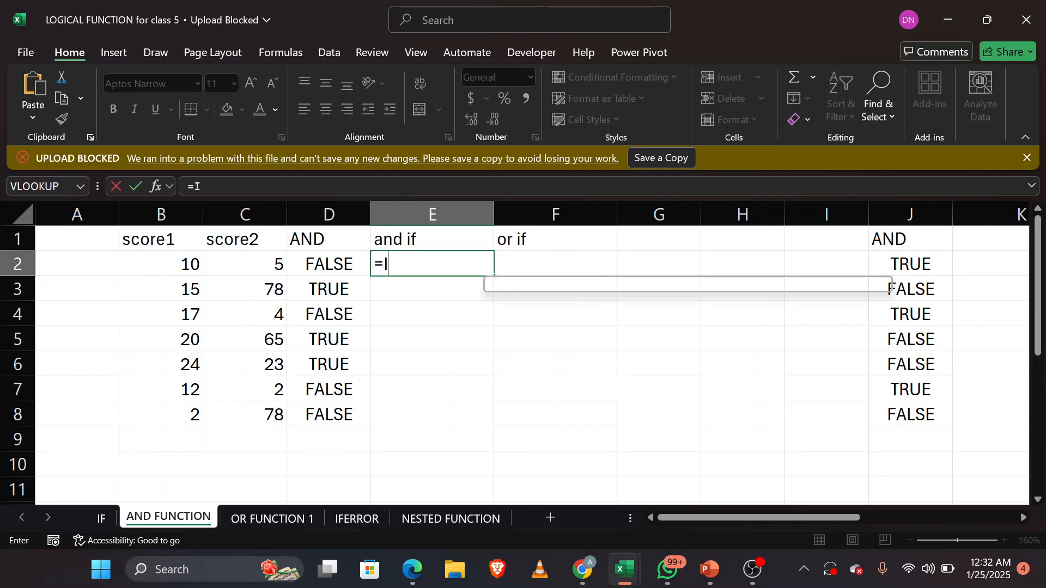
type("GF")
key("BackSpace")
key("BackSpace")
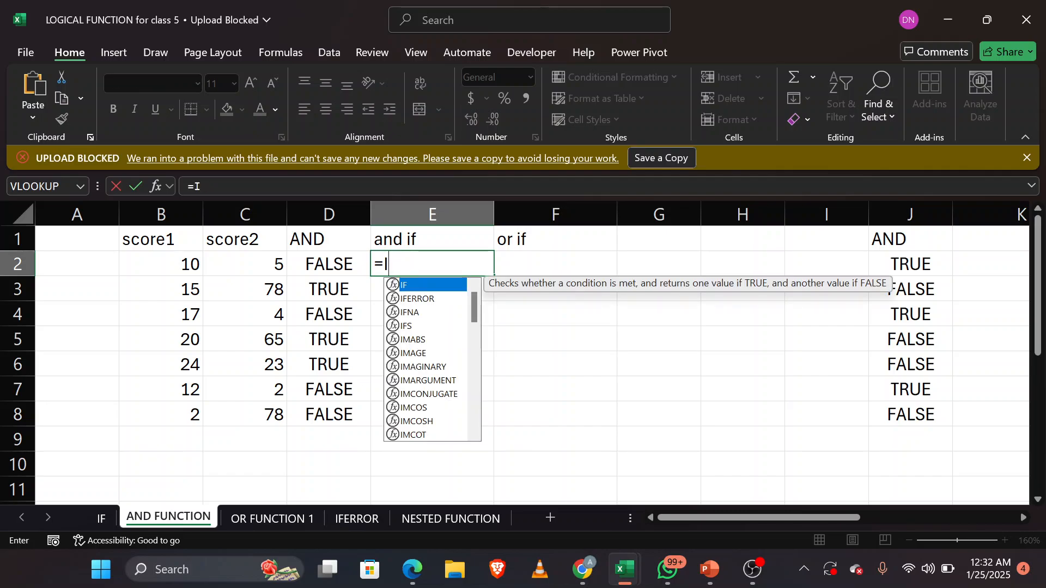
type("F(")
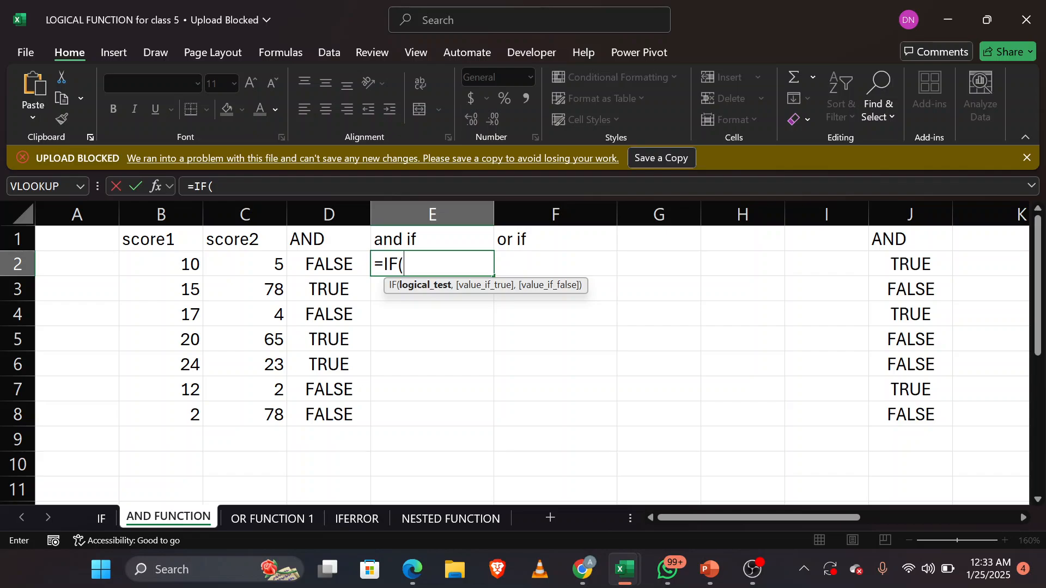
type("AND(")
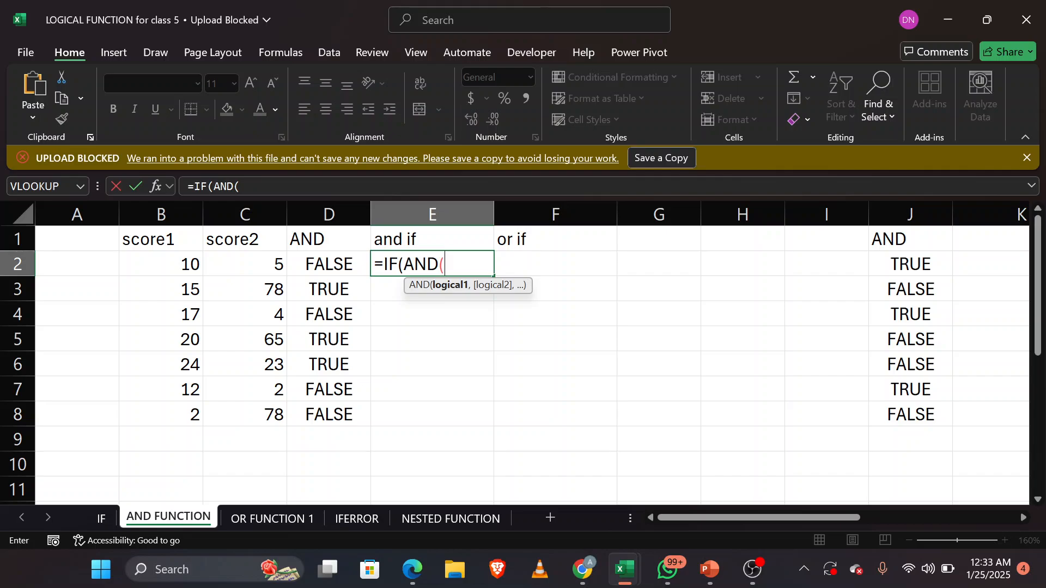
Step: Fill in the nested AND test in E2 with the conditions B2>10 and C2>20
left_click(182, 266)
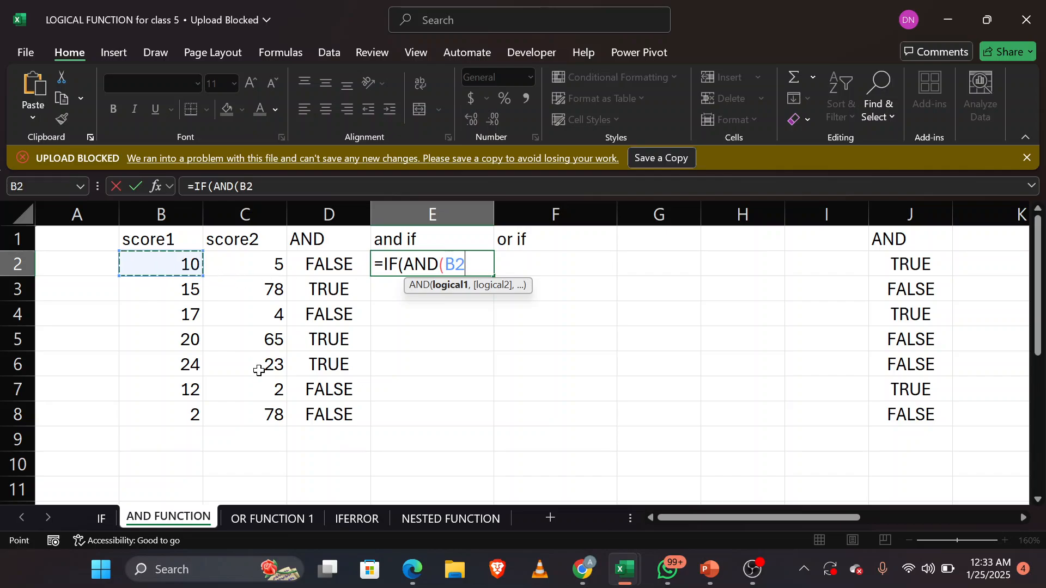
type(">")
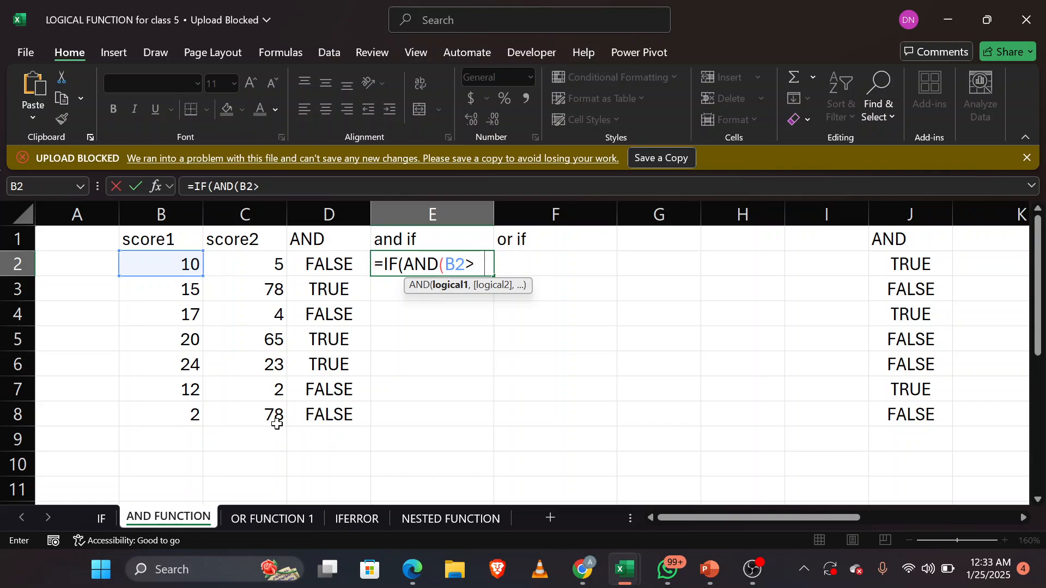
type("10,")
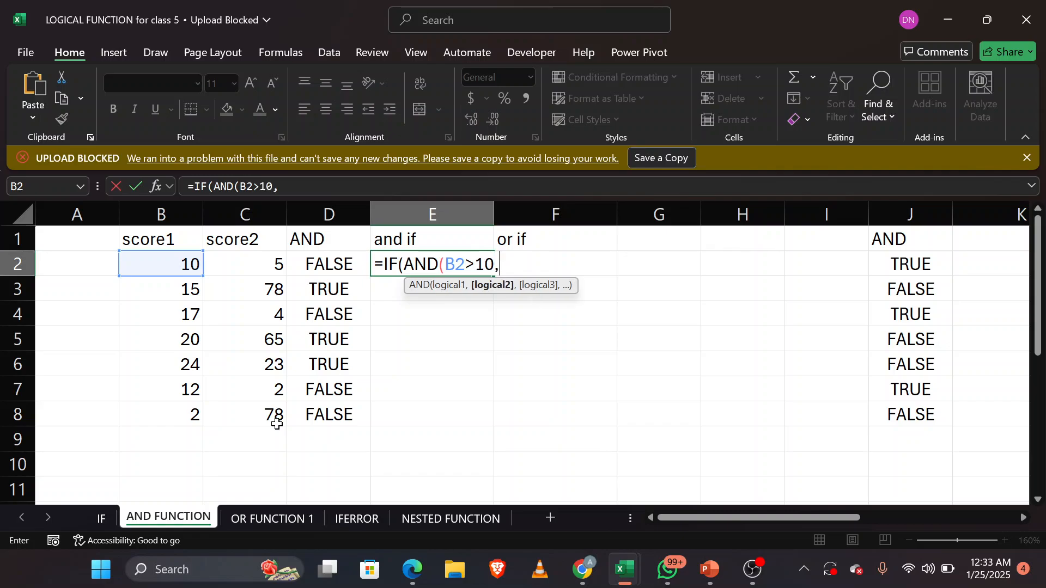
left_click(270, 265)
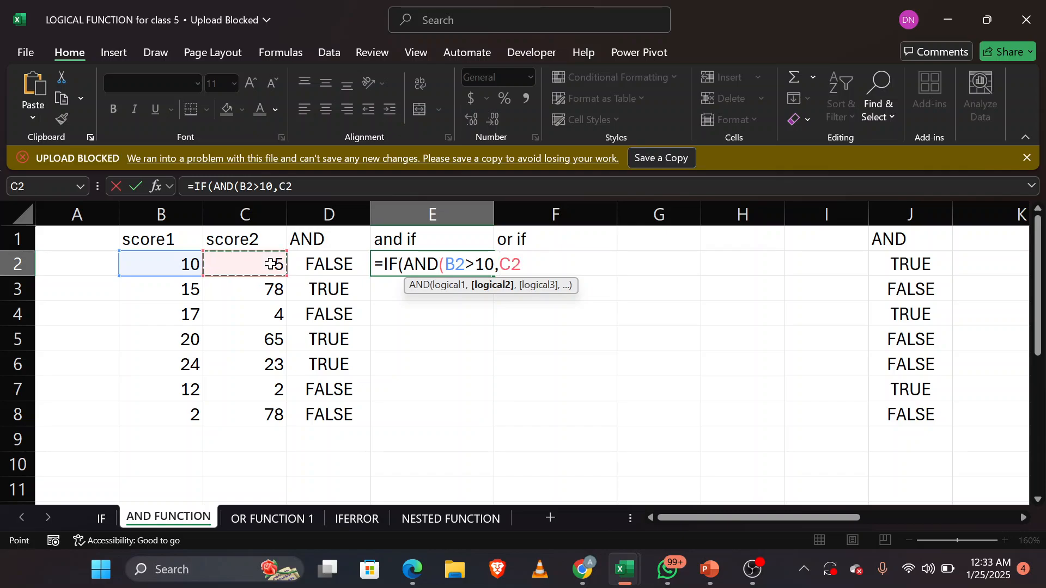
type(">20)")
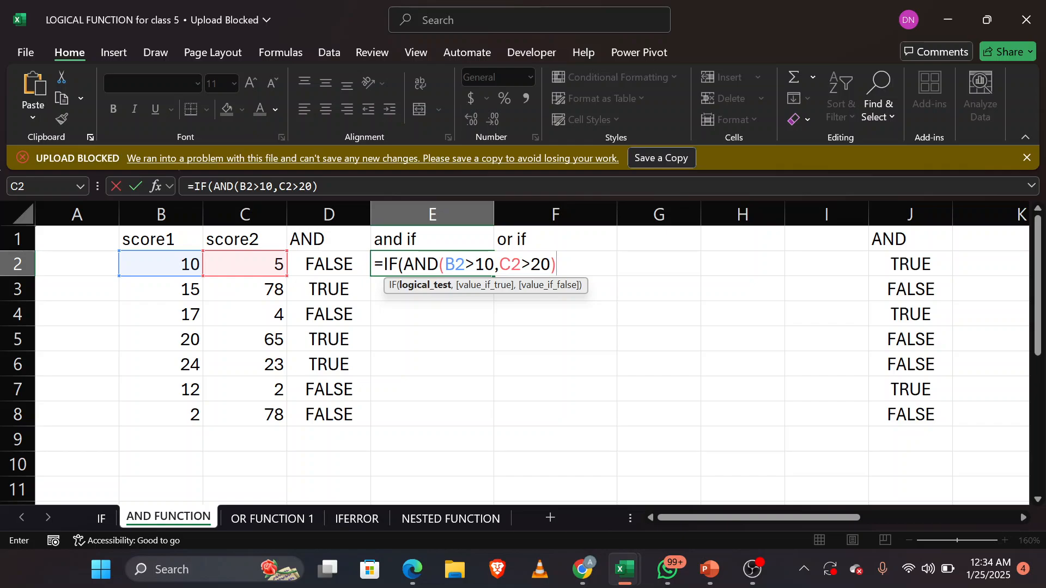
Step: Complete the E2 formula with "PROMOTED" if true and "Failed" if false, and fill it down through E8
type(",")
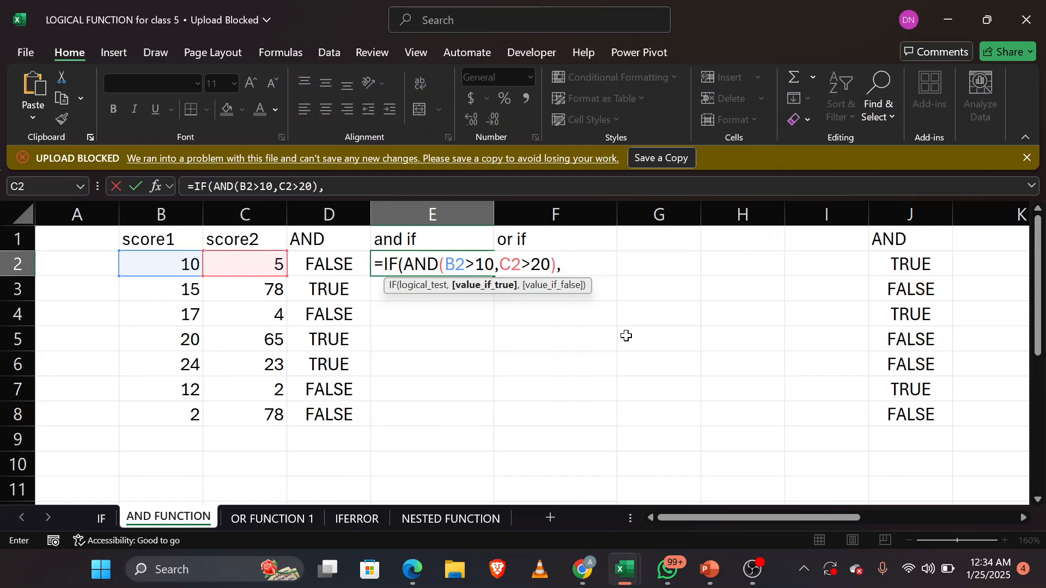
type("\"PROM")
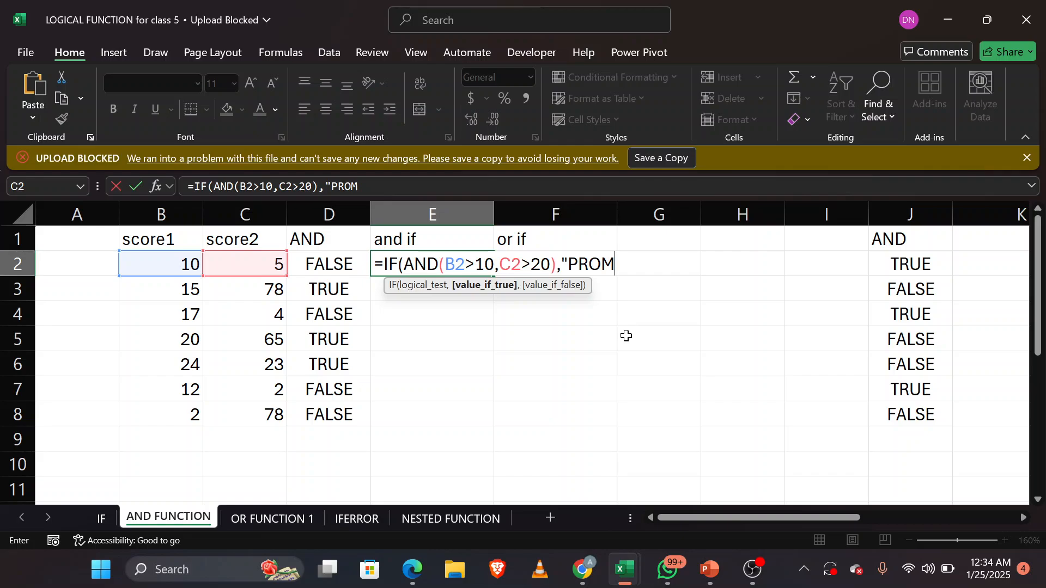
type("OTED\"")
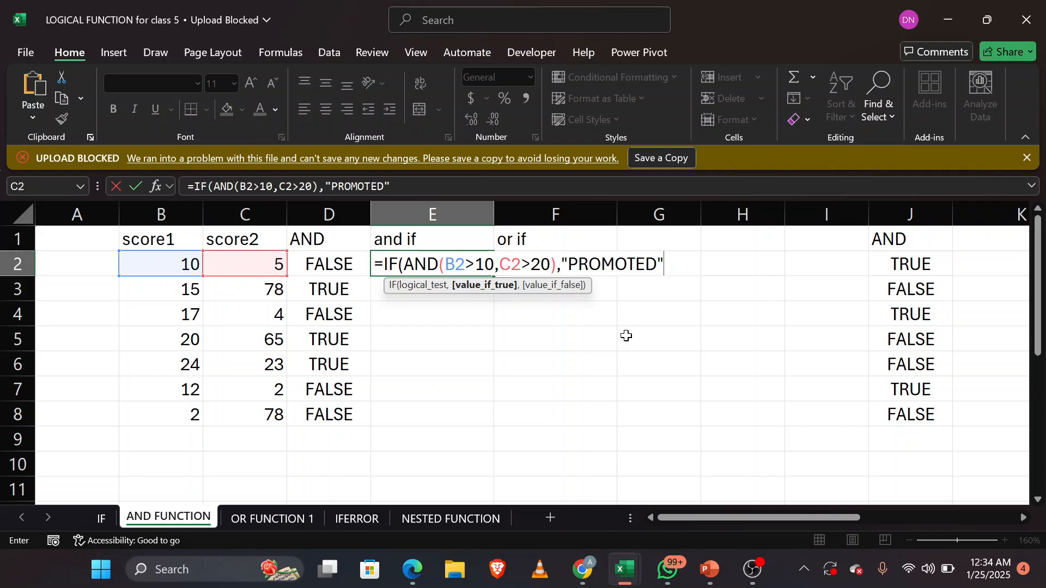
type(",")
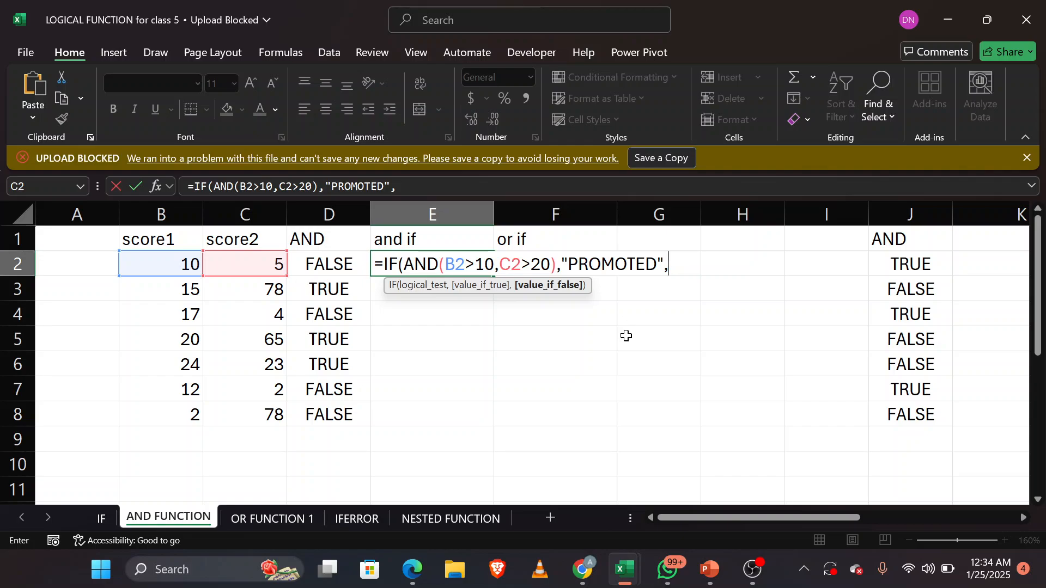
type("\"Failed\"")
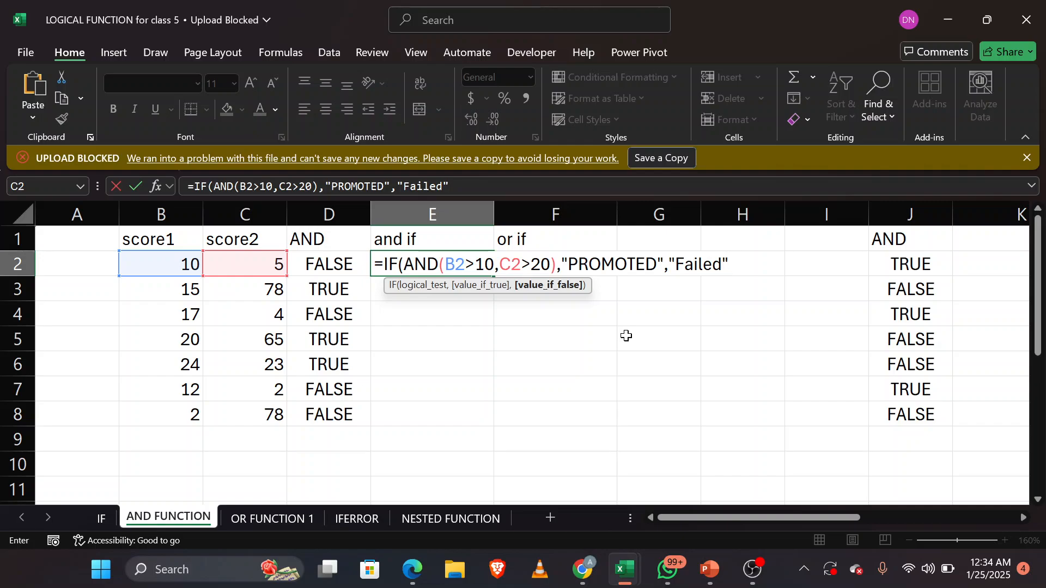
type(")")
key("Return")
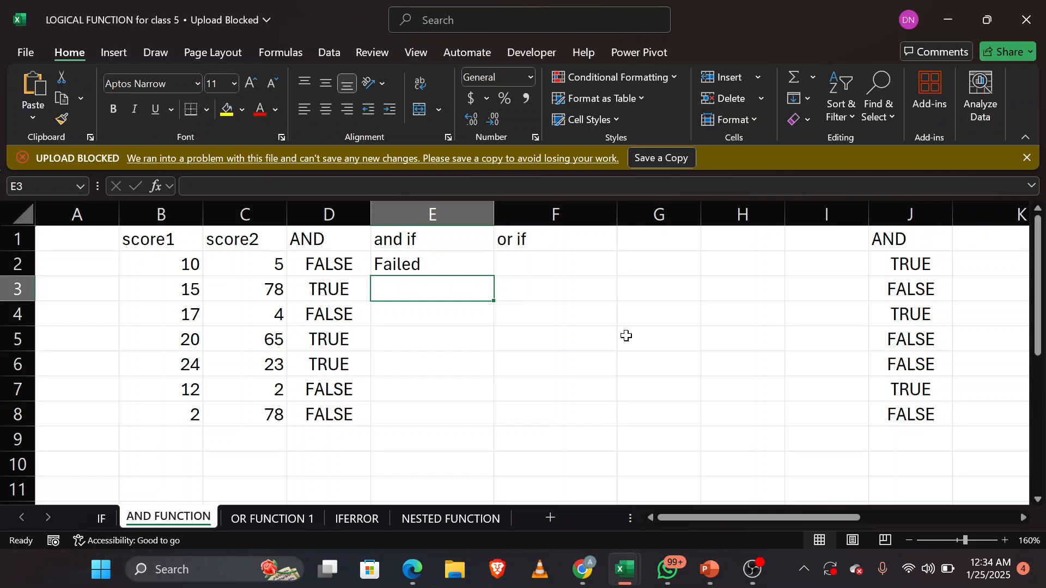
left_click(464, 260)
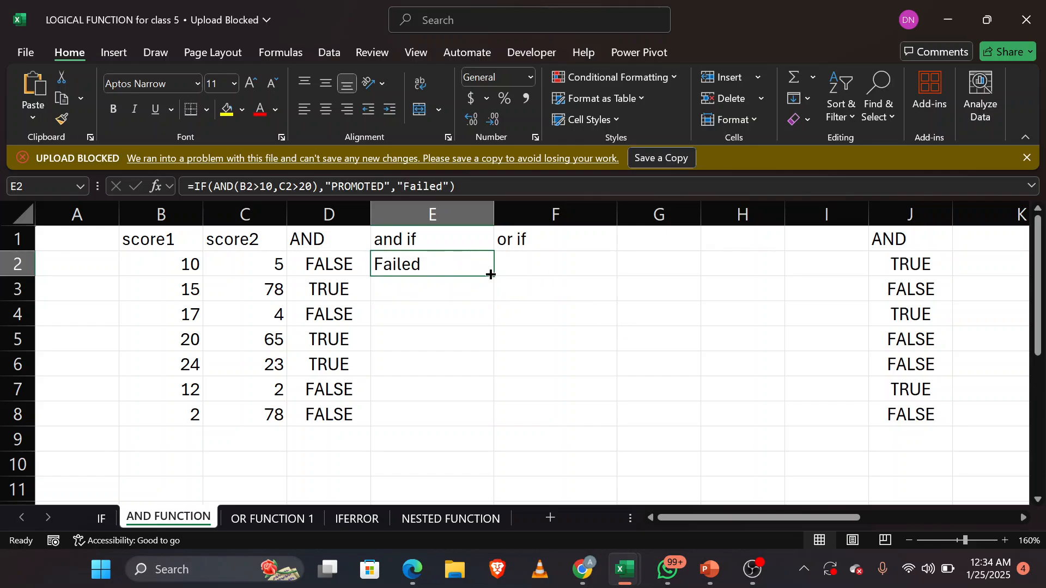
double_click(495, 277)
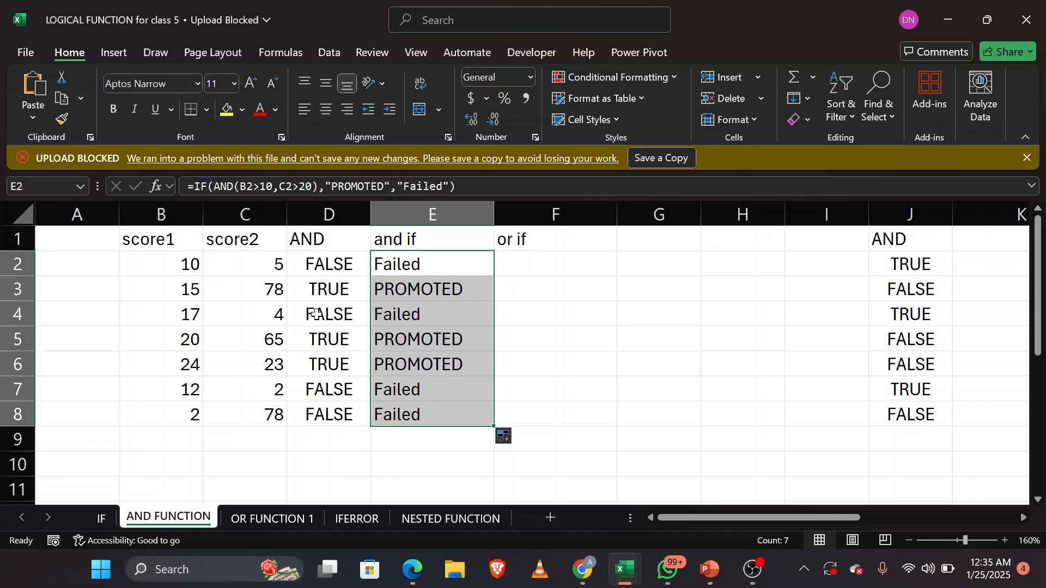
Step: Switch to the OR FUNCTION 1 sheet and examine the conditions for the three numbers listed below the table
left_click(294, 515)
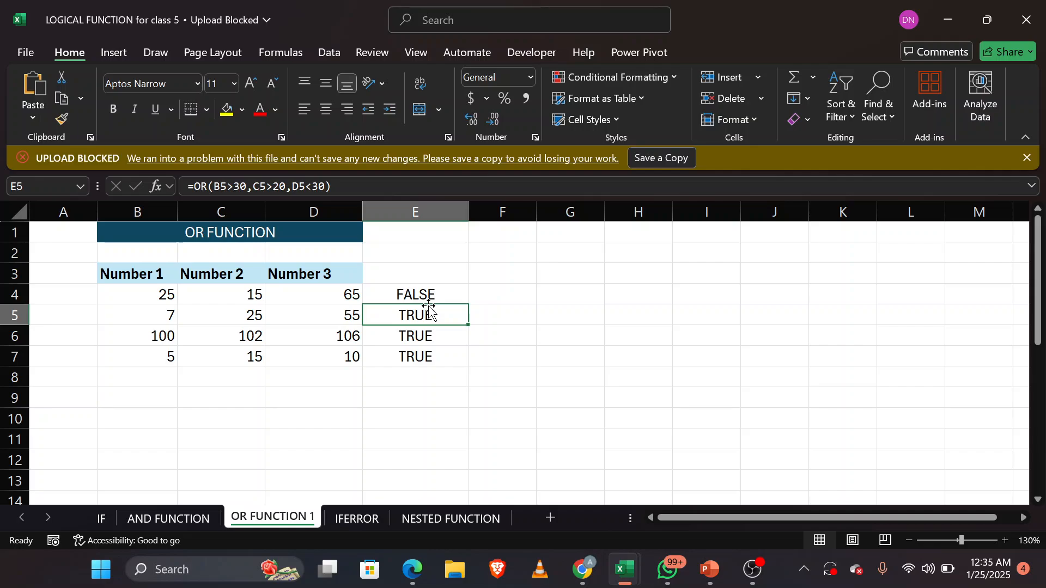
scroll(412, 419, "down", 2)
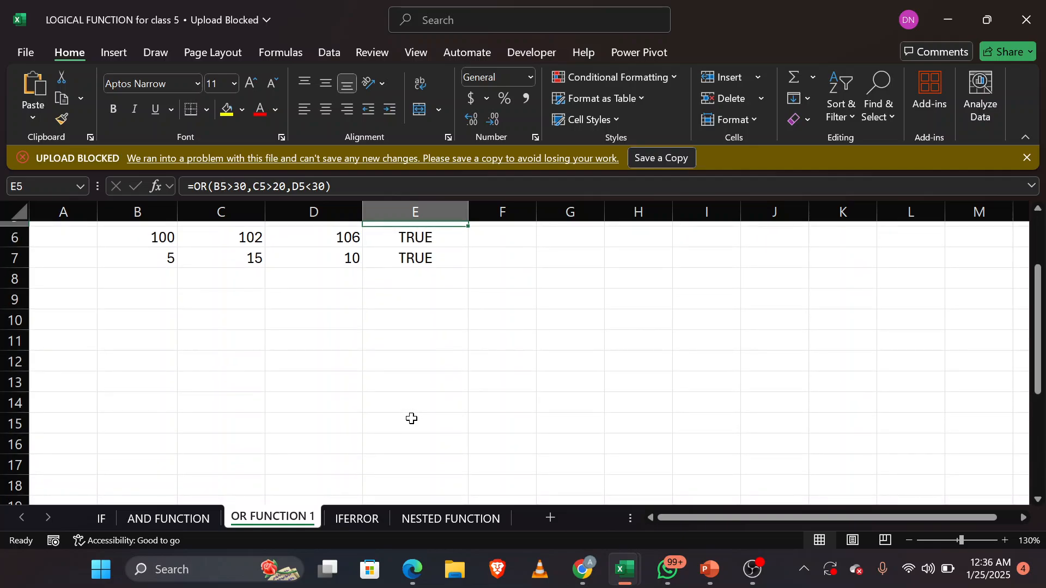
left_click(412, 418)
scroll(394, 342, "down", 5)
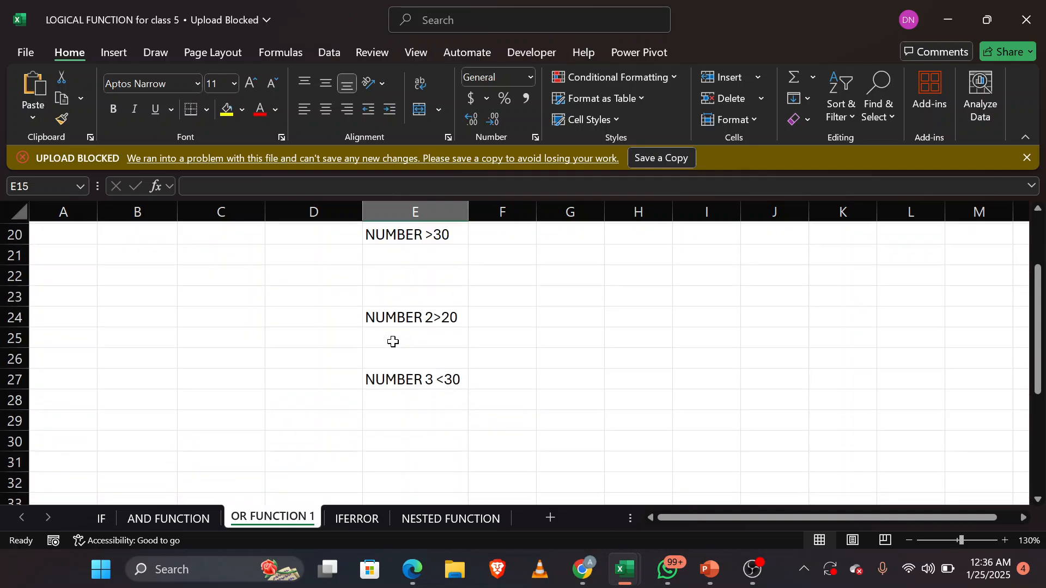
scroll(394, 341, "up", 2)
scroll(393, 341, "up", 1)
scroll(394, 342, "down", 1)
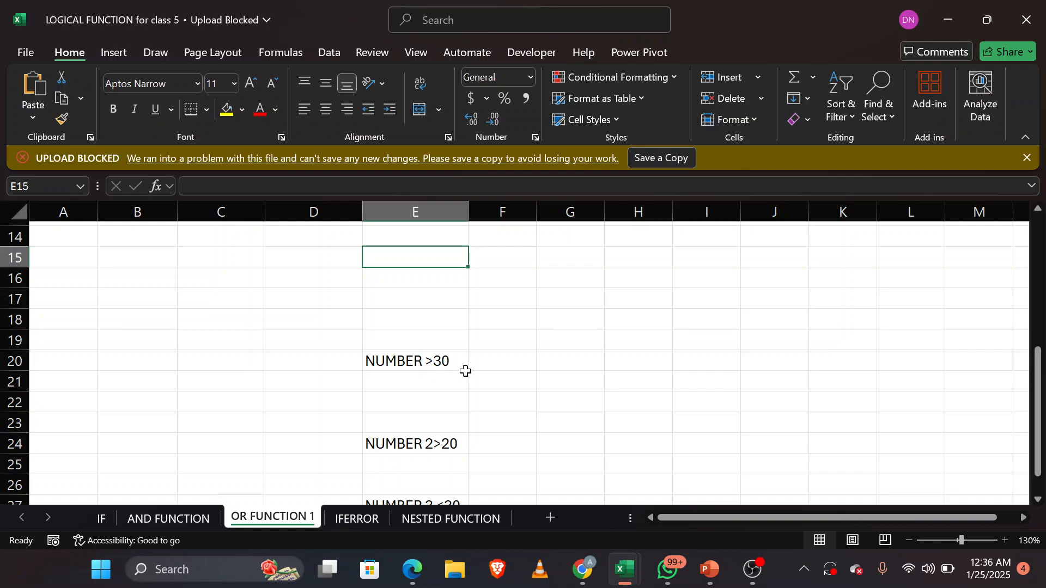
scroll(438, 455, "down", 1)
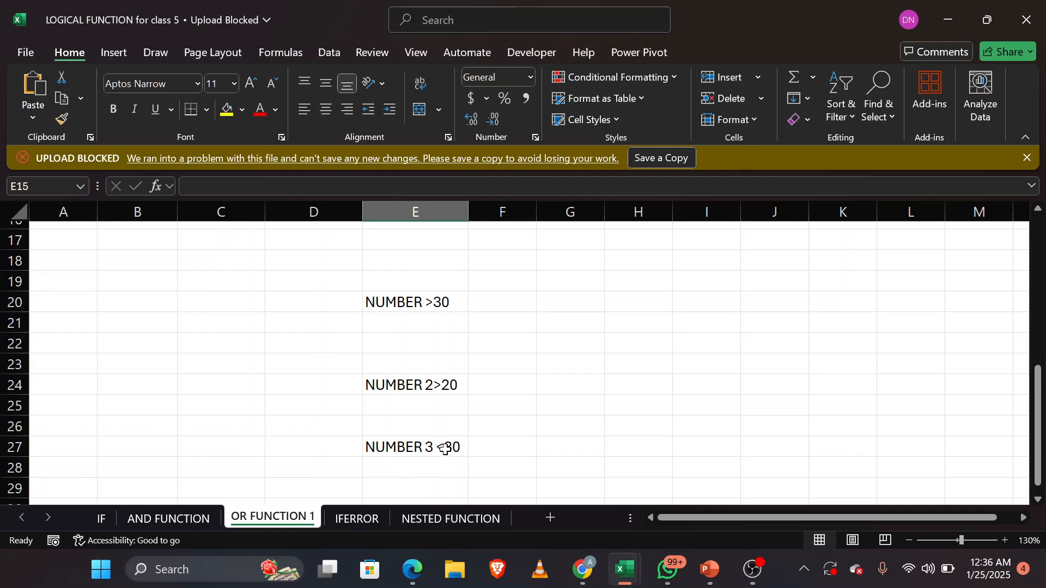
scroll(514, 326, "up", 5)
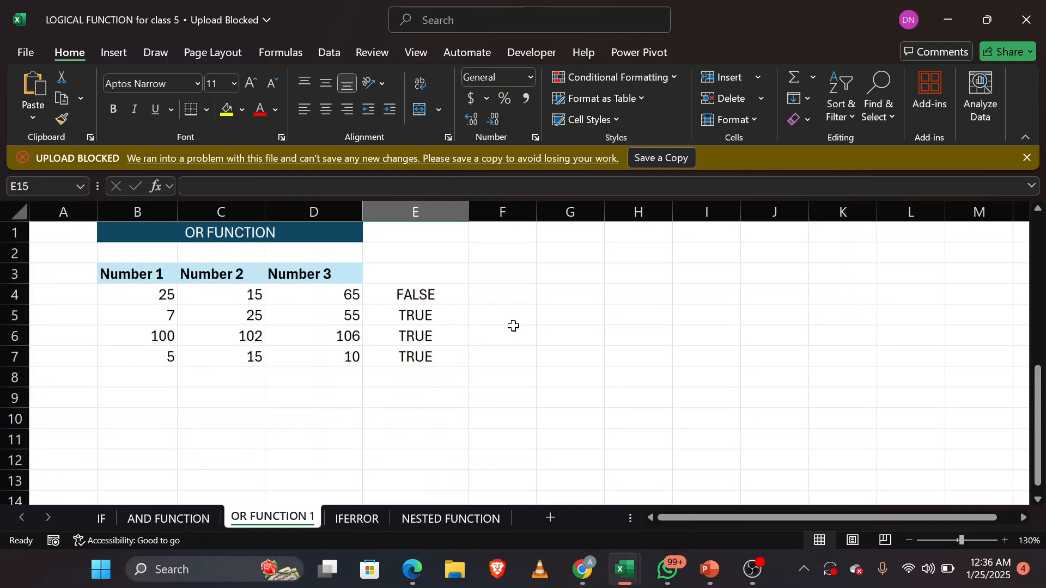
Step: Clear the contents of the existing OR results in E4:E7
left_click_drag(420, 289, 420, 353)
right_click(425, 354)
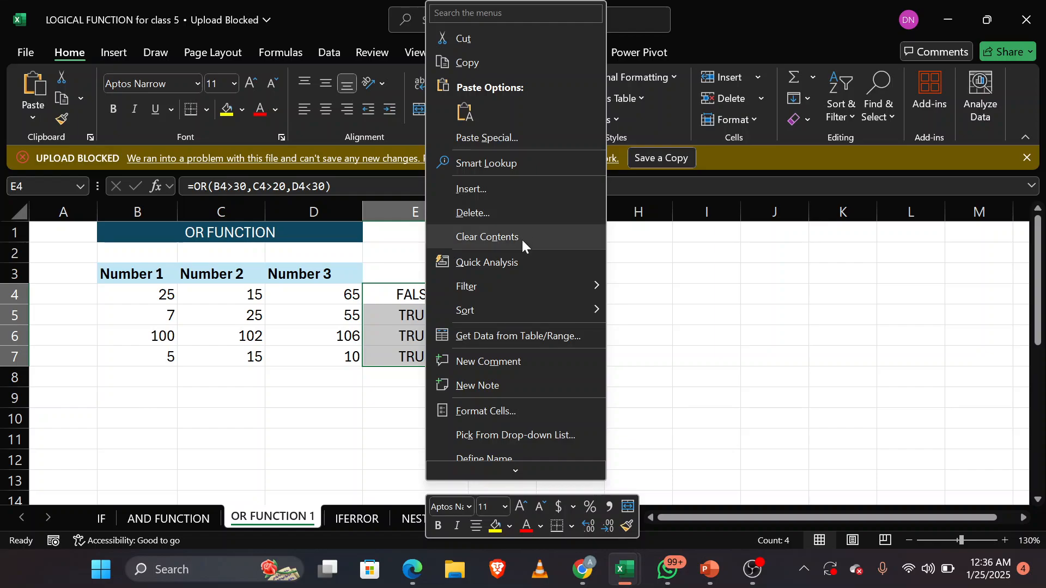
left_click(522, 240)
Step: Start an OR formula in E4 with the first condition B4>30
left_click(441, 294)
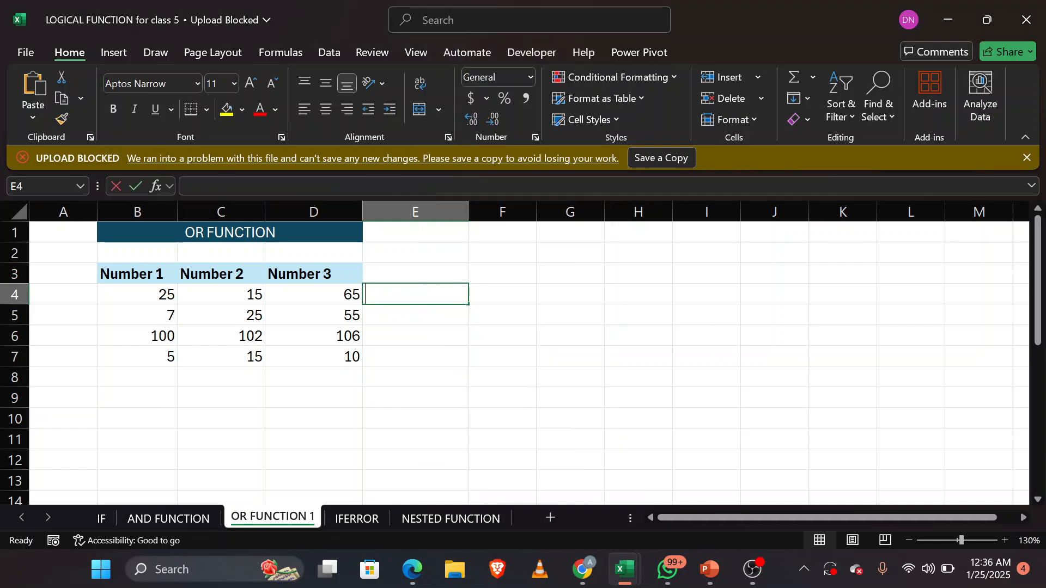
type("=o")
type("r")
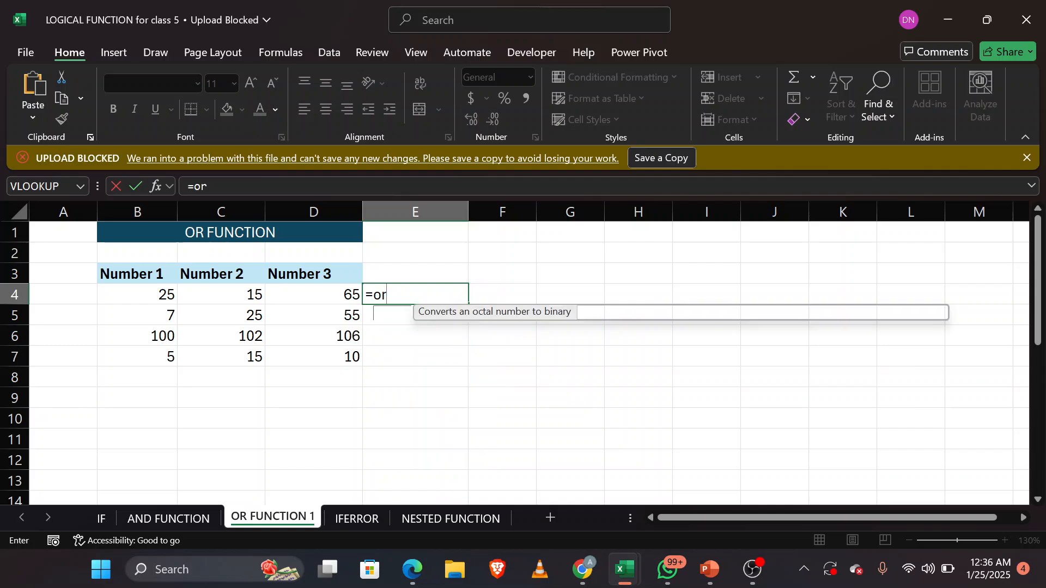
key("Tab")
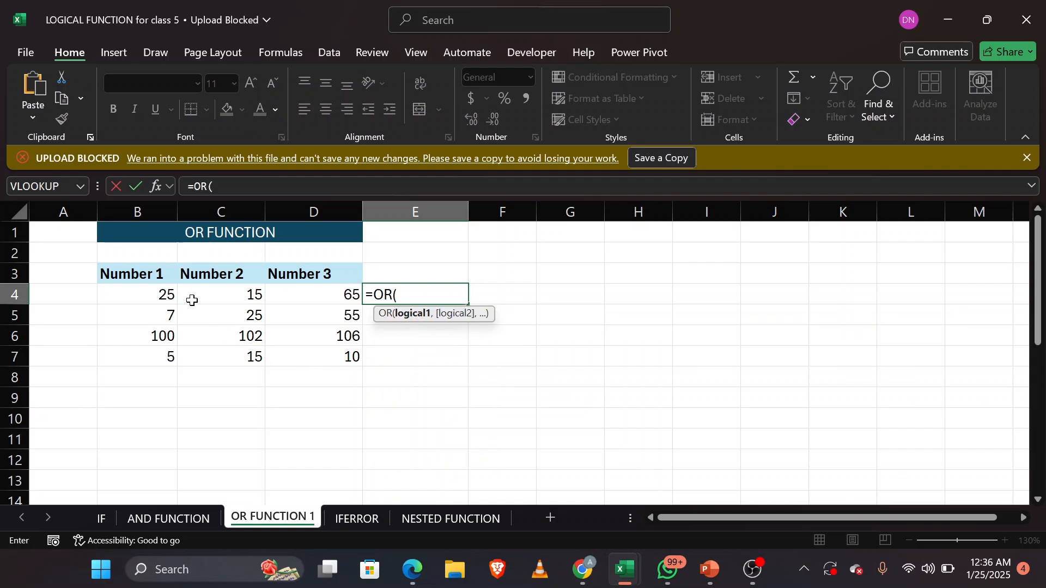
left_click(157, 294)
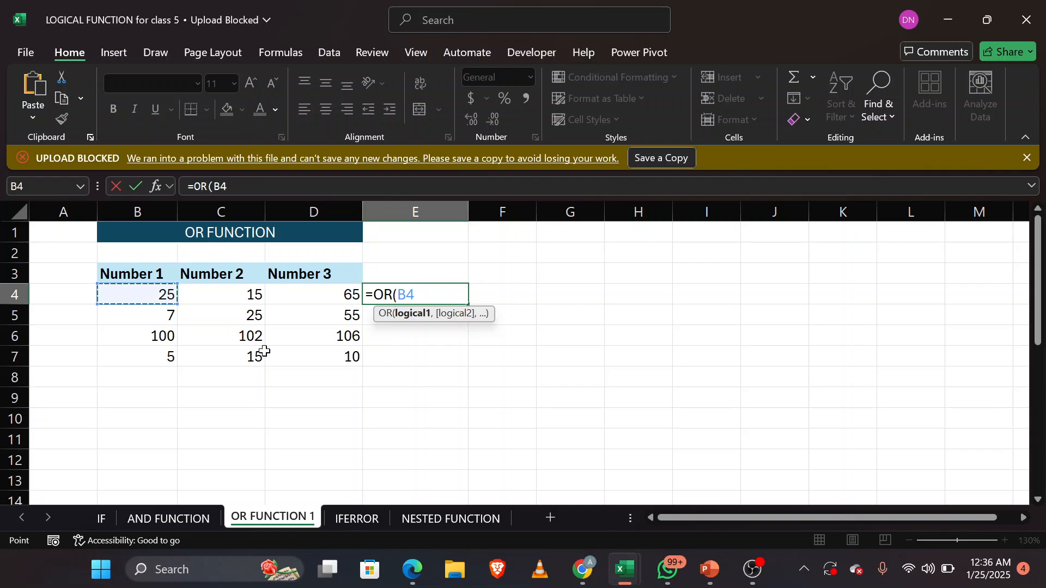
type(">30")
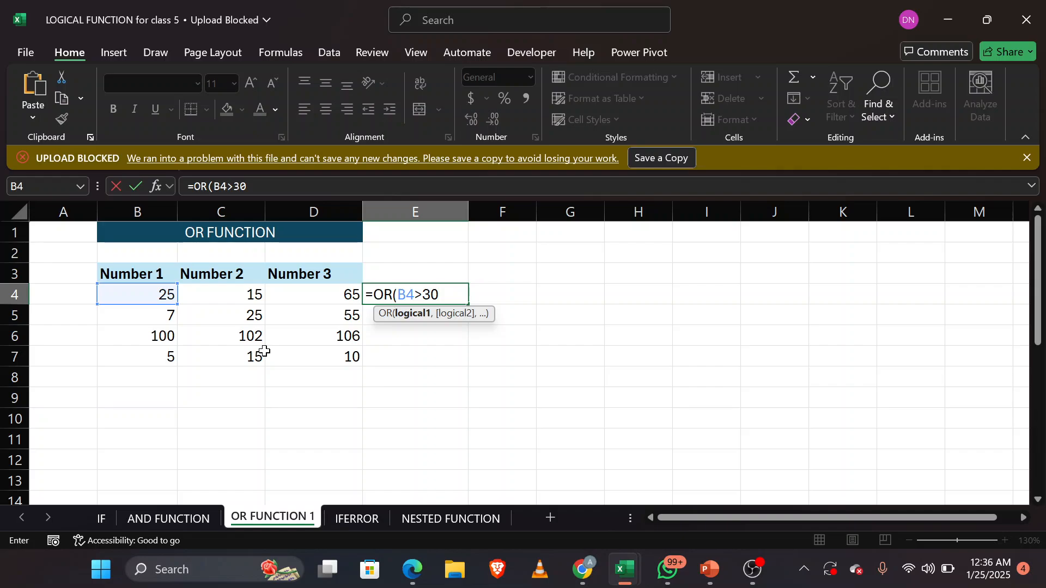
type(",")
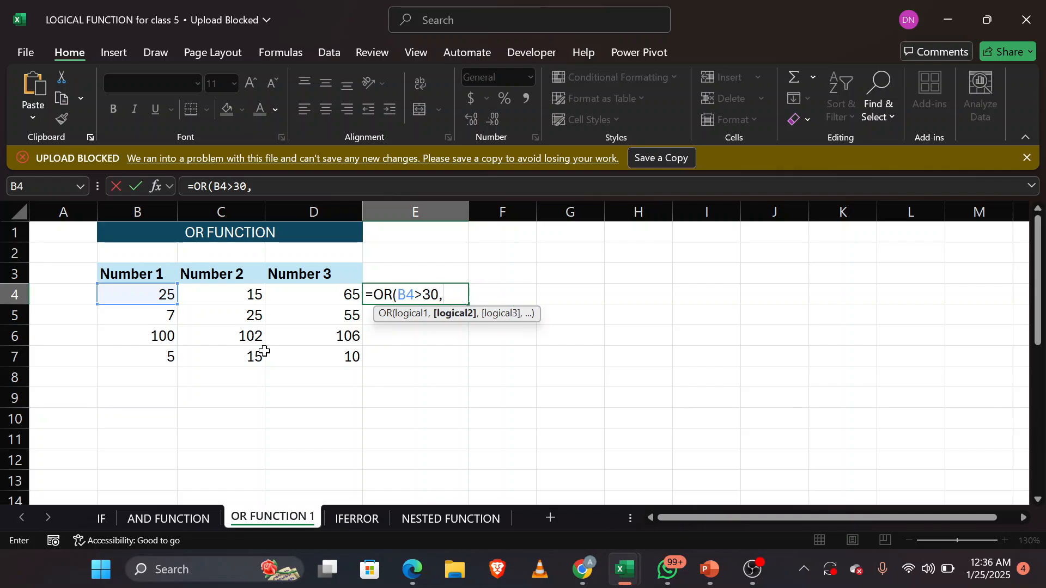
Step: Add the conditions C4>20 and D4<30 to the OR formula in E4 and enter it
left_click(216, 292)
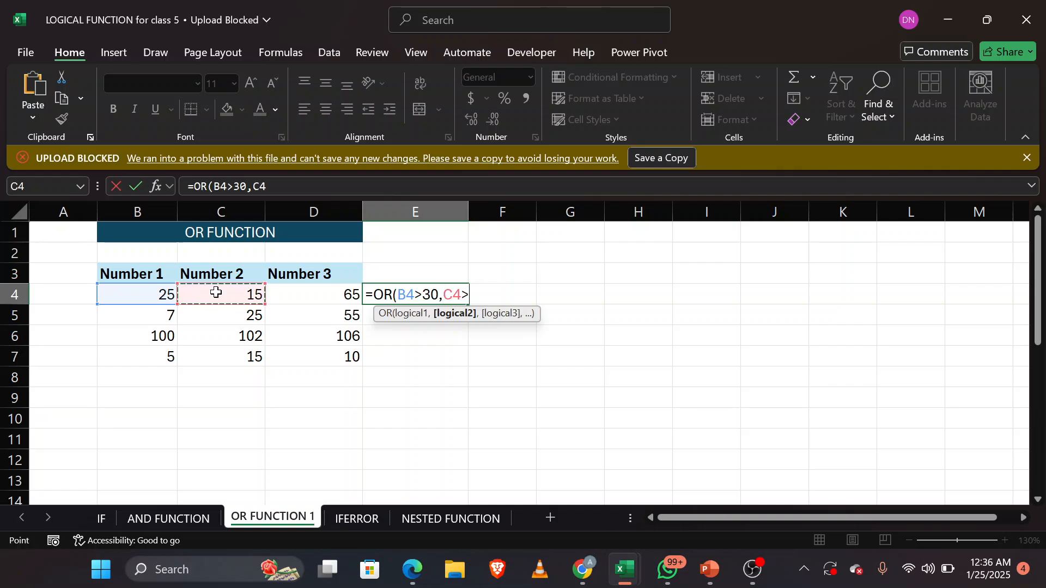
type(">20")
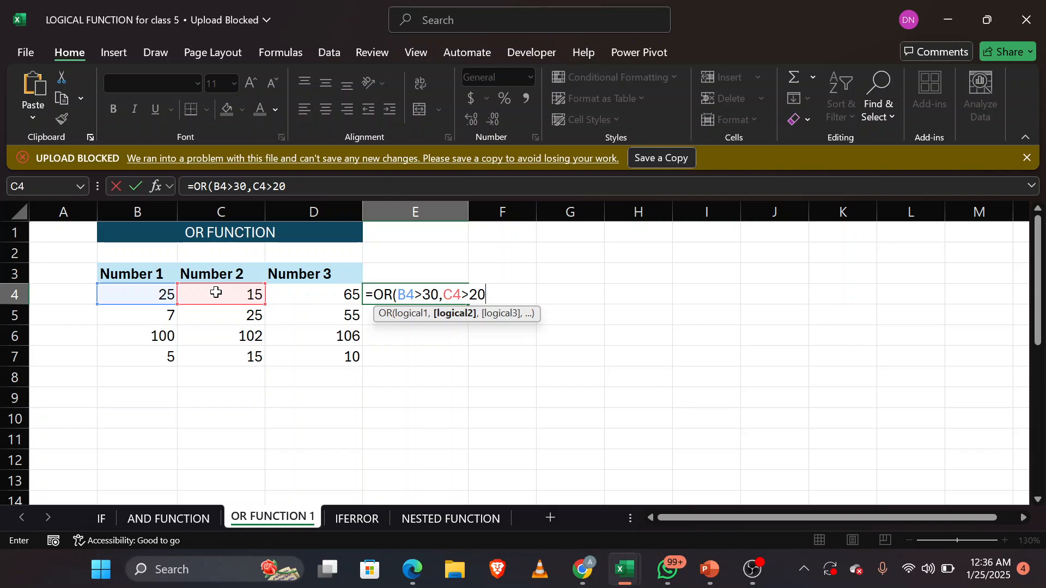
type(",")
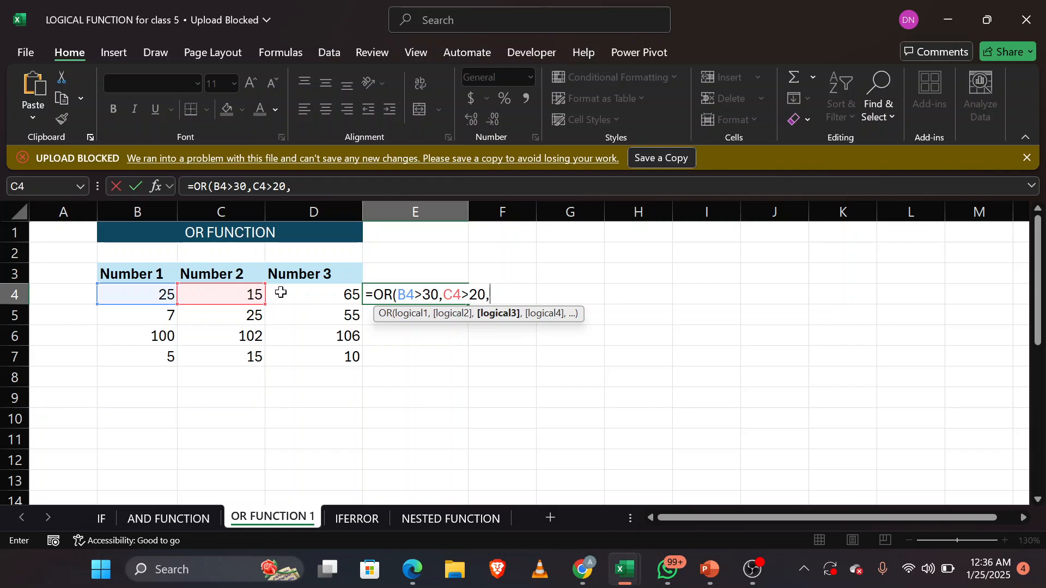
left_click(333, 295)
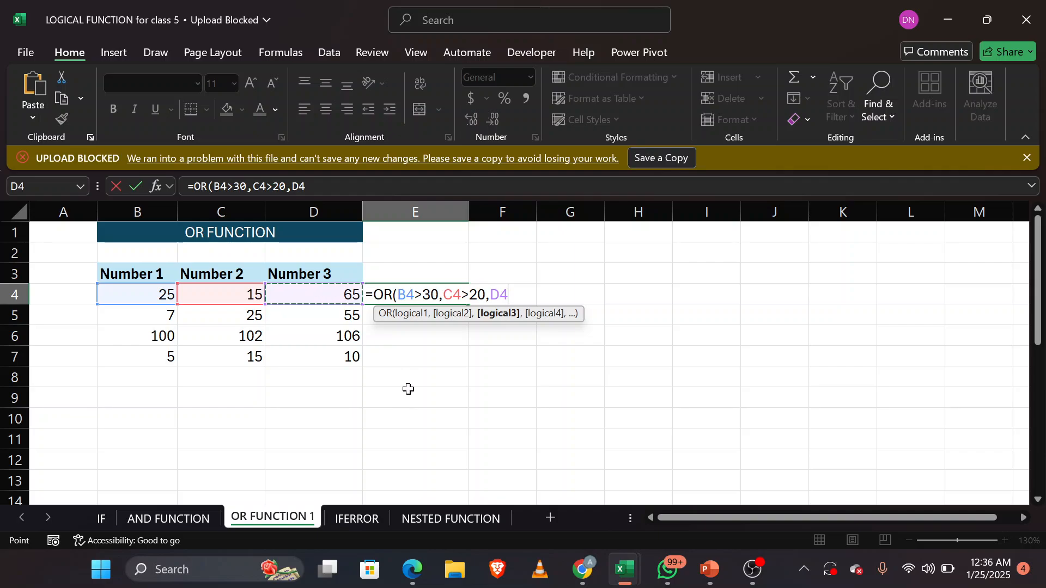
type("<30")
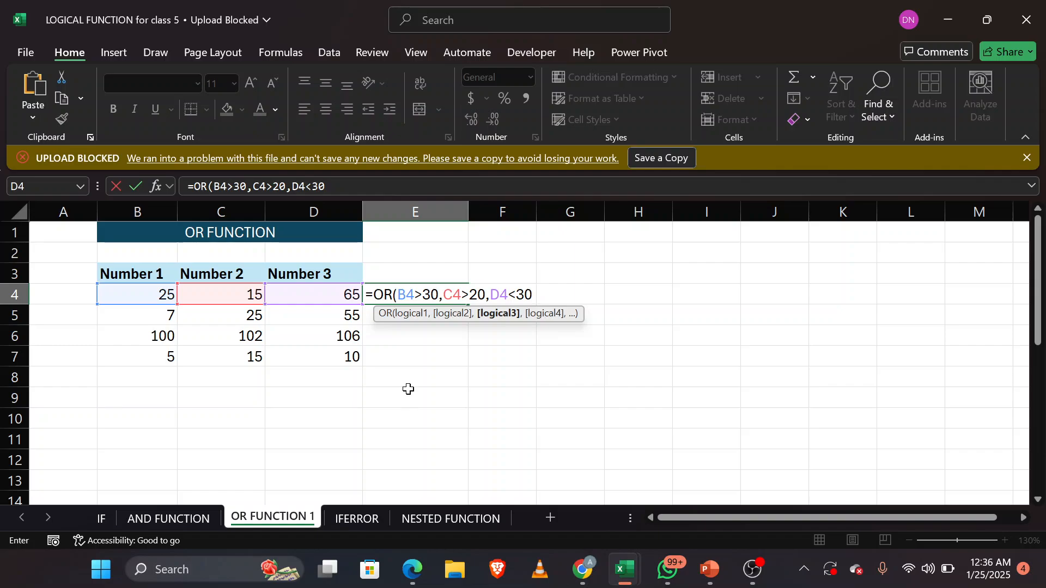
type(")")
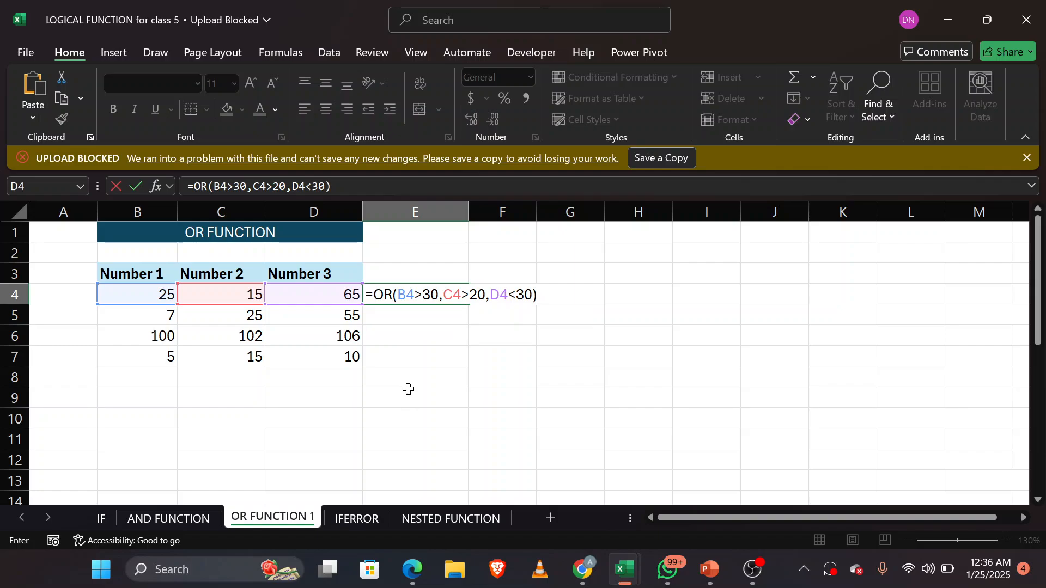
key("Return")
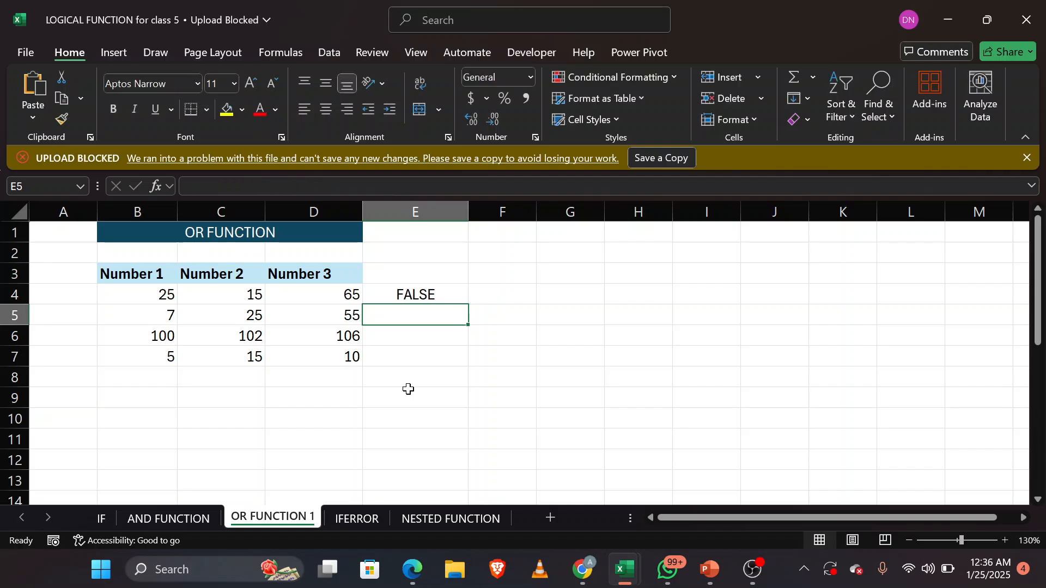
Step: Fill the OR formula from E4 down through E7 and check the row 5 result against its Number 2 value
left_click(400, 294)
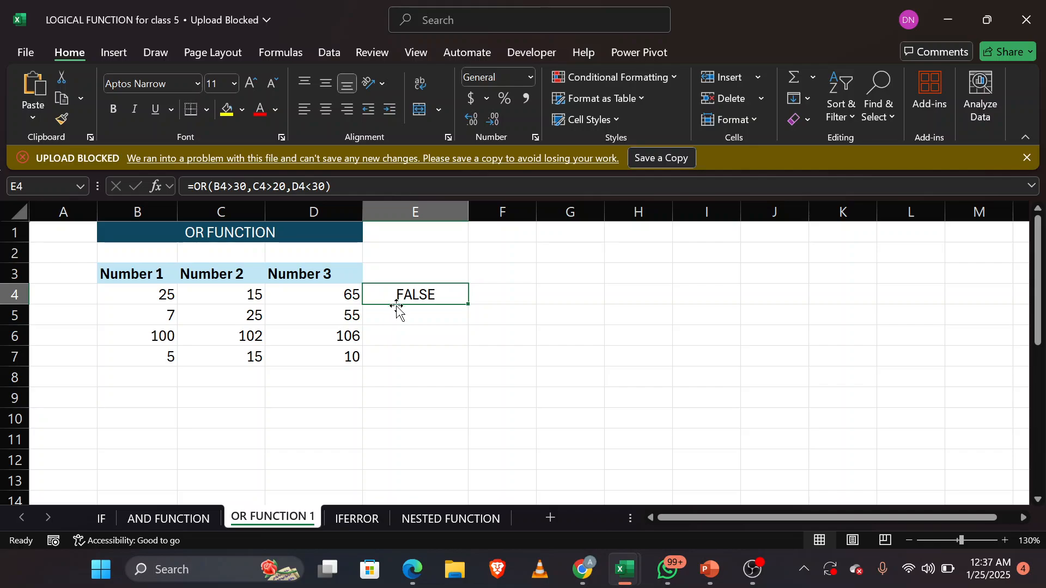
double_click(468, 305)
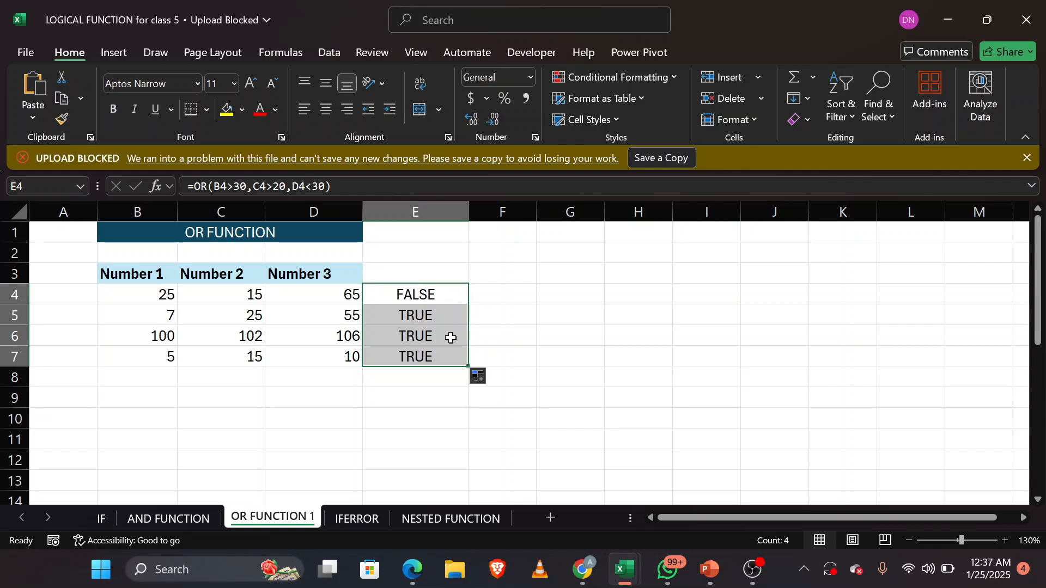
left_click(429, 317)
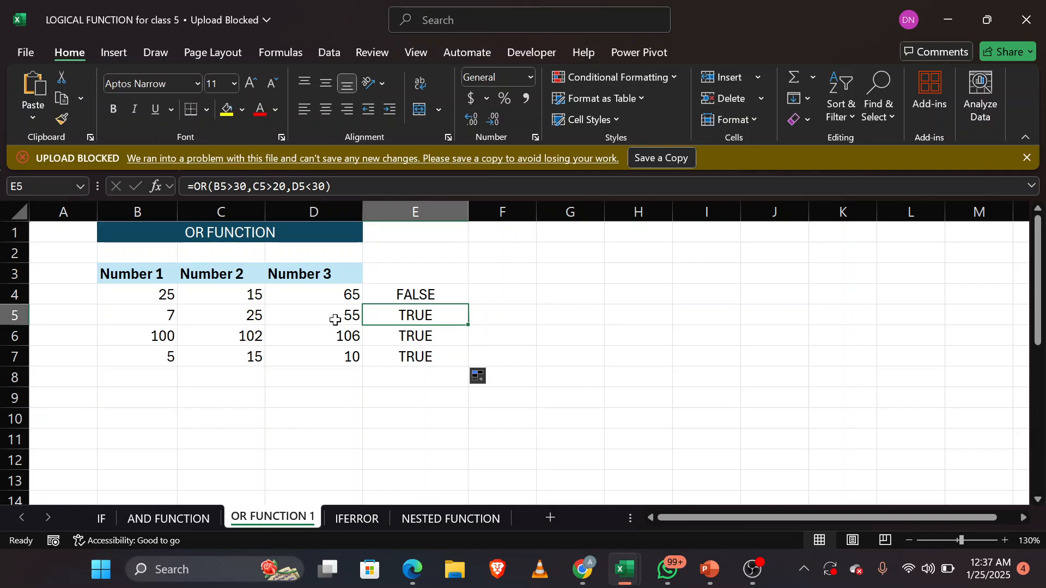
left_click(235, 315)
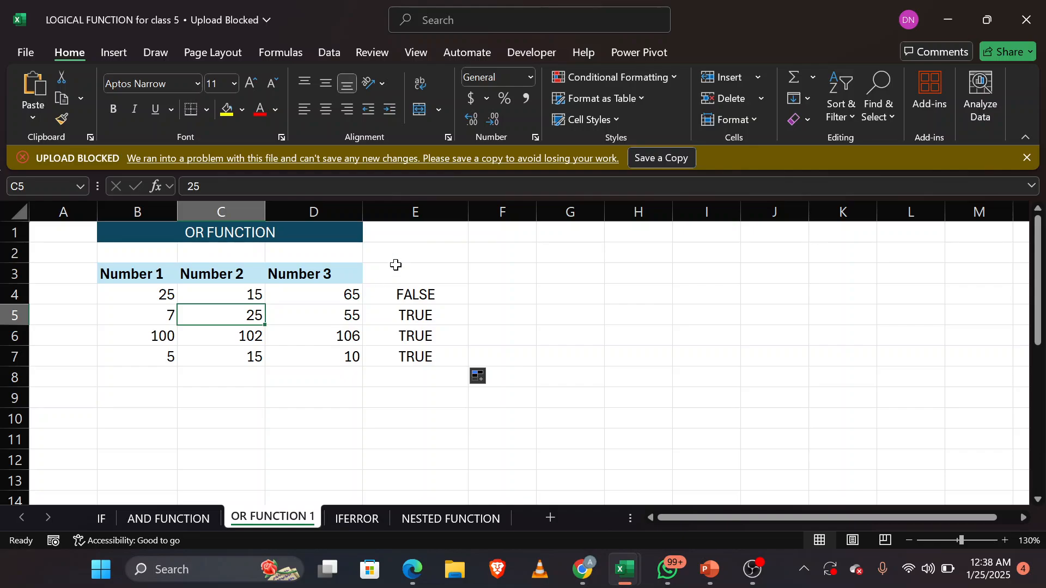
Step: Start an IF formula in F4 with a nested OR test whose first condition is B4>30
left_click(512, 296)
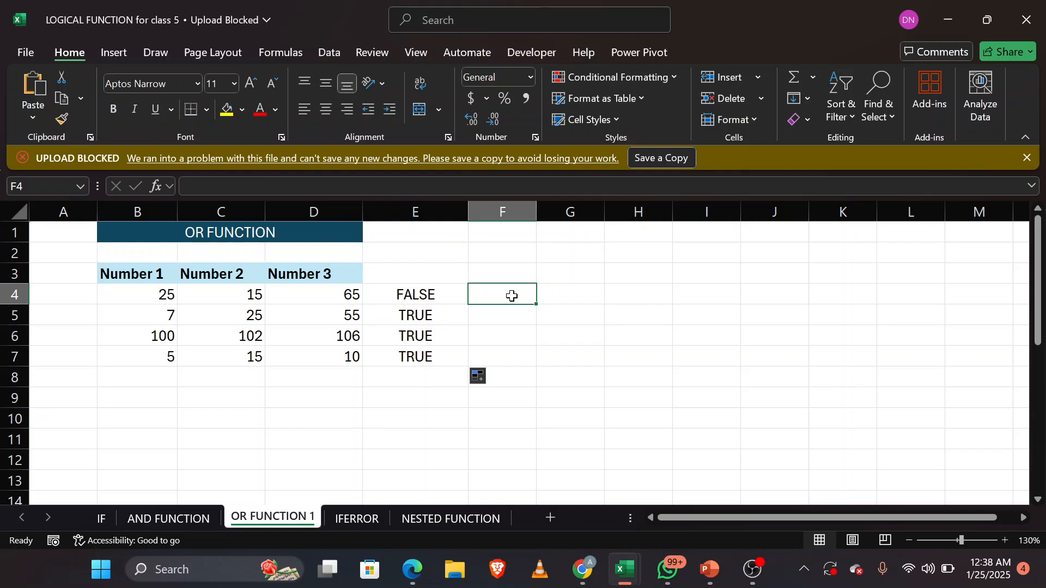
type("=")
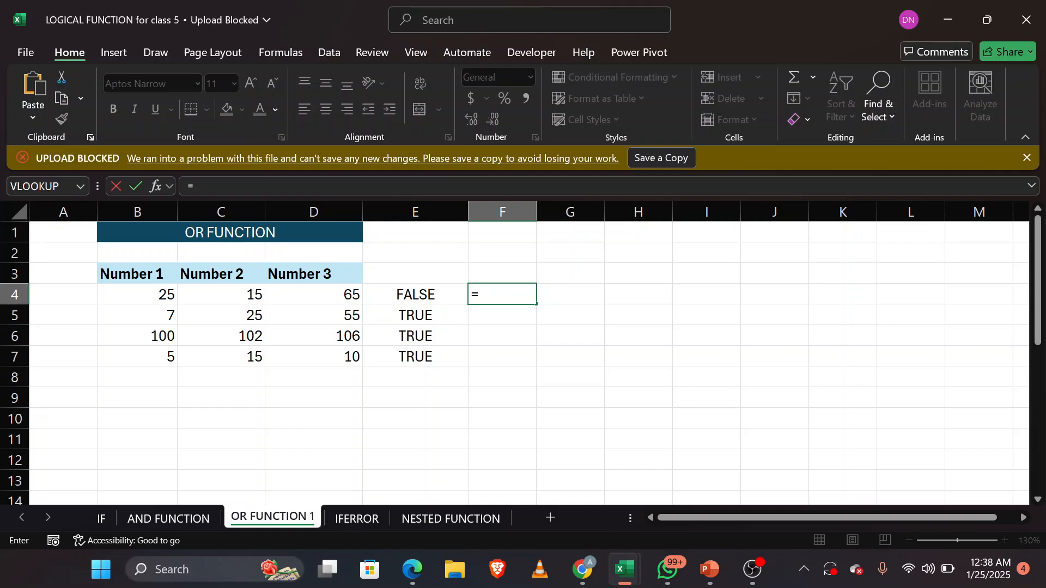
type("IF(")
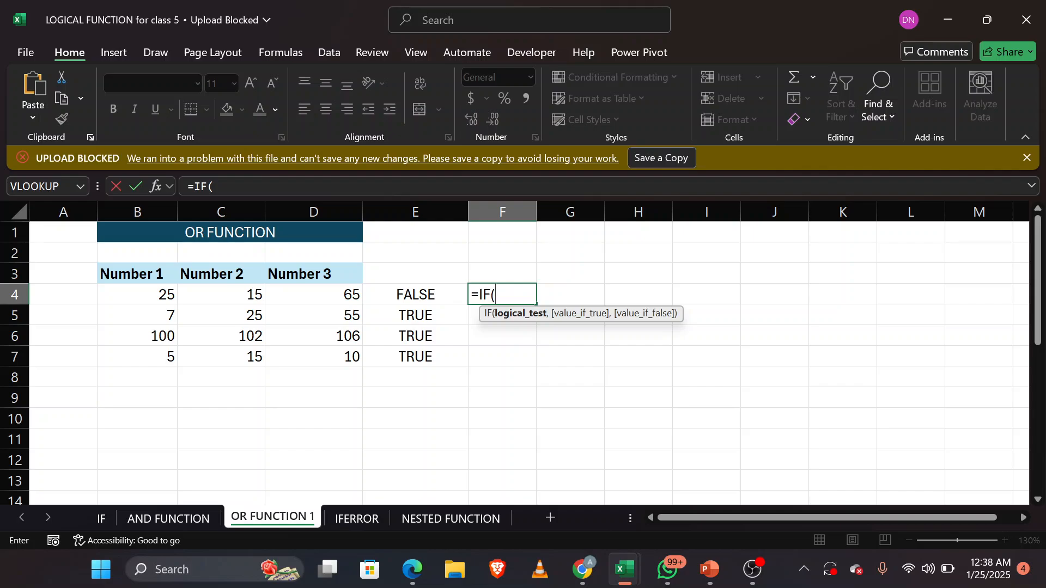
type("or")
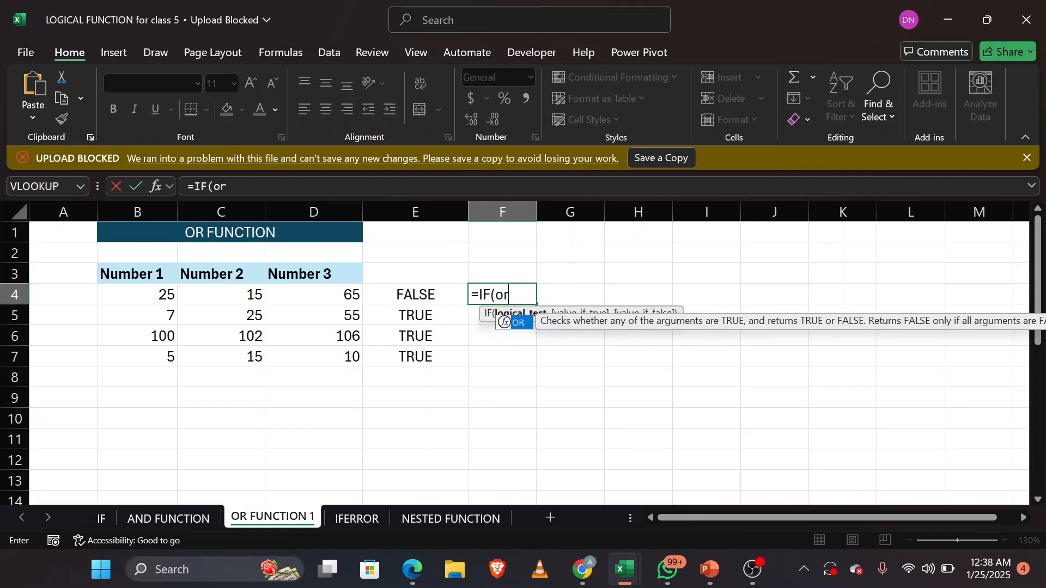
key("Tab")
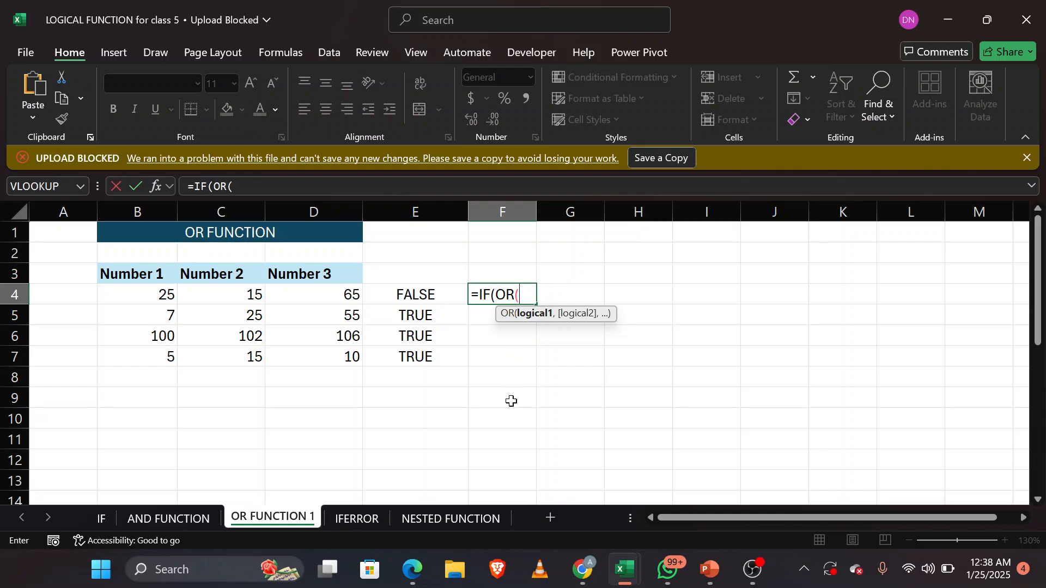
left_click(162, 294)
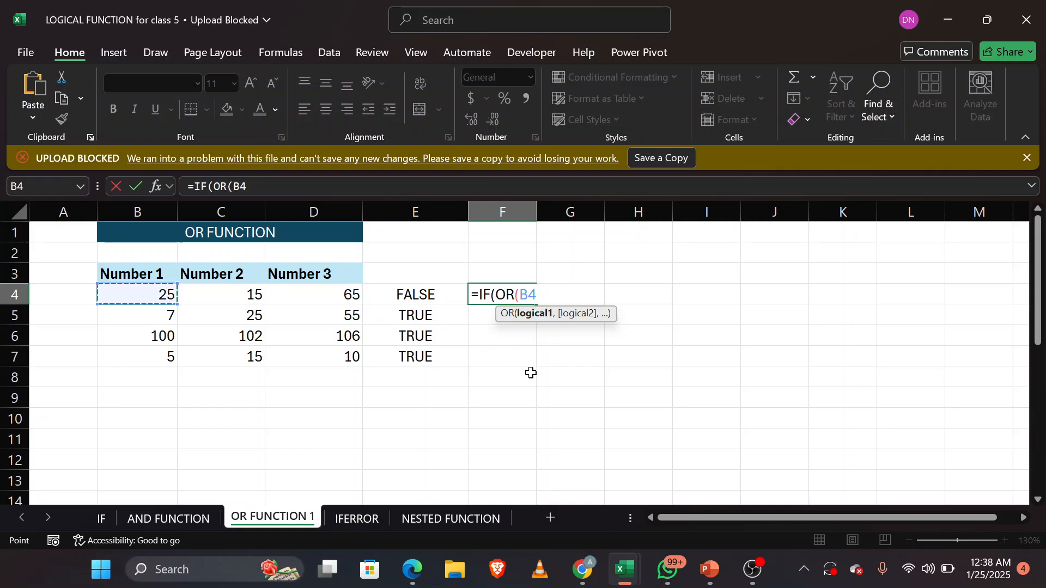
type(">3")
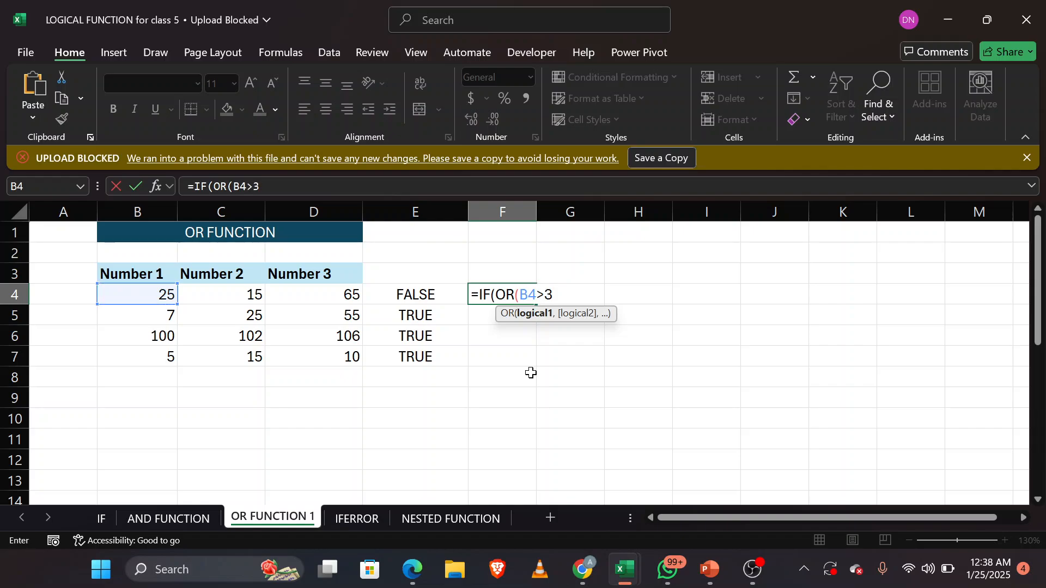
type("0,")
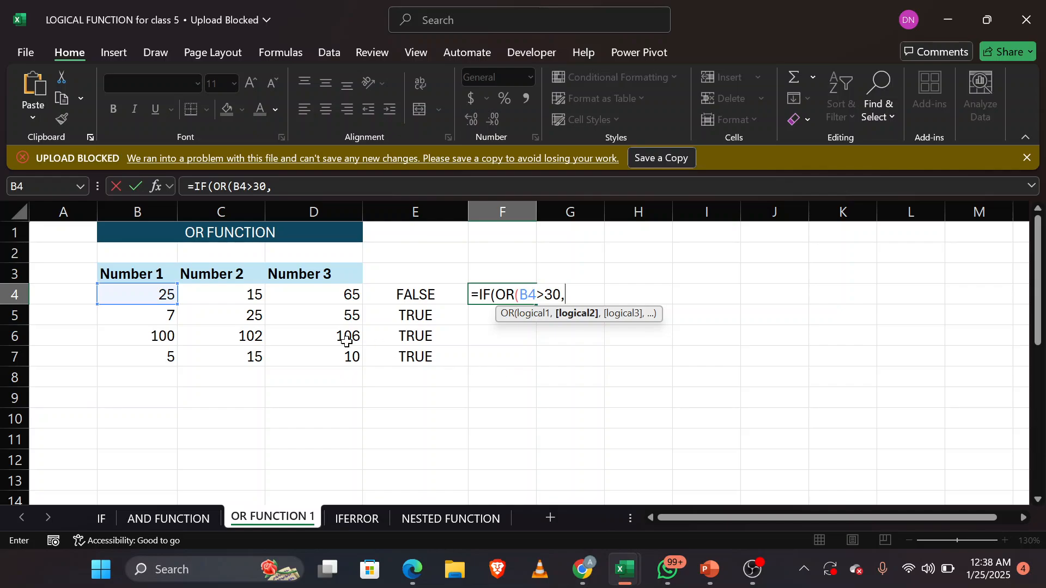
Step: Complete the nested OR test in F4 with the conditions C4>20 and D4<30
left_click(251, 294)
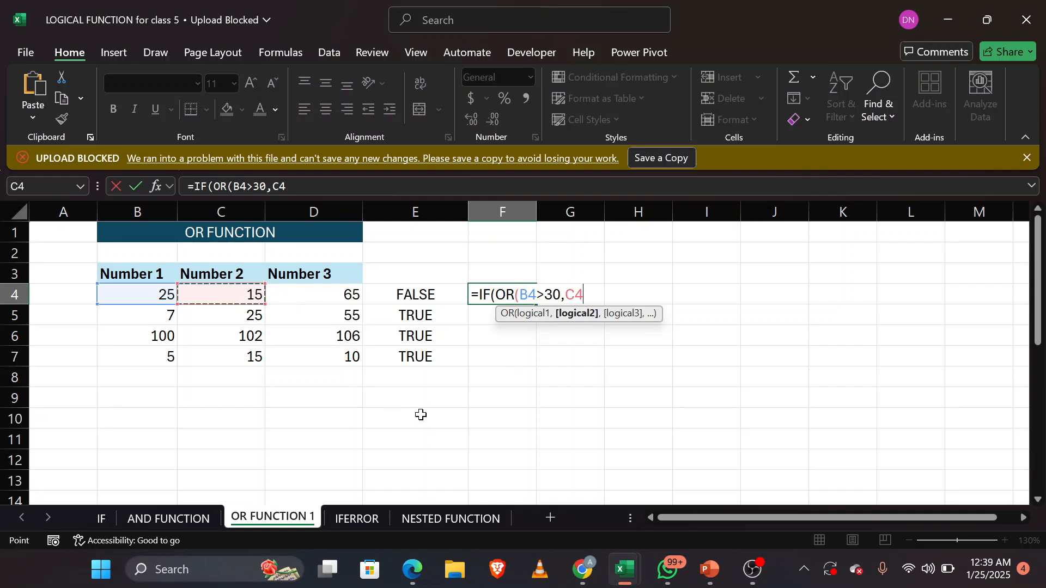
type(">20,")
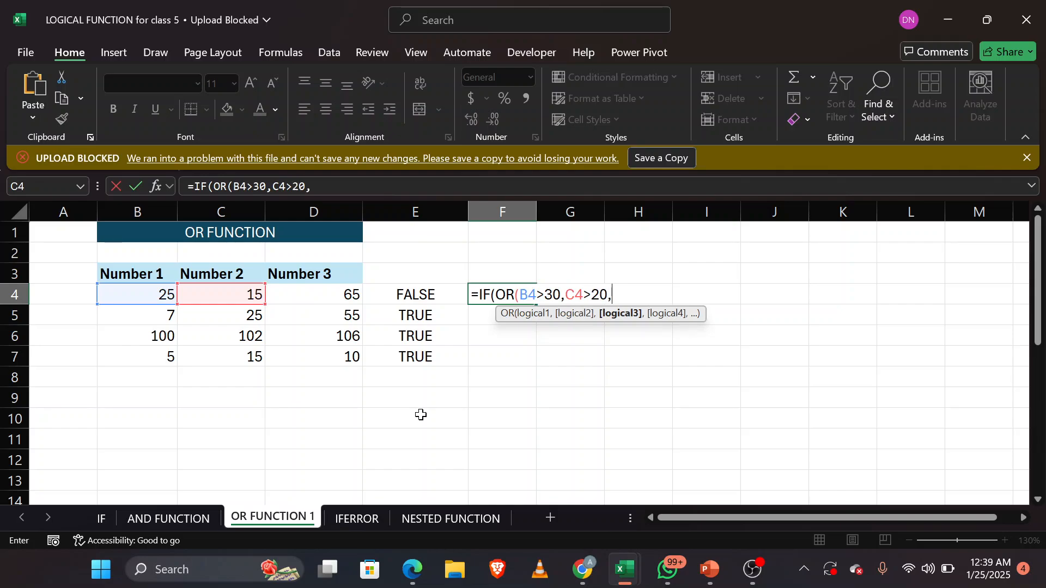
left_click(318, 295)
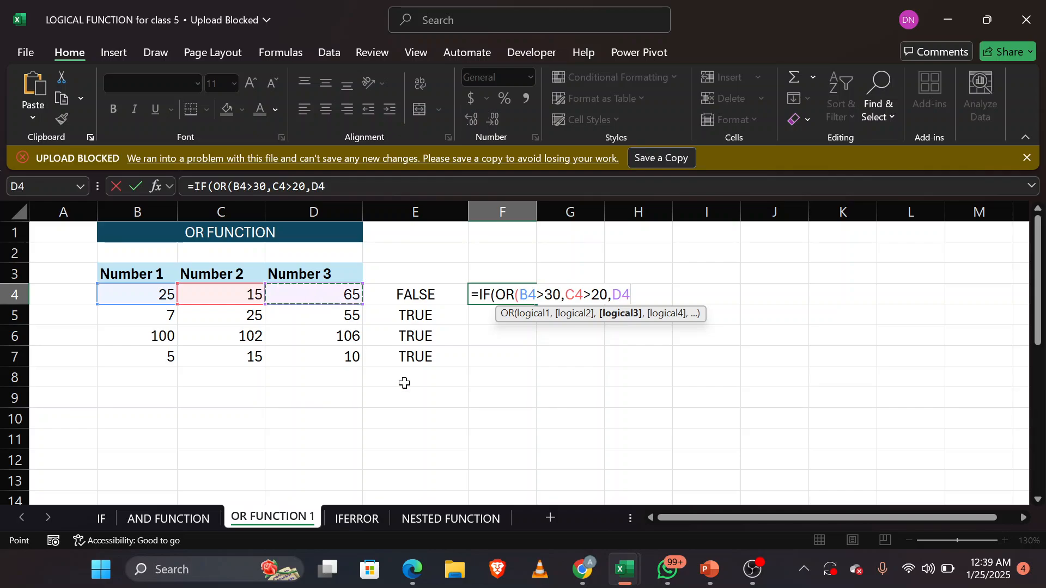
type("<30")
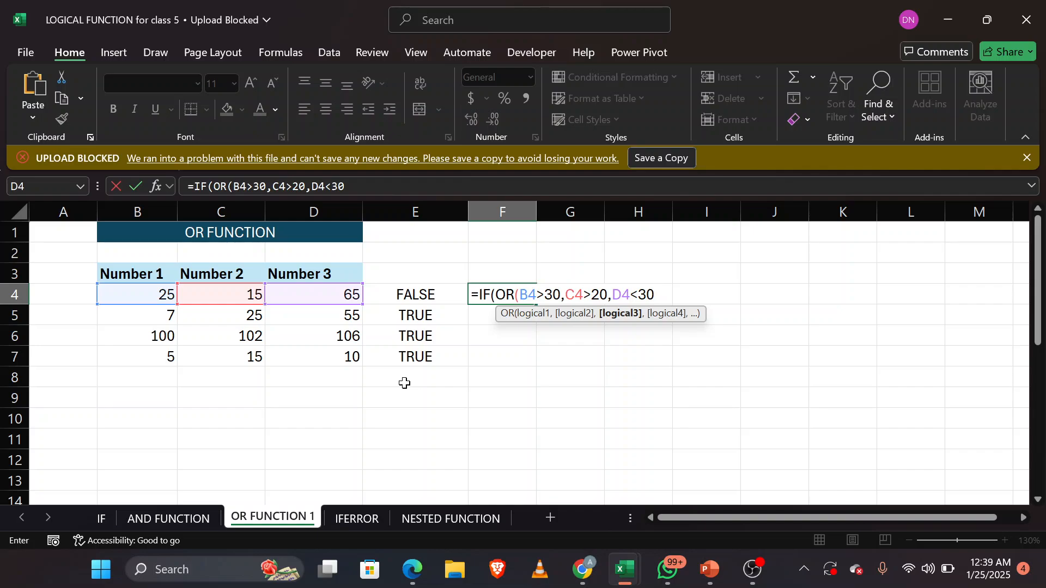
type(")")
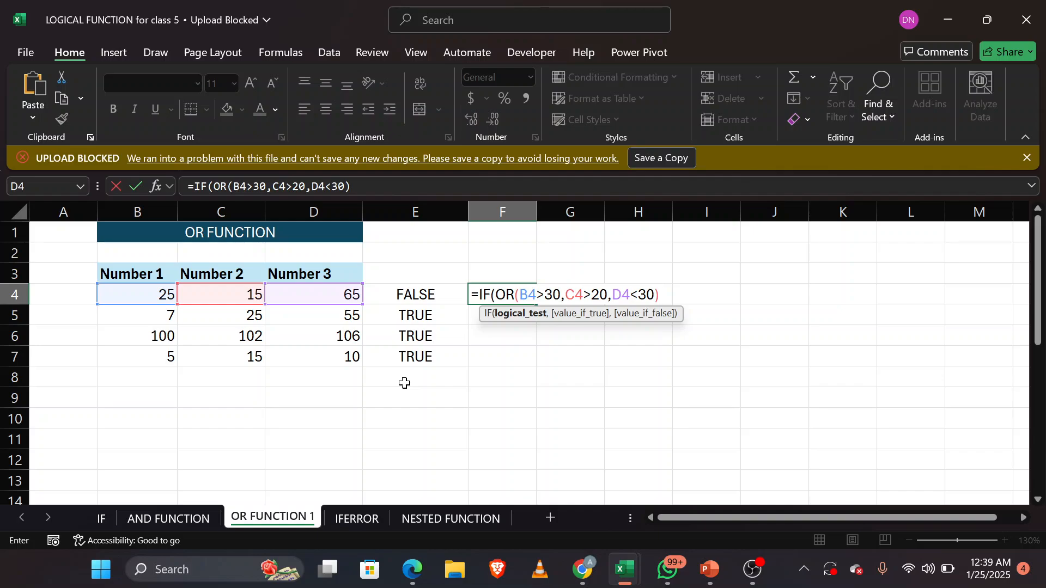
type(",")
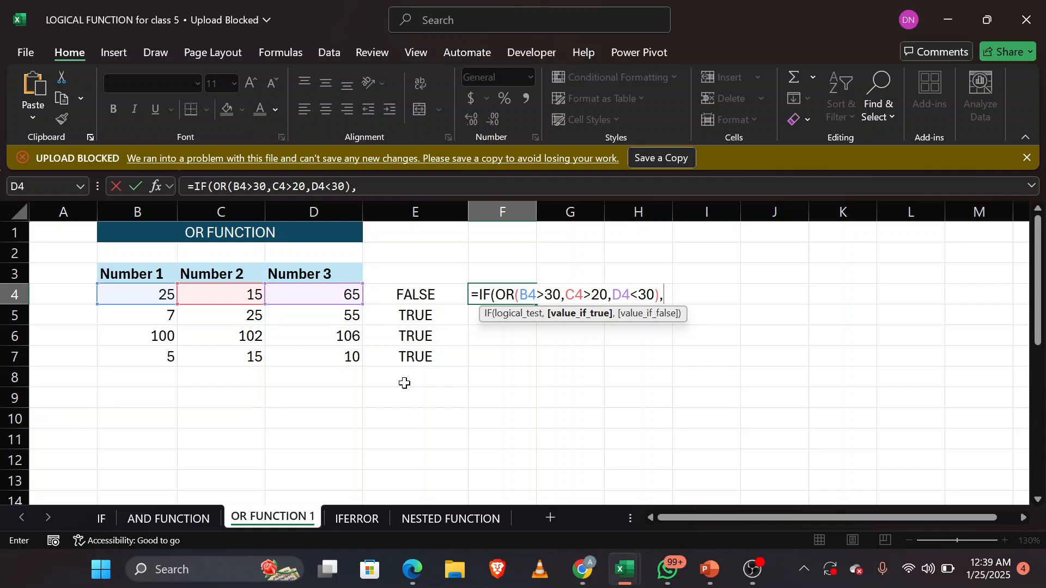
type("\"promoted\"")
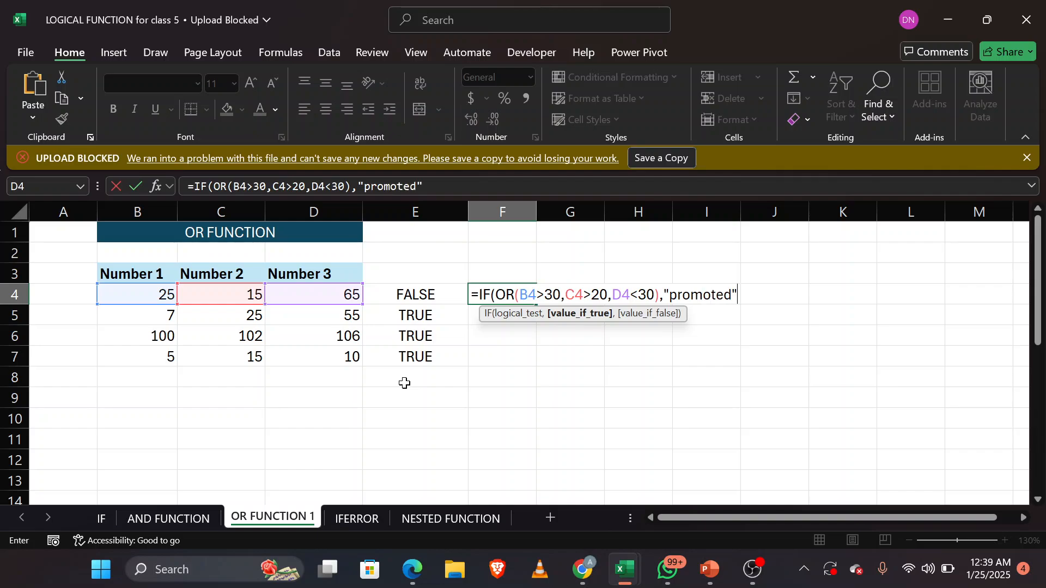
type(",\"")
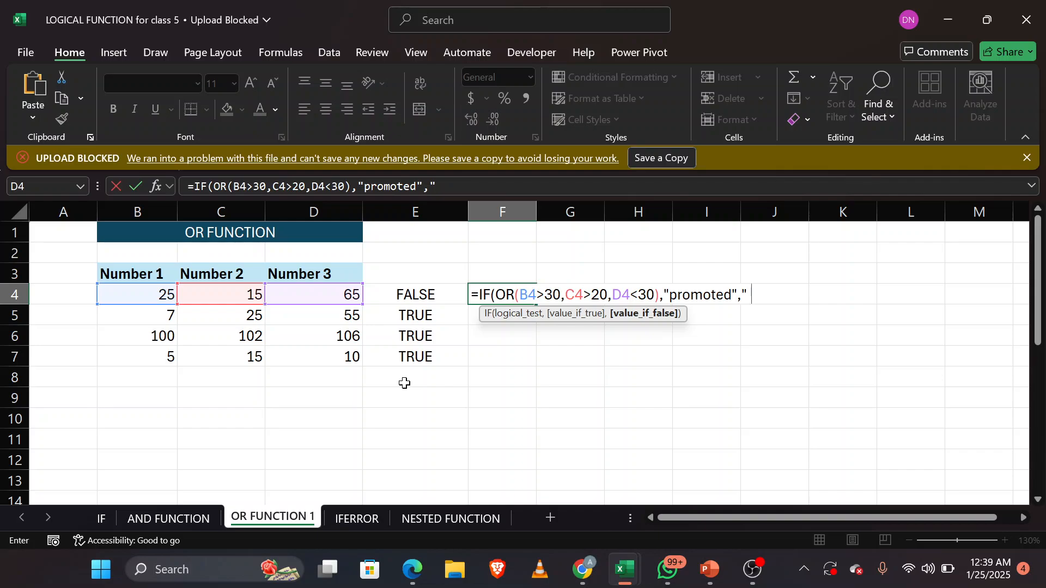
type("failed\")")
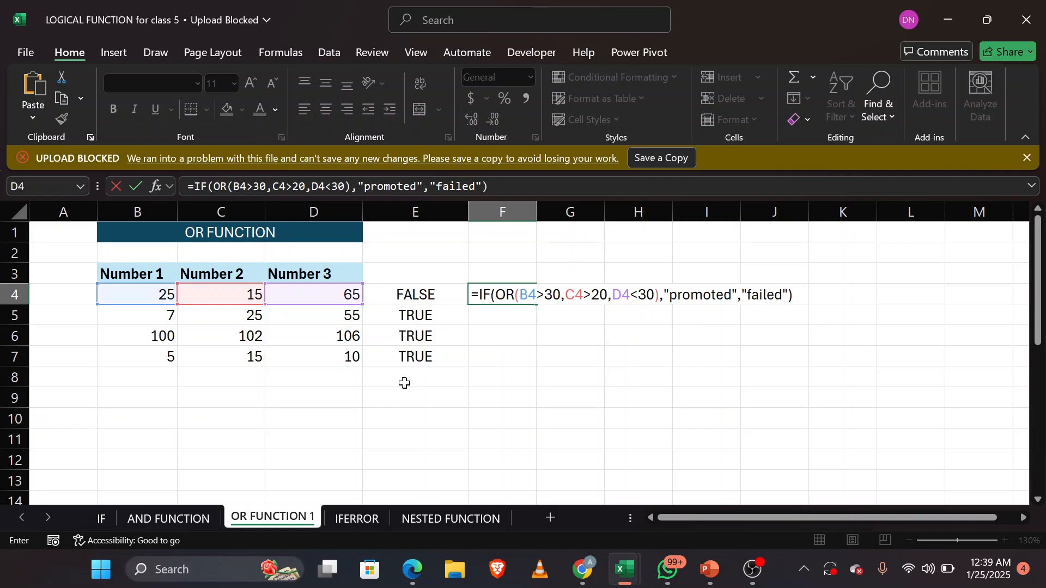
Step: Finish the F4 formula with "promoted" if true and "failed" if false, and enter it
key("Return")
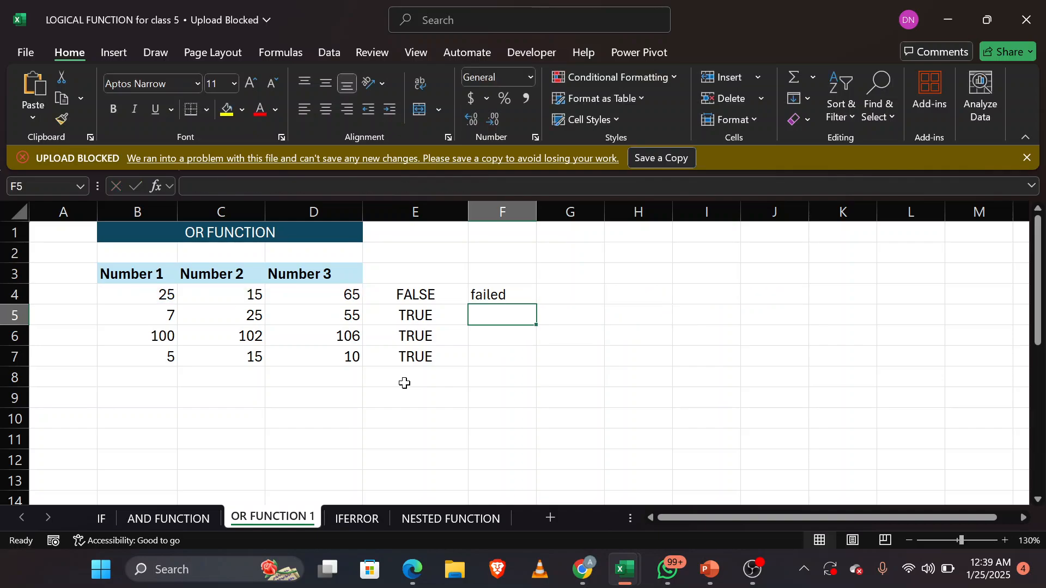
Step: Fill the IF formula with the nested OR test from F4 down through F7
left_click(529, 296)
double_click(536, 303)
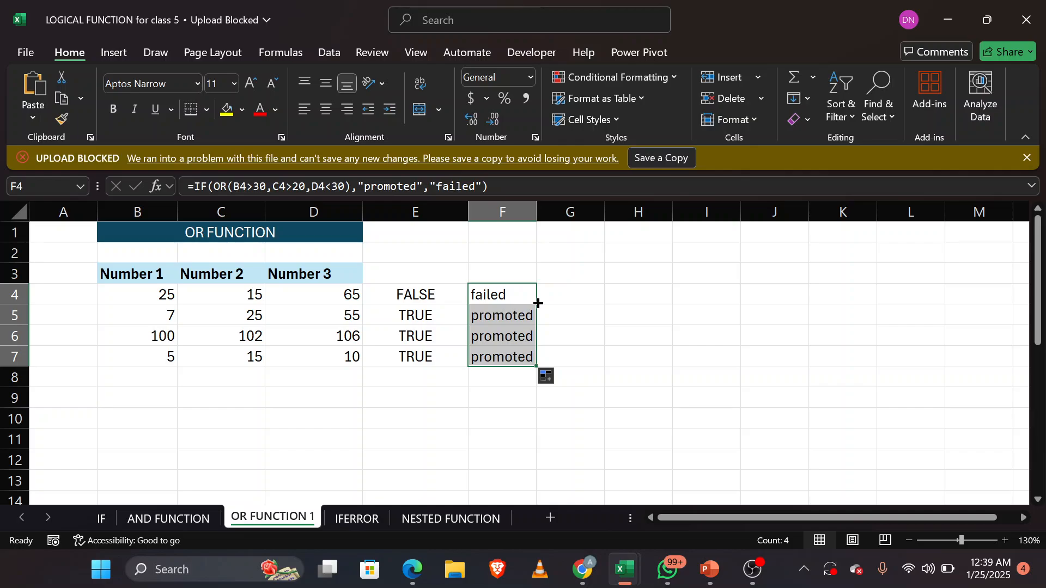
Step: On the IFERROR sheet, clear the contents of C2:C6 beside the Dividend and Divisor columns
left_click(358, 517)
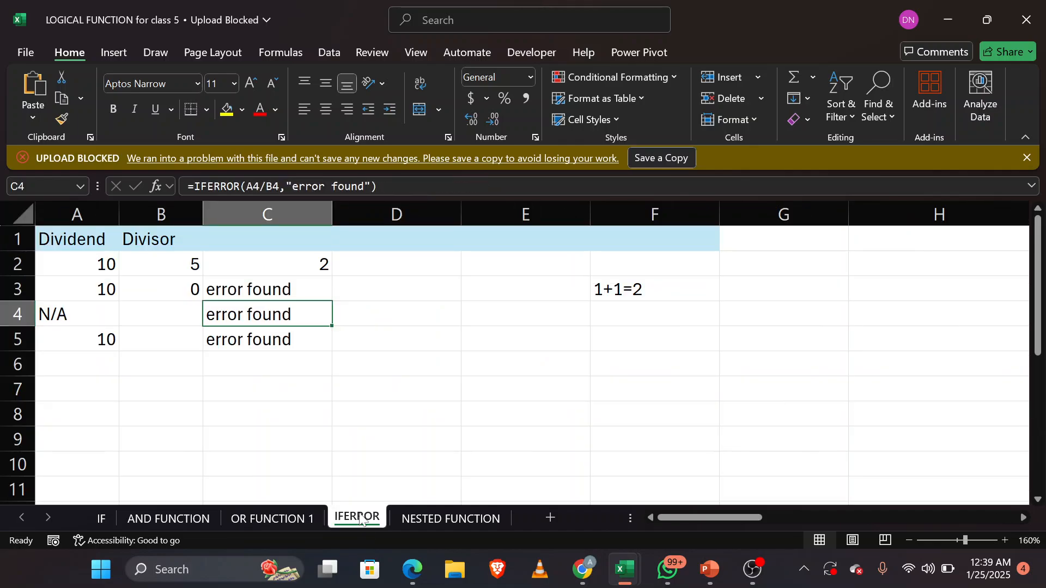
left_click(261, 260)
left_click_drag(262, 260, 284, 353)
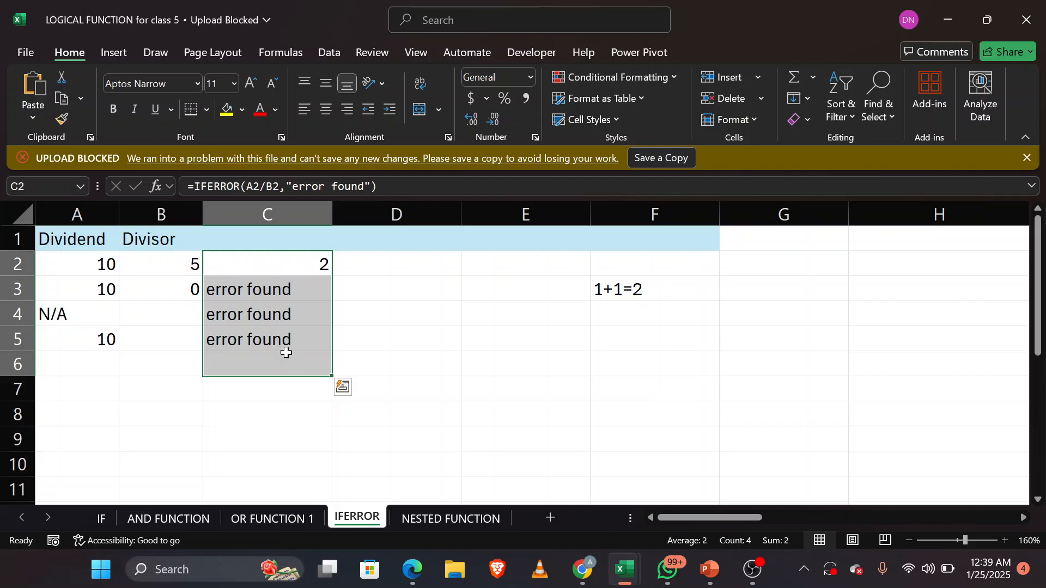
right_click(286, 352)
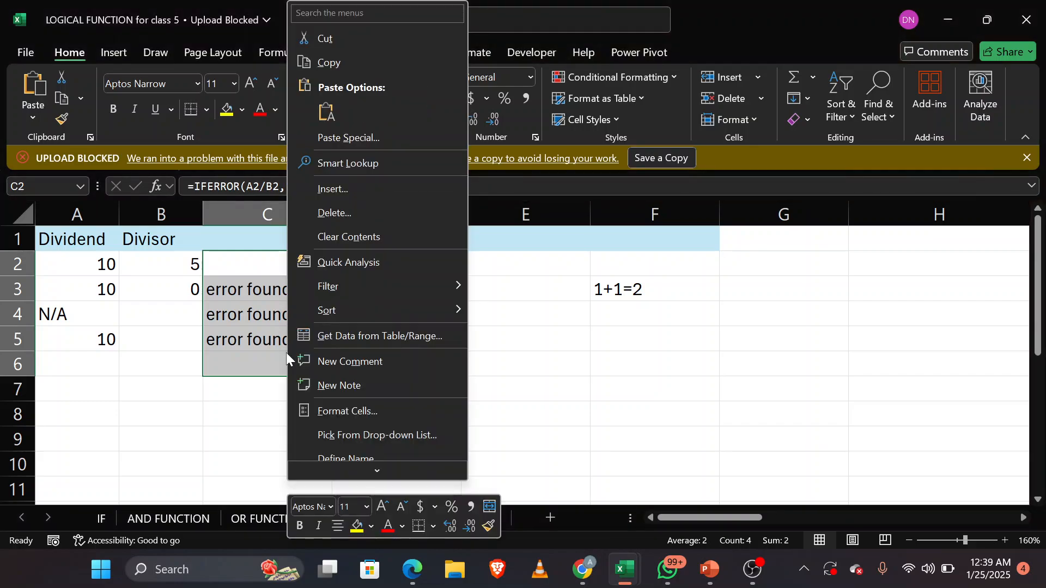
left_click(393, 240)
left_click(426, 362)
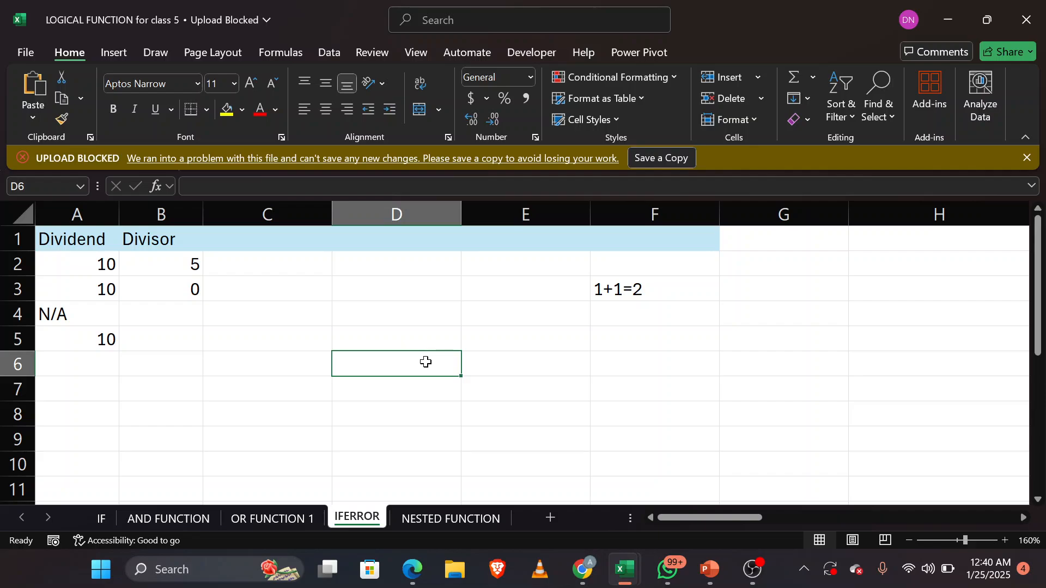
Step: Enter a formula in C2 that divides the dividend in A2 by the divisor in B2
left_click(264, 262)
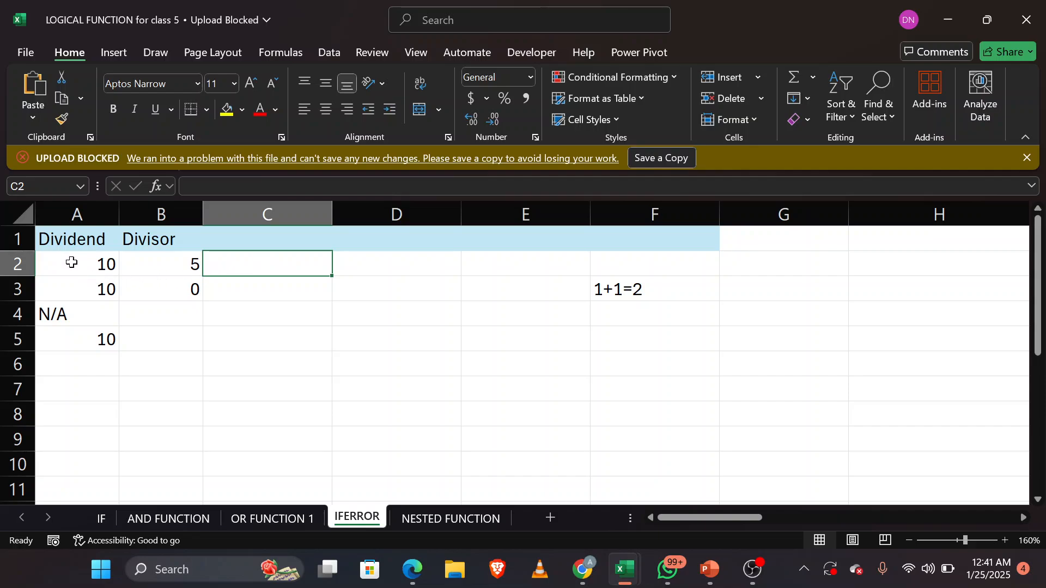
left_click(75, 209)
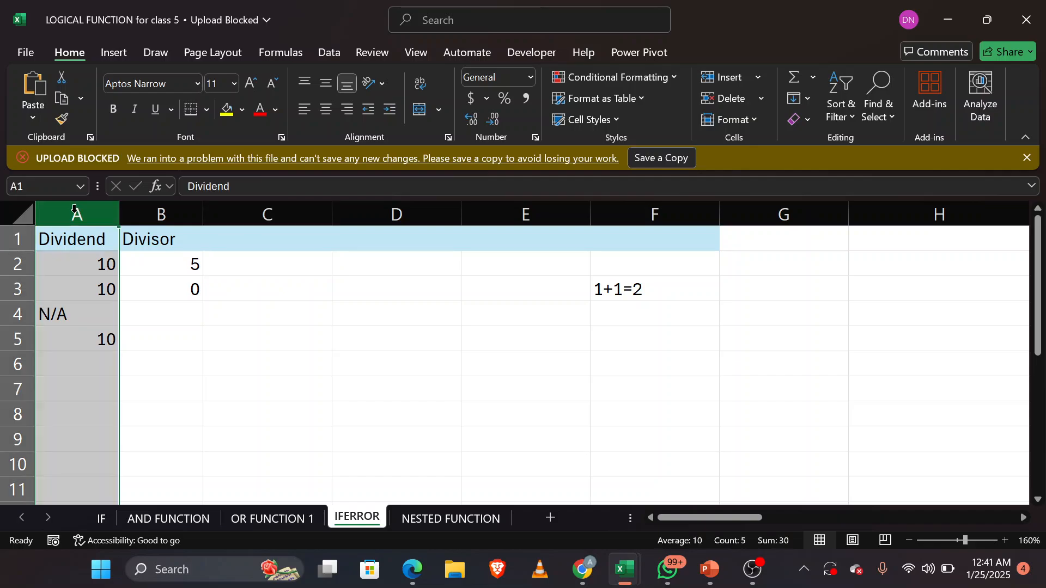
left_click(162, 209)
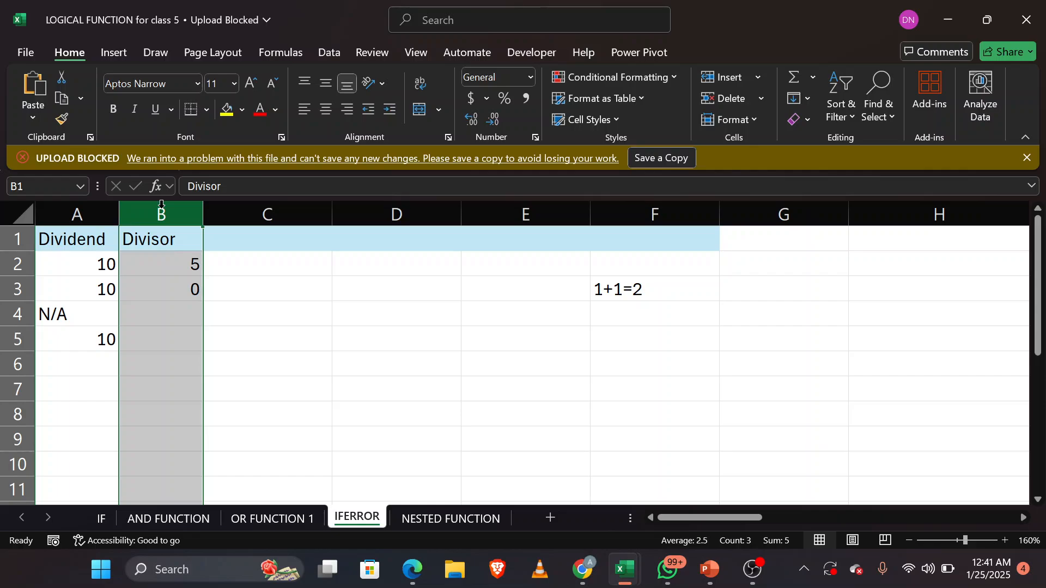
left_click(250, 260)
type("=")
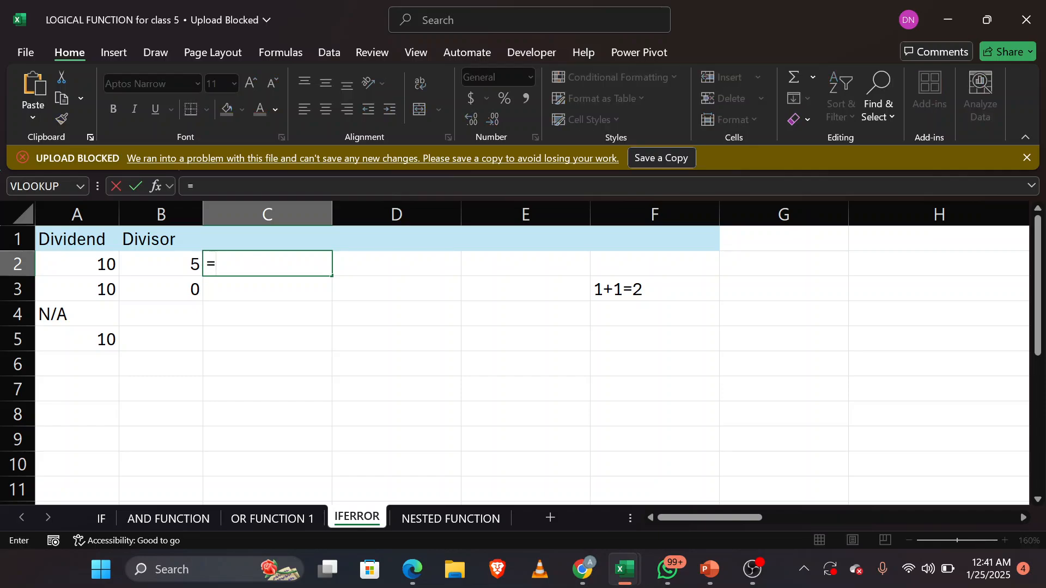
left_click(103, 265)
type("/")
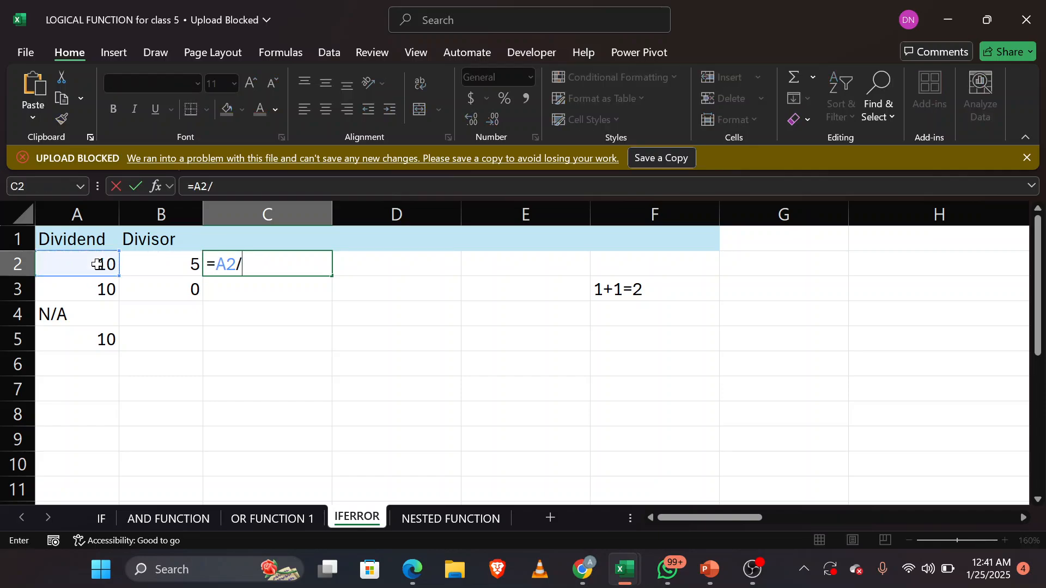
left_click(148, 263)
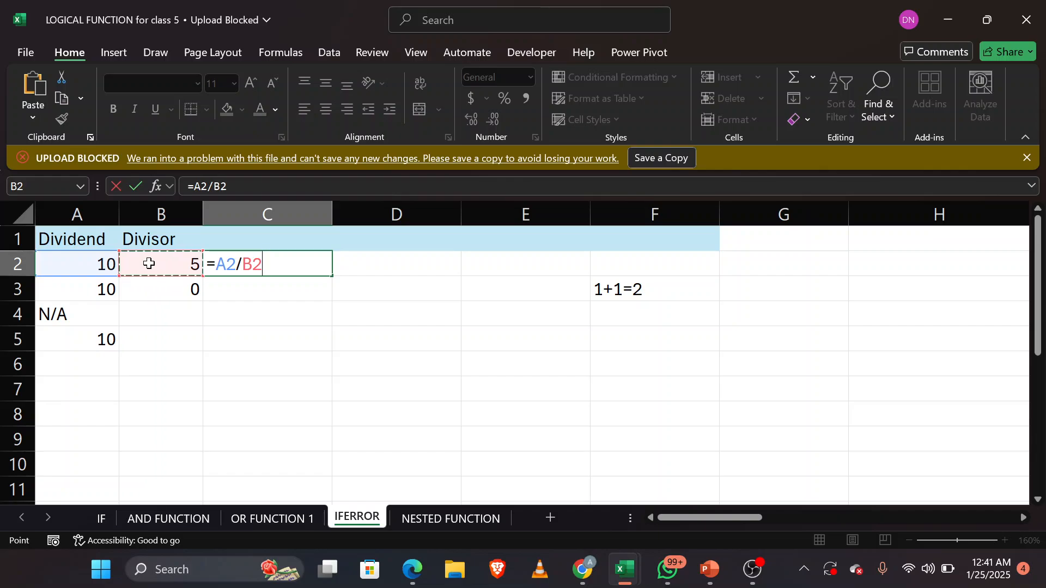
key("Return")
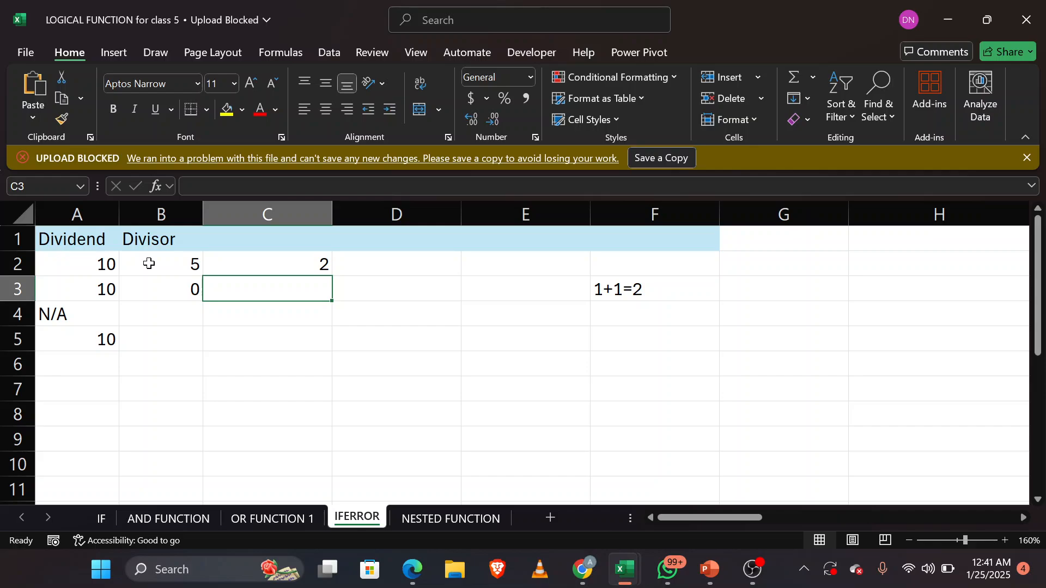
Step: Fill the division formula from C2 down through C5 and inspect the results in C3, C4 and C5
left_click(285, 261)
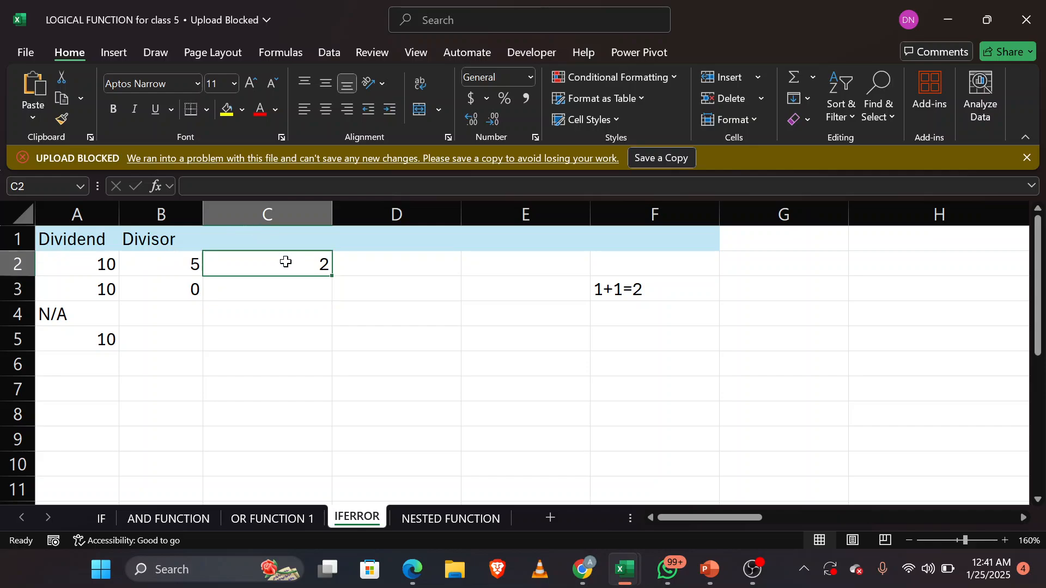
double_click(333, 277)
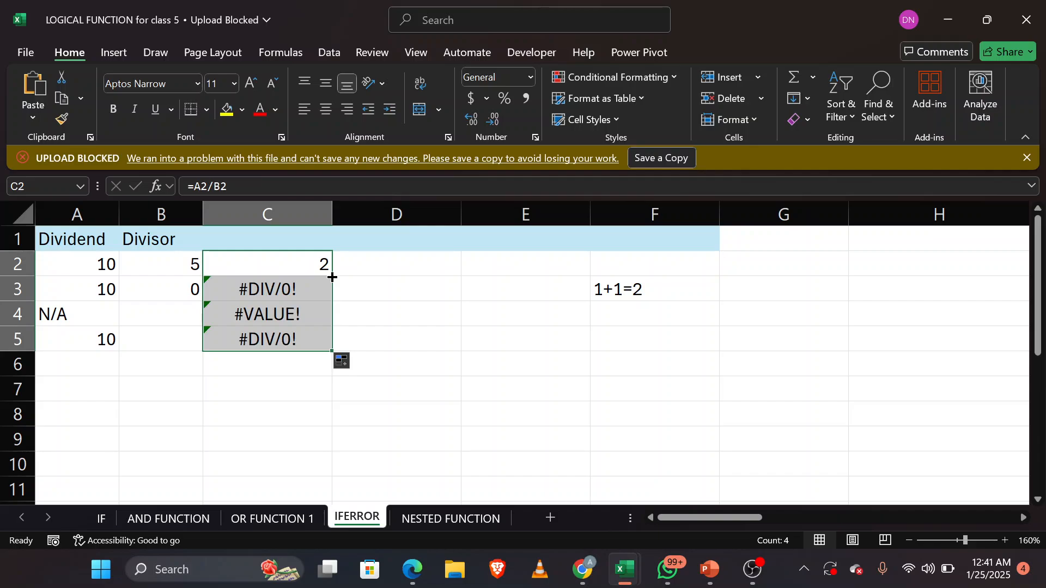
left_click(289, 290)
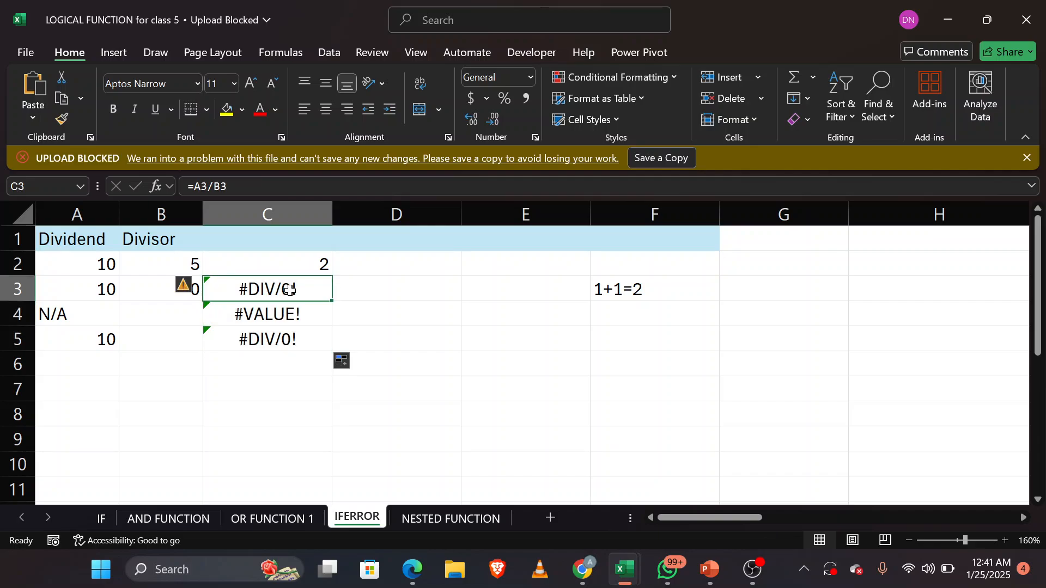
left_click(314, 320)
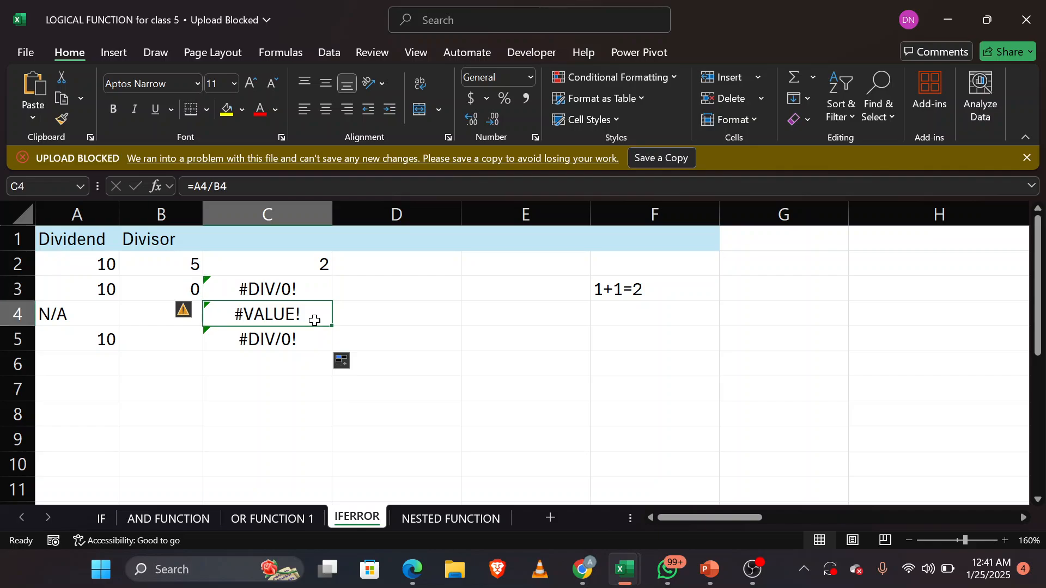
left_click(300, 339)
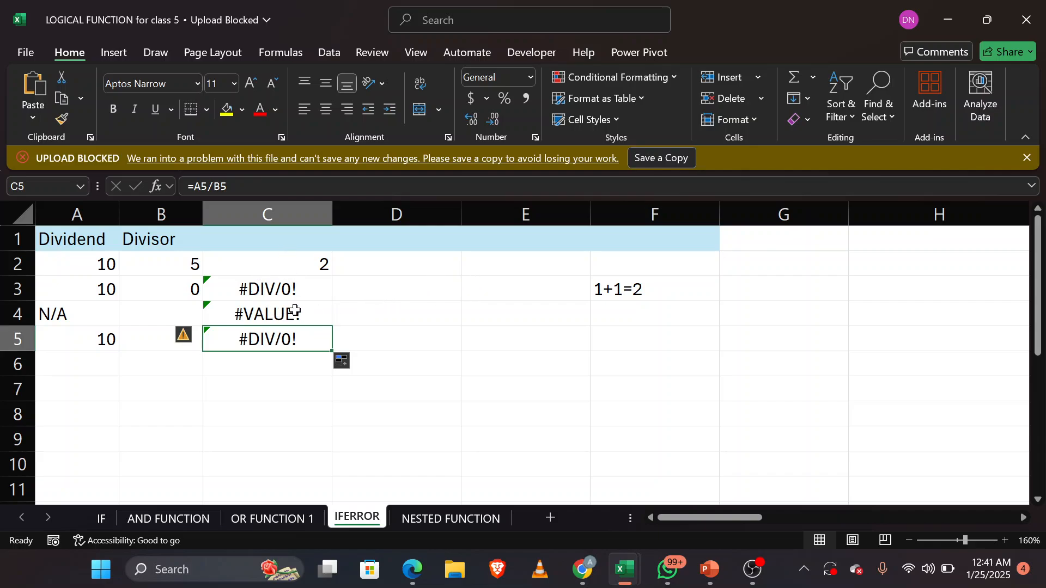
Step: Start an IFERROR formula in D2 with C2 as the value to test
left_click(418, 264)
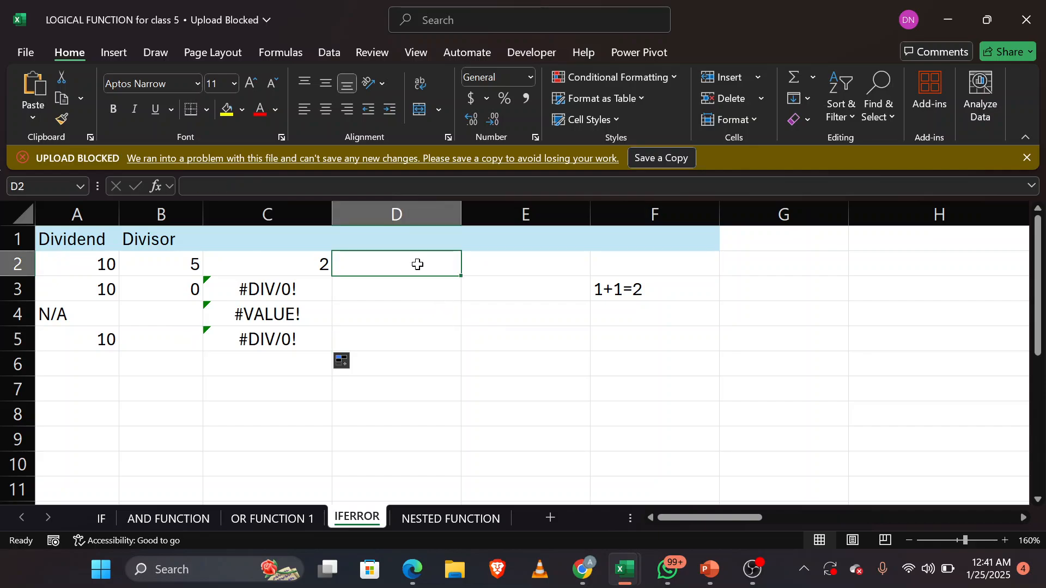
type("=if")
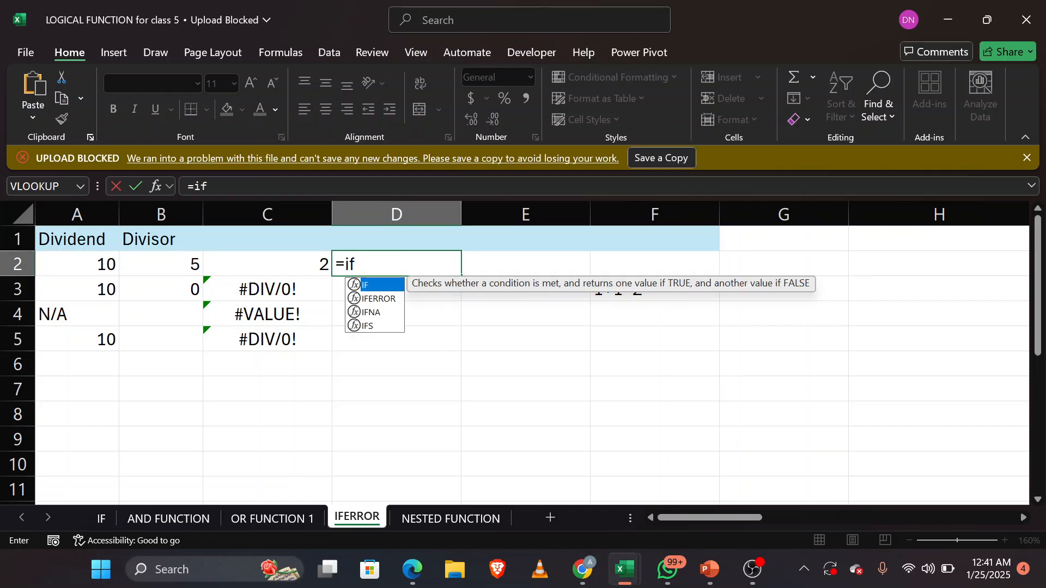
key("Tab")
key("BackSpace")
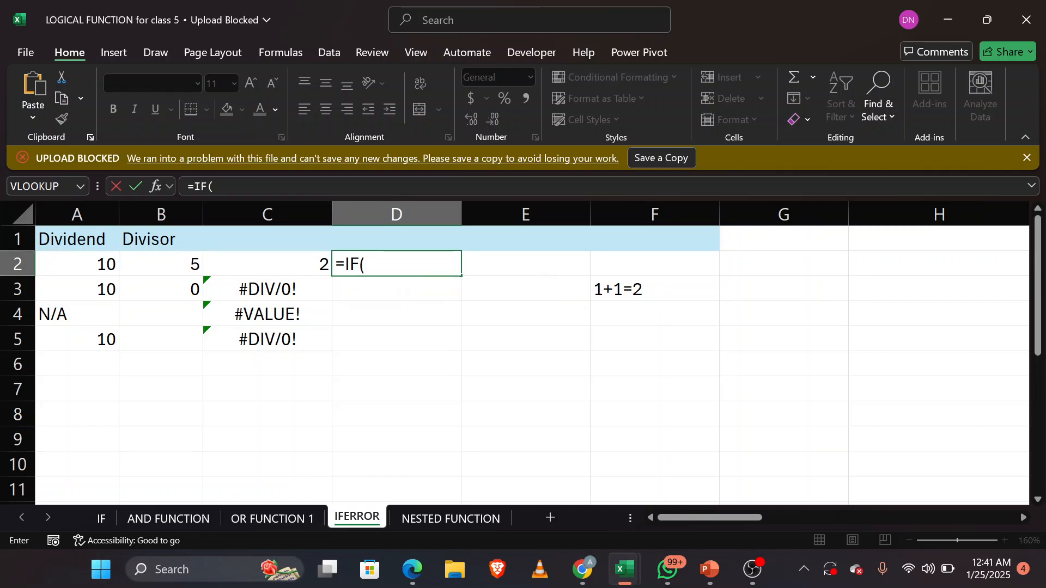
key("Down")
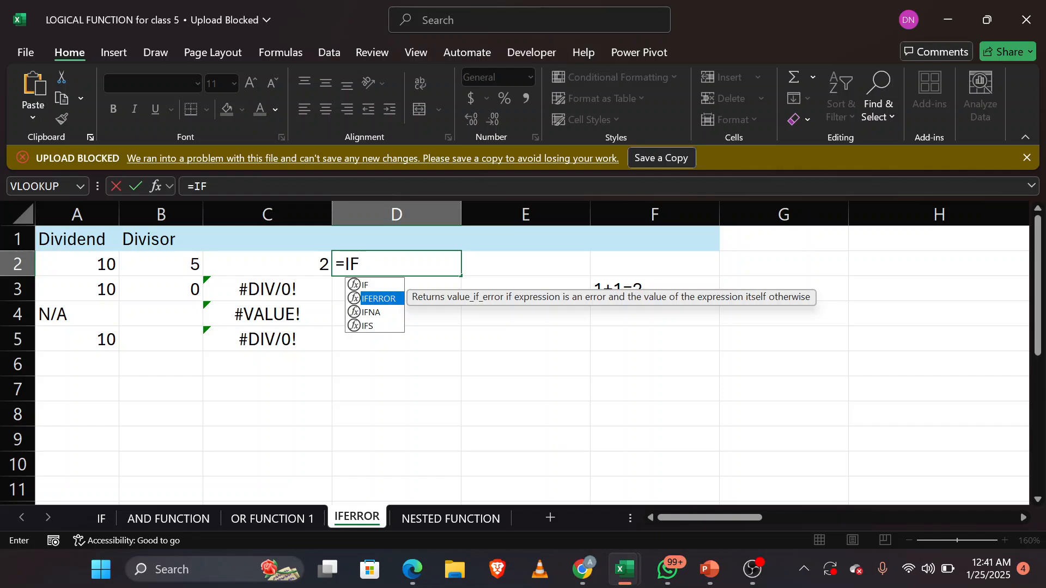
key("Tab")
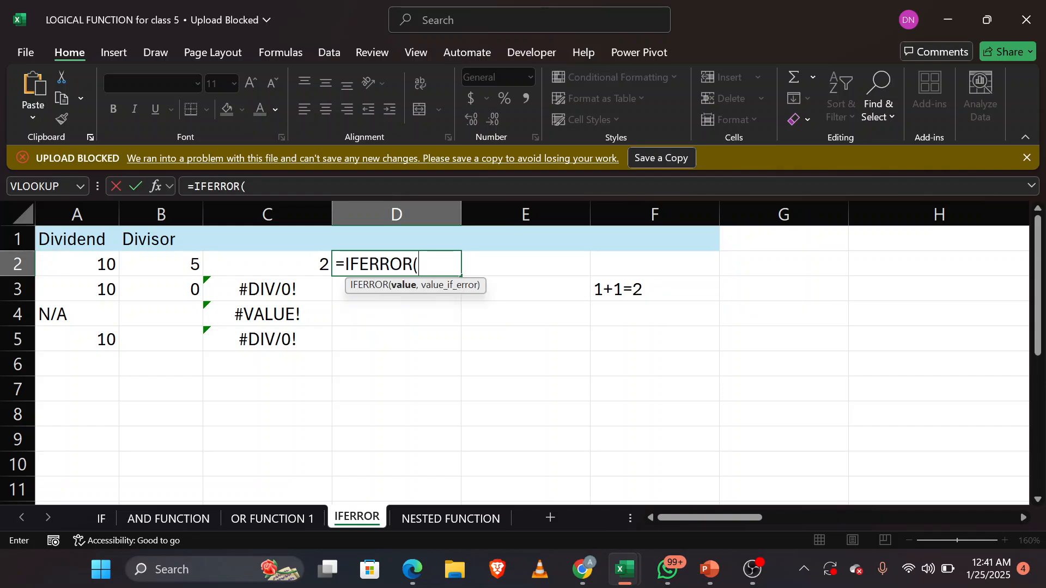
left_click(281, 263)
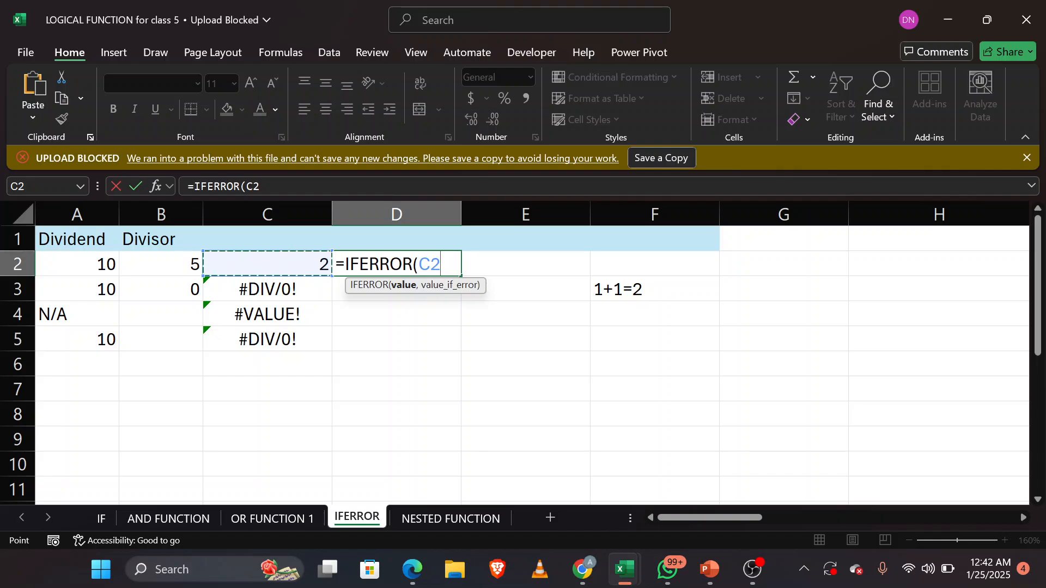
type(",")
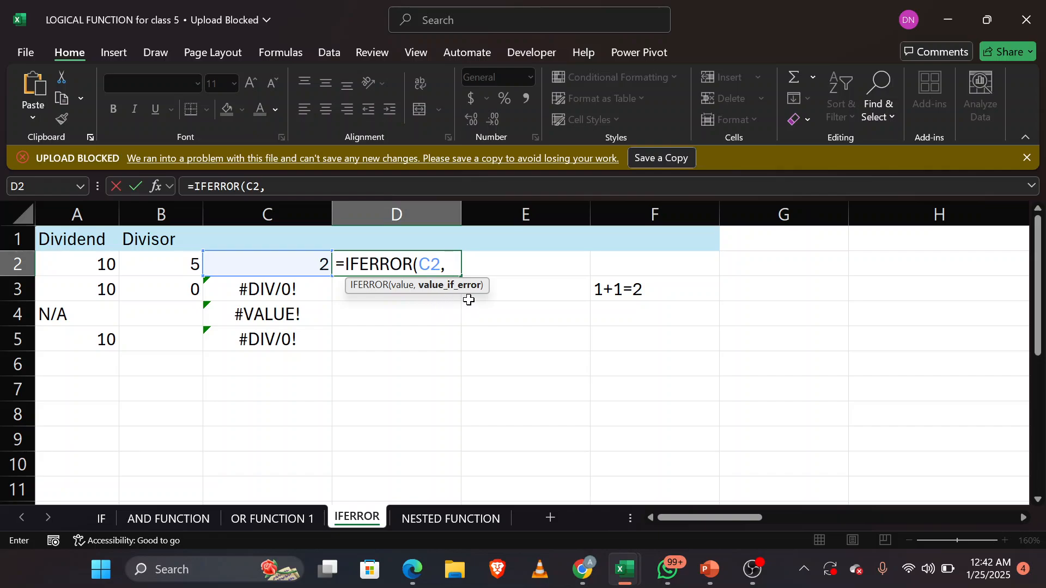
type("\"kick i")
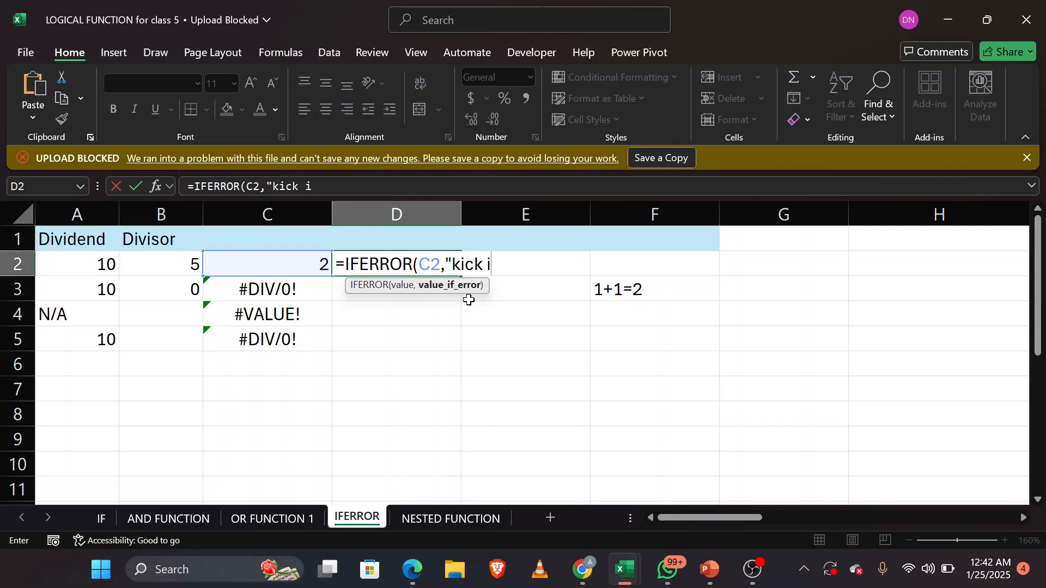
type("t out\")")
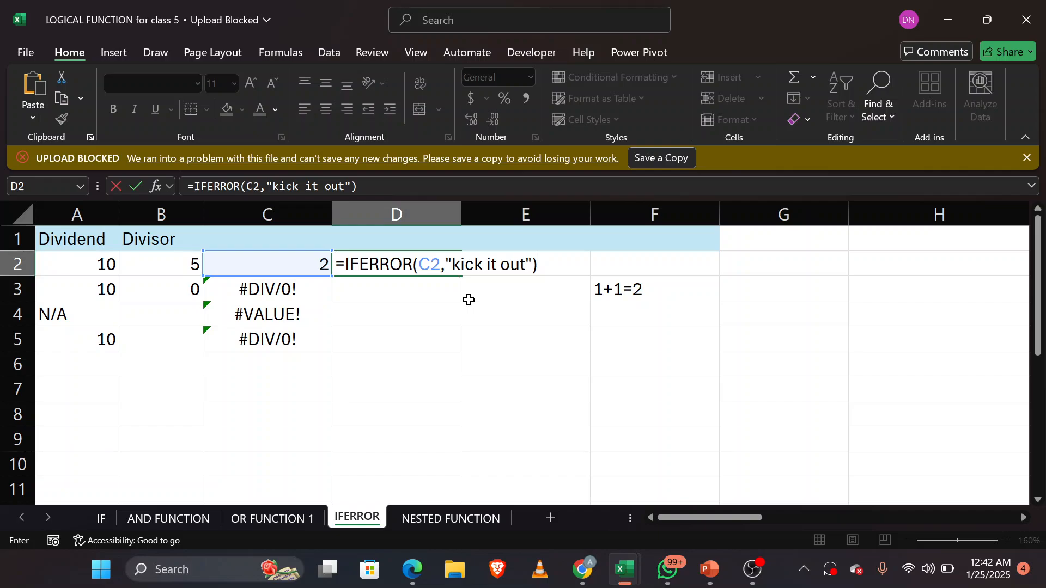
Step: Complete the IFERROR formula in D2 with "kick it out" as the value if error, and enter it
key("Return")
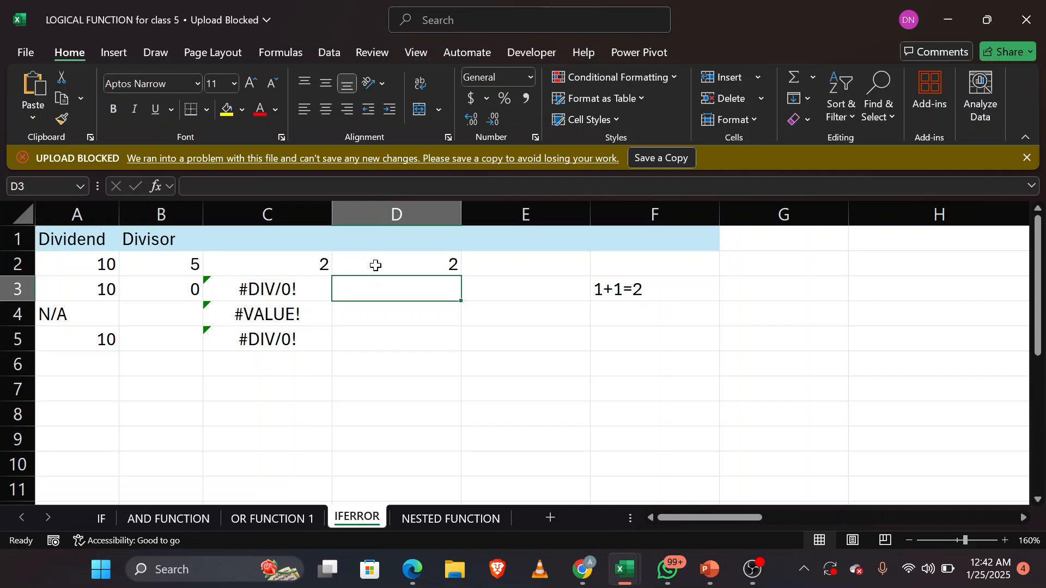
Step: Fill the IFERROR formula from D2 down through D5 and inspect the formula in D3
left_click(394, 265)
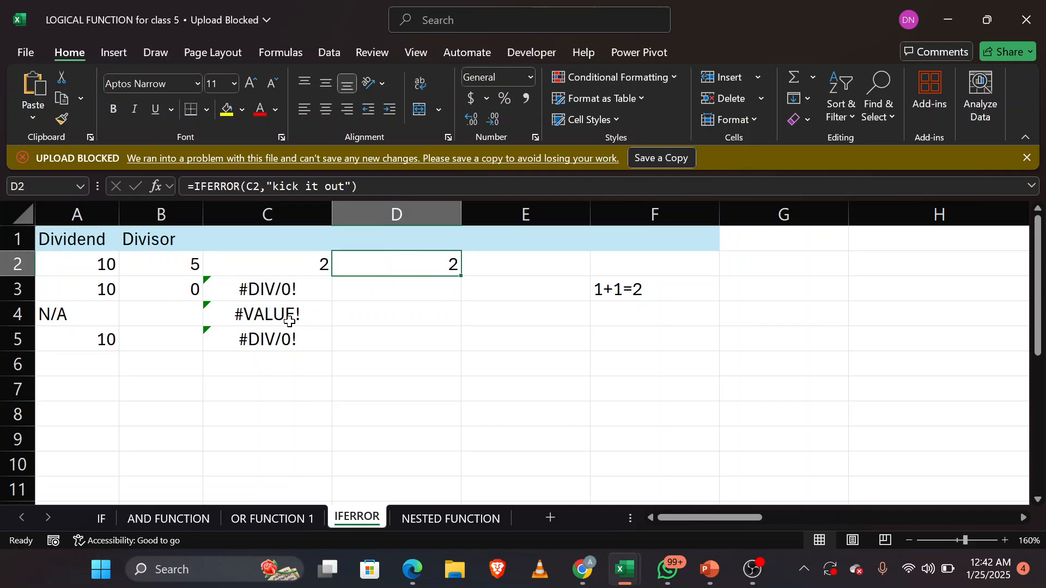
double_click(461, 277)
left_click(434, 285)
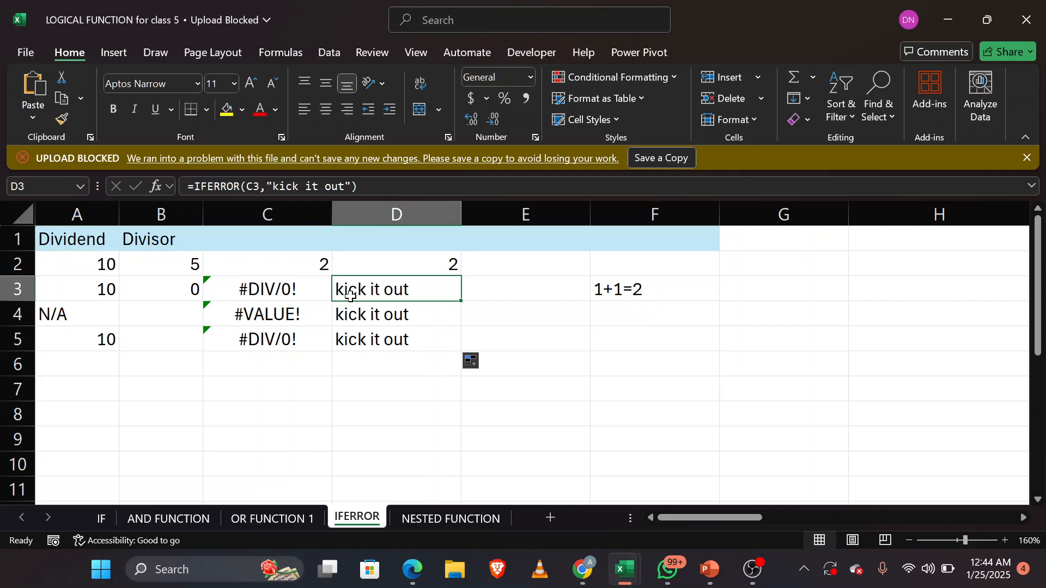
Step: Clear the contents of C2:D5, removing both the division and the IFERROR formulas
left_click_drag(269, 260, 397, 341)
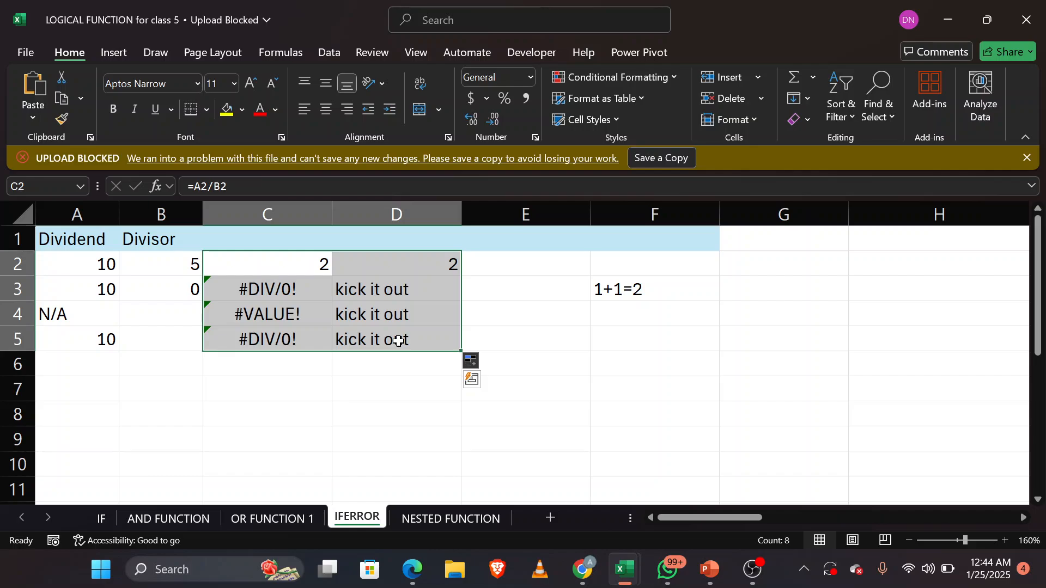
right_click(398, 341)
left_click(548, 238)
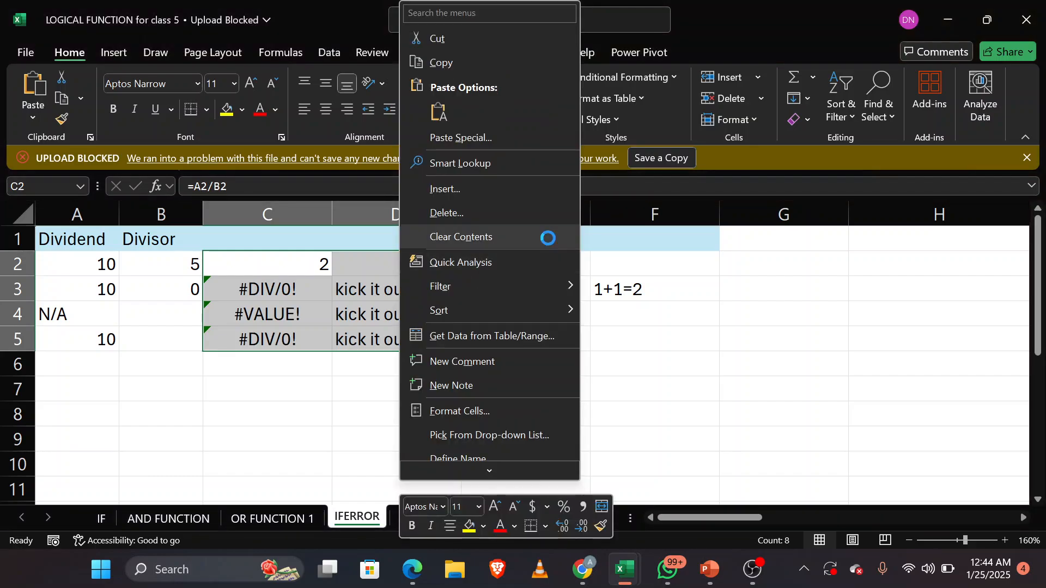
Step: Start an IFERROR formula in C2 with the division A2/B2 as the value to test
left_click(279, 263)
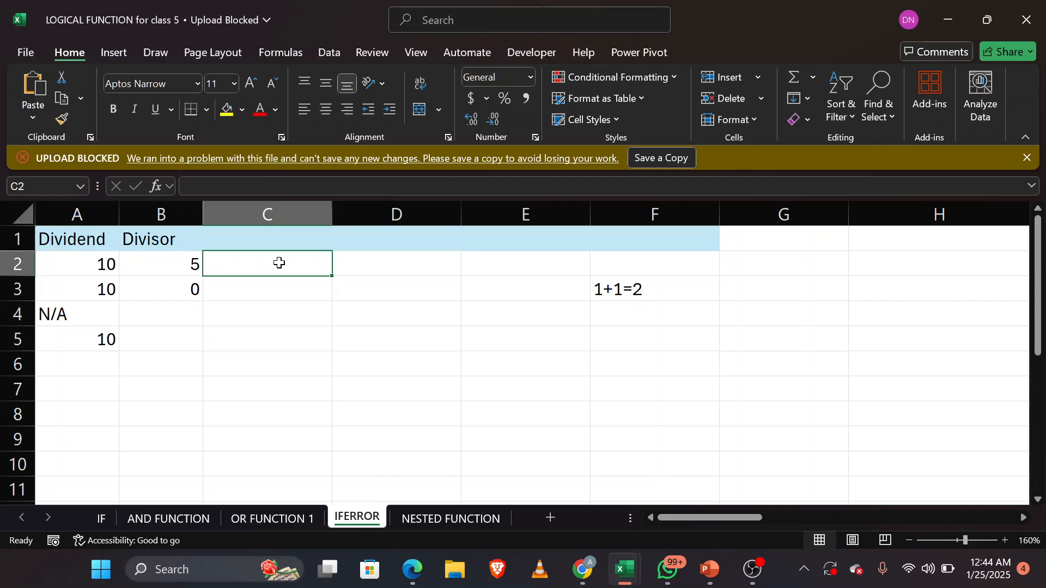
type("=if")
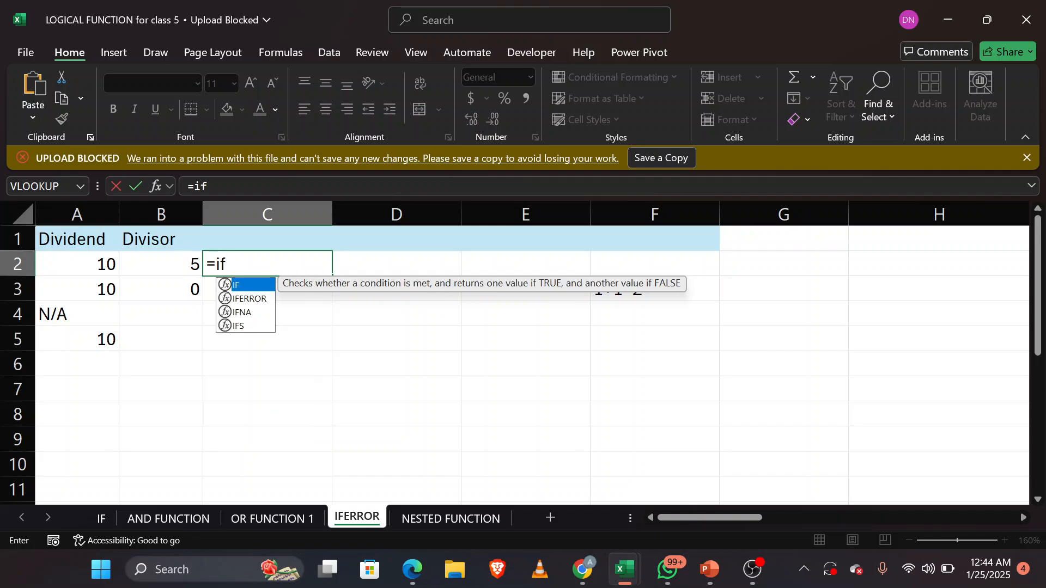
key("Down")
key("Tab")
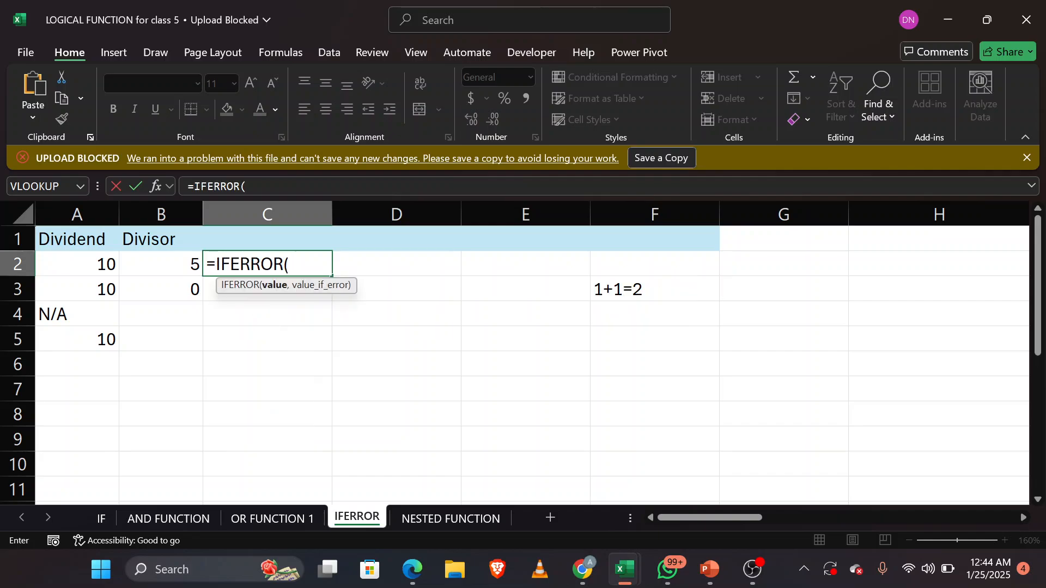
left_click(93, 265)
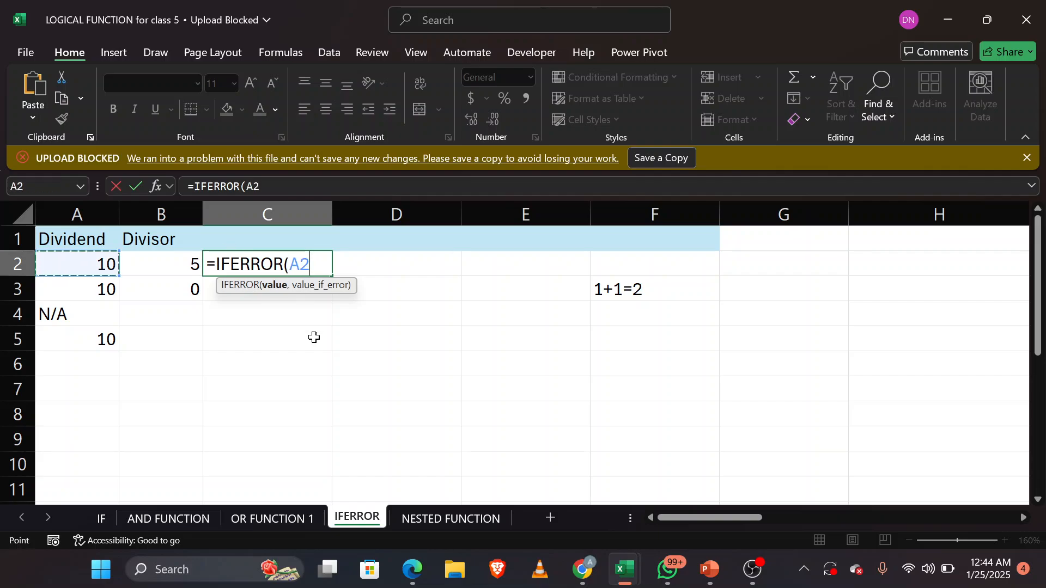
type("/")
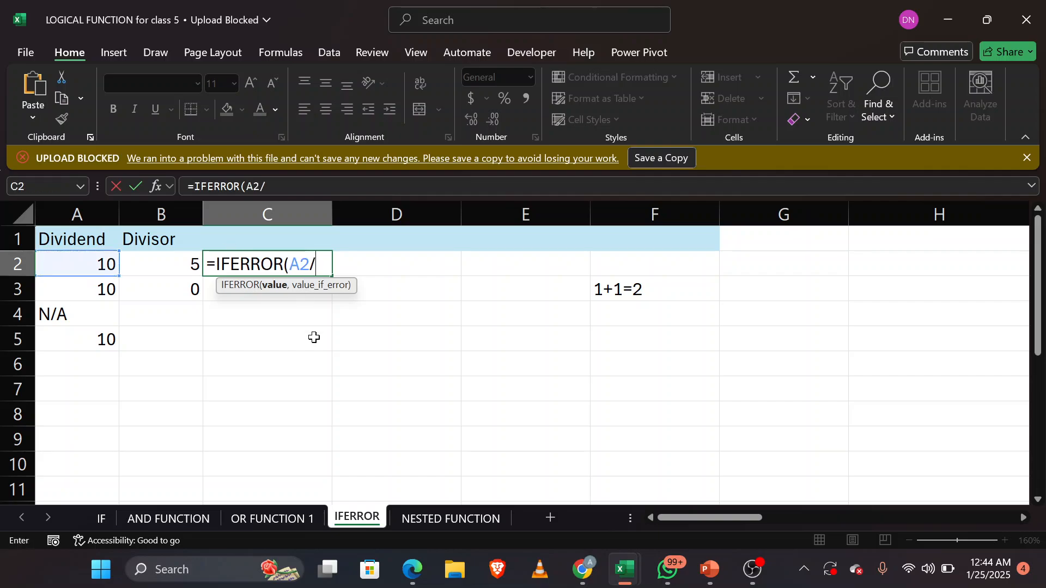
left_click(171, 256)
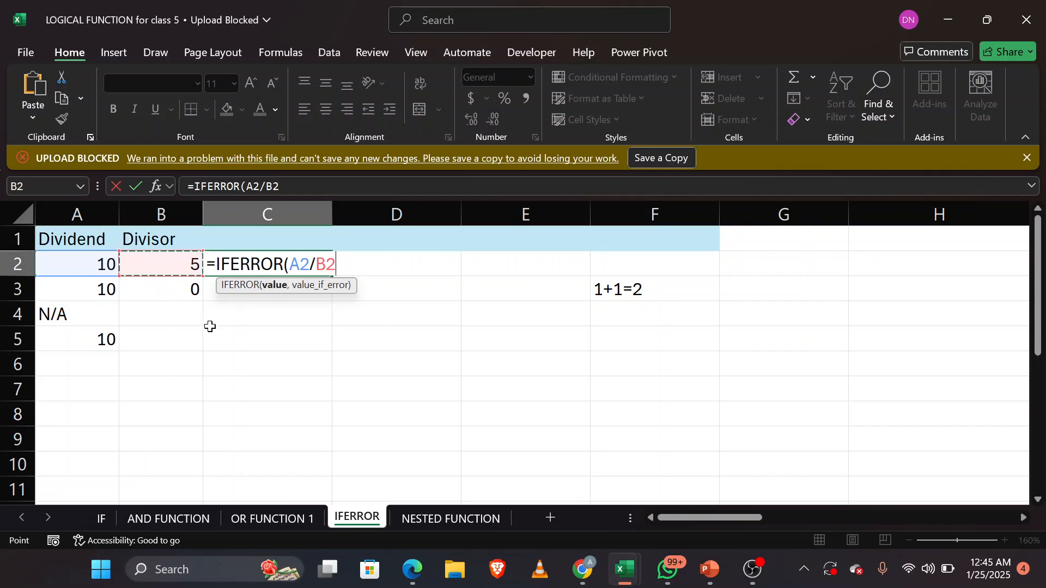
Step: Complete the IFERROR formula in C2 with "kick" as the value if error, and enter it
type(",")
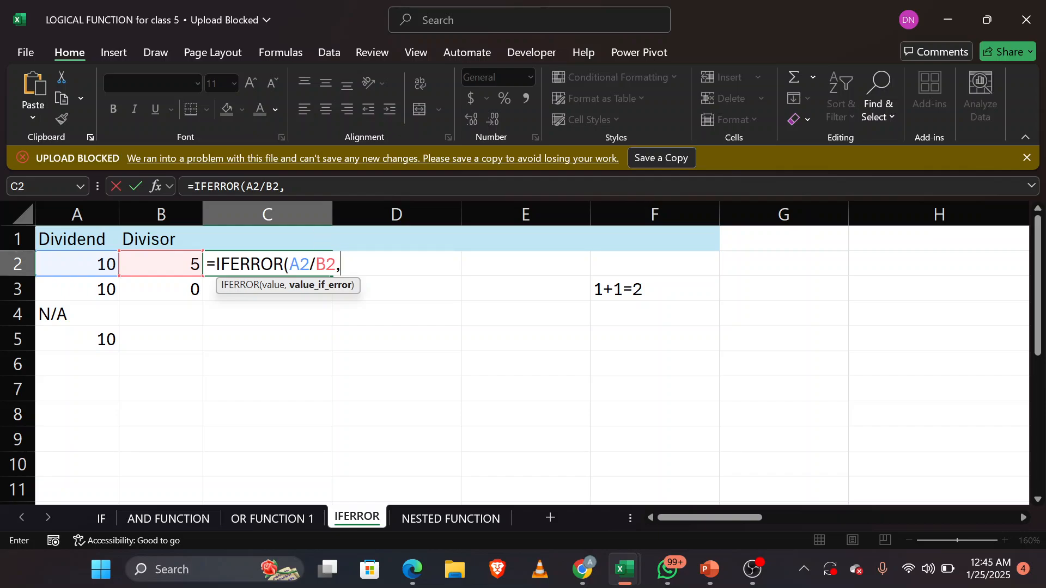
type("\"kick\"")
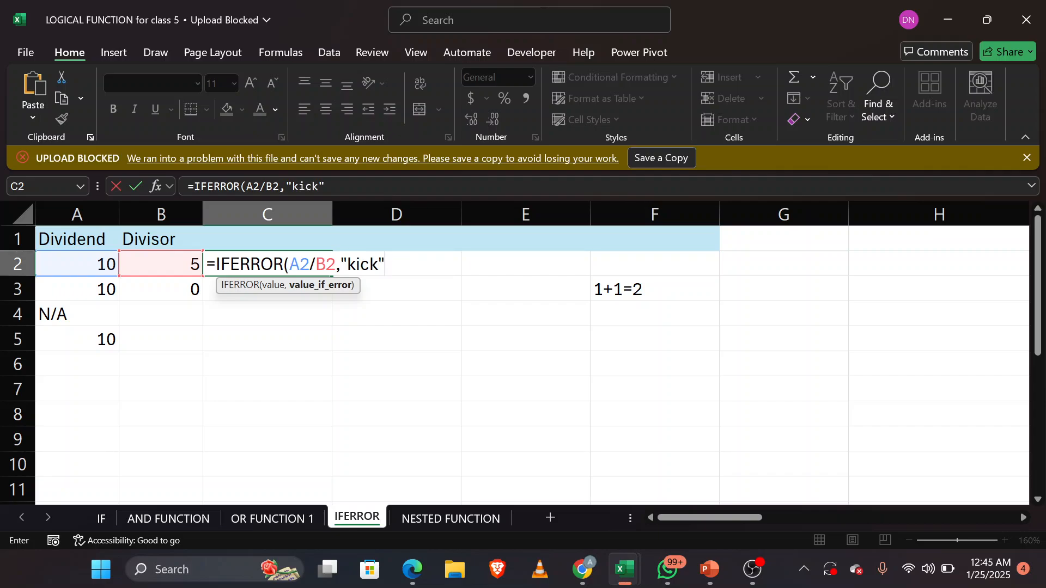
type(")")
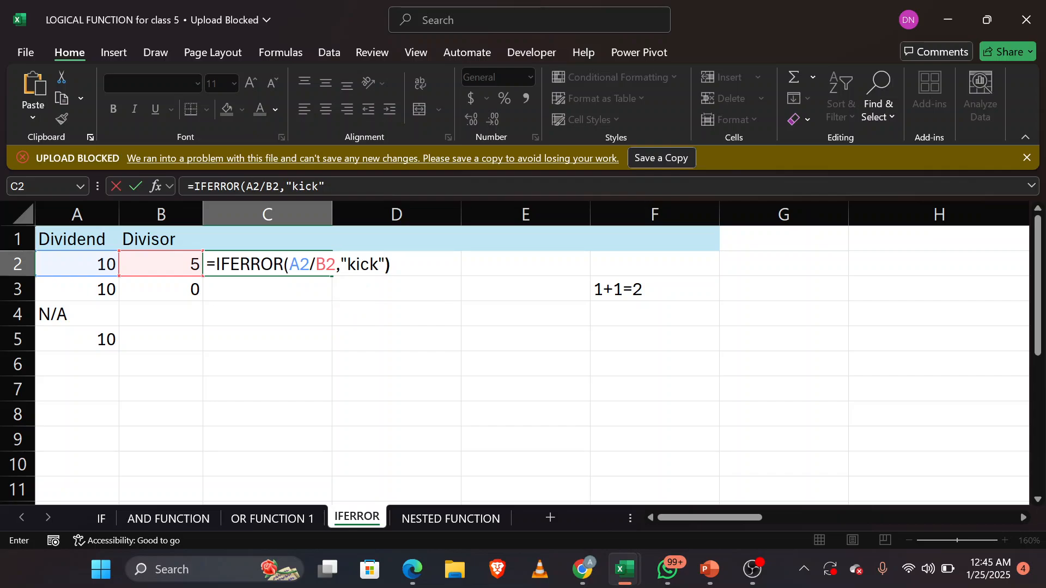
key("Return")
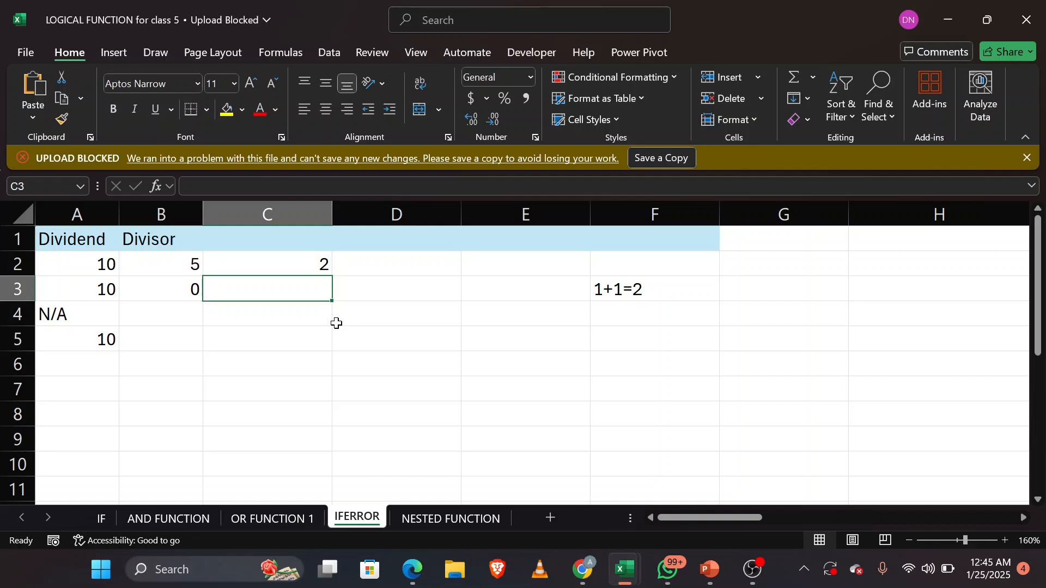
Step: Fill the IFERROR formula from C2 down through C5 and inspect the formula in C3
left_click(308, 265)
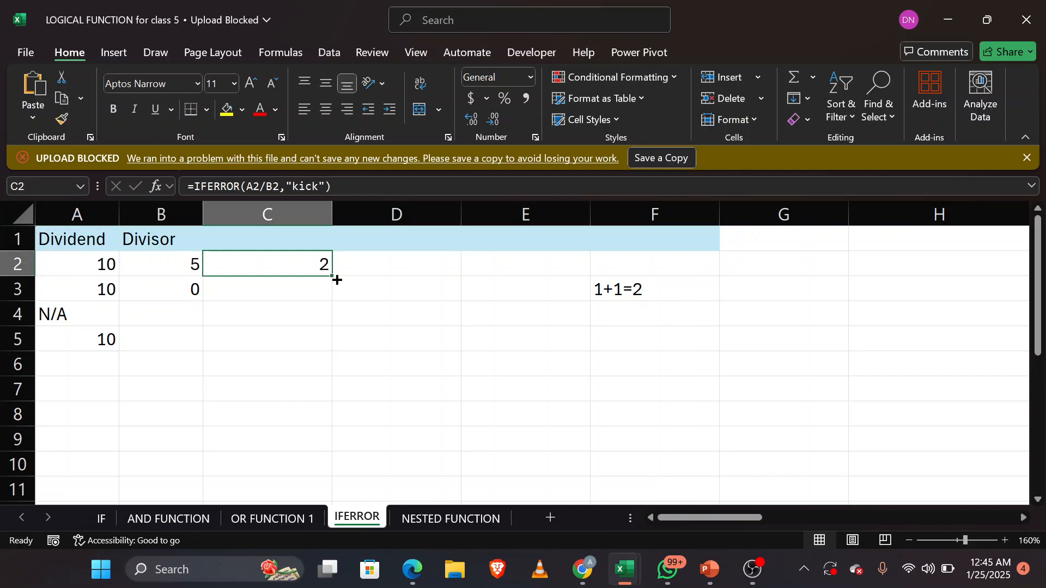
double_click(333, 276)
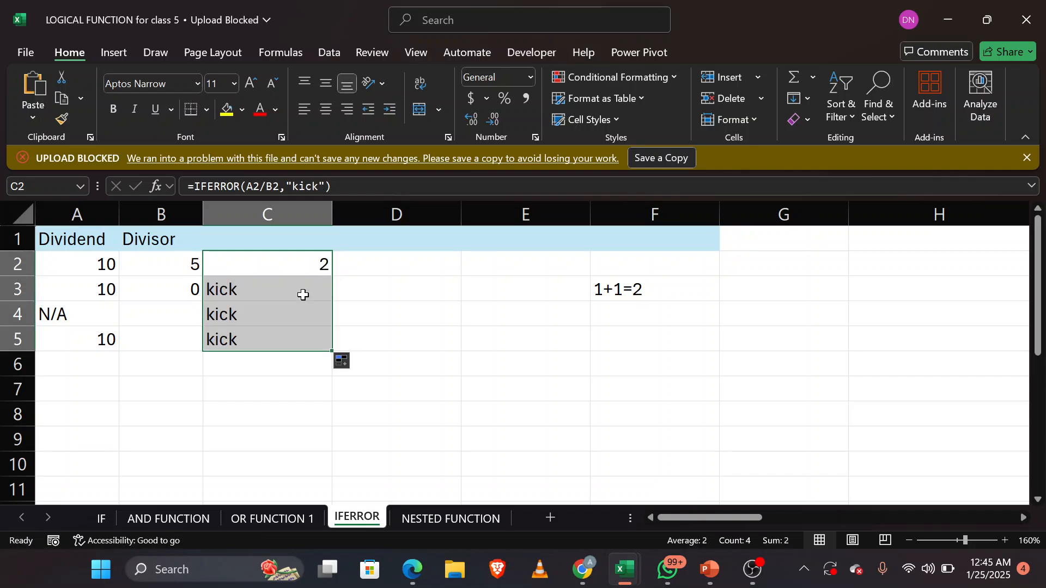
left_click(300, 285)
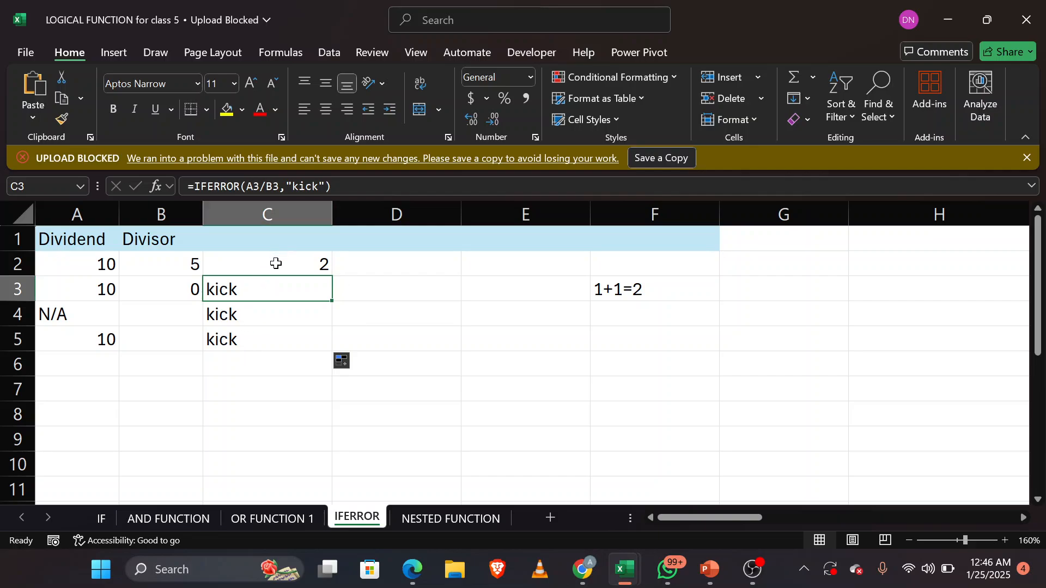
Step: Start an IFERROR formula in D2 that tests the division A2/B2
left_click(361, 253)
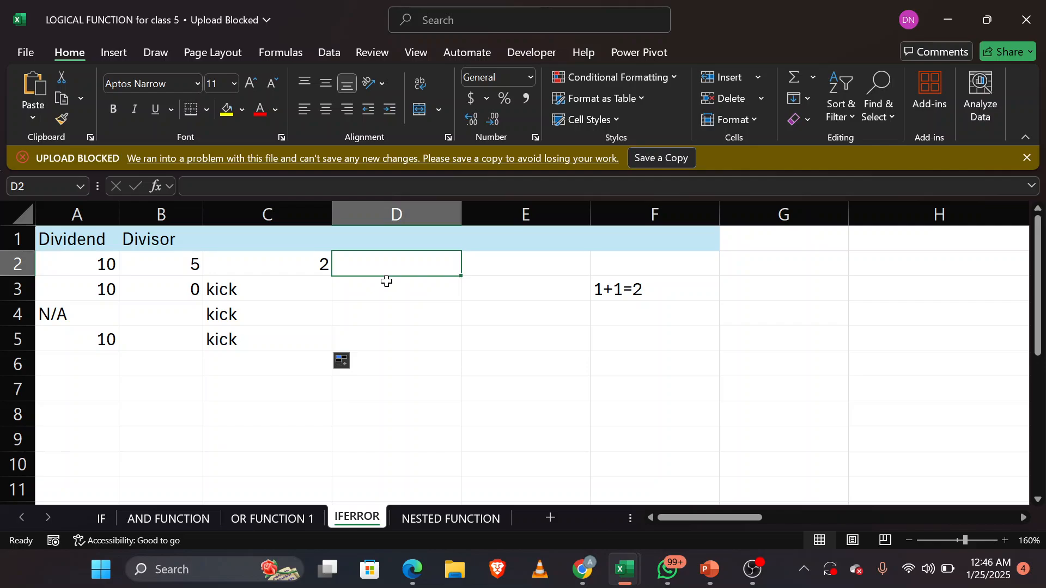
type("=if")
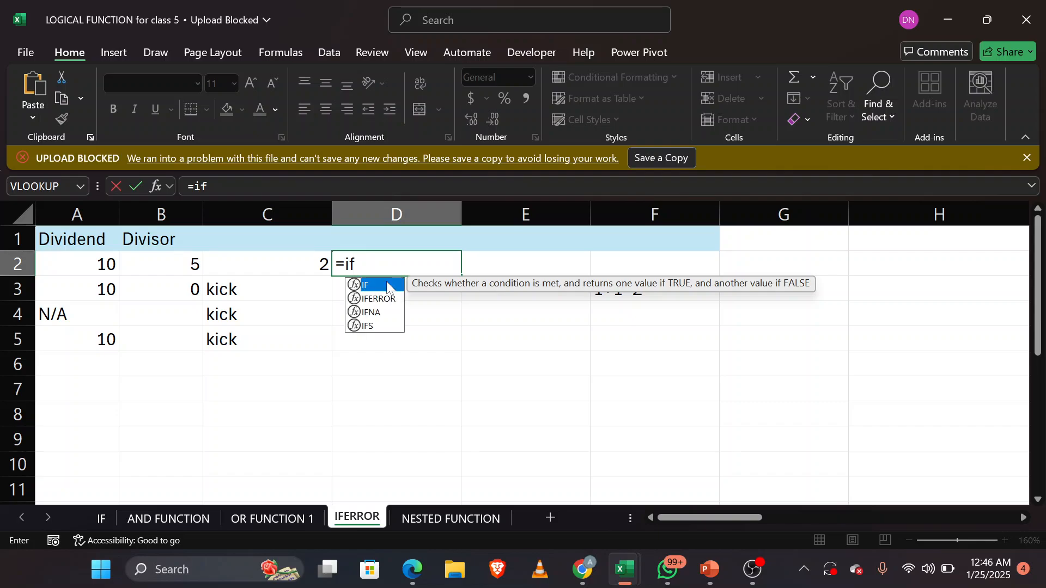
key("Down")
key("Up")
key("Down")
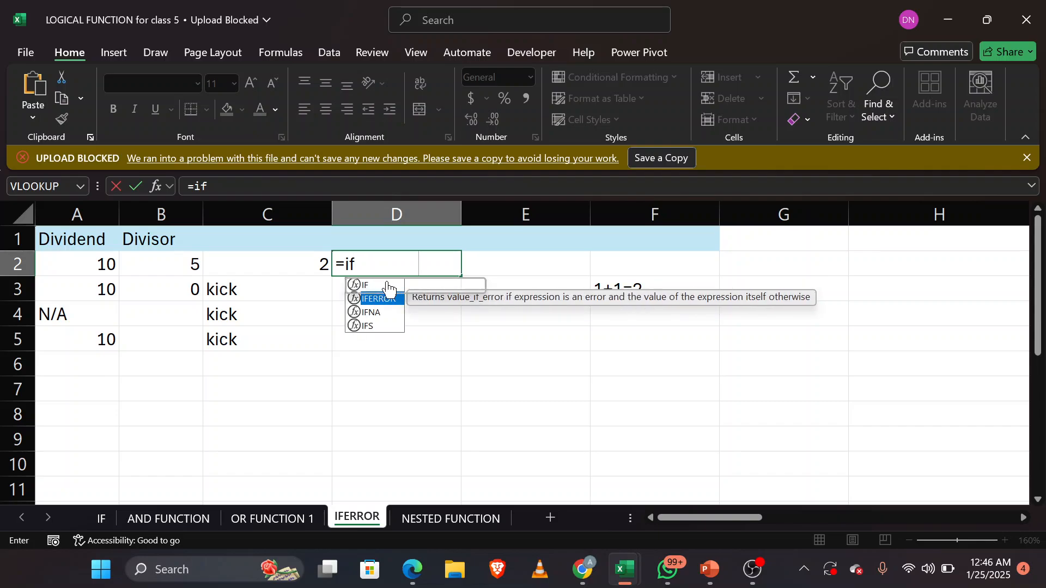
key("Tab")
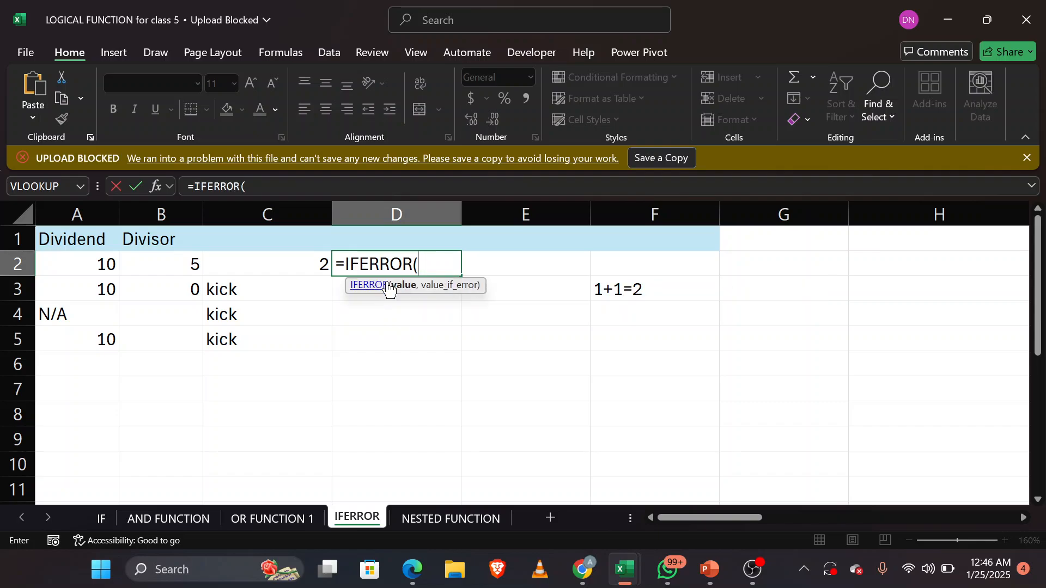
left_click(85, 268)
type("/")
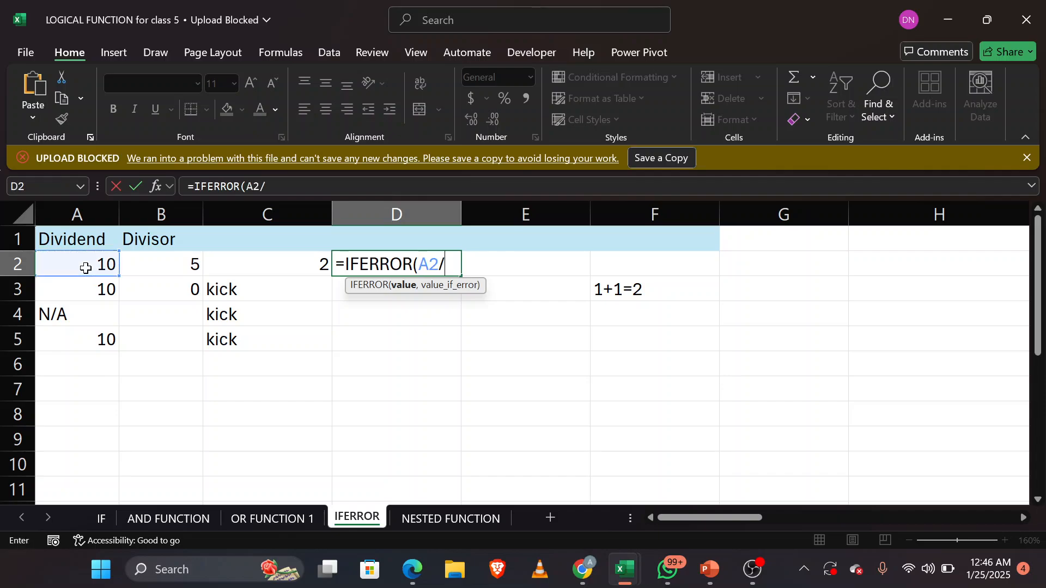
left_click(157, 268)
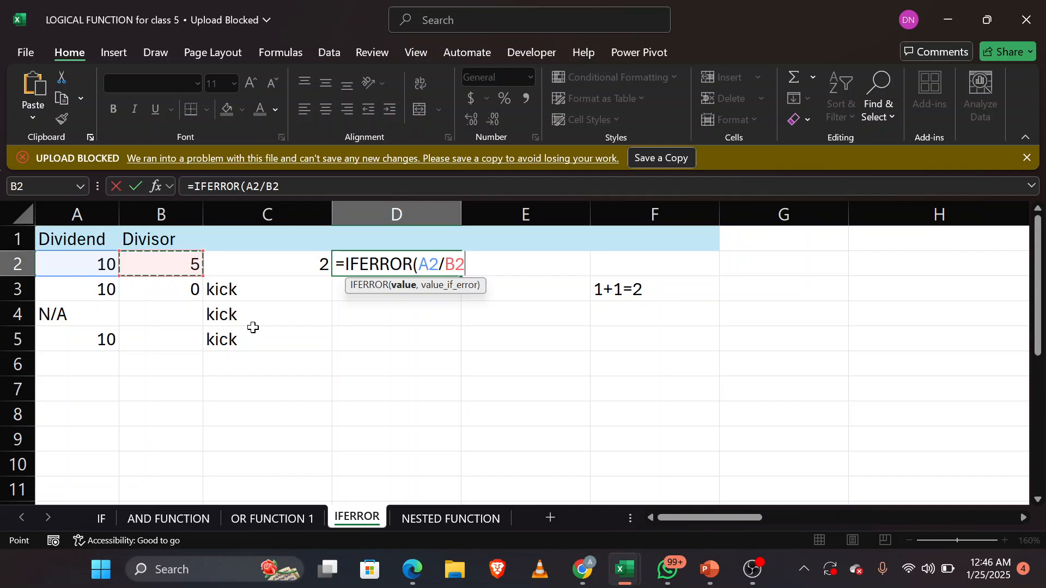
Step: Complete the IFERROR formula in D2 with the calculation 1+8 as the value if error, and enter it
type(",")
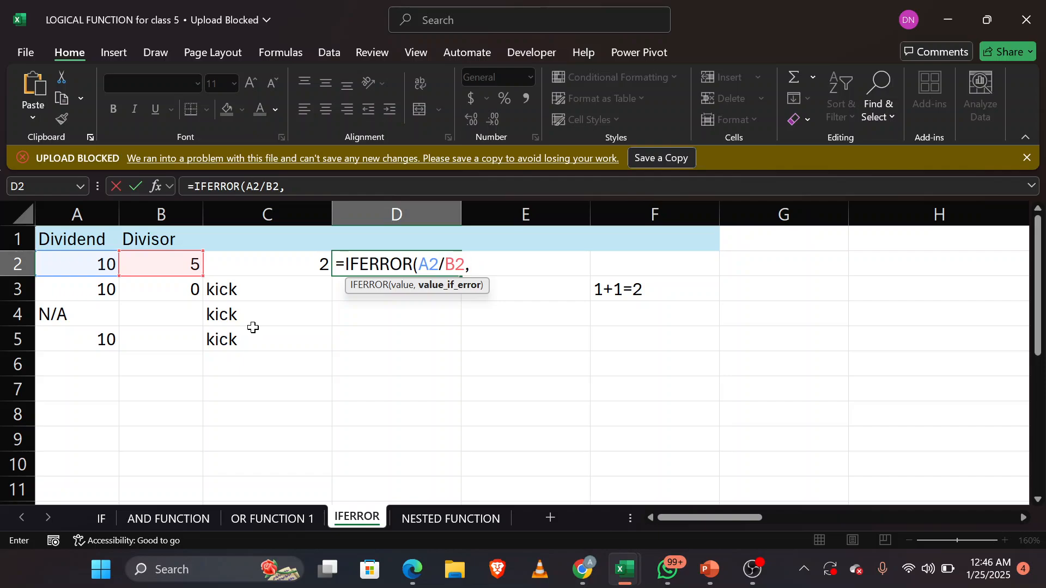
type("1+8")
type(")")
key("Return")
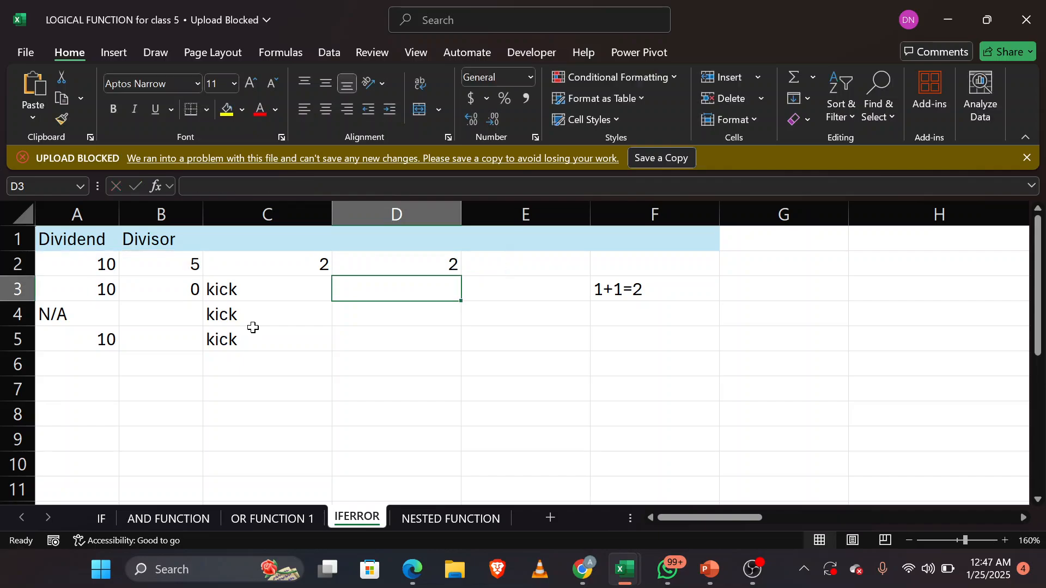
Step: Fill the IFERROR formula from D2 down through D5 and inspect the copied formulas in D3:D5
left_click(411, 264)
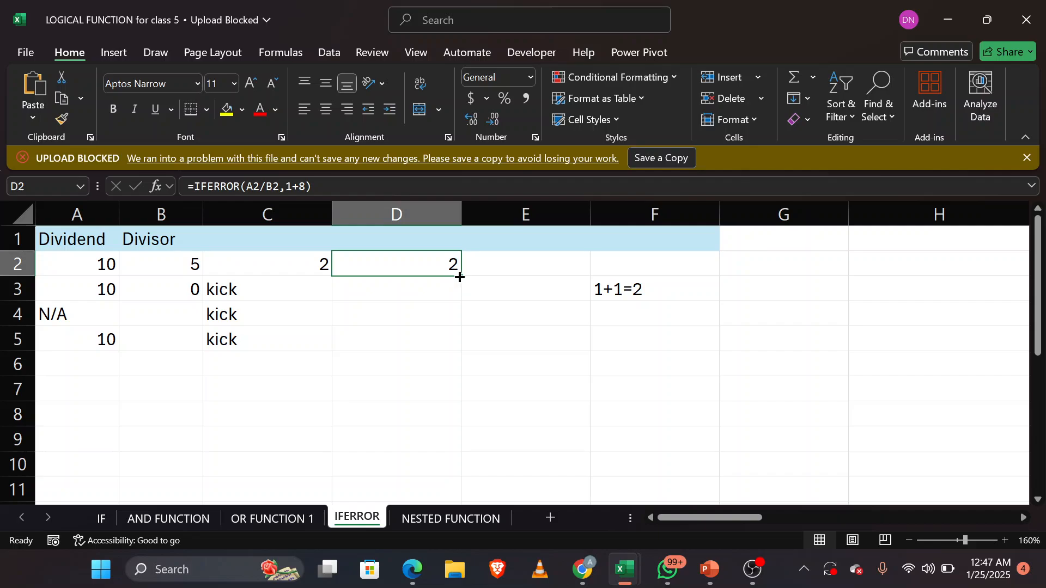
left_click_drag(460, 277, 460, 351)
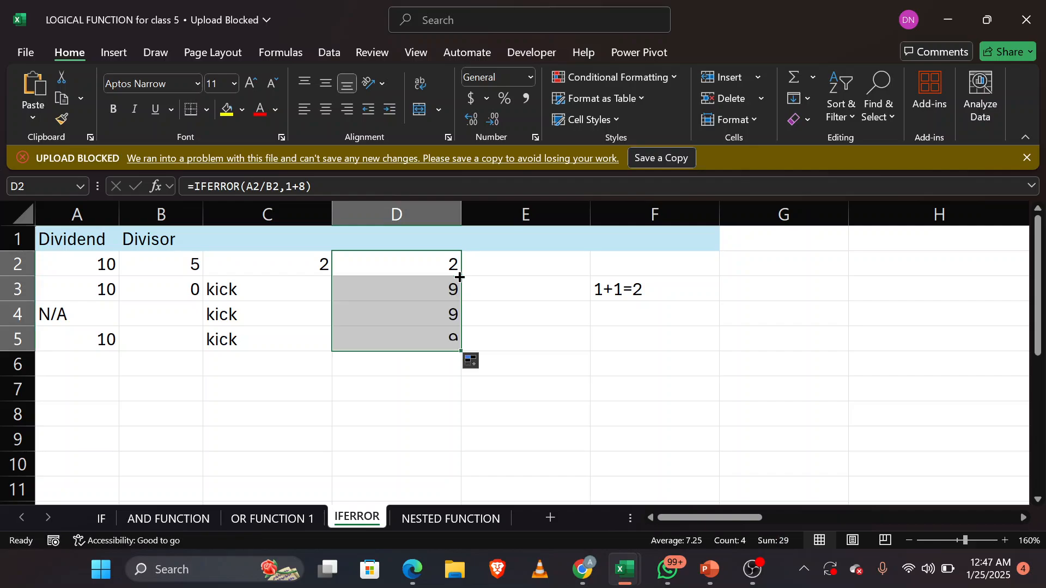
left_click(429, 292)
left_click_drag(432, 314, 432, 341)
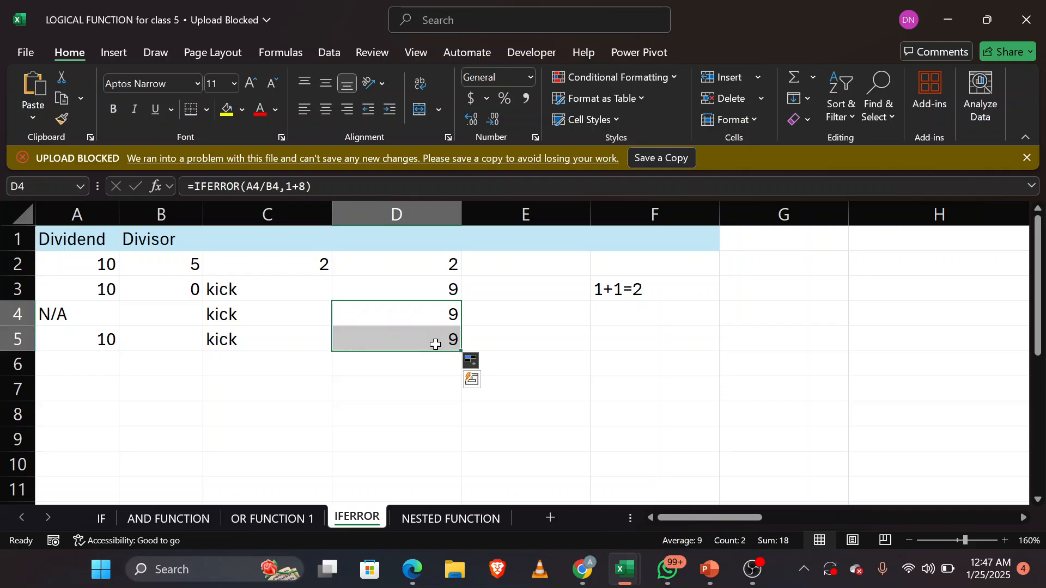
left_click(435, 345)
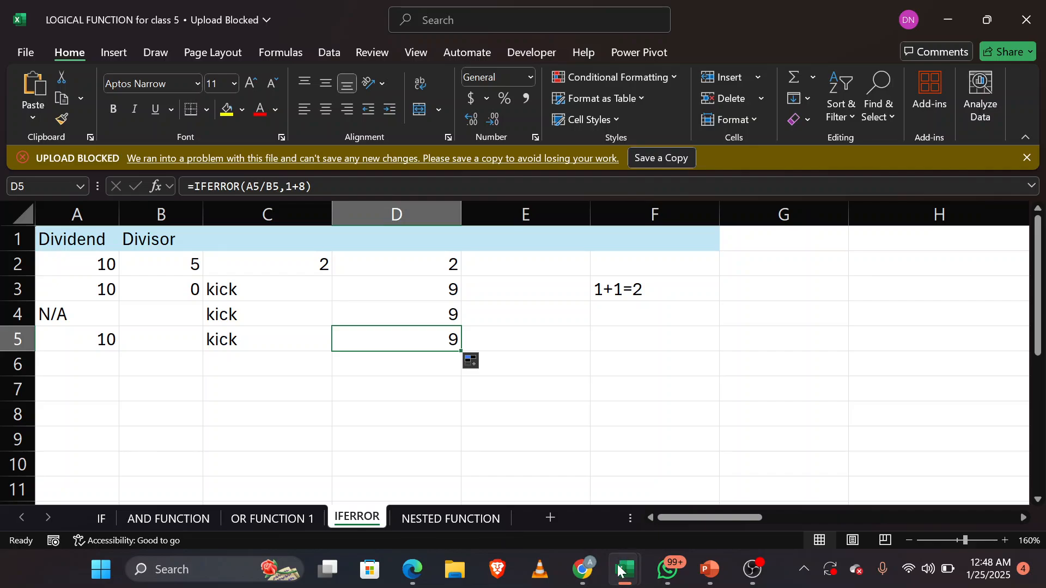
Step: Switch to the Excel_Slides for class 2025 presentation in PowerPoint and look through the slides on logical and statistical functions
mouse_move(710, 572)
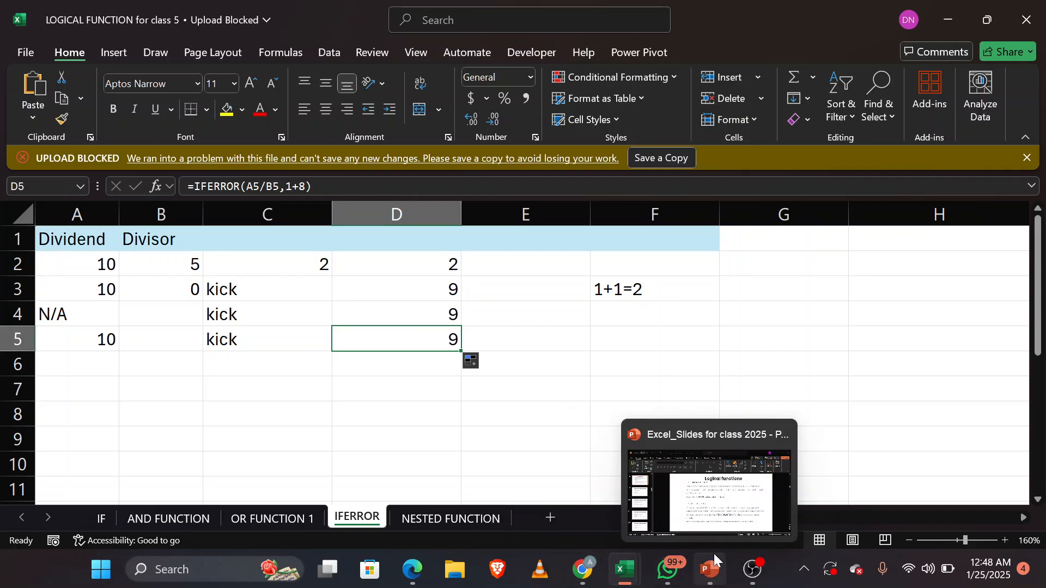
left_click(710, 506)
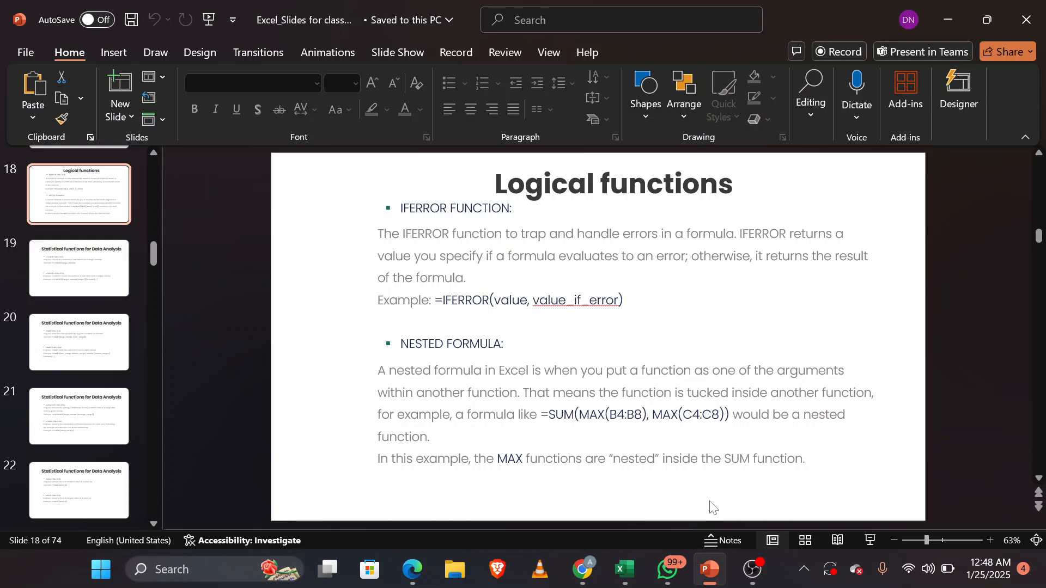
key("Down")
key("Down")
key("Up")
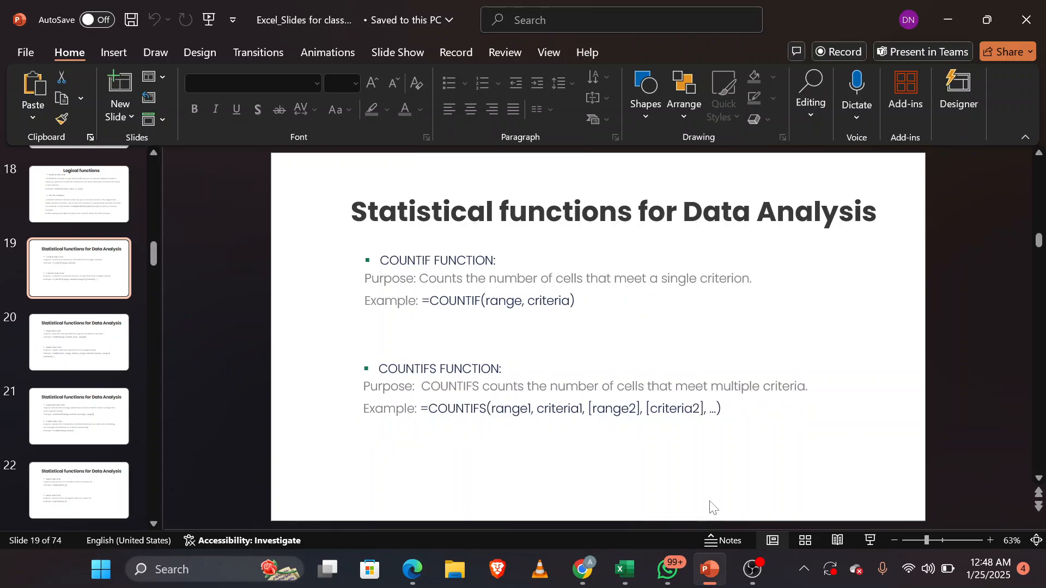
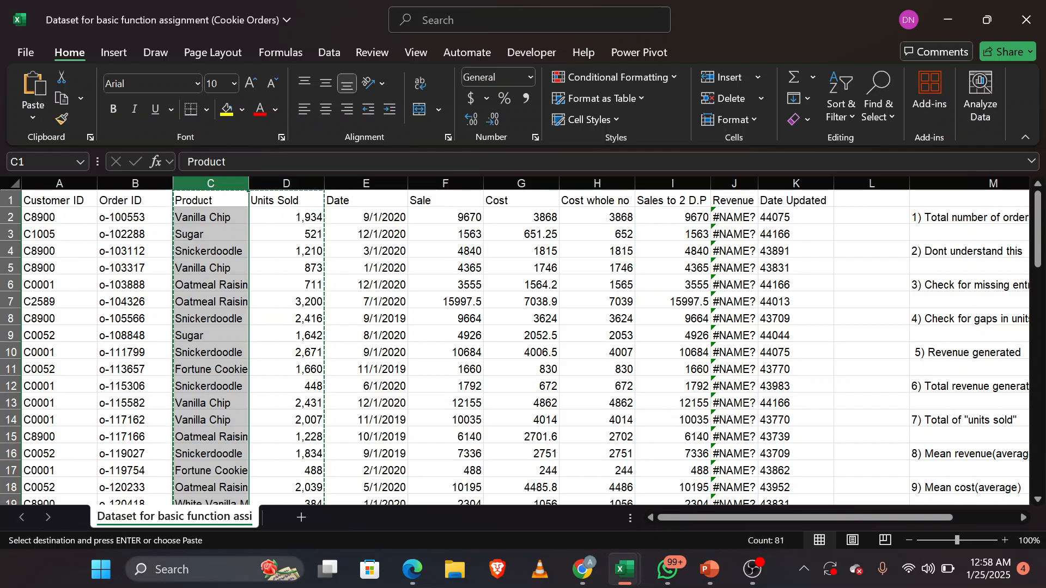
Step: Paste the copied Product and Units Sold columns into a new sheet starting at A1, and autofit column A
left_click(302, 518)
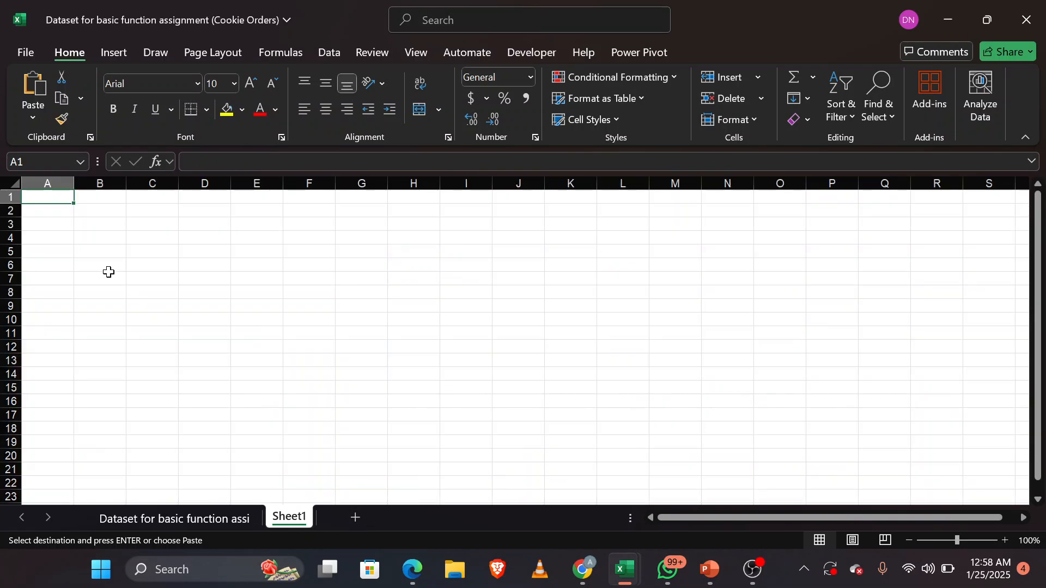
key("Return")
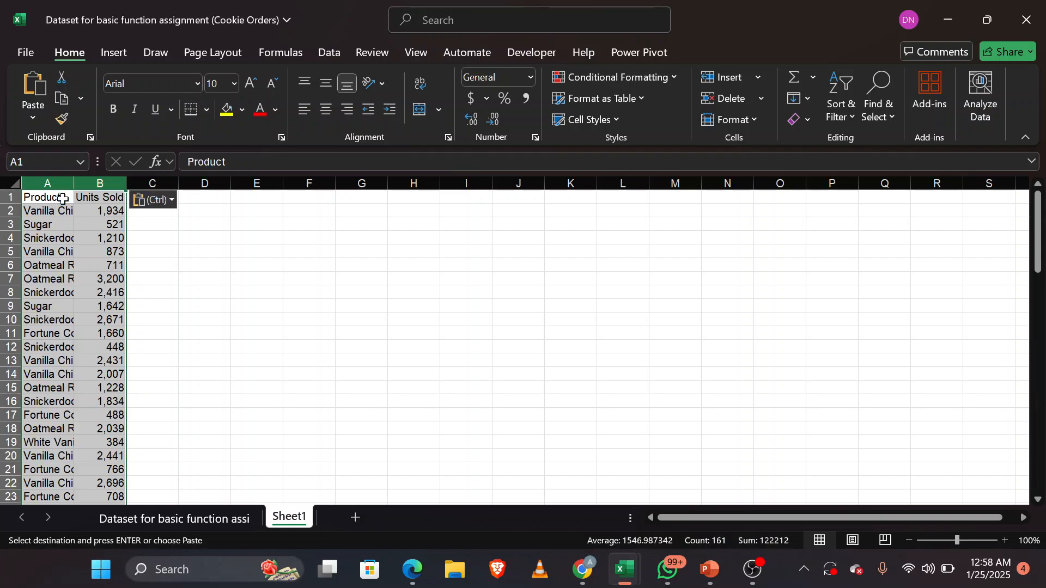
double_click(72, 183)
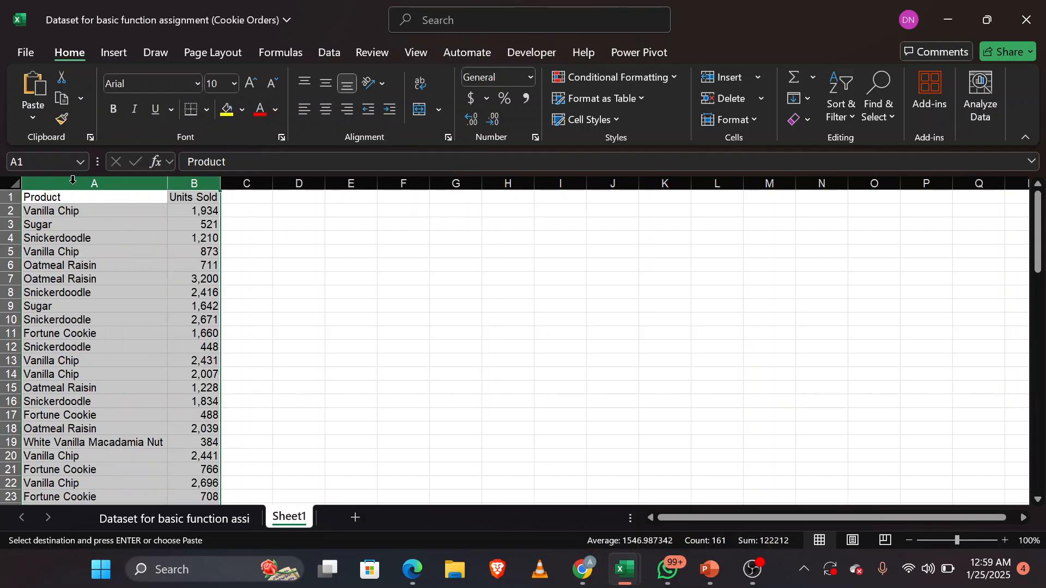
left_click(428, 360)
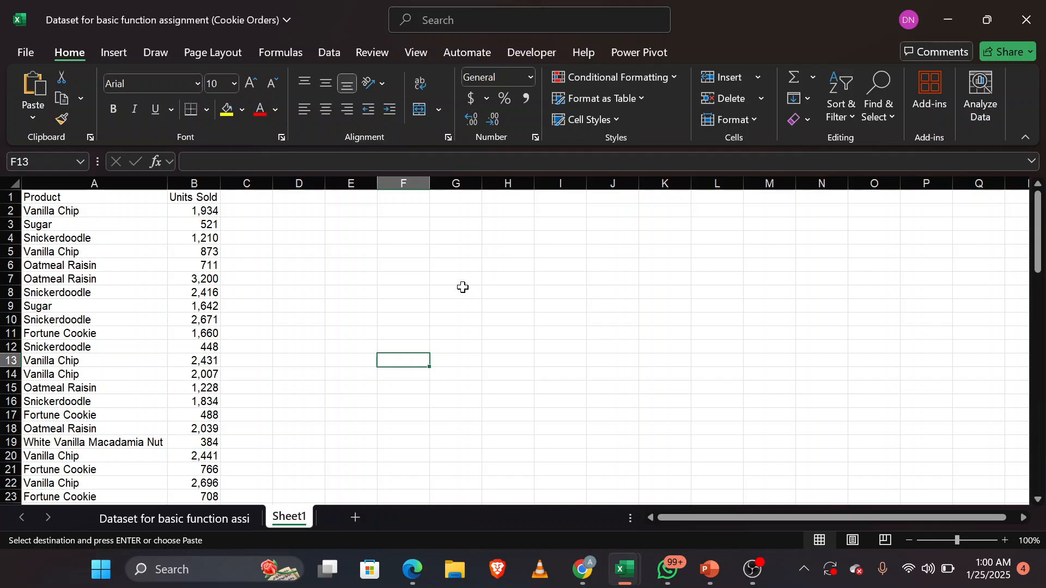
Step: Copy out the units sold for the first two Sugar rows, entering 521 in D3 and 1642 in D4
left_click_drag(62, 227, 195, 223)
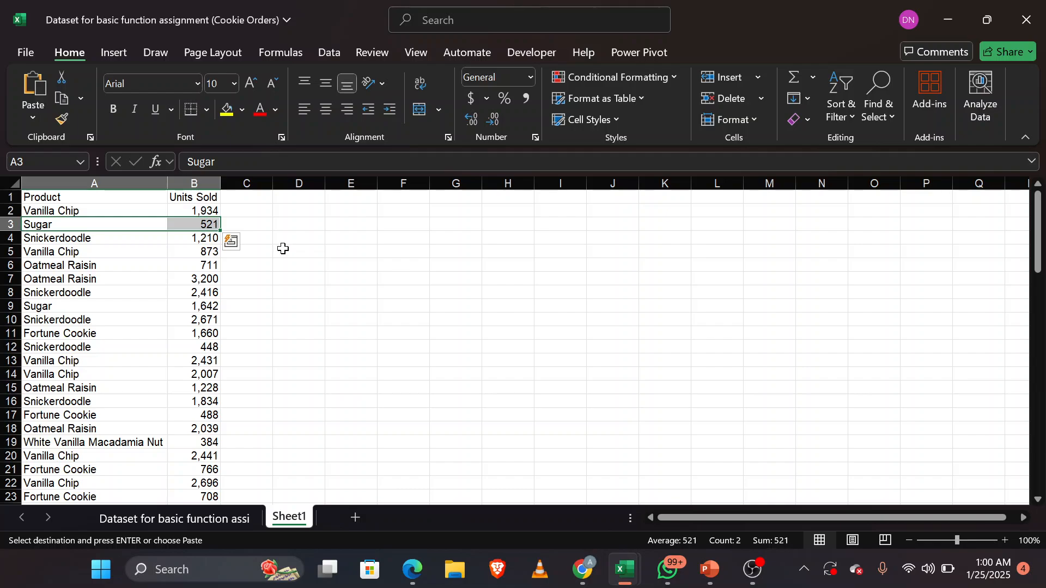
left_click(303, 225)
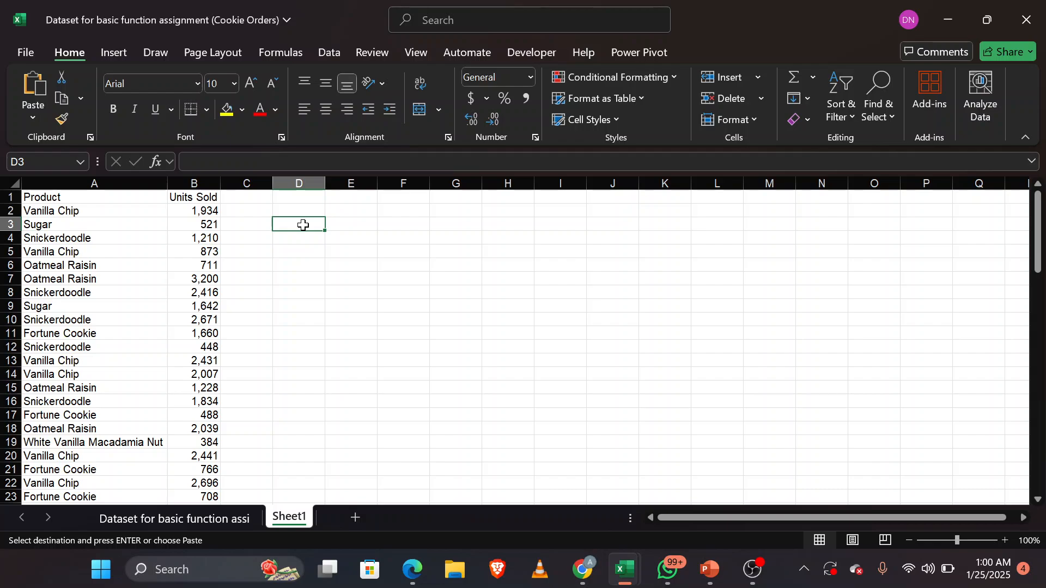
type("521")
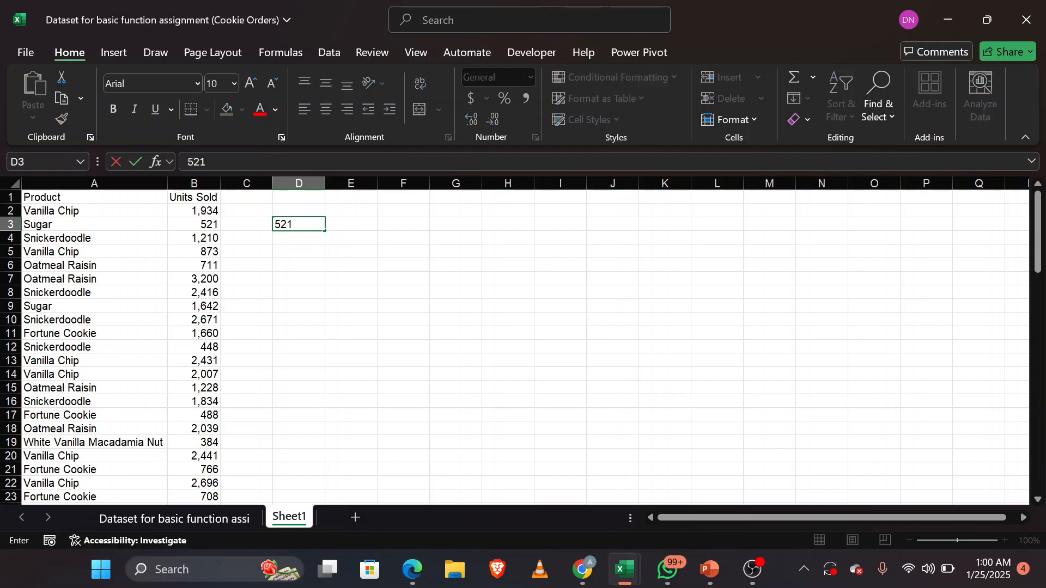
left_click(48, 306)
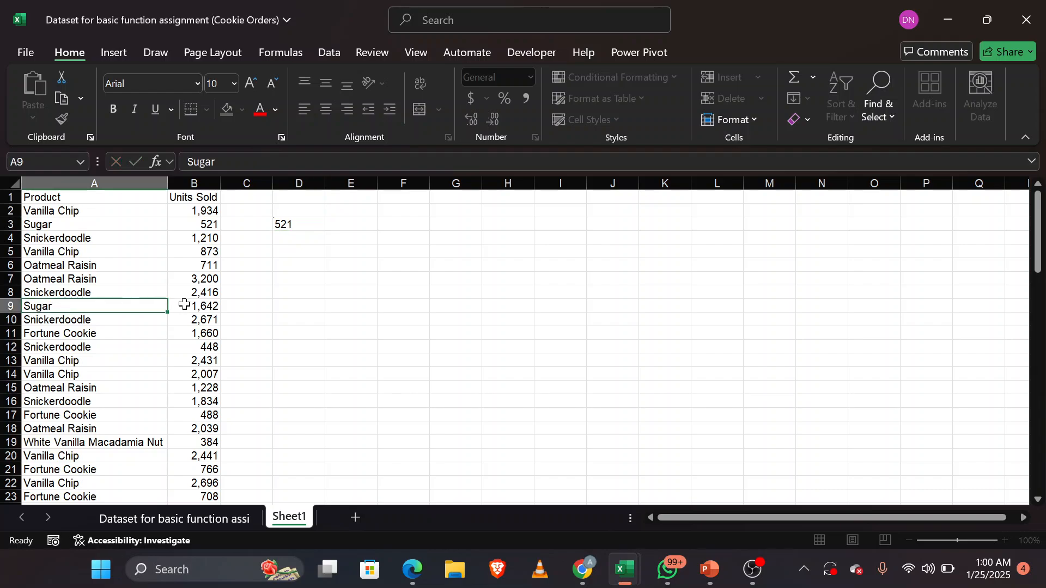
left_click_drag(185, 304, 192, 304)
left_click(308, 238)
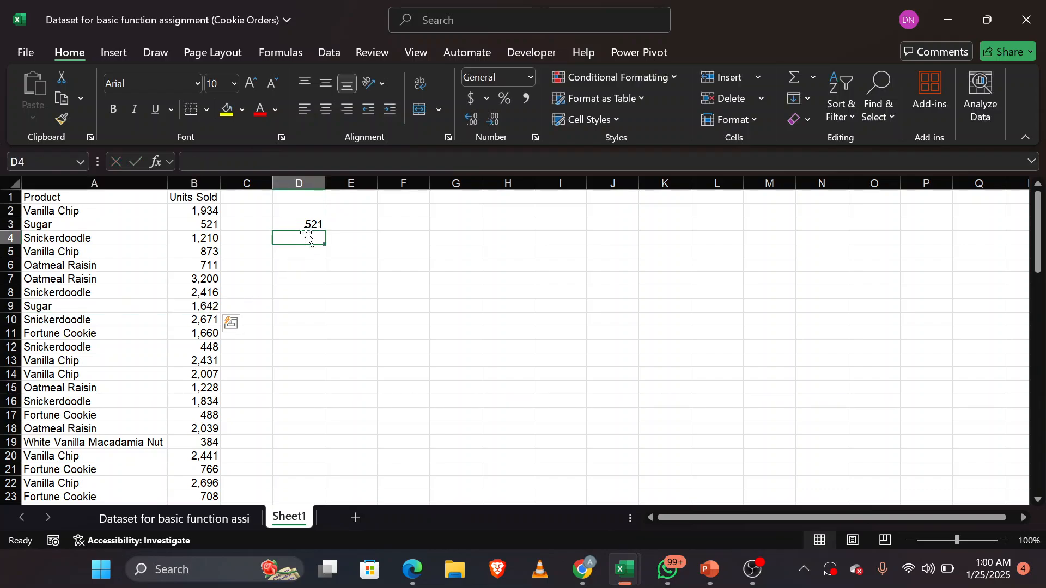
type("1")
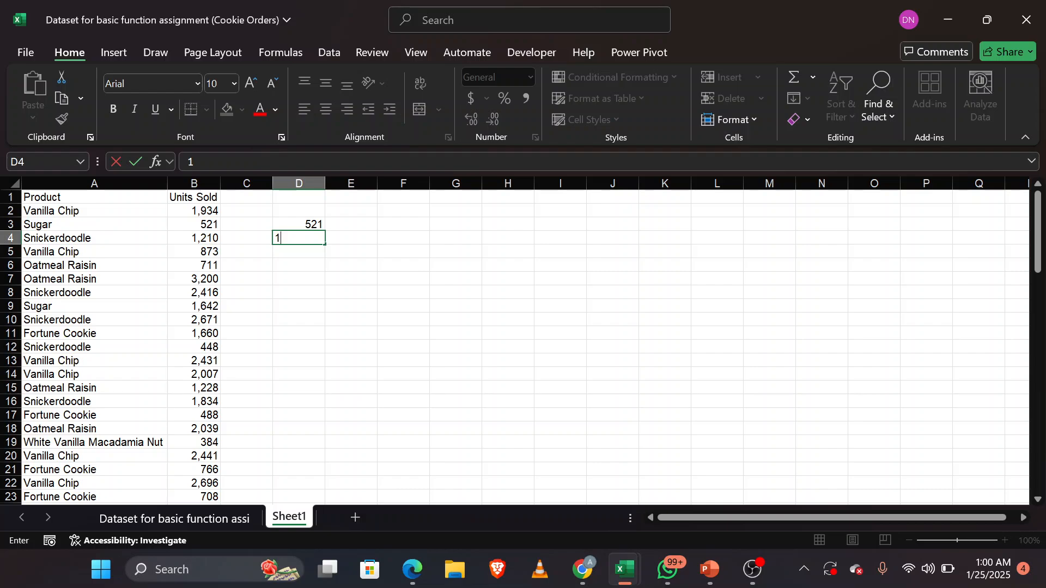
type("642")
key("Return")
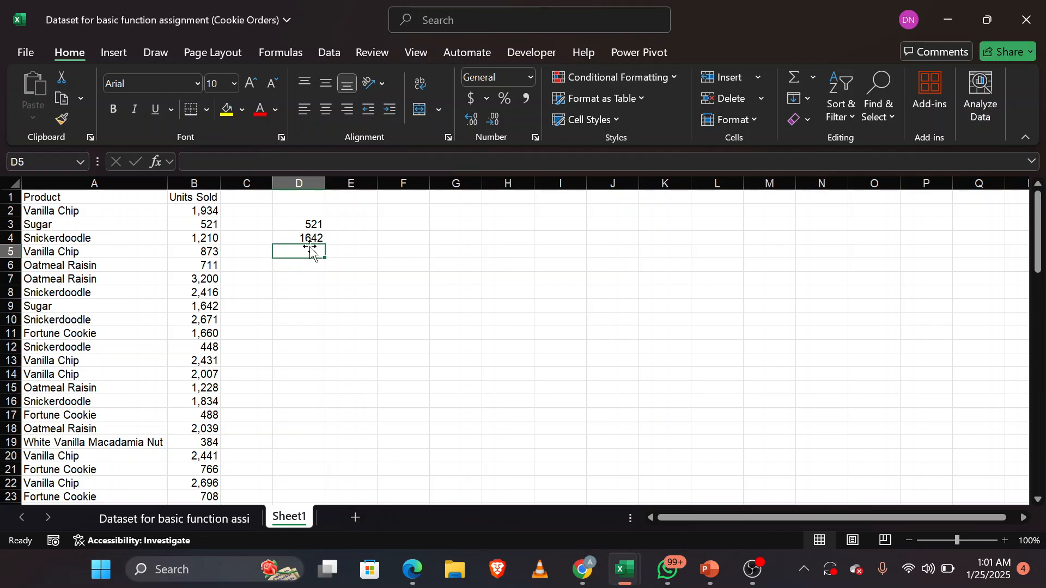
Step: Start a SUMIF formula in F8 with the product cells A2:A81 as the range
left_click(94, 183)
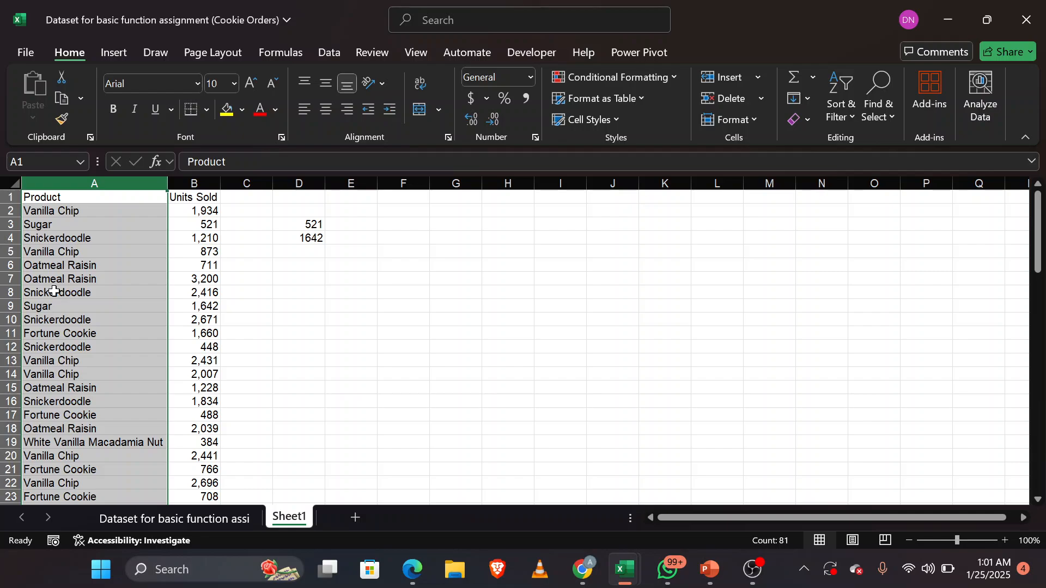
left_click(391, 295)
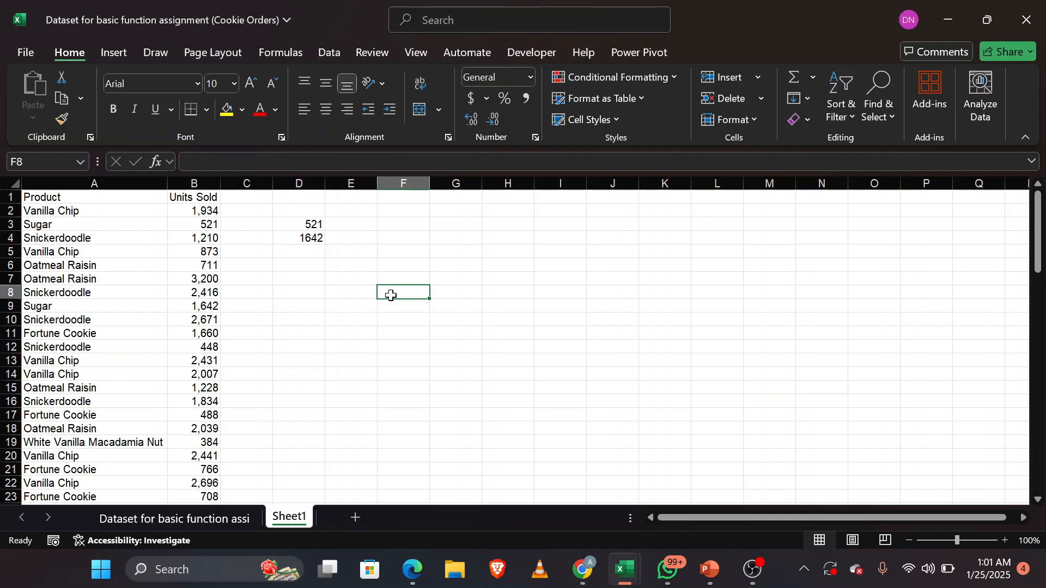
type("=")
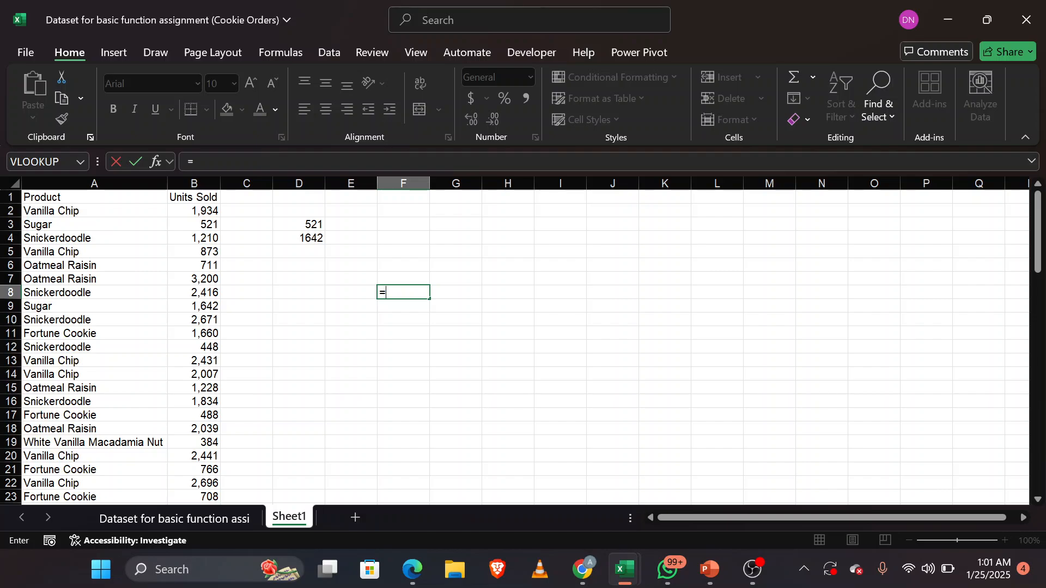
type("sum")
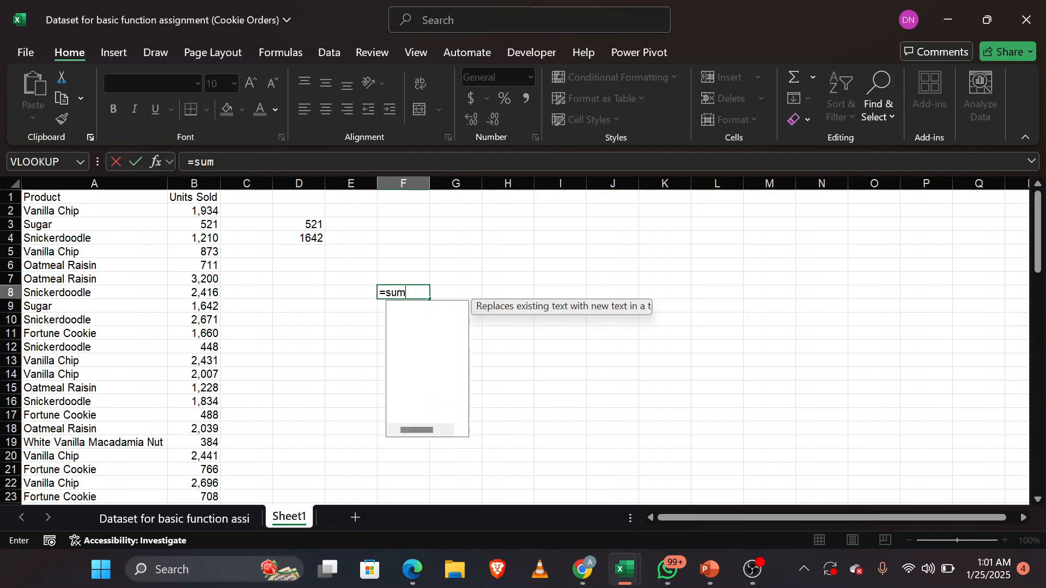
key("Down")
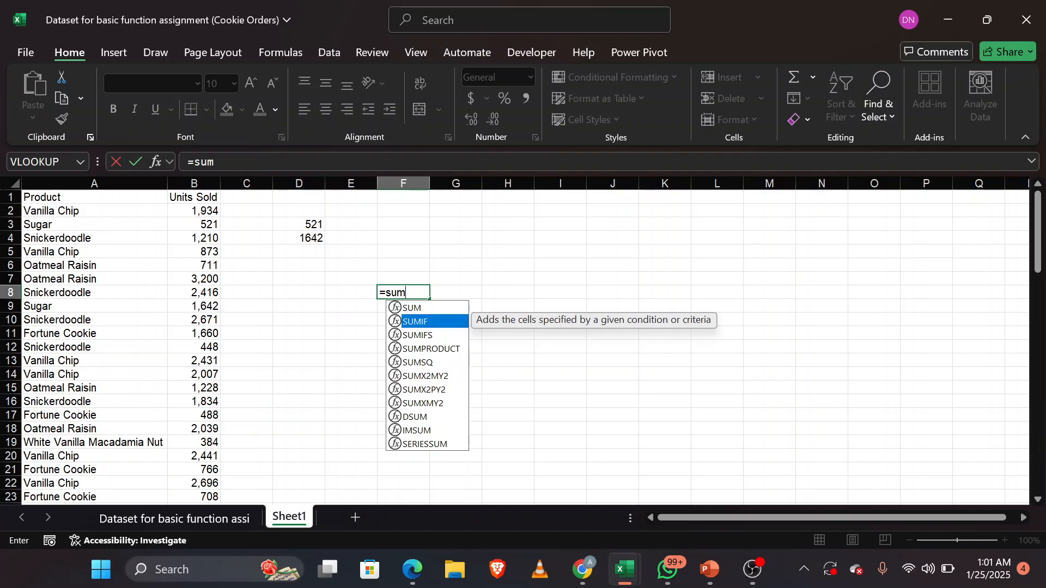
key("Tab")
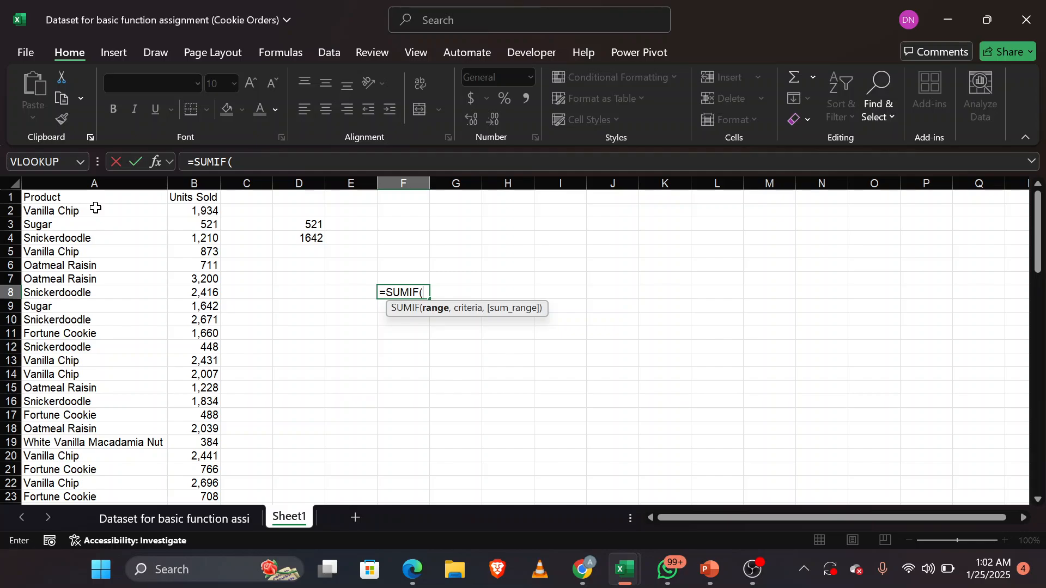
left_click_drag(158, 211, 116, 587)
scroll(122, 476, "down", 3)
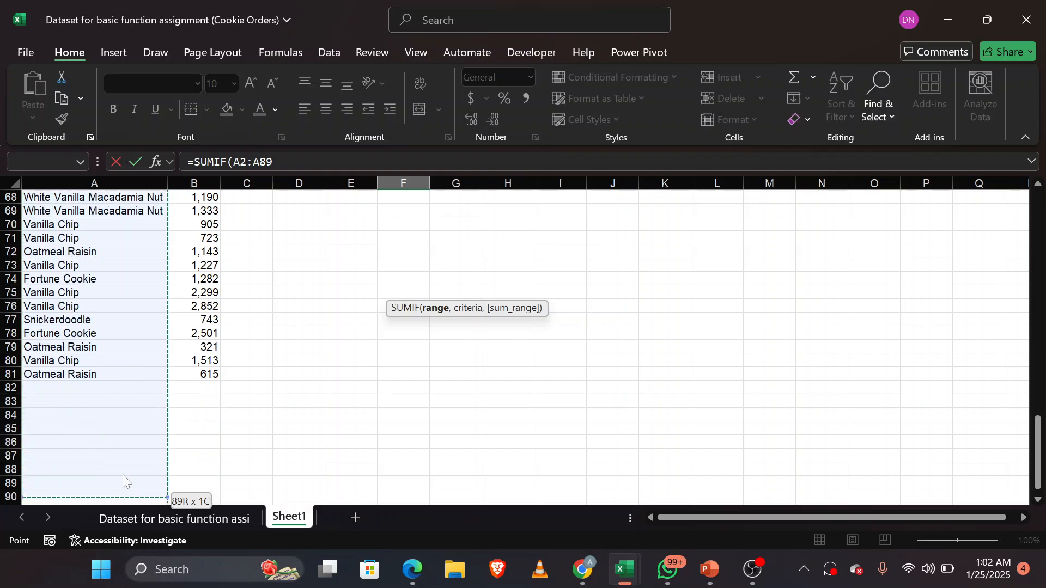
scroll(380, 355, "up", 20)
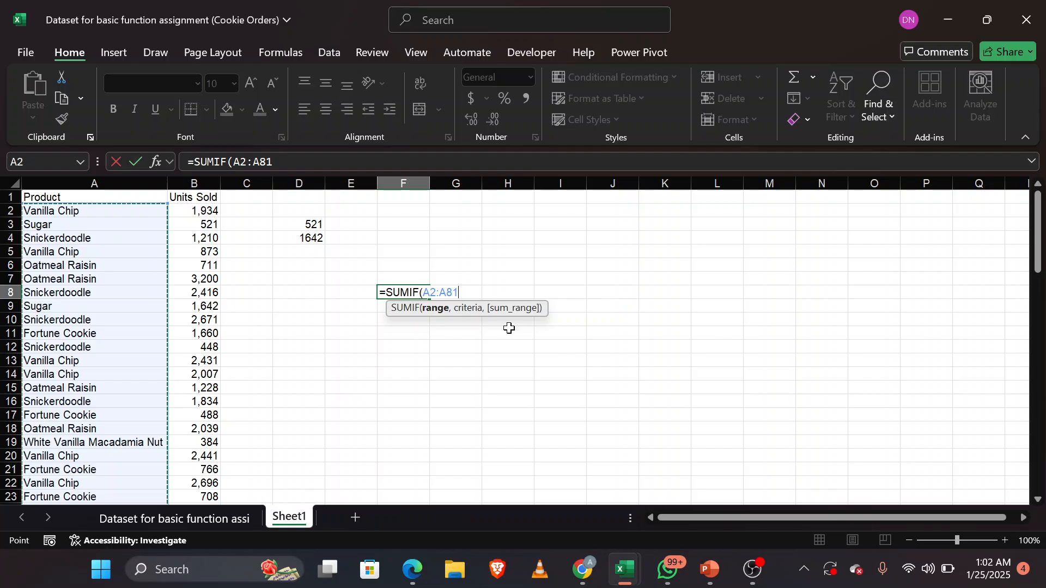
Step: Complete the SUMIF formula in F8 with A9 (Sugar) as the criteria and B2:B18 as the sum range, and enter it
type(",")
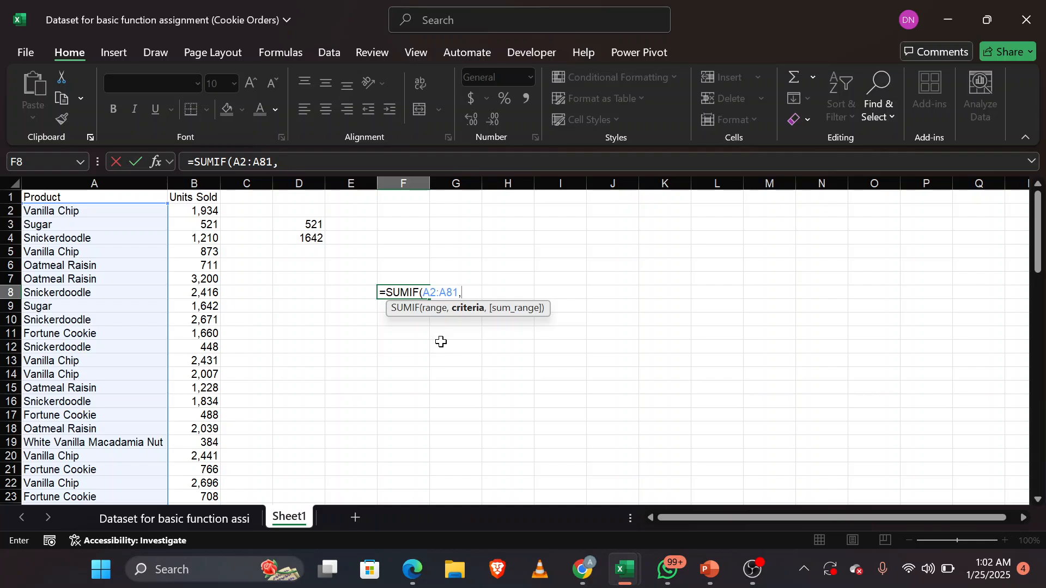
left_click(79, 309)
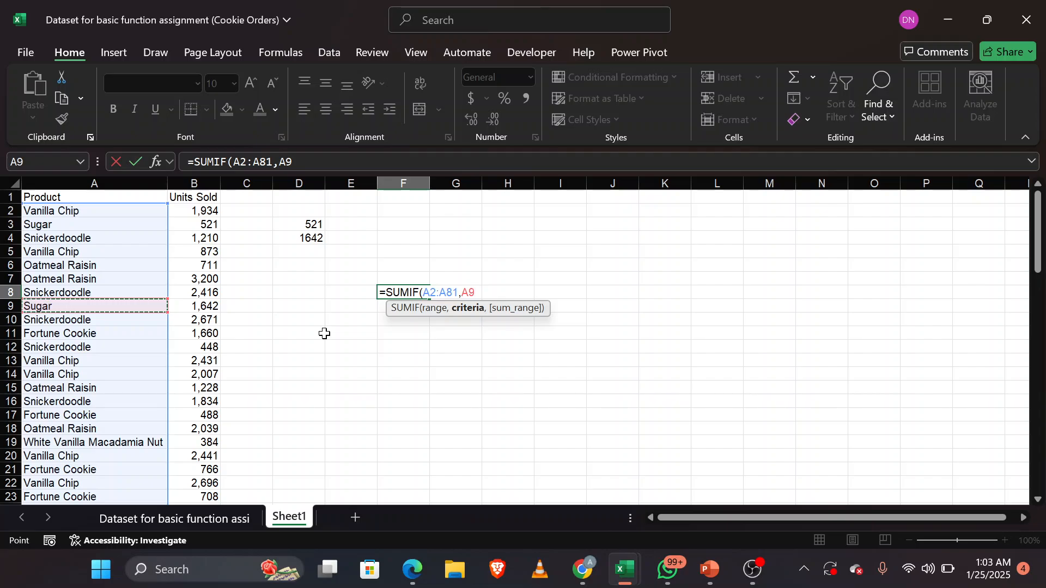
type(",")
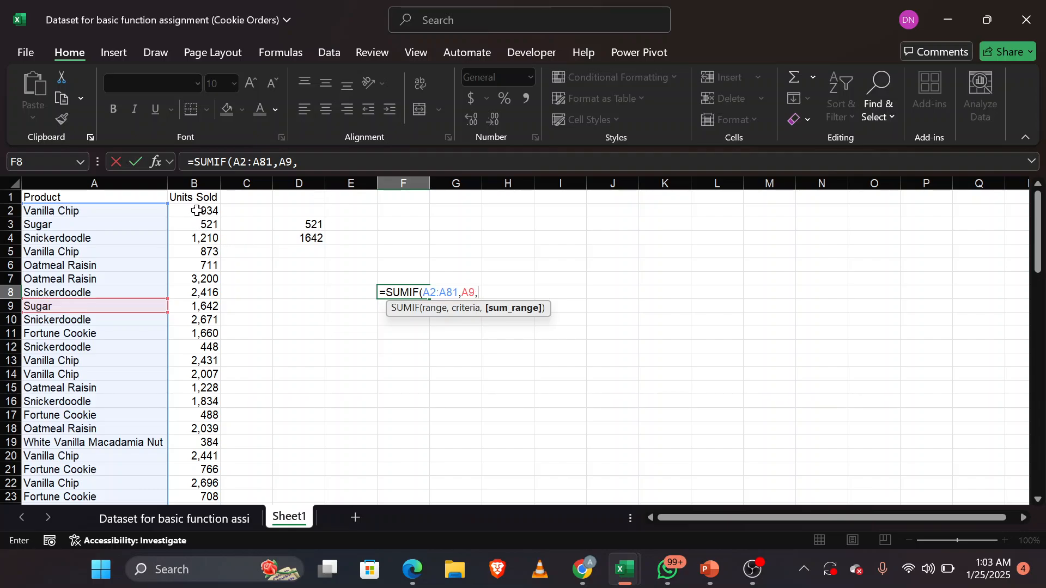
type("b2:")
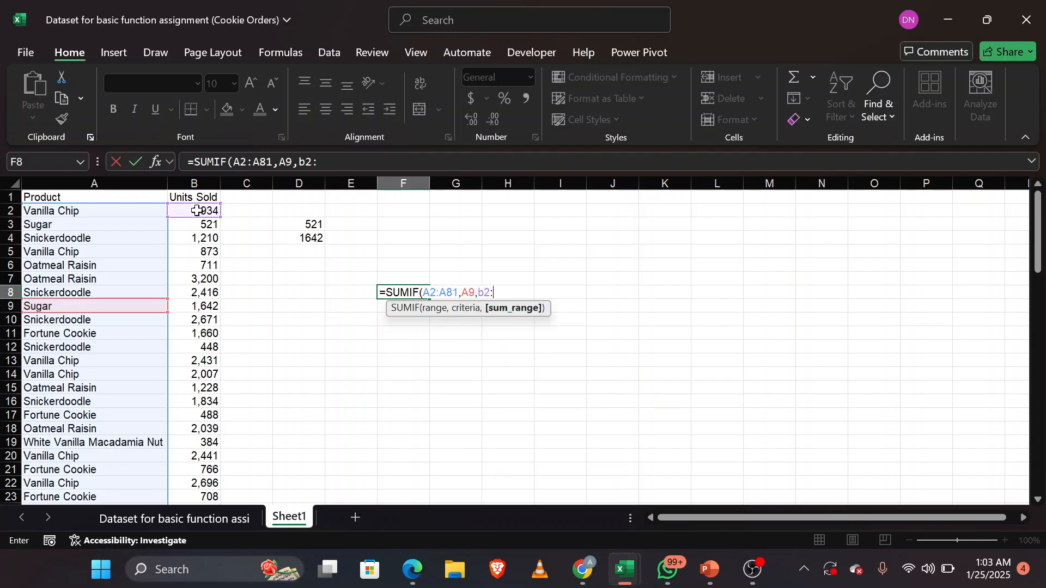
type("b18")
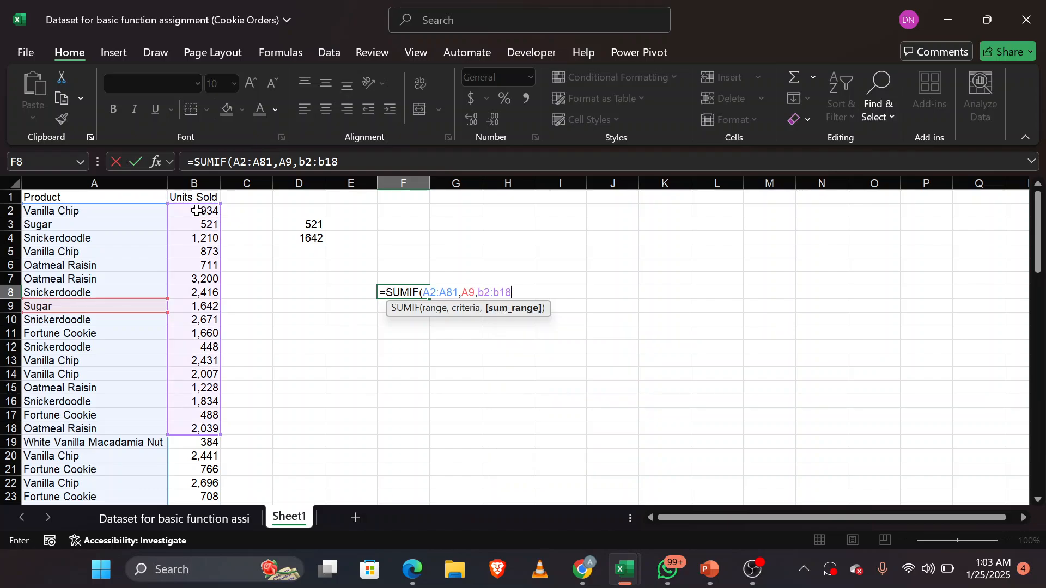
type(")")
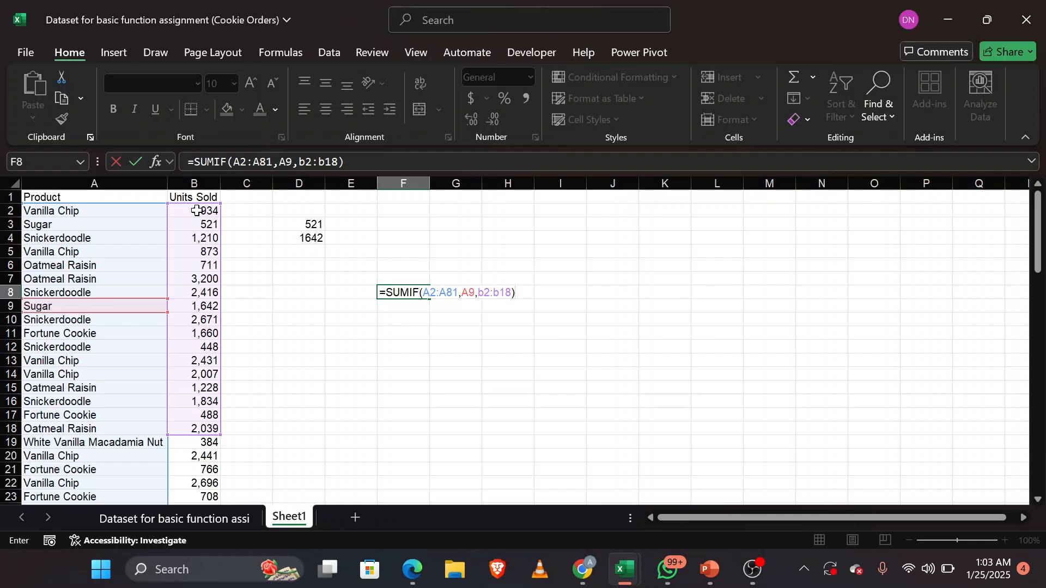
key("Return")
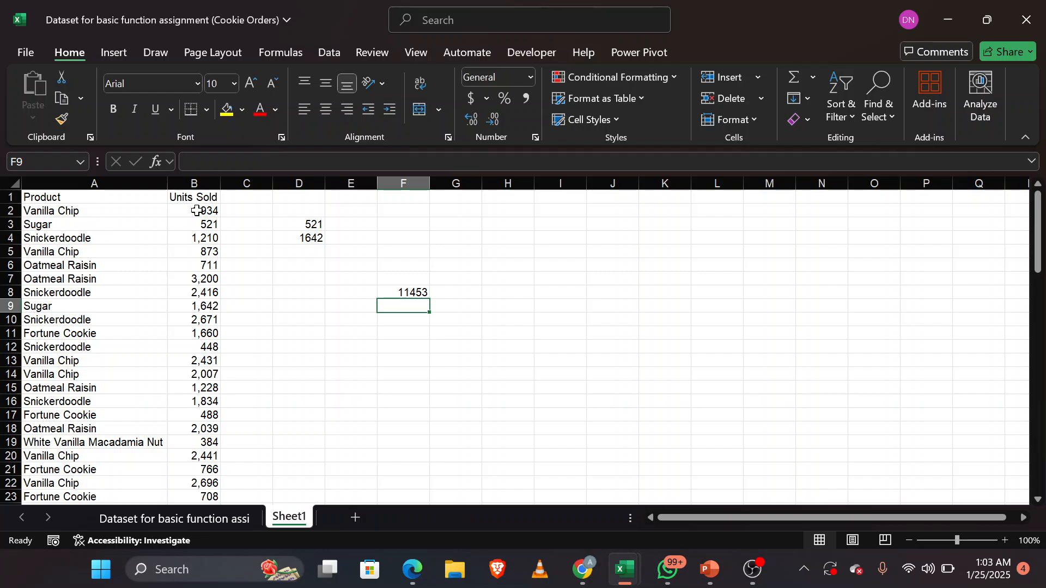
Step: Change the sum range of the SUMIF formula in F8 to B2:B81
left_click(398, 293)
double_click(398, 293)
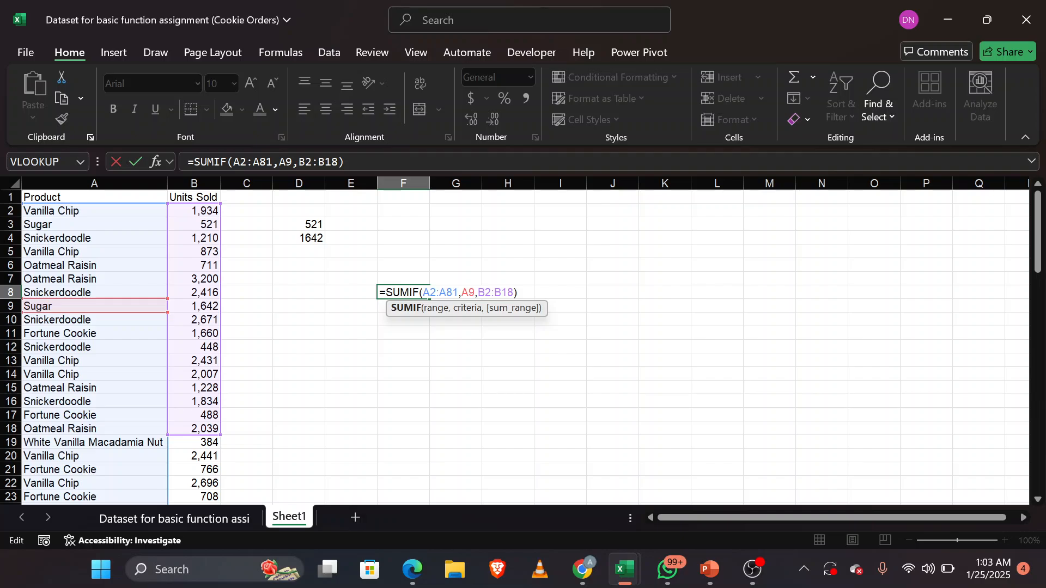
left_click(514, 293)
key("BackSpace")
key("BackSpace")
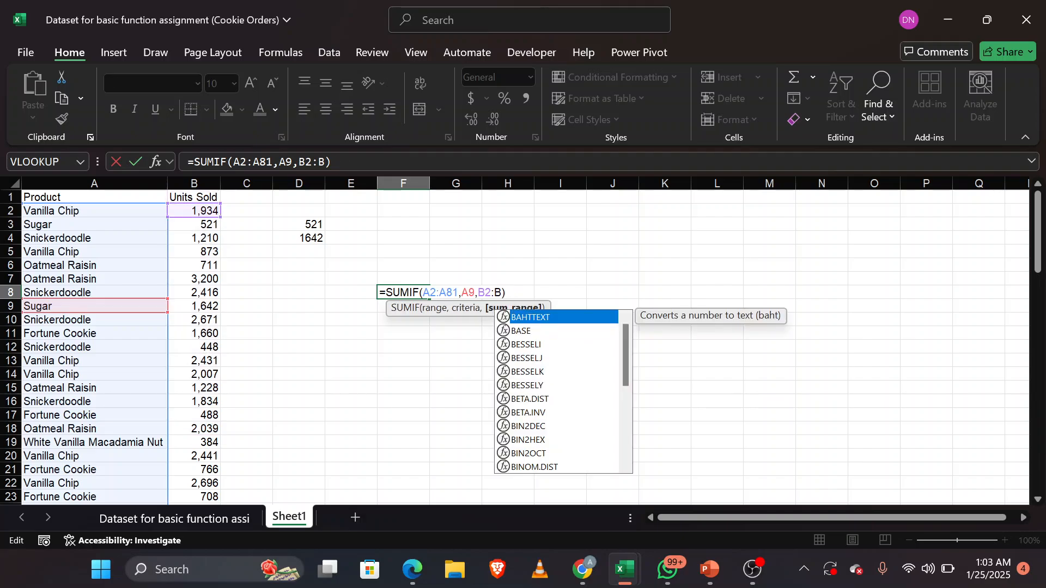
type("81")
key("Return")
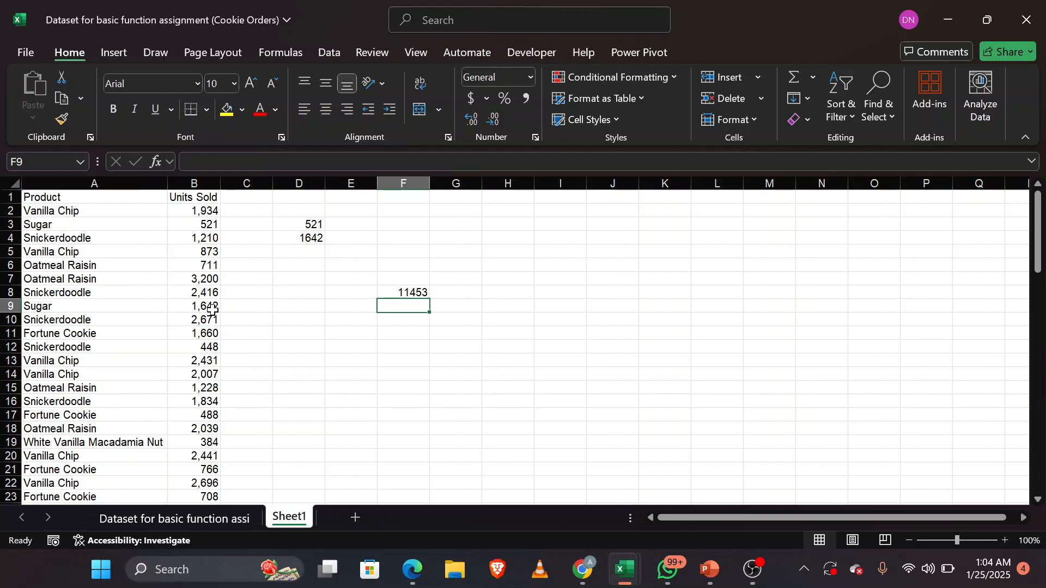
Step: Examine the Units Sold values row by row against the product names to see which rows meet the Sugar criteria
left_click(197, 211)
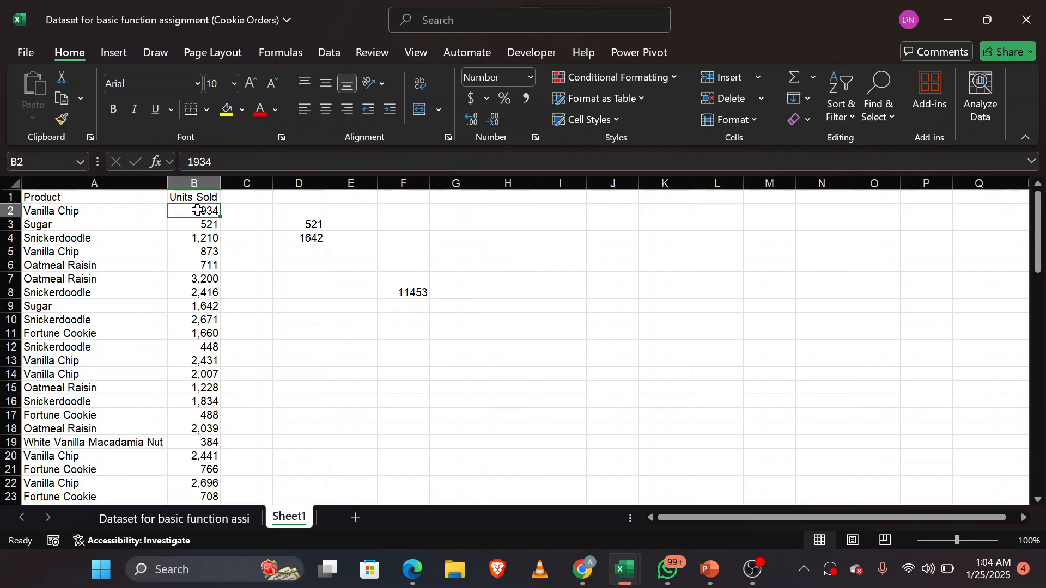
key("Down")
key("Down")
key("Down")
key("Down")
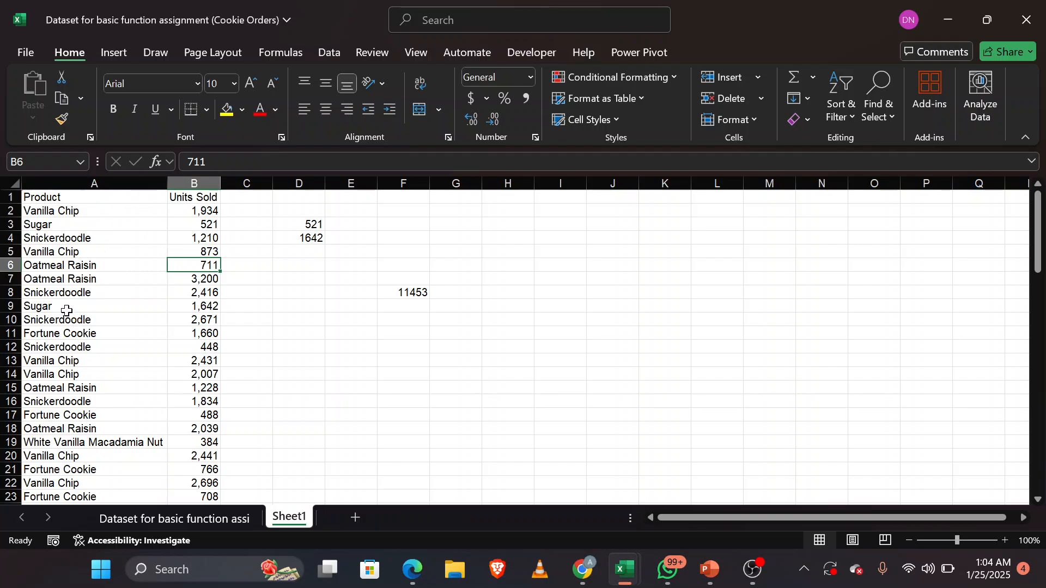
left_click_drag(84, 213, 80, 262)
left_click(81, 261)
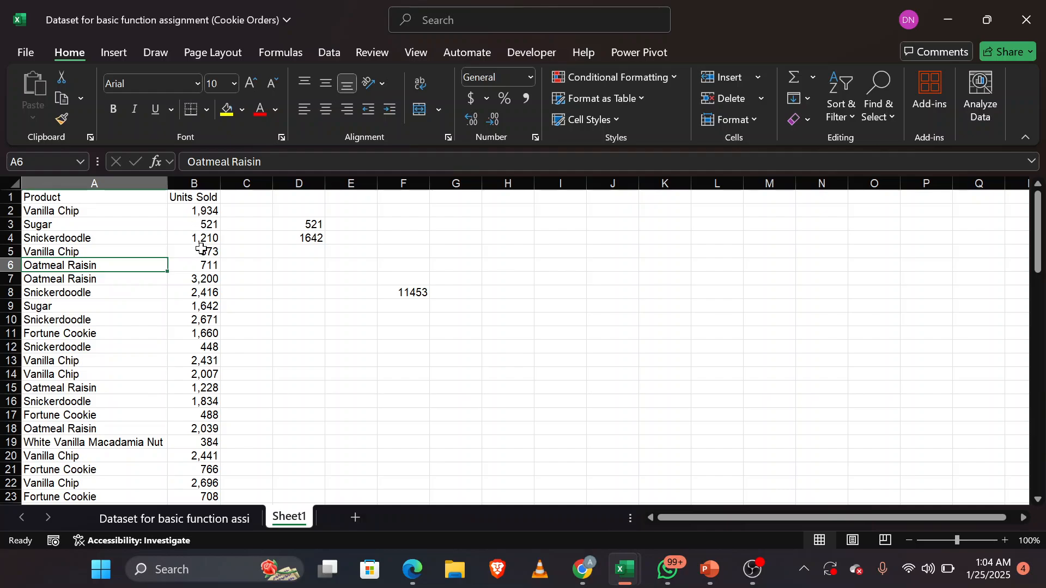
left_click(196, 210)
key("Down")
key("Down")
key("Down")
key("Down")
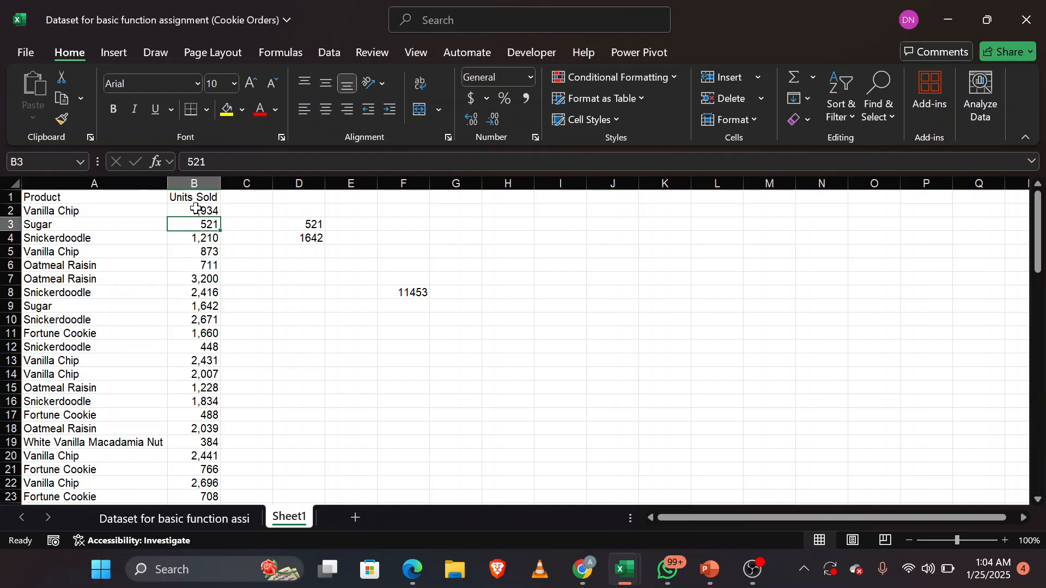
key("Down")
key("Down")
key("Down")
key("Down")
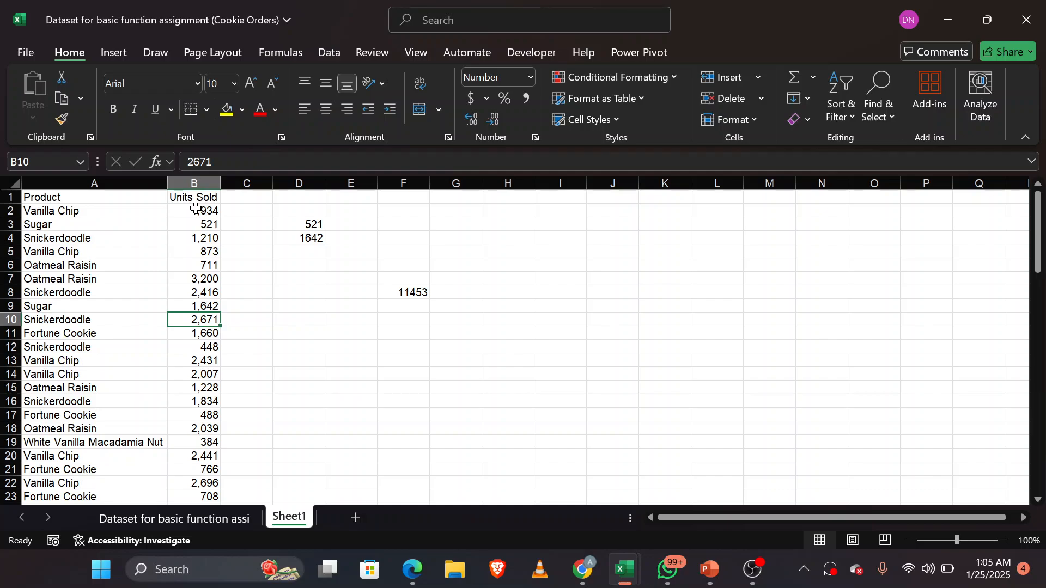
Step: Start another SUMIF formula in G10, leaving its arguments empty
left_click(456, 326)
type("=sum")
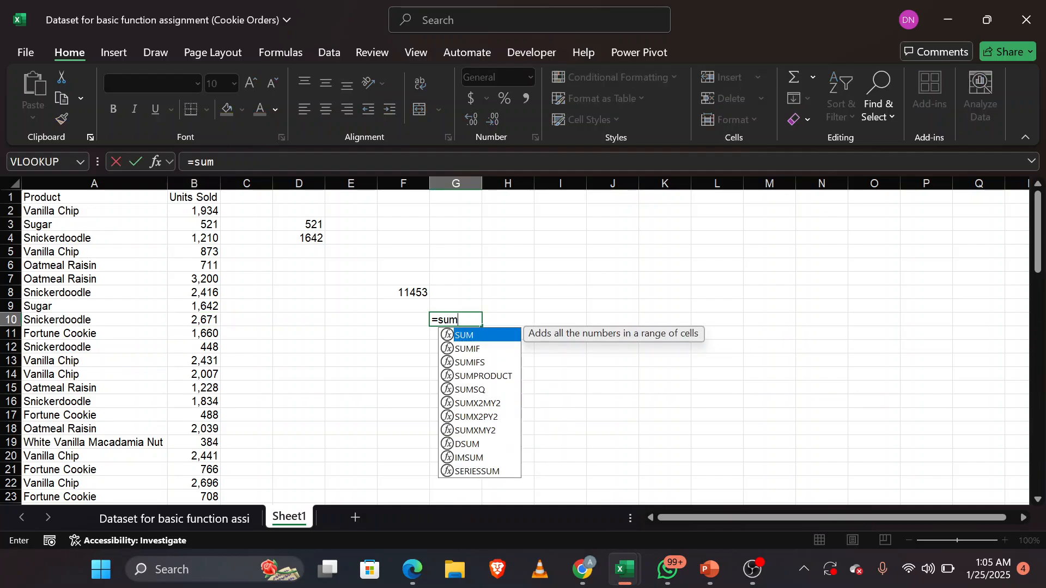
key("Down")
key("Tab")
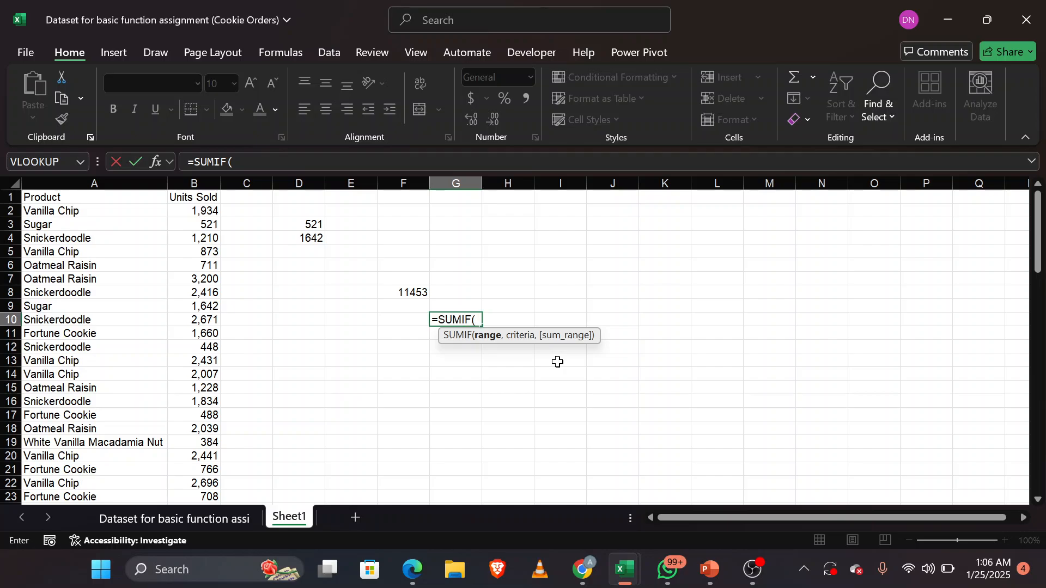
Step: Switch to the Excel_Slides for class 2025 presentation in PowerPoint to view the slide on SUMIF and SUMIFS
mouse_move(709, 569)
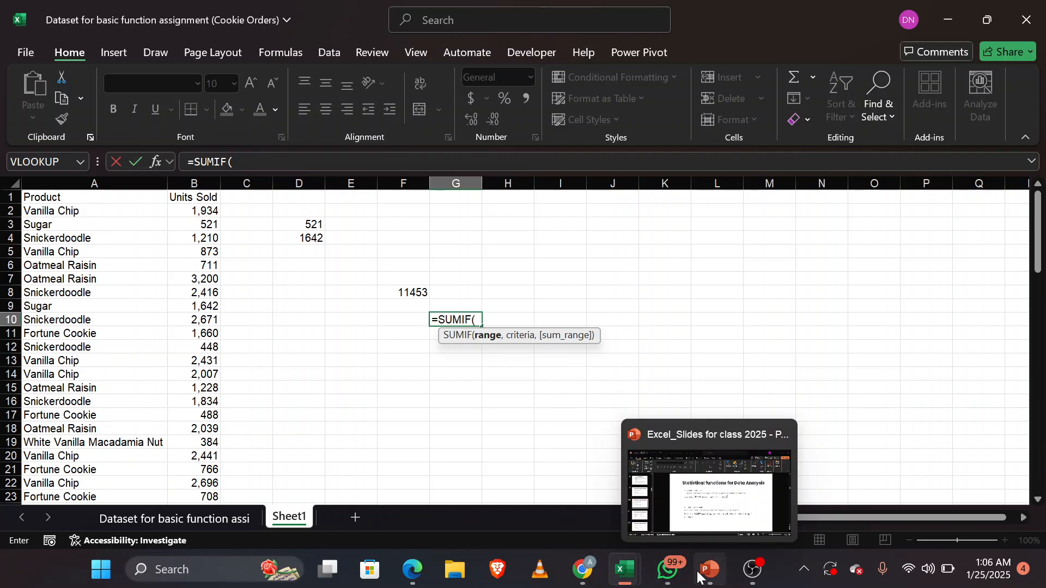
left_click(709, 494)
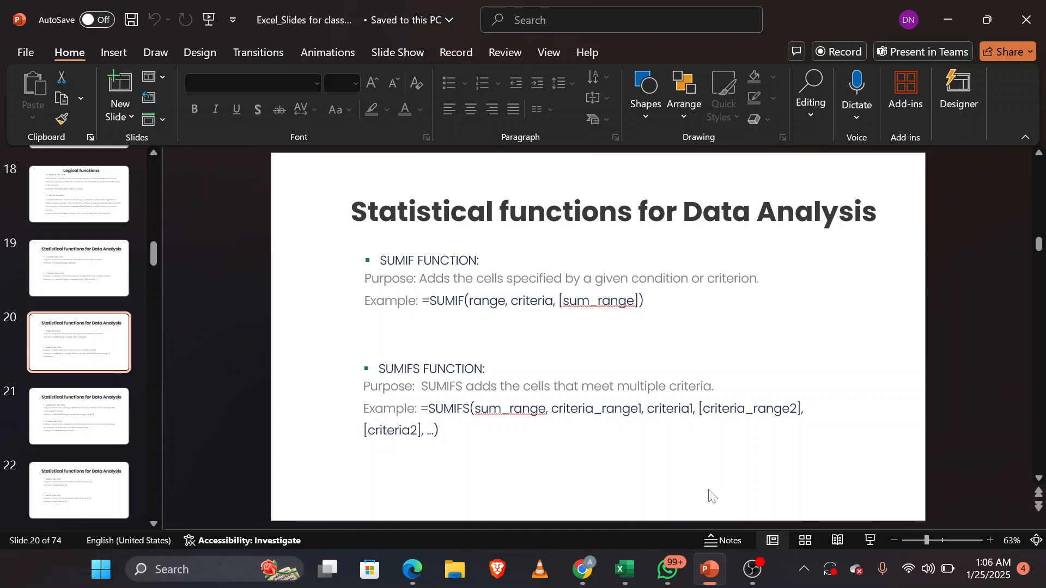
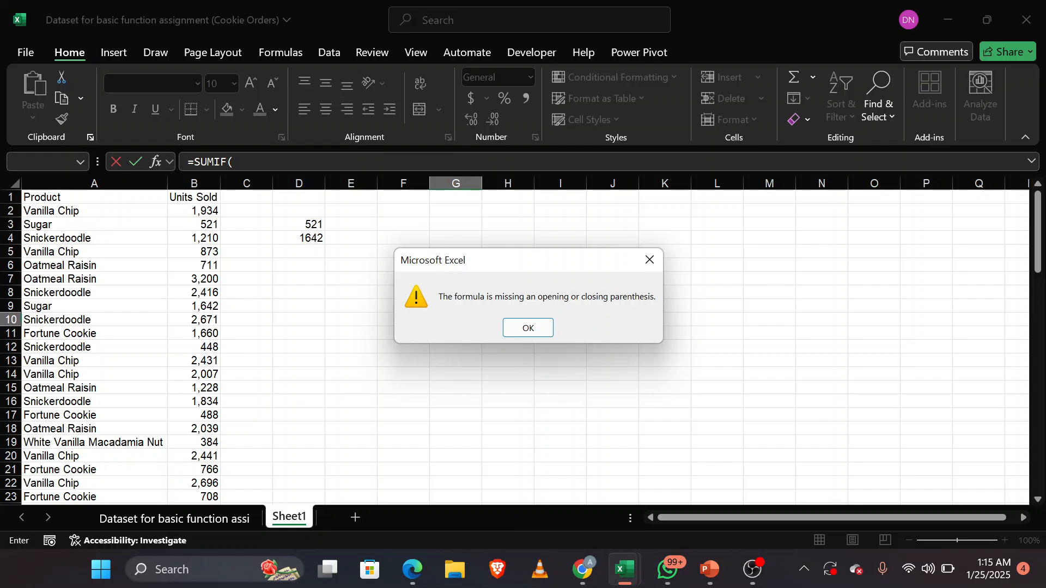
Step: Discard the unfinished SUMIF formula in G10 so the cell is left empty
key("Return")
key("Return")
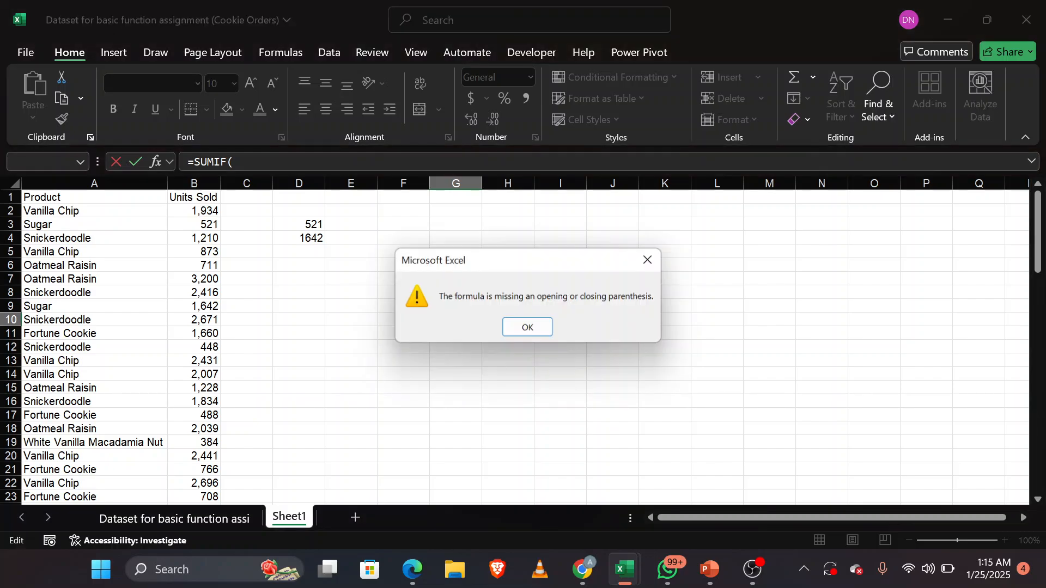
key("Return")
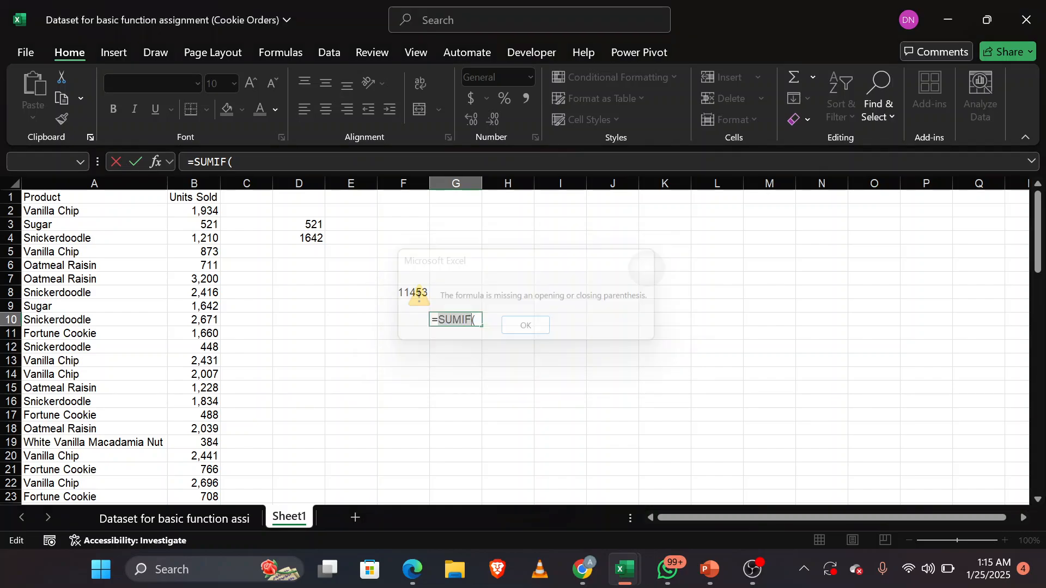
type("(")
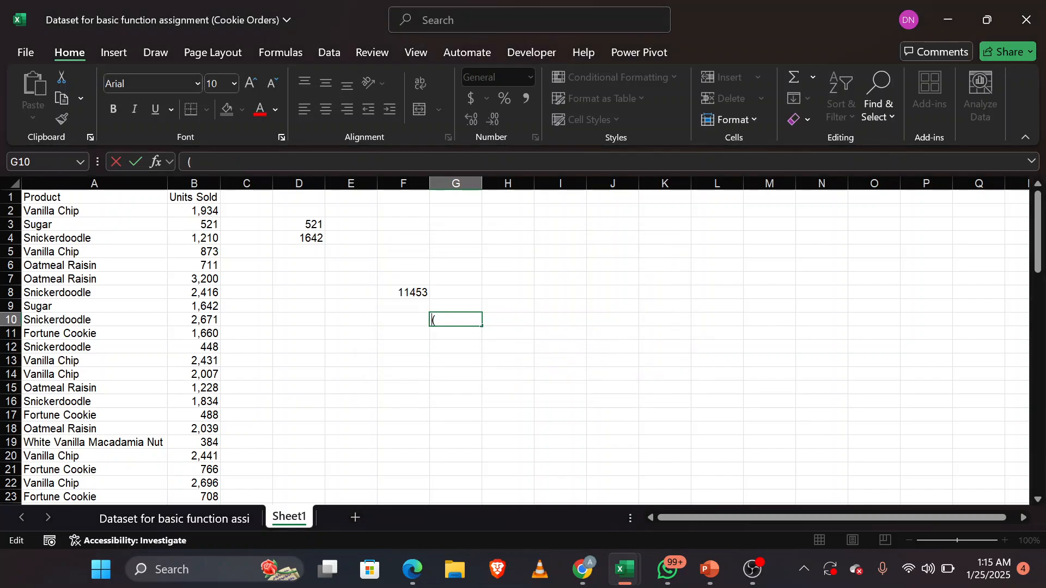
key("BackSpace")
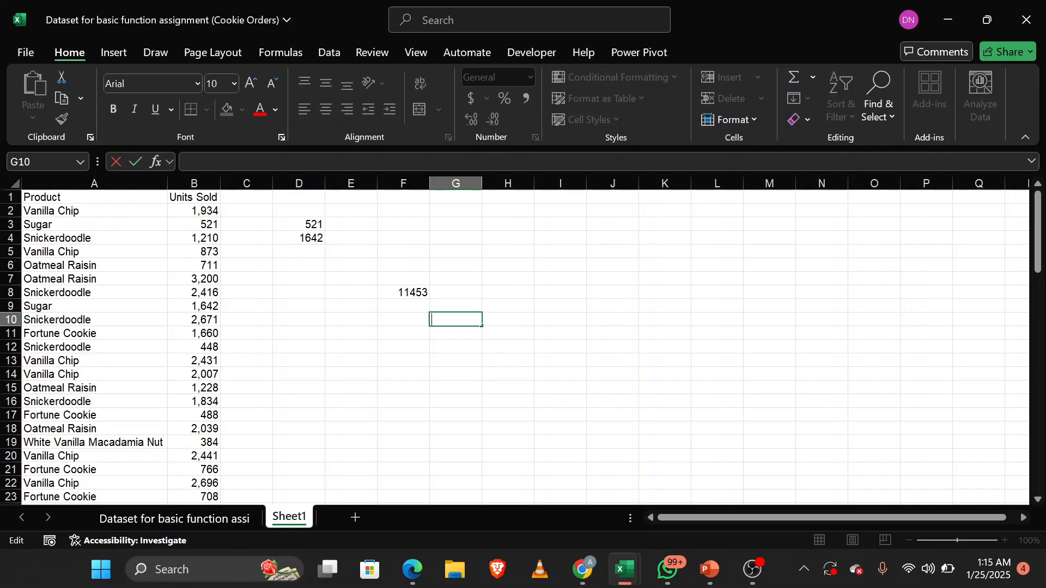
key("Escape")
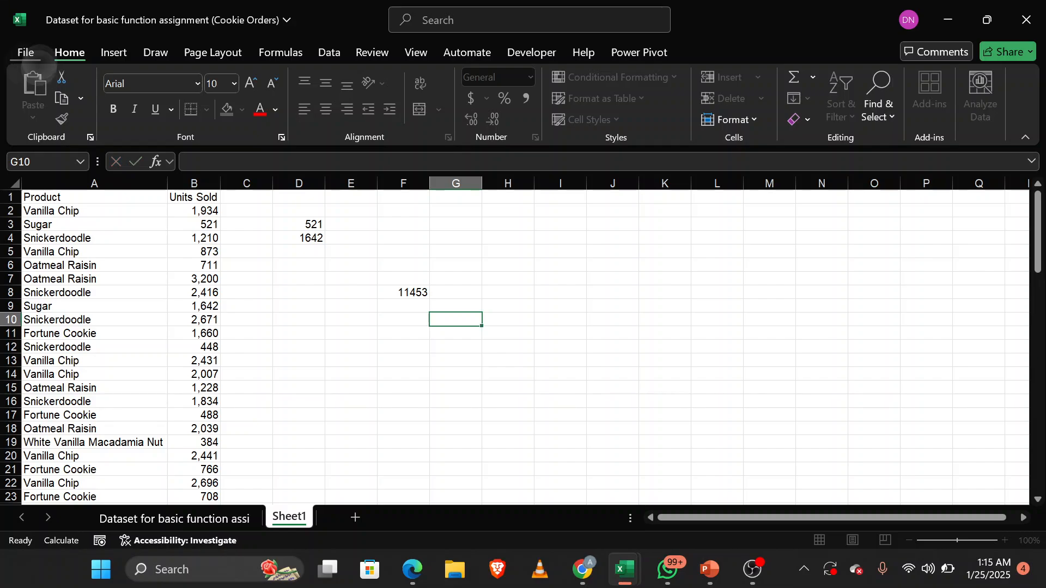
Step: Open the recent workbook STATISTICAL FUNCTIONS from the OneDrive Documents folder
key("alt+f")
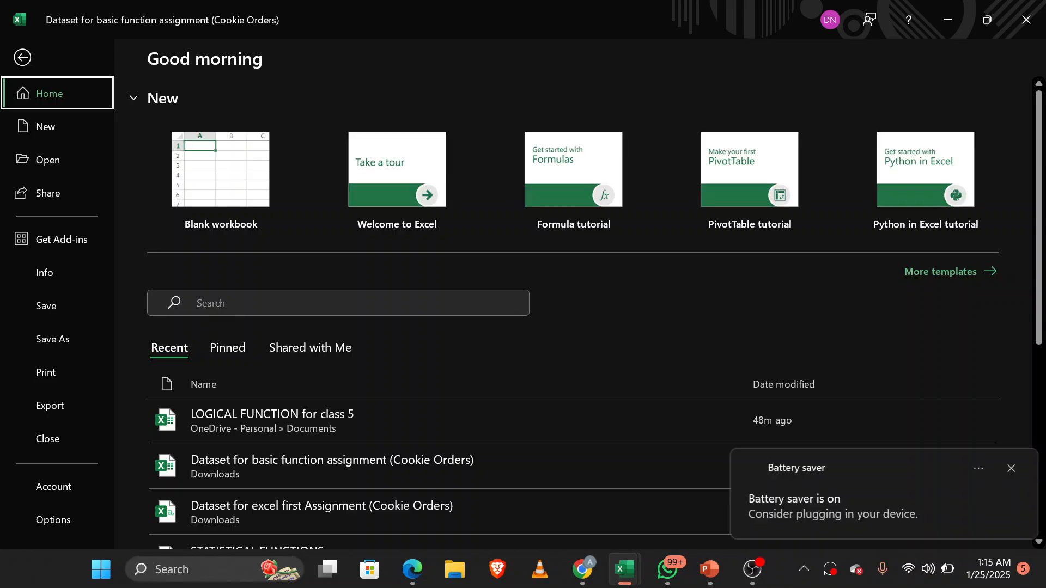
scroll(572, 311, "down", 3)
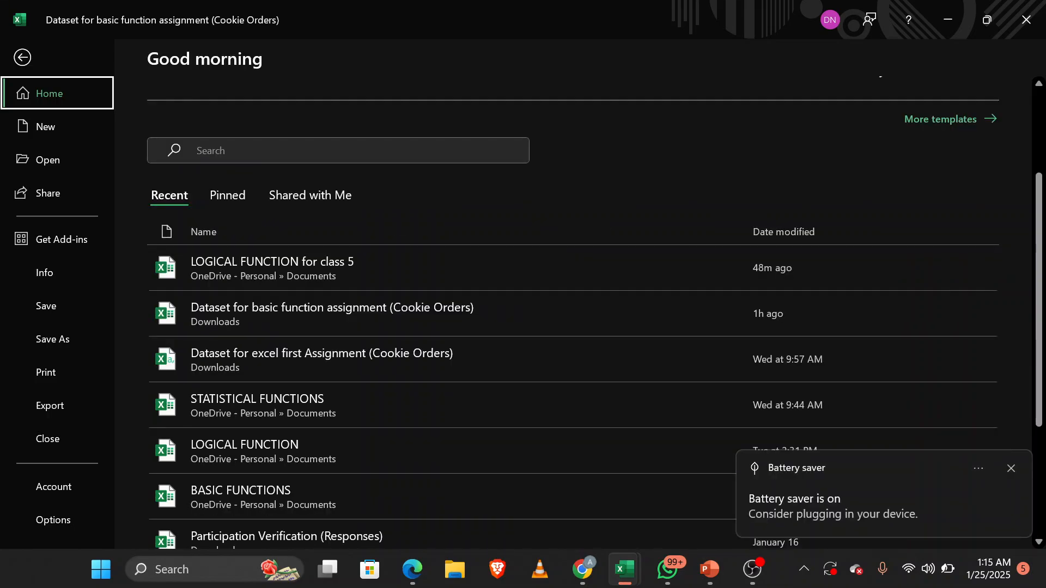
left_click(257, 405)
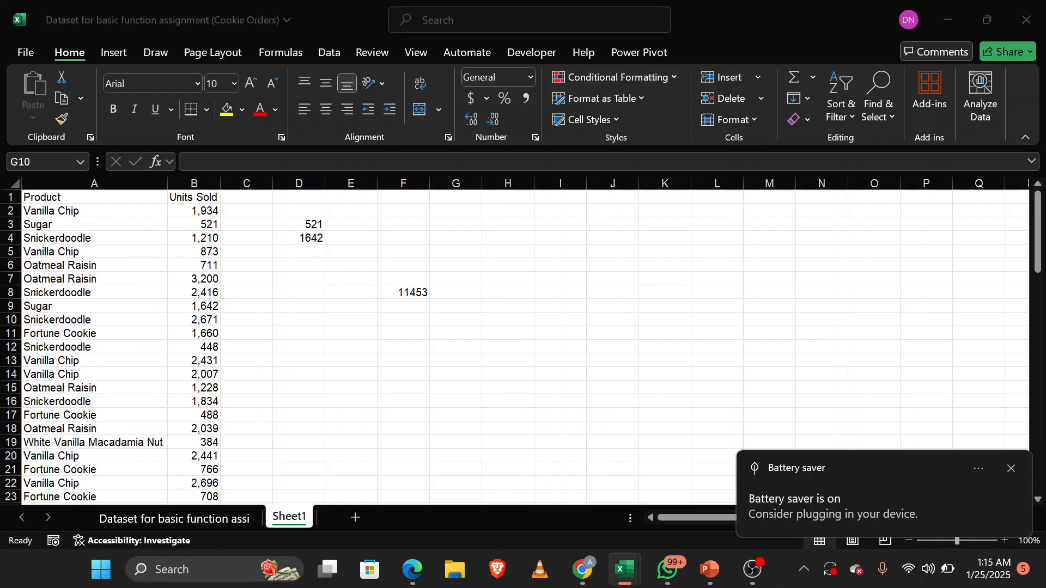
key("alt+Tab")
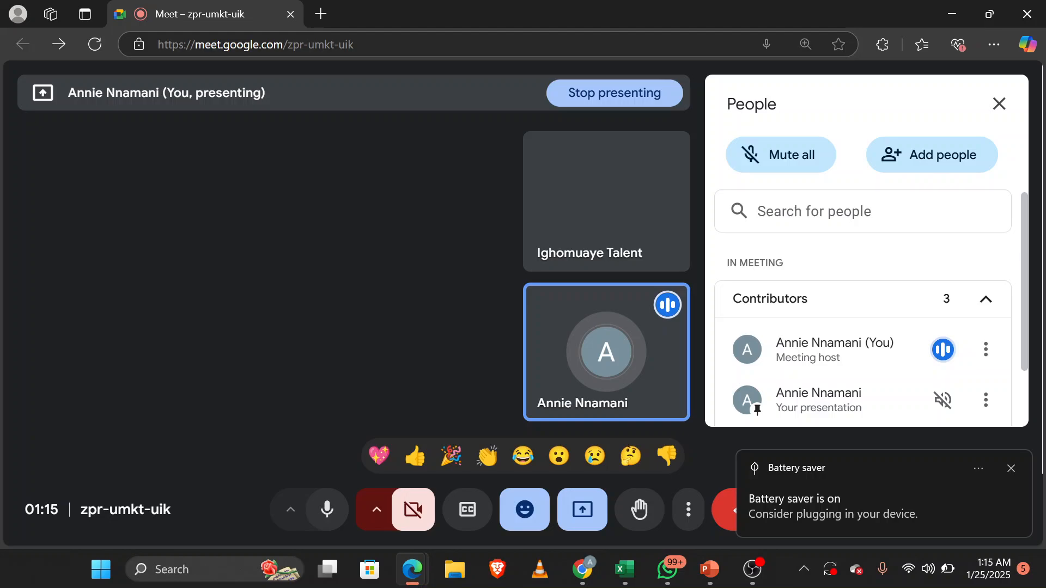
key("alt+Tab")
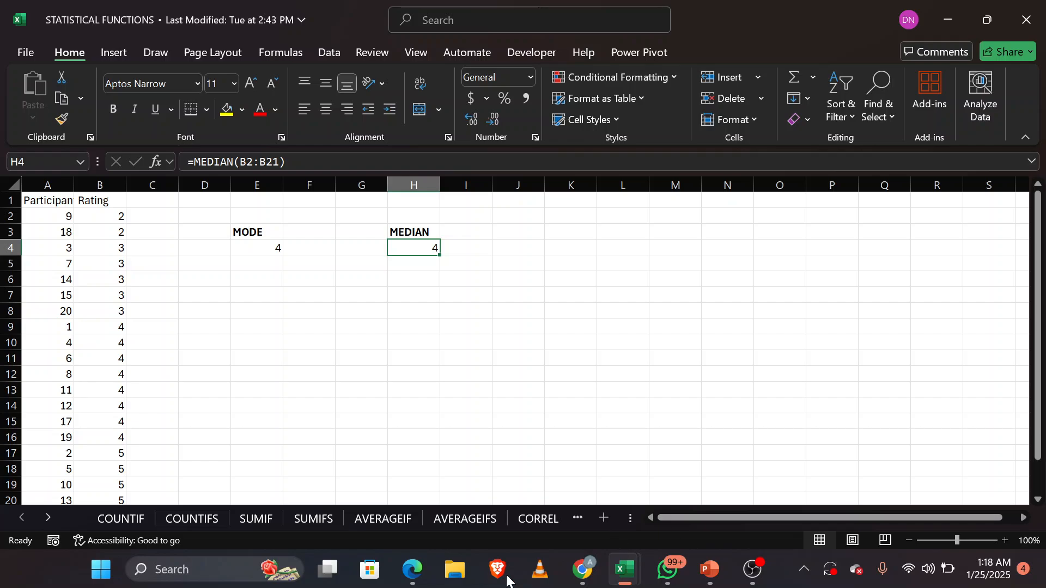
Step: On the COUNTIF sheet, clear the existing answer in O6 under the question about customers above age 30
left_click(110, 524)
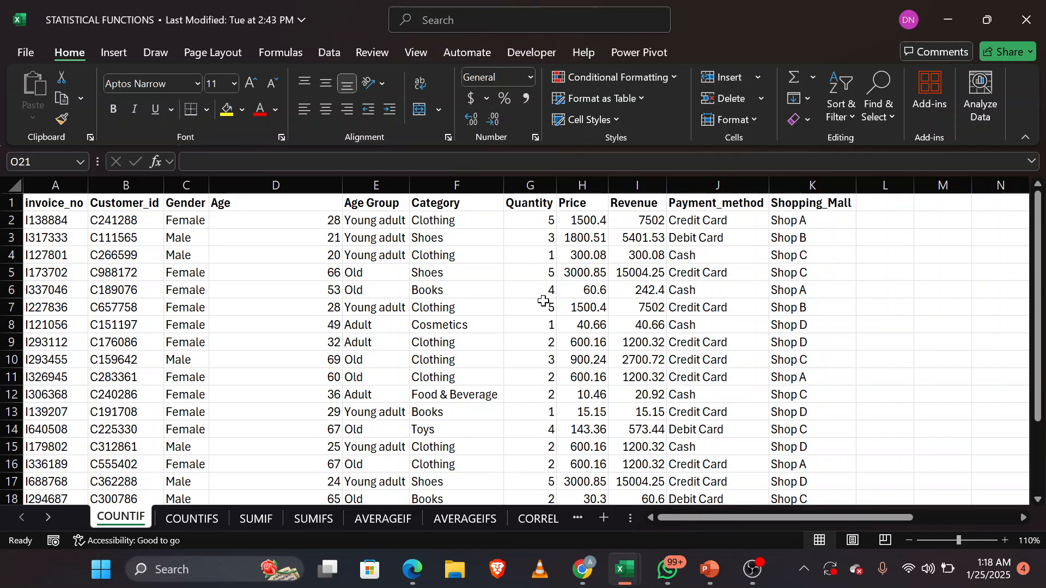
scroll(665, 316, "right", 6)
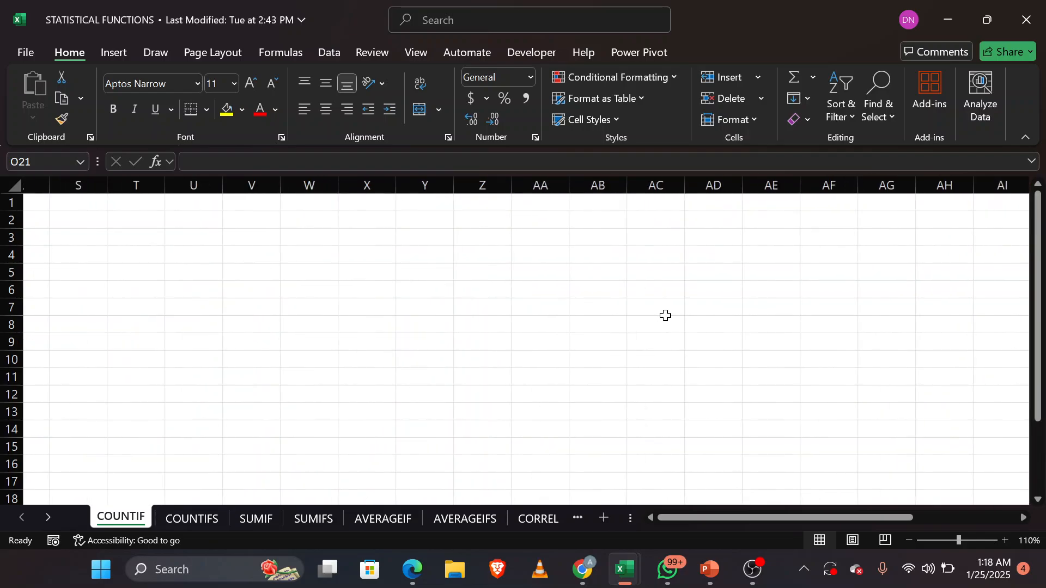
scroll(665, 316, "left", 6)
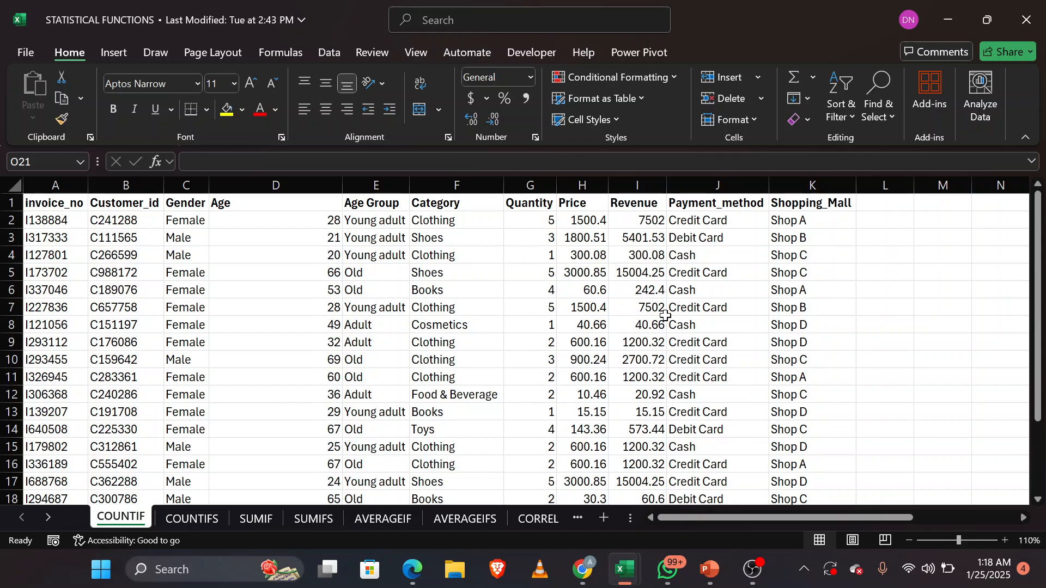
scroll(665, 316, "right", 5)
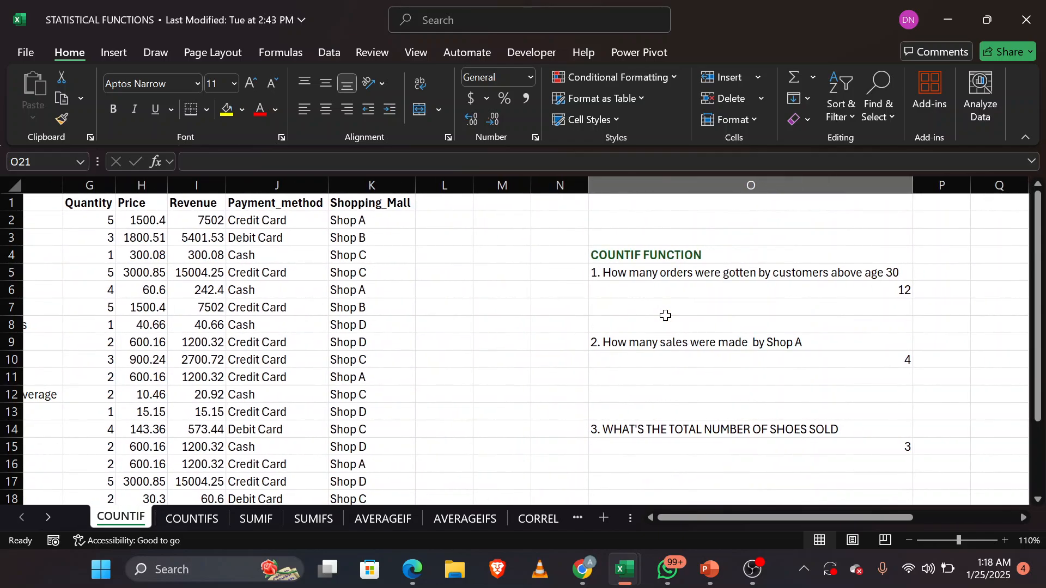
scroll(664, 316, "right", 2)
scroll(665, 315, "down", 1)
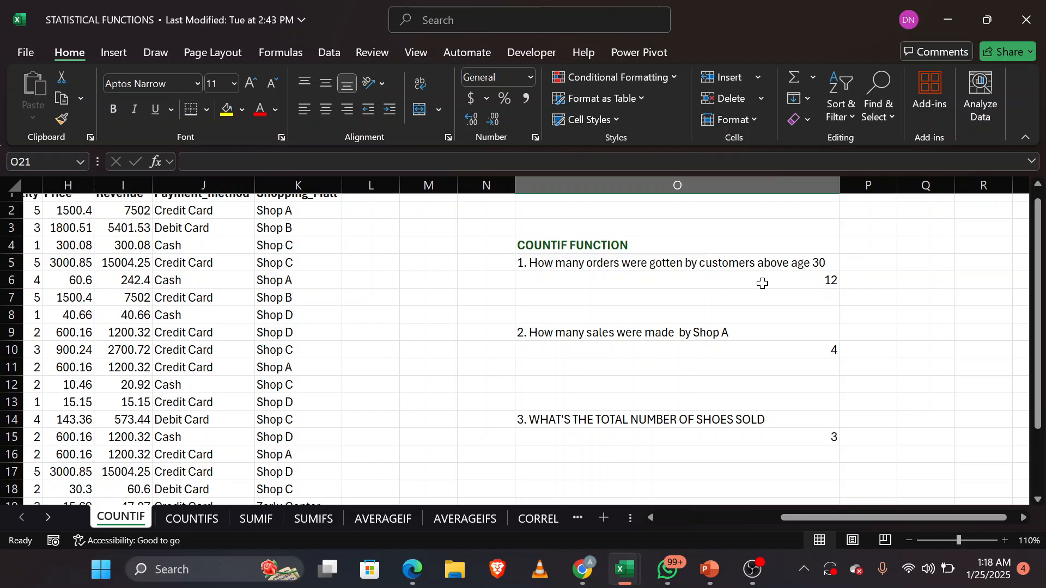
double_click(762, 284)
key("ctrl+a")
key("BackSpace")
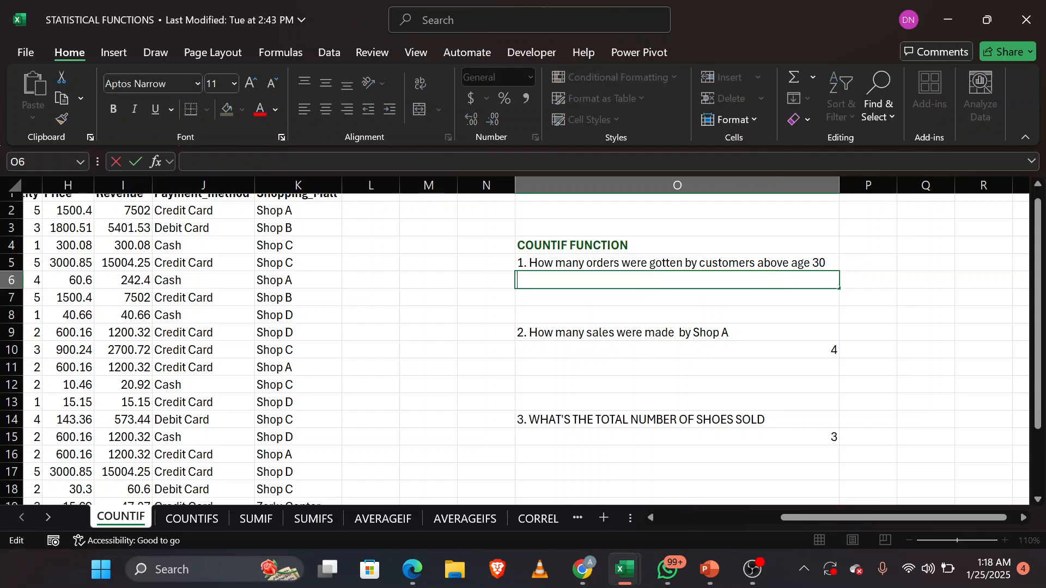
Step: Delete the existing COUNTIF formula in O10 under the question about sales made by Shop A
double_click(762, 358)
double_click(762, 358)
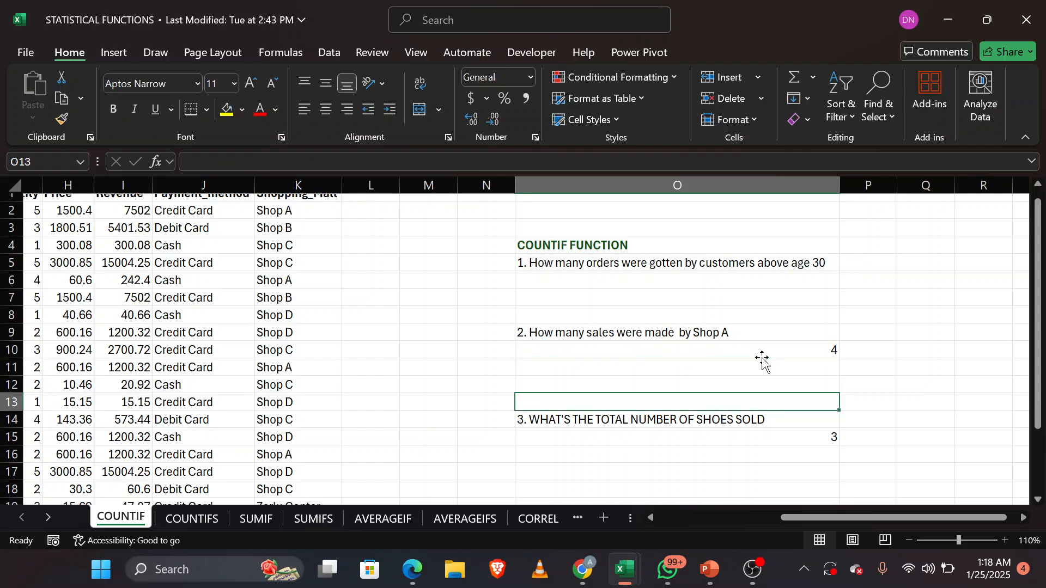
double_click(752, 349)
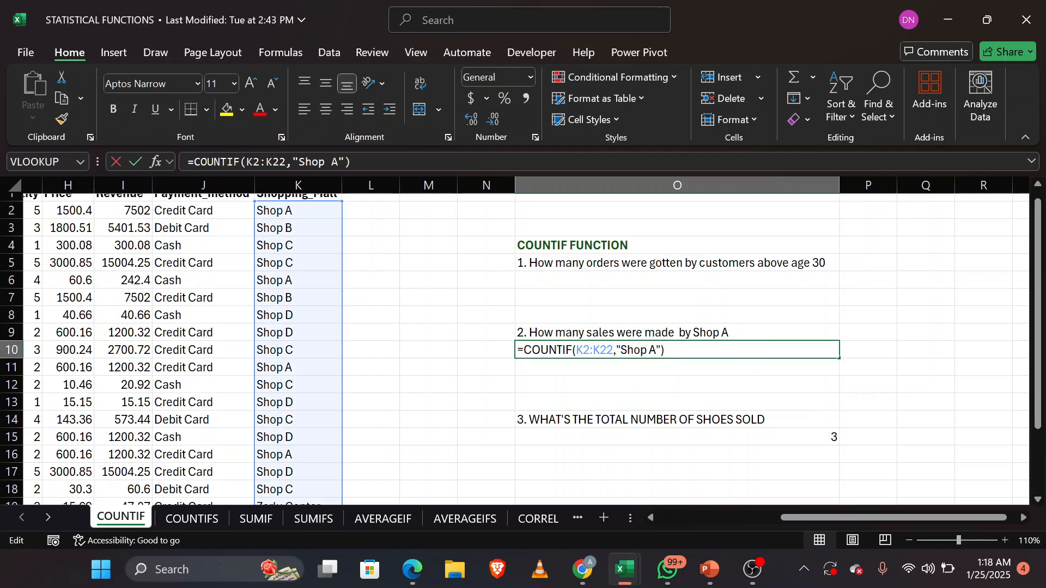
key("BackSpace")
key("BackSpace")
key("BackSpace")
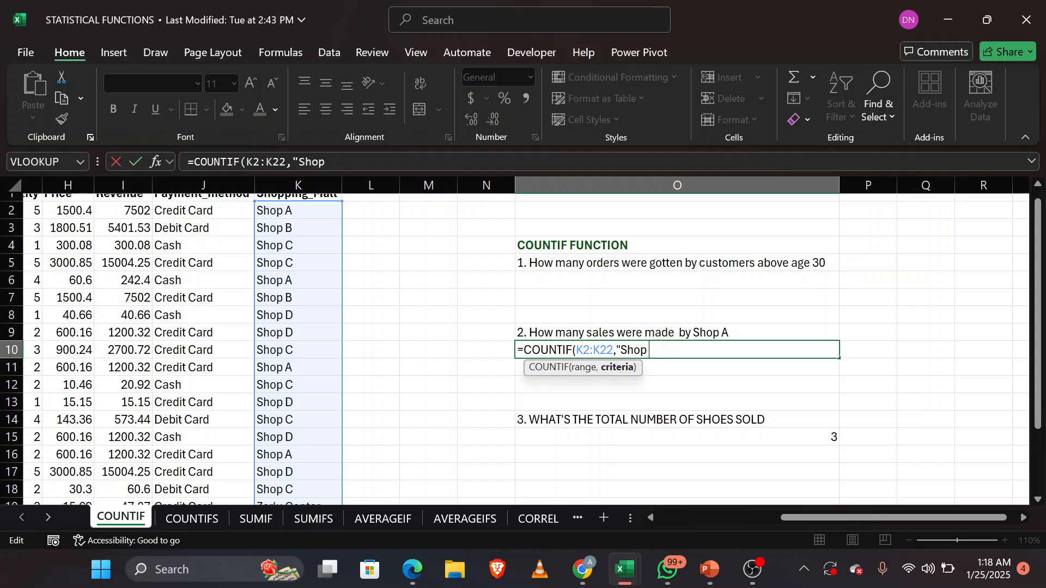
key("BackSpace")
key("BackSpace")
key("BackSpace")
key("BackSpace")
key("BackSpace")
key("BackSpace")
key("BackSpace")
key("BackSpace")
key("BackSpace")
key("BackSpace")
key("BackSpace")
key("BackSpace")
key("BackSpace")
key("BackSpace")
key("BackSpace")
key("BackSpace")
key("BackSpace")
key("BackSpace")
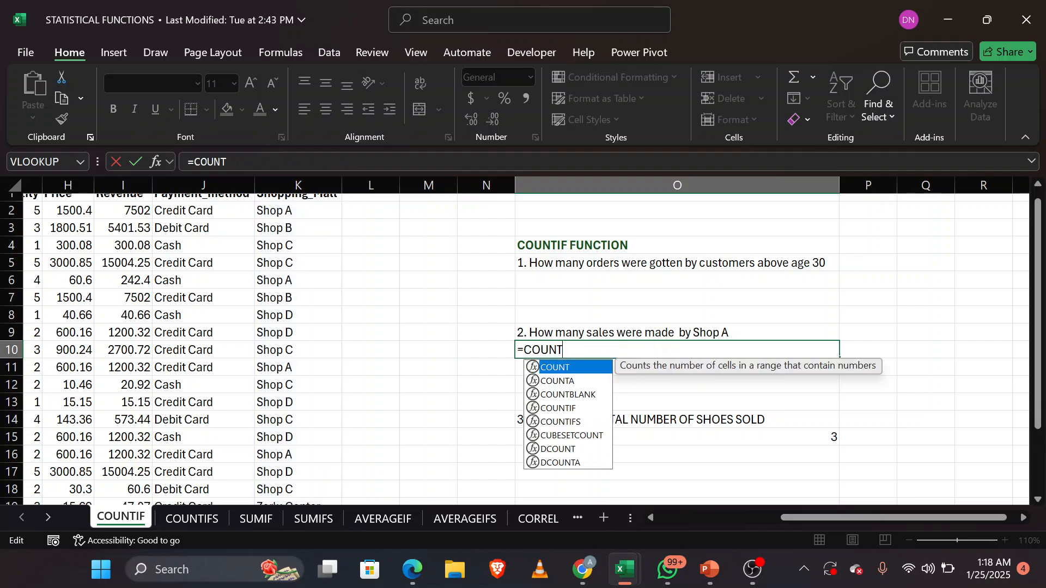
key("BackSpace")
key("BackSpace")
key("BackSpace")
key("BackSpace")
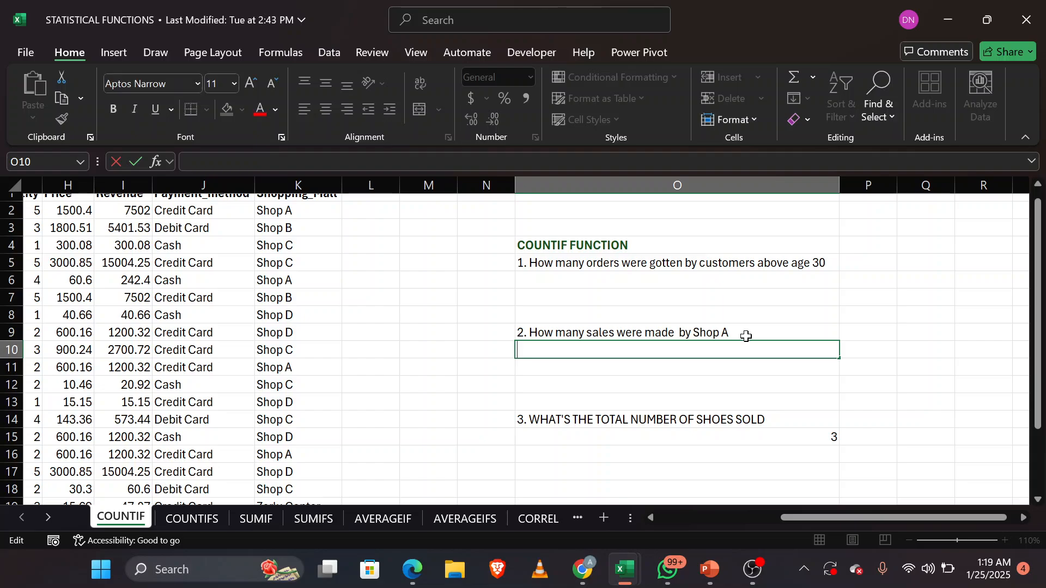
left_click(700, 282)
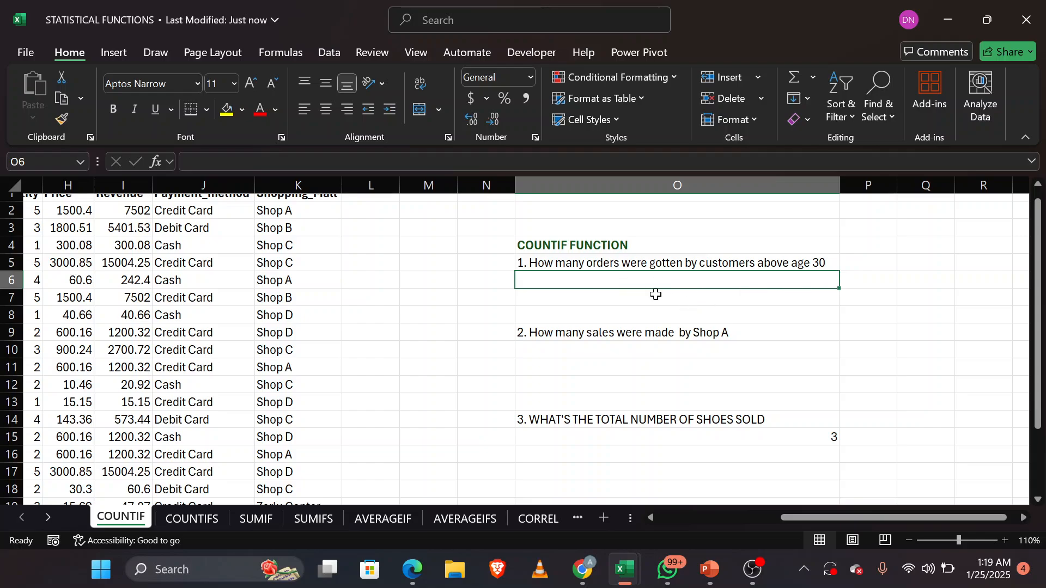
Step: Examine the dataset on the COUNTIF sheet column by column, from invoice_no through Shopping_Mall
scroll(344, 342, "left", 5)
scroll(343, 342, "up", 1)
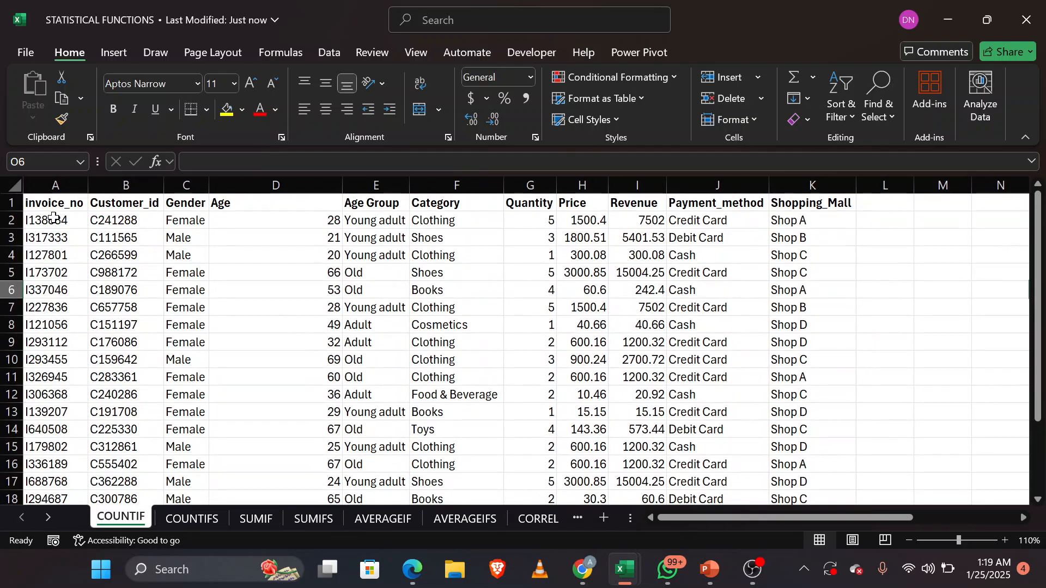
left_click(60, 180)
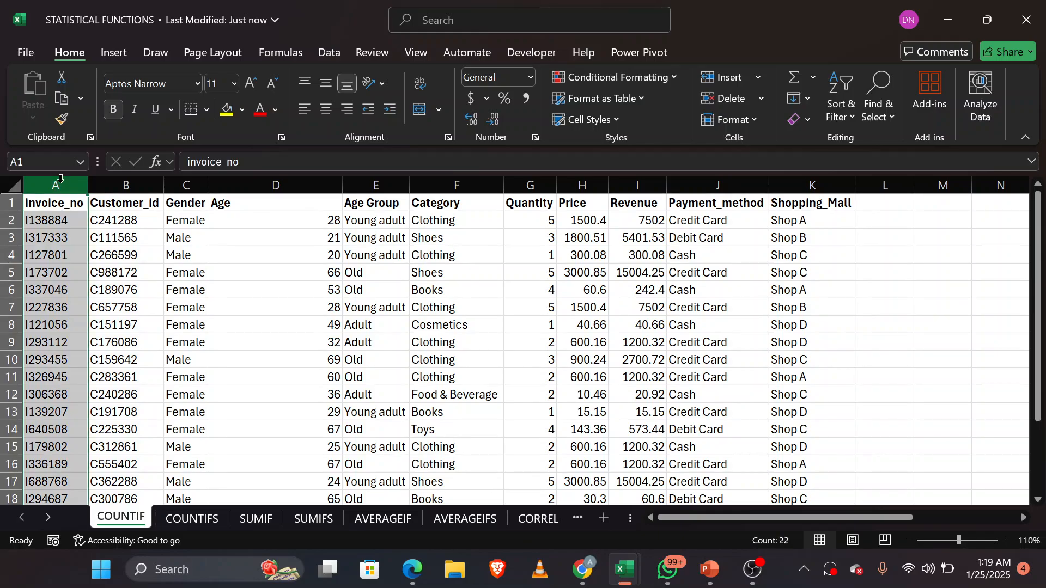
left_click(121, 180)
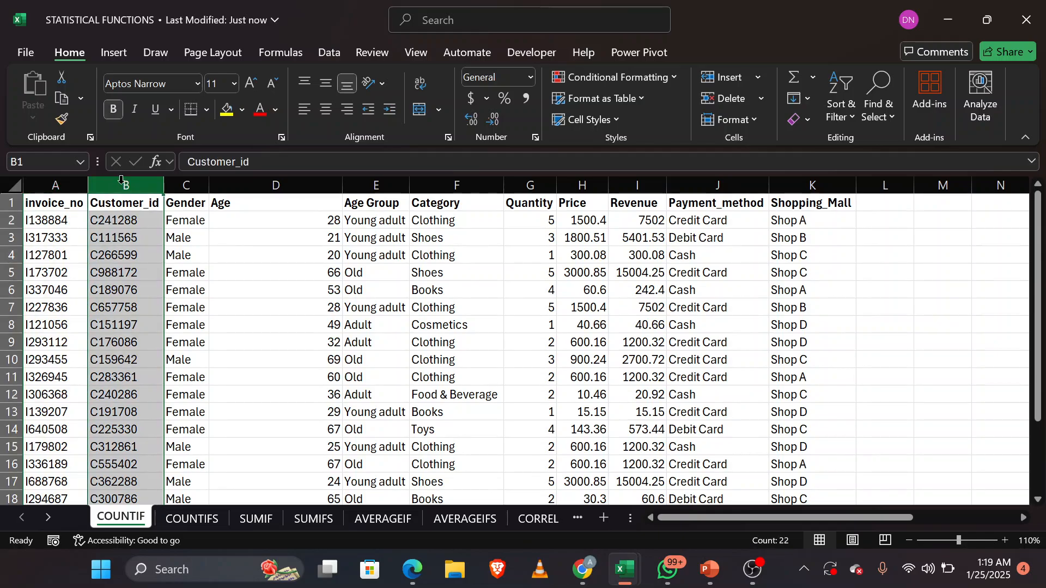
left_click(187, 186)
left_click(267, 182)
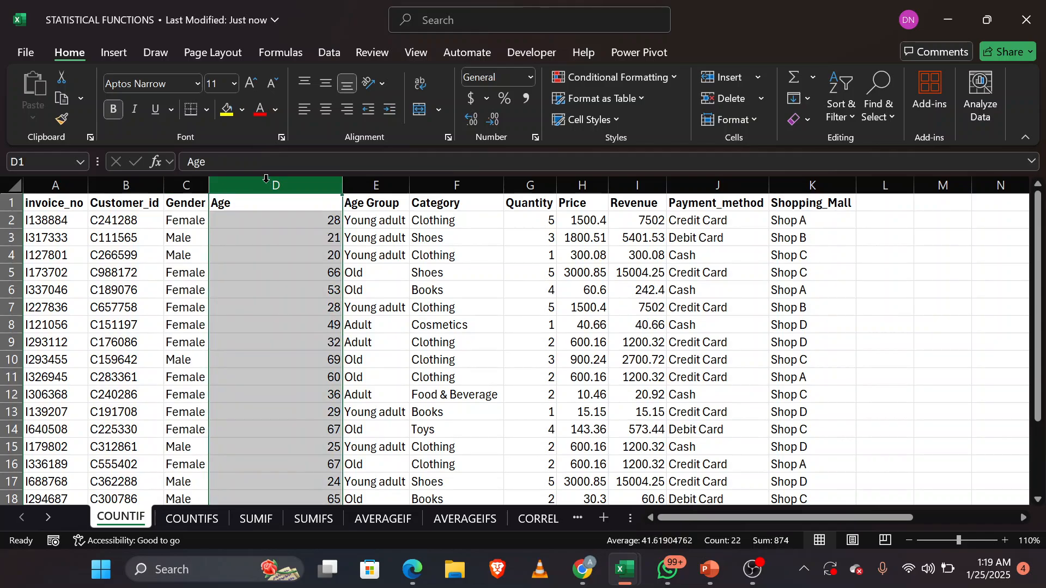
left_click(370, 182)
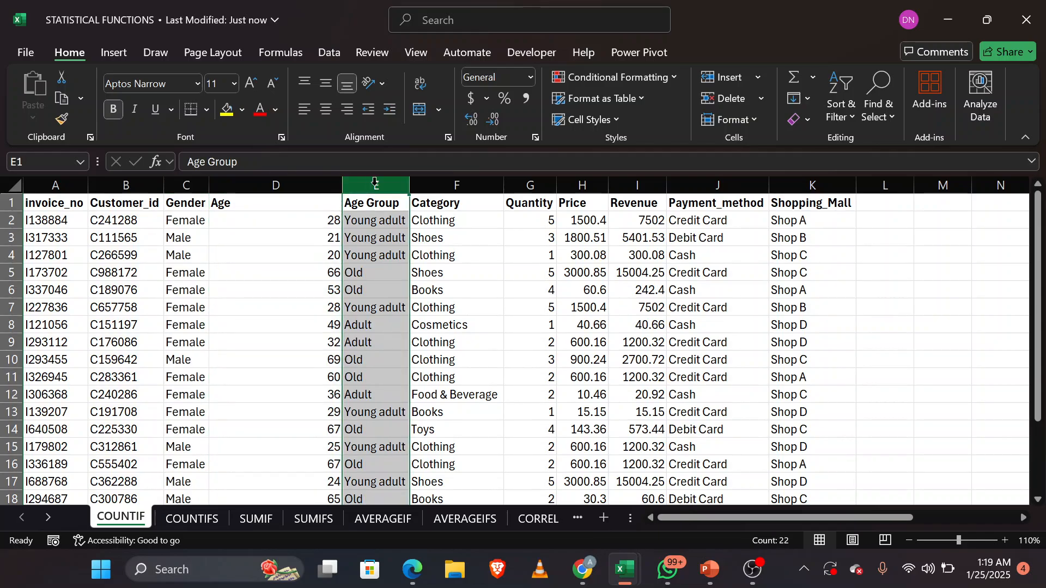
left_click(442, 184)
left_click(523, 185)
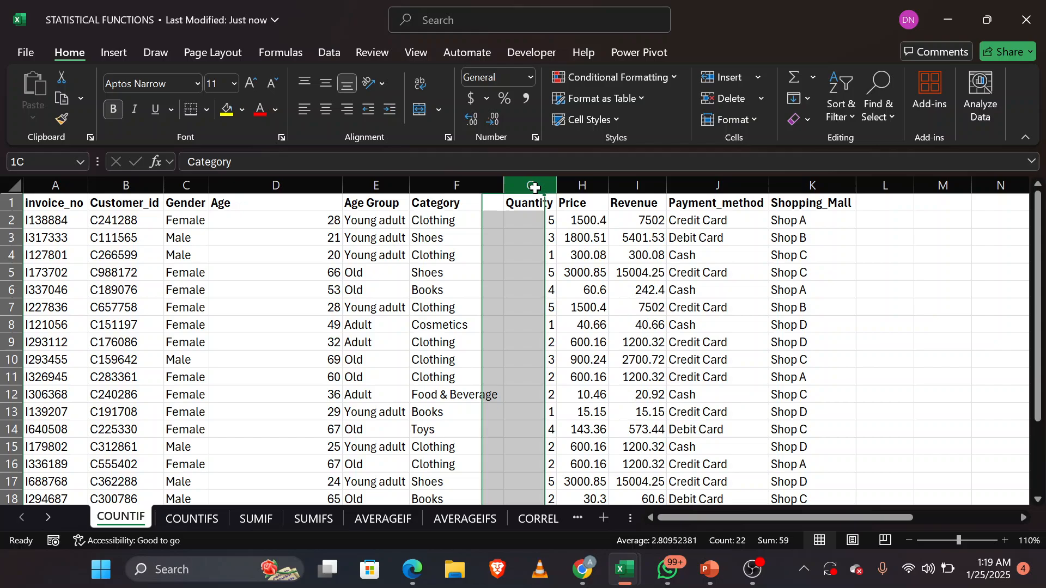
left_click(581, 185)
left_click(631, 184)
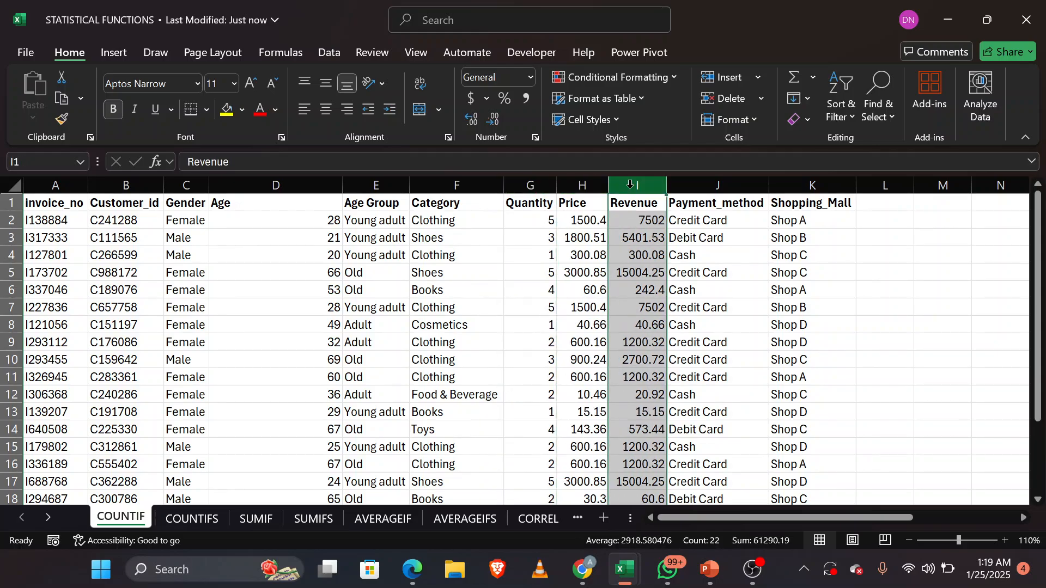
left_click(704, 185)
left_click(812, 184)
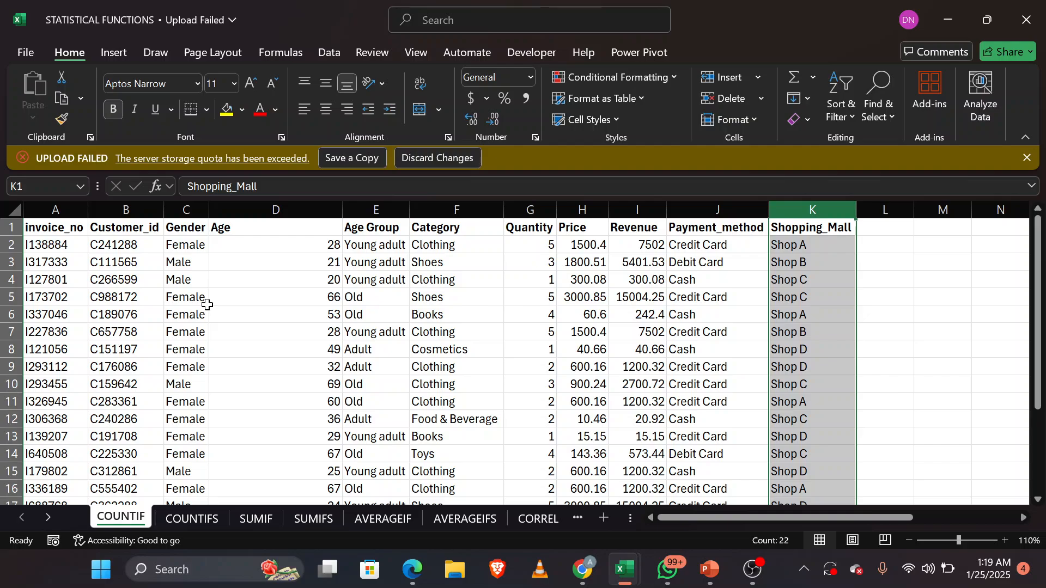
Step: Begin a COUNTIF formula in O6 under the question about orders by customers above age 30
scroll(207, 304, "right", 6)
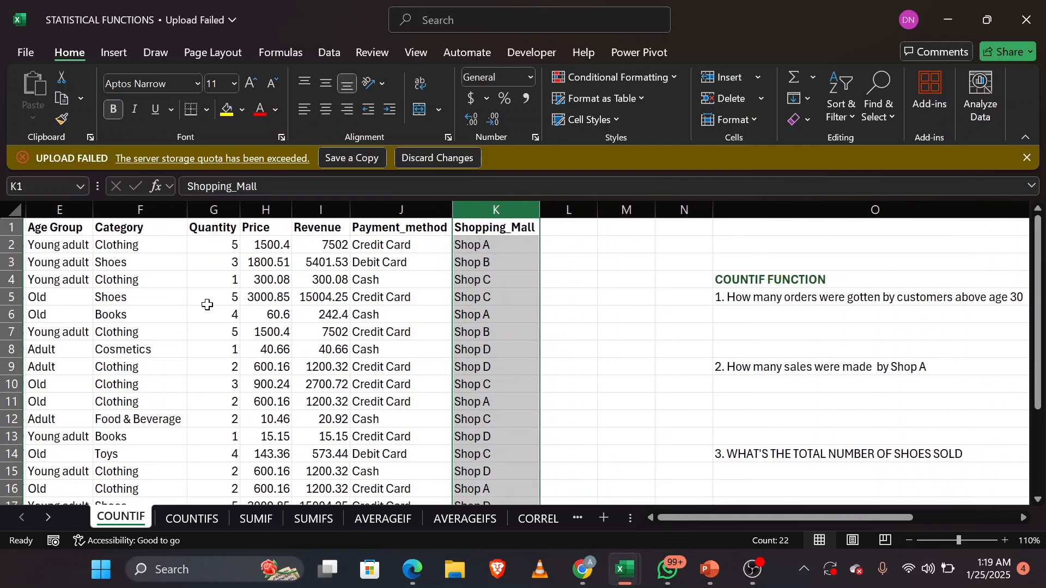
scroll(207, 305, "right", 1)
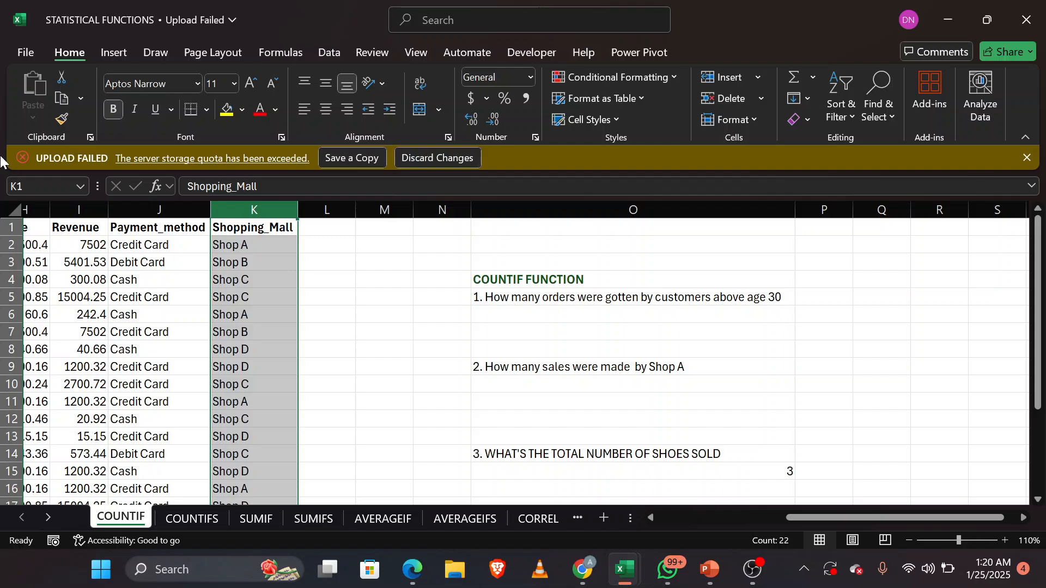
left_click(549, 319)
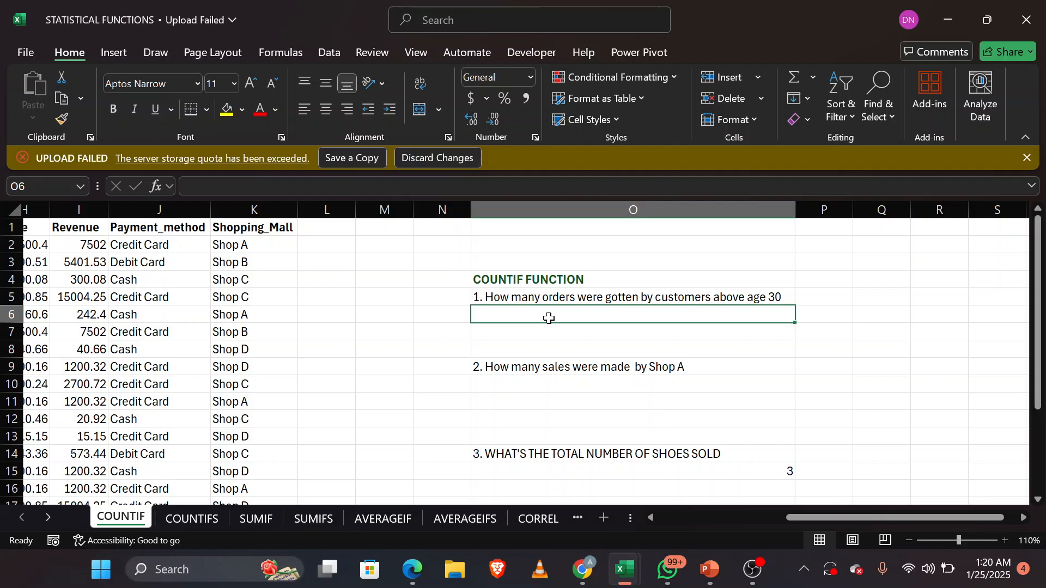
type("=")
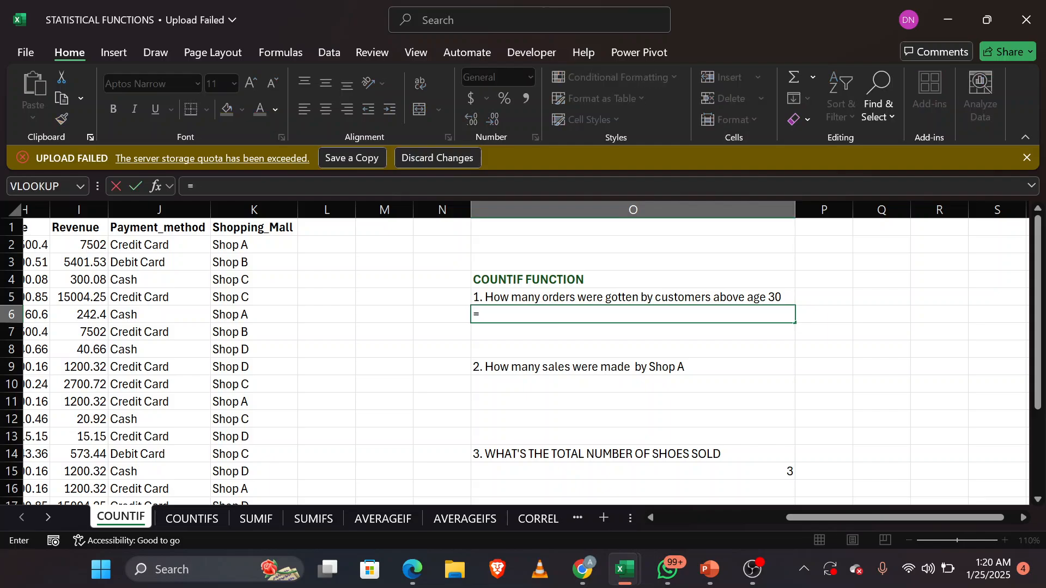
type("coun")
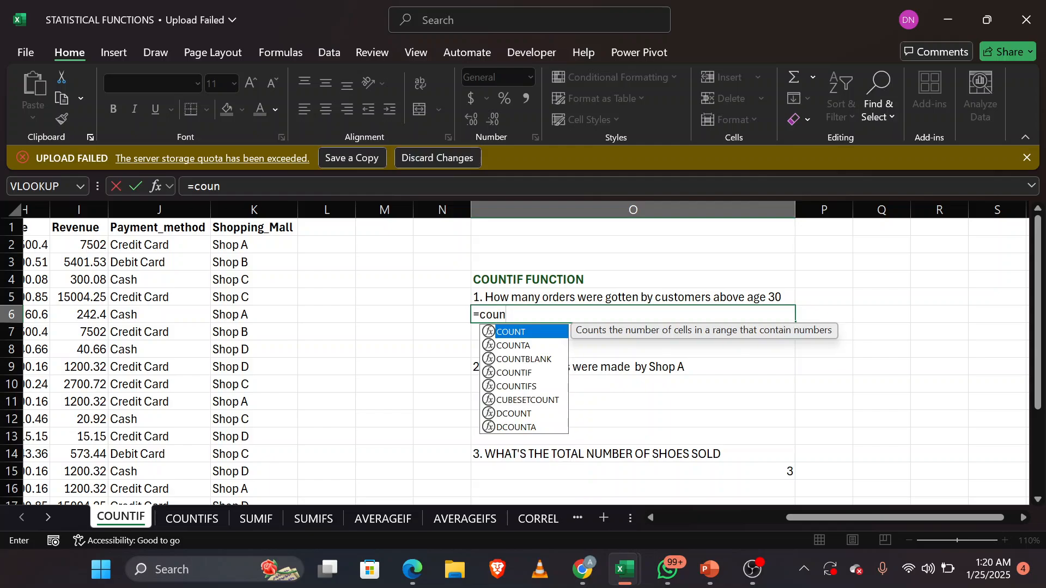
key("Down")
key("Down")
key("Down")
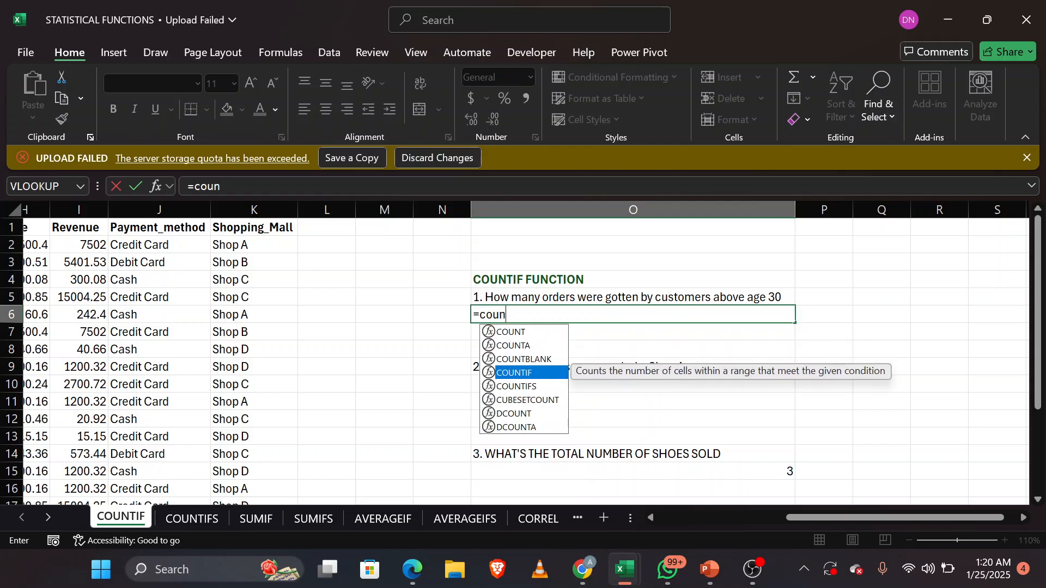
key("Tab")
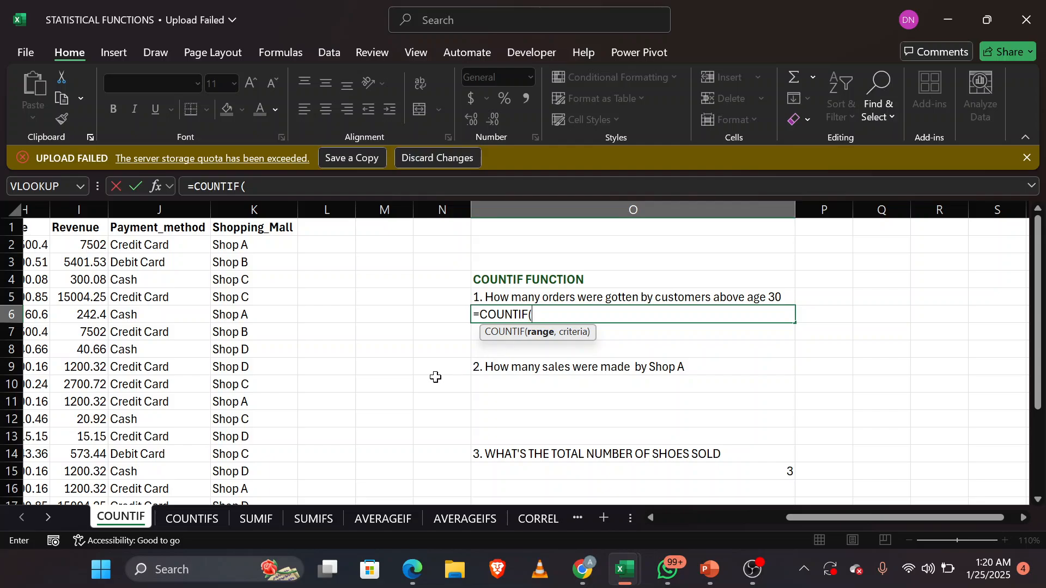
Step: Set the COUNTIF range in O6 to the Age values in D2:D22
scroll(434, 374, "left", 5)
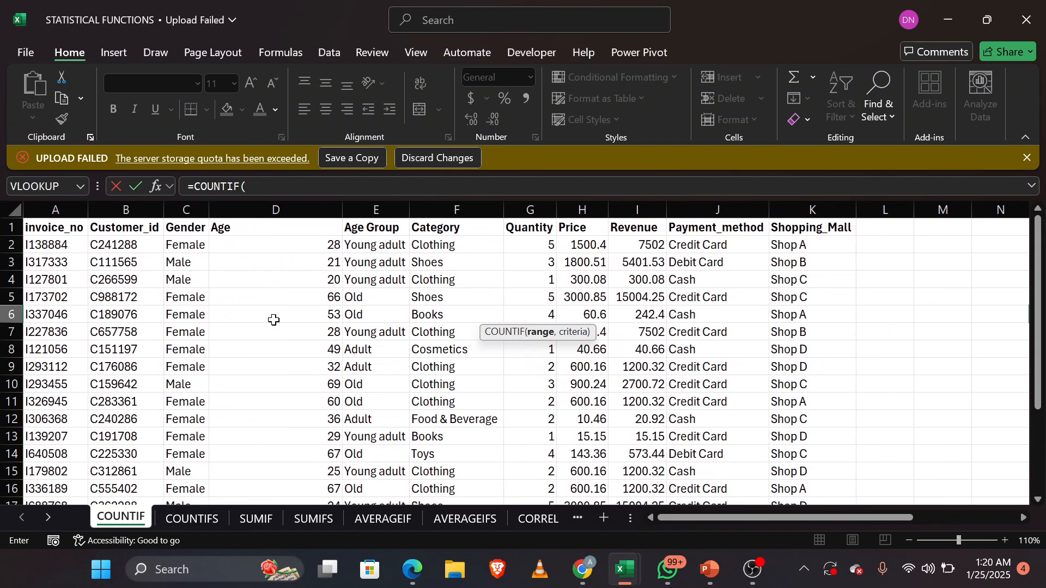
left_click(284, 246)
left_click_drag(284, 246, 286, 436)
scroll(401, 432, "right", 10)
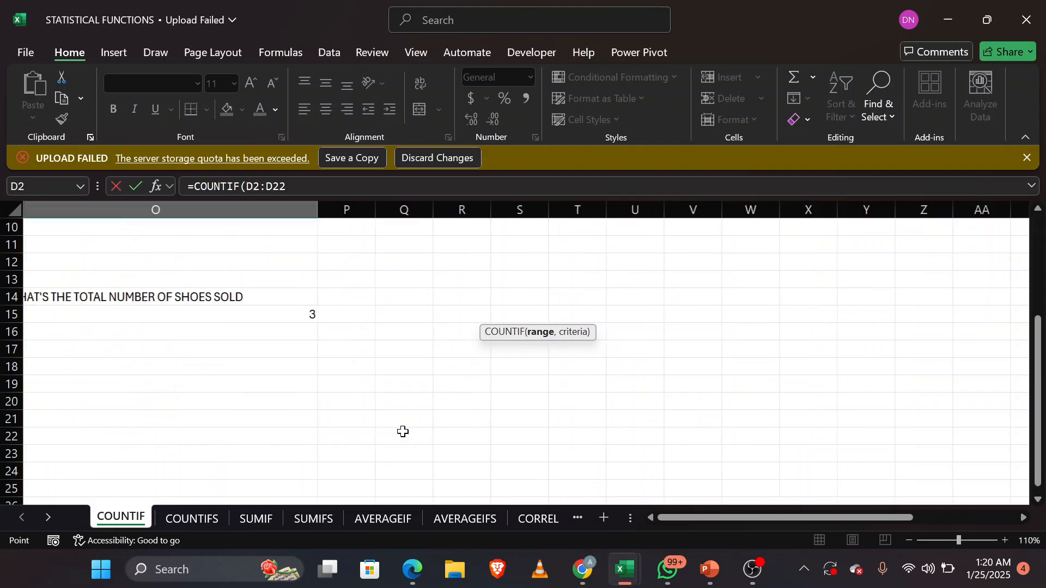
scroll(497, 343, "left", 5)
scroll(498, 343, "up", 3)
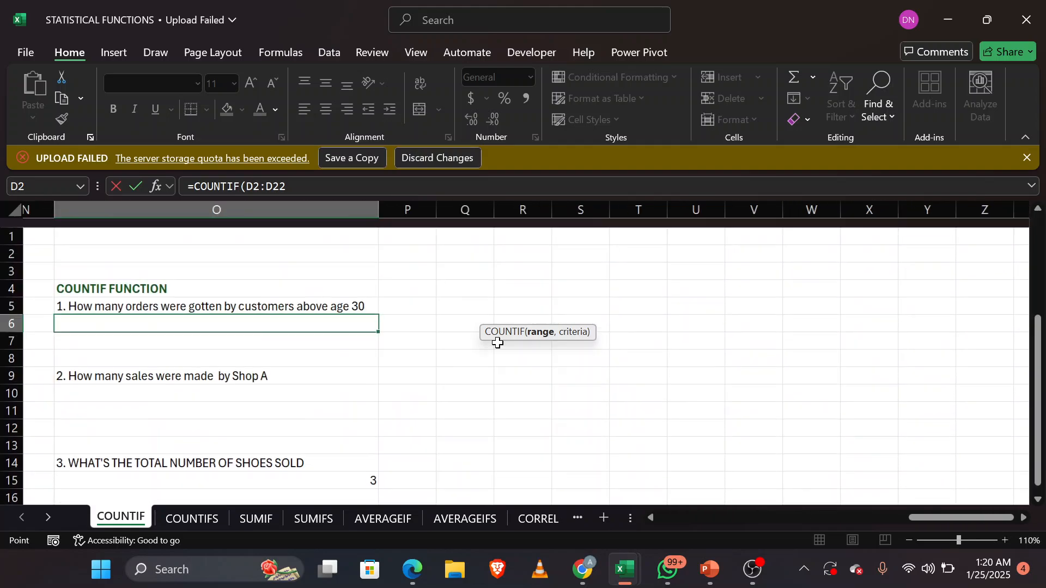
scroll(470, 341, "left", 1)
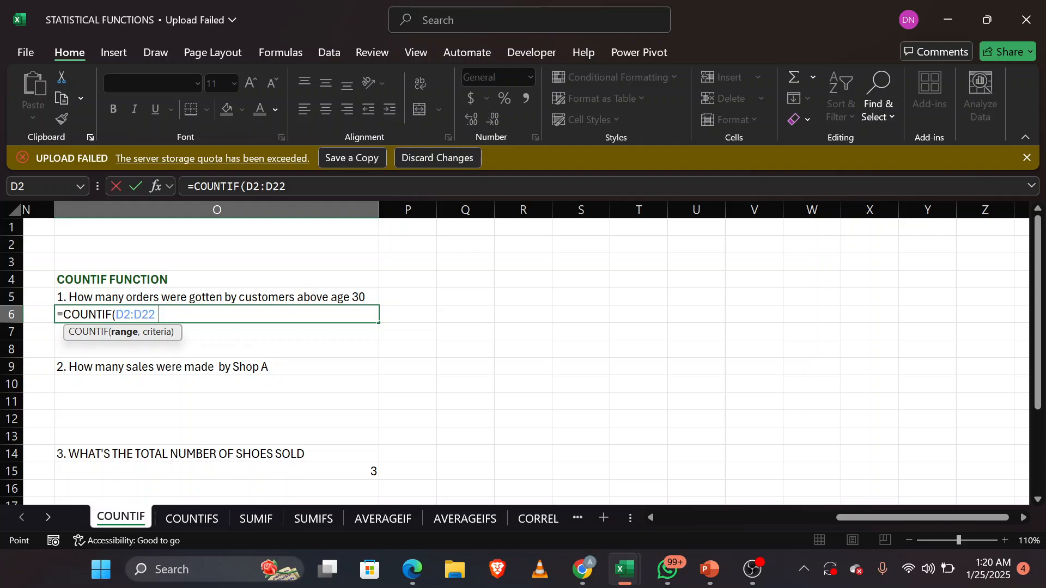
Step: Add the criterion ">30" to the COUNTIF formula in O6, close it and enter it
type(",")
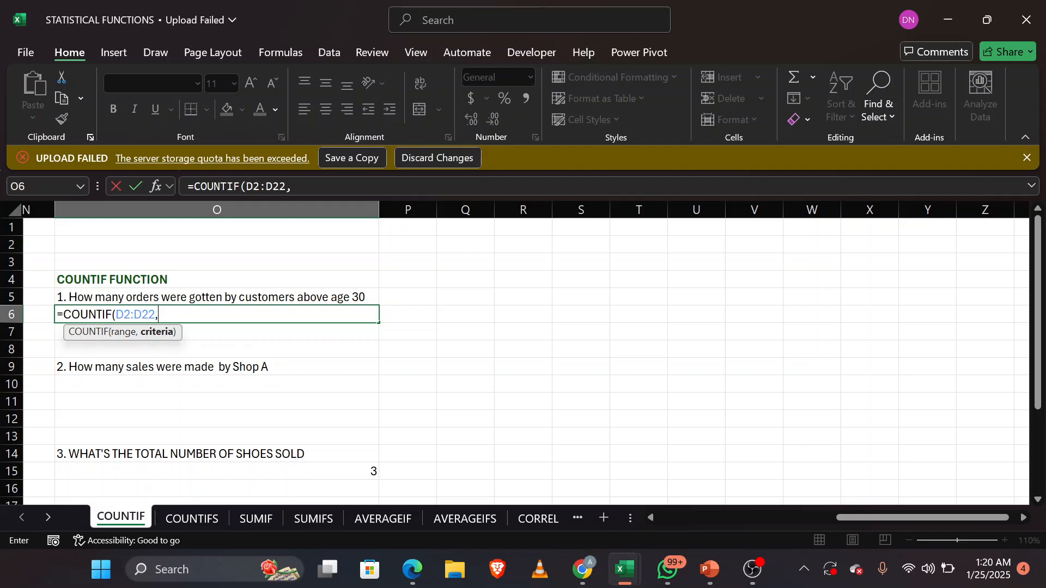
type(">30")
key("BackSpace")
key("BackSpace")
type("\">30\")")
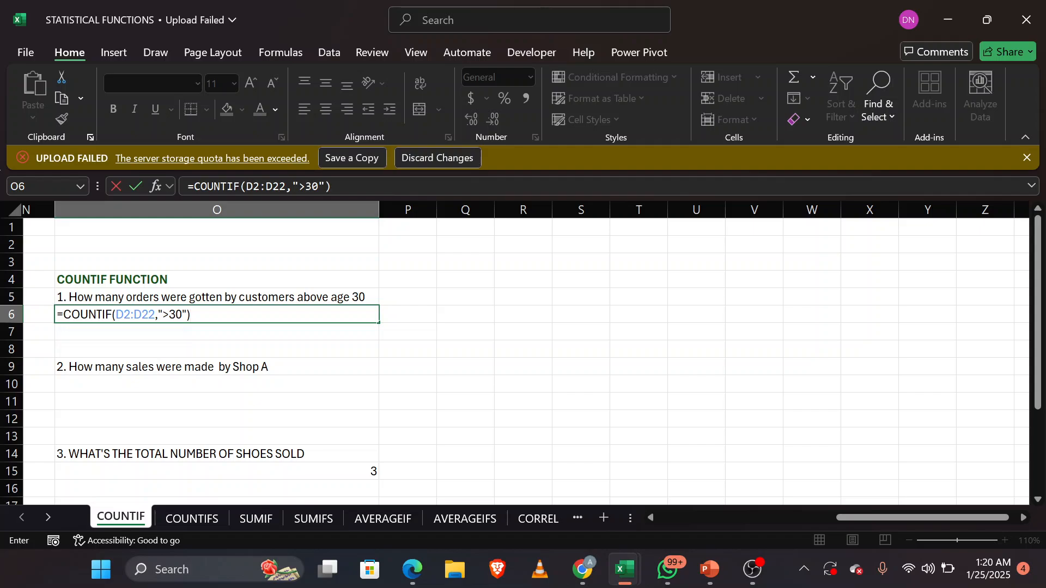
key("Return")
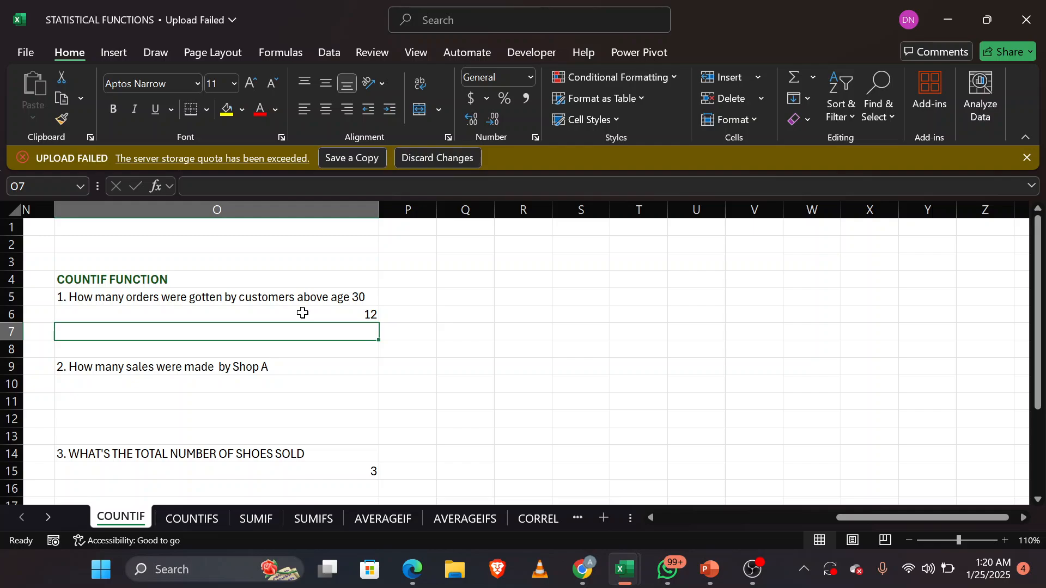
Step: Review the COUNTIF formula in O6 and go through the Age column to check which customers are above 30
scroll(303, 313, "left", 2)
left_click(303, 313)
key("F2")
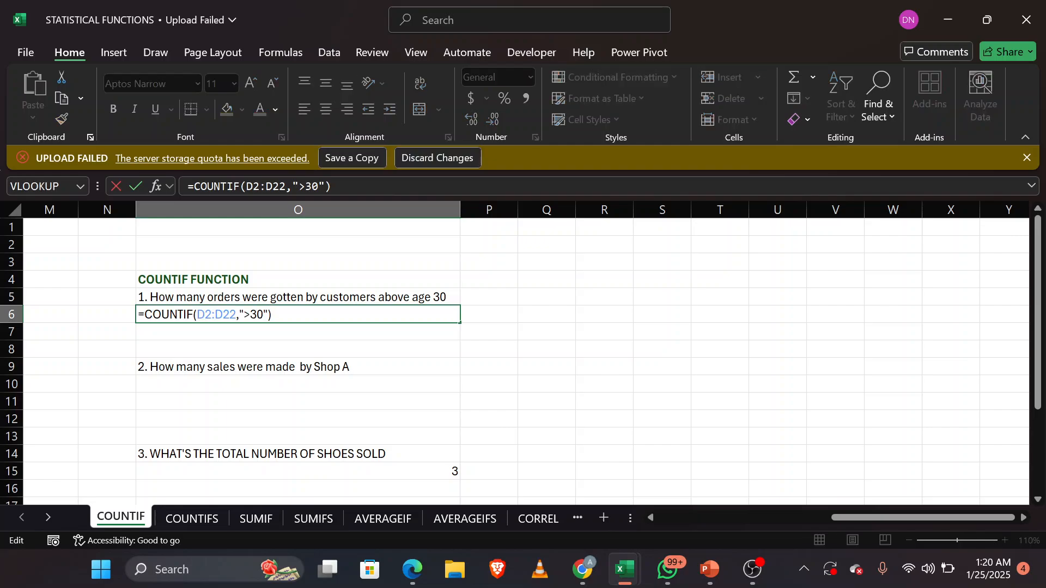
key("Return")
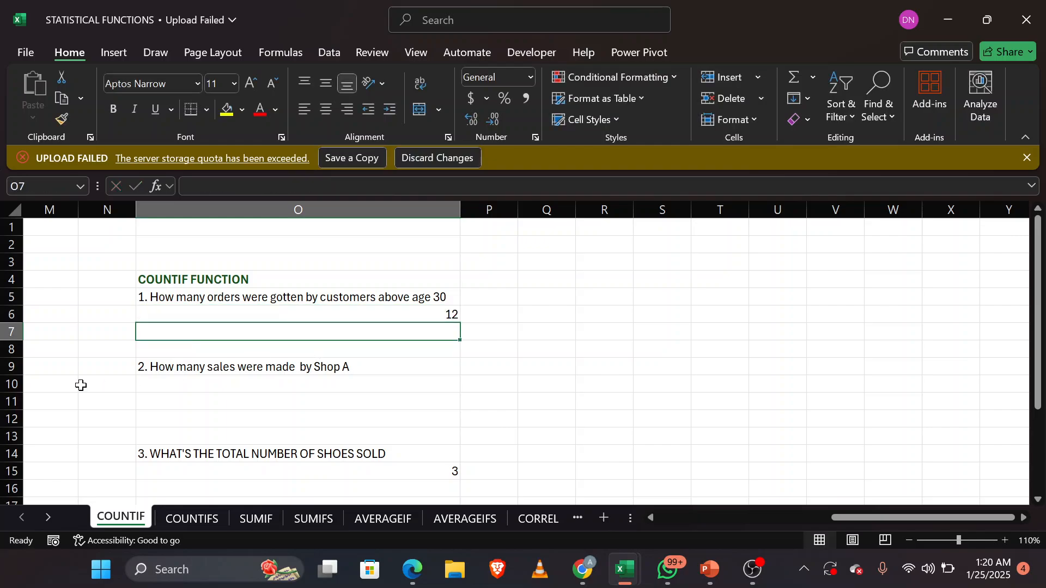
scroll(81, 386, "left", 6)
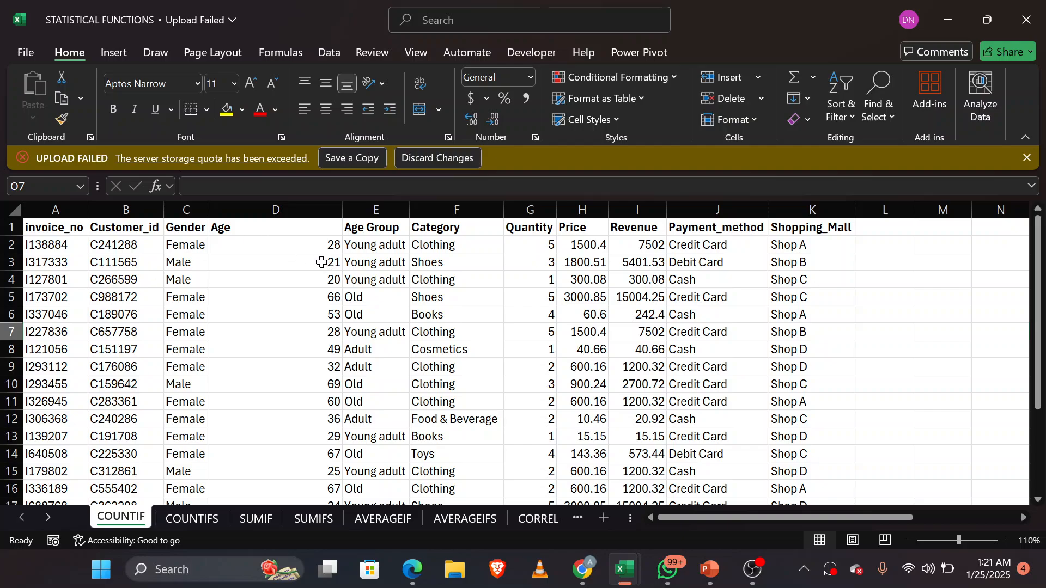
left_click(310, 297)
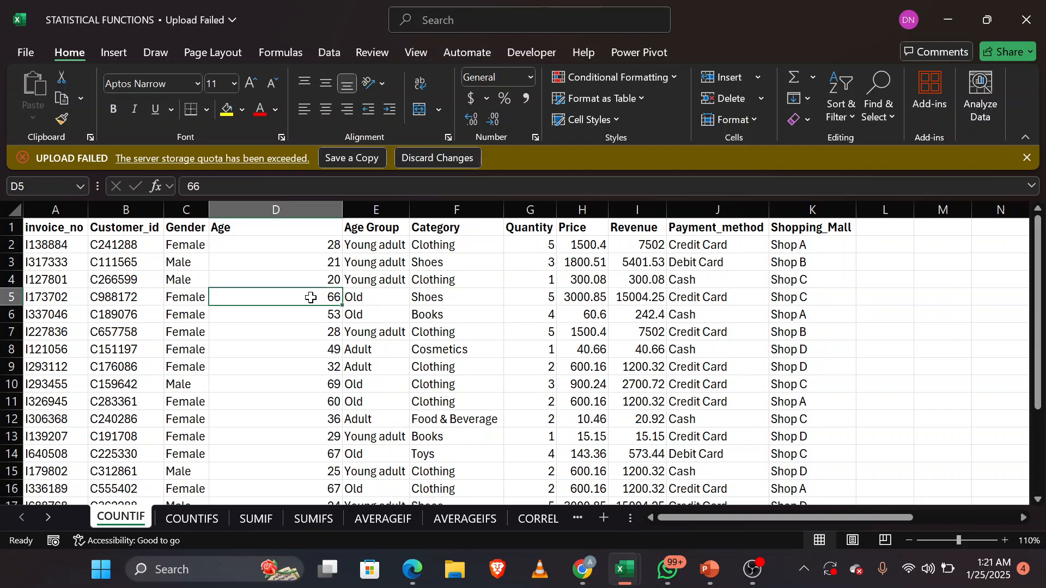
key("Down")
key("Down")
key("Down")
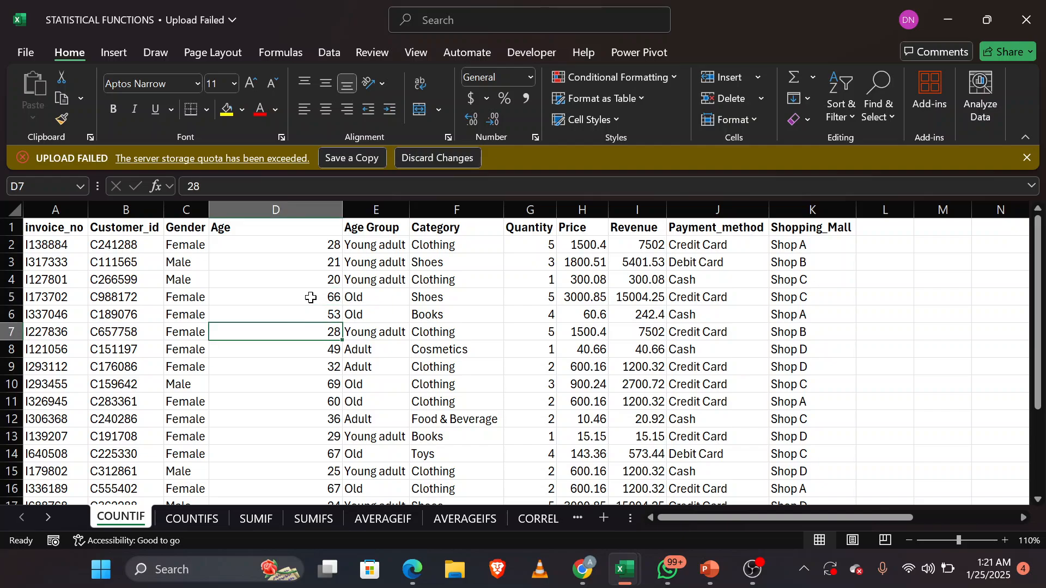
key("Down")
key("Down")
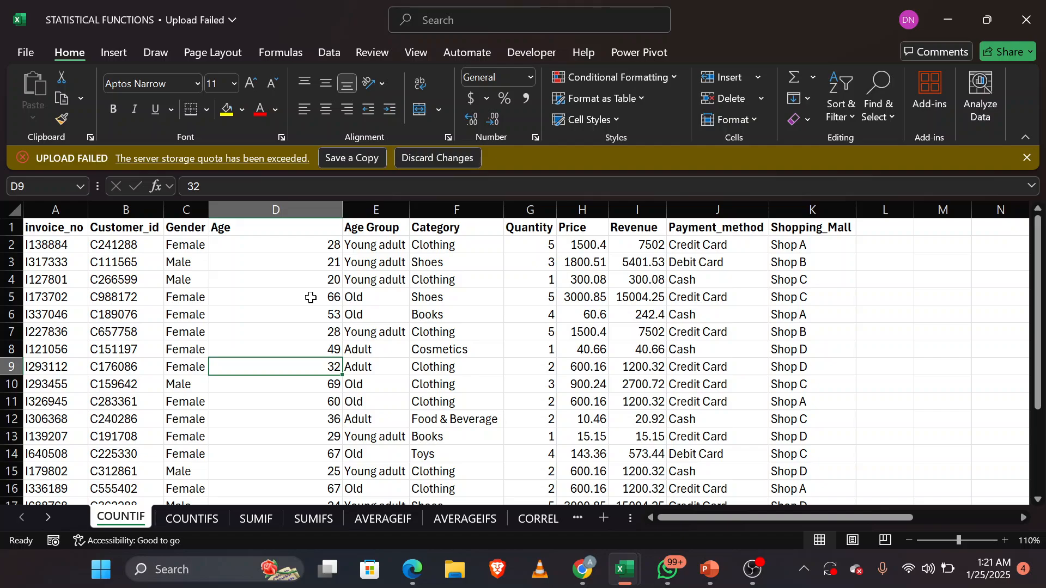
key("Down")
key("Down")
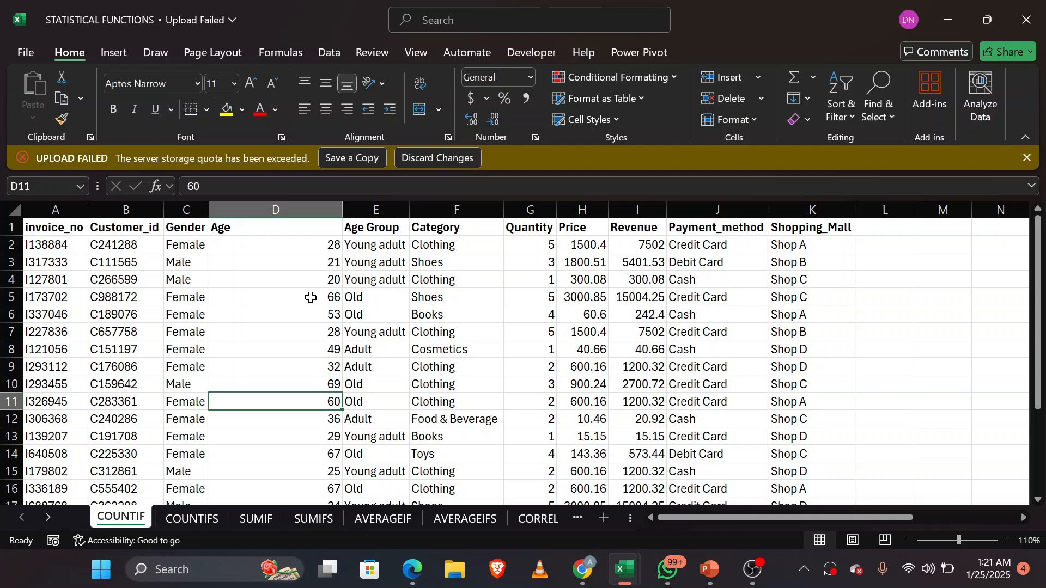
key("Down")
key("Down")
key("Down")
key("Down")
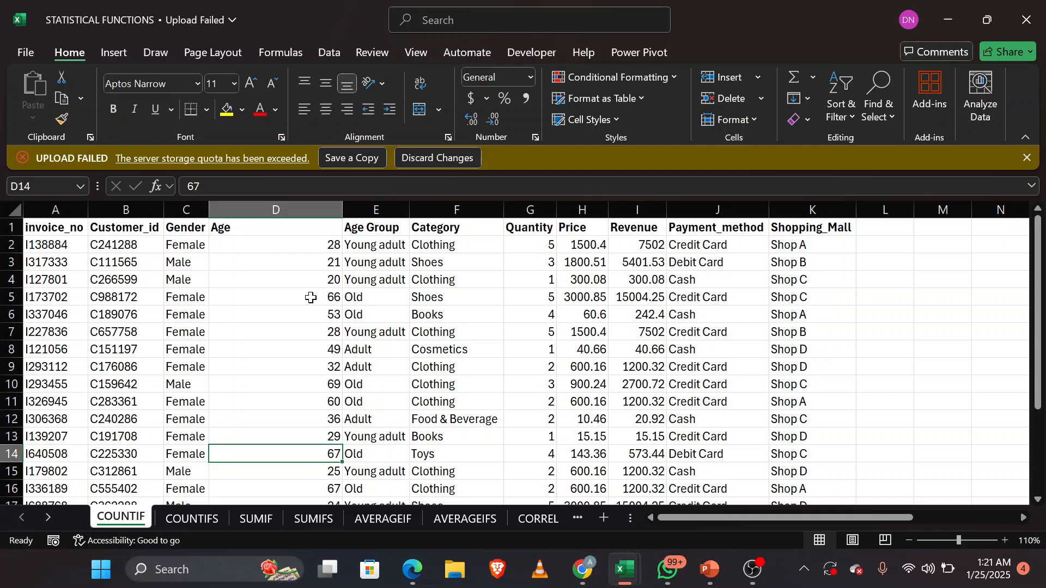
key("Down")
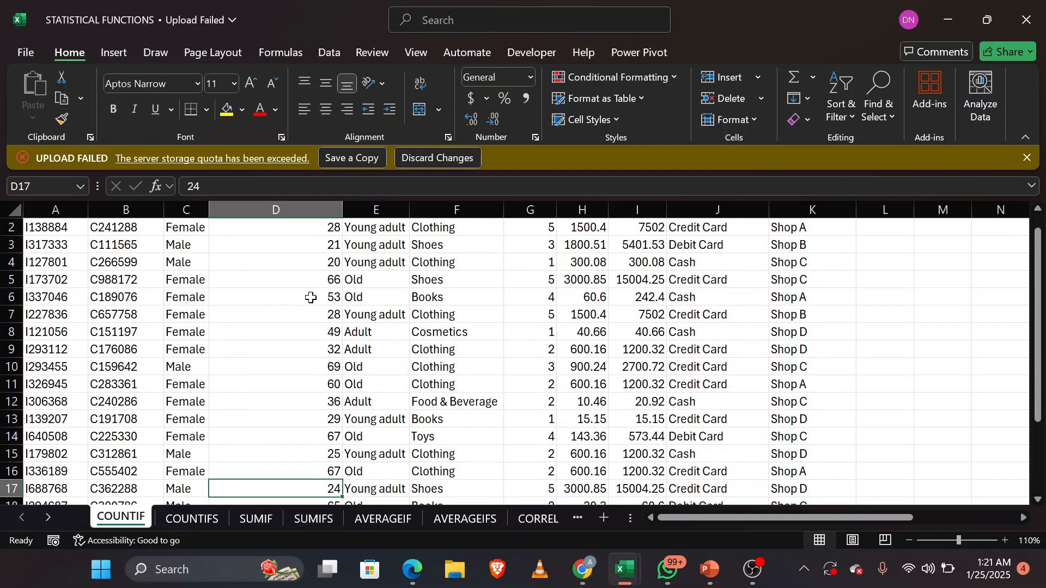
key("Down")
key("Down")
key("Down")
key("Down")
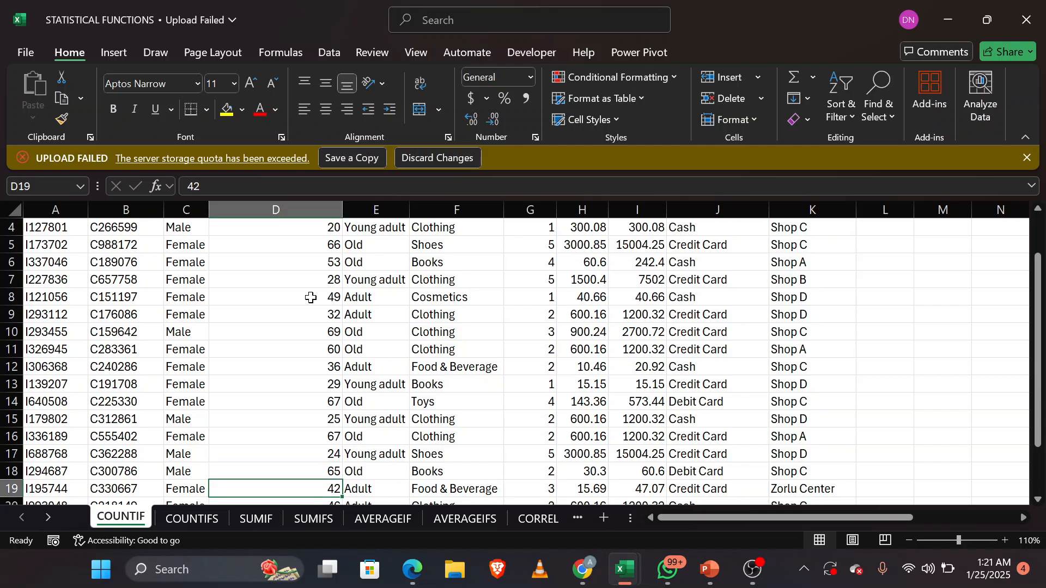
key("Down")
key("Down")
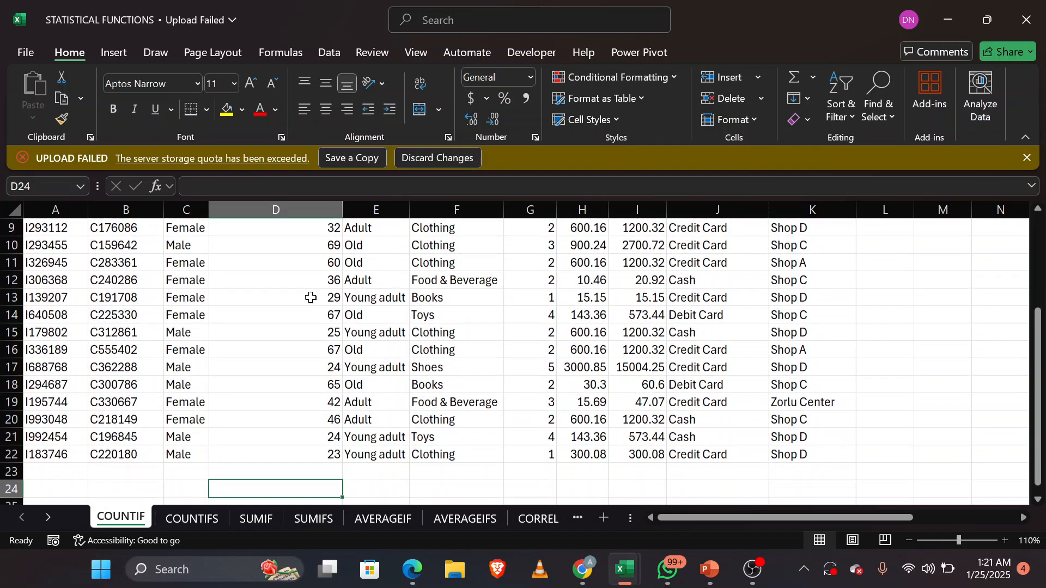
key("Up")
key("Up")
key("Up")
key("Up")
key("Up")
key("Up")
key("Up")
key("Up")
key("Up")
key("Up")
key("Up")
key("Up")
key("Up")
key("Up")
key("Up")
key("Up")
key("Up")
key("Up")
key("Up")
key("Up")
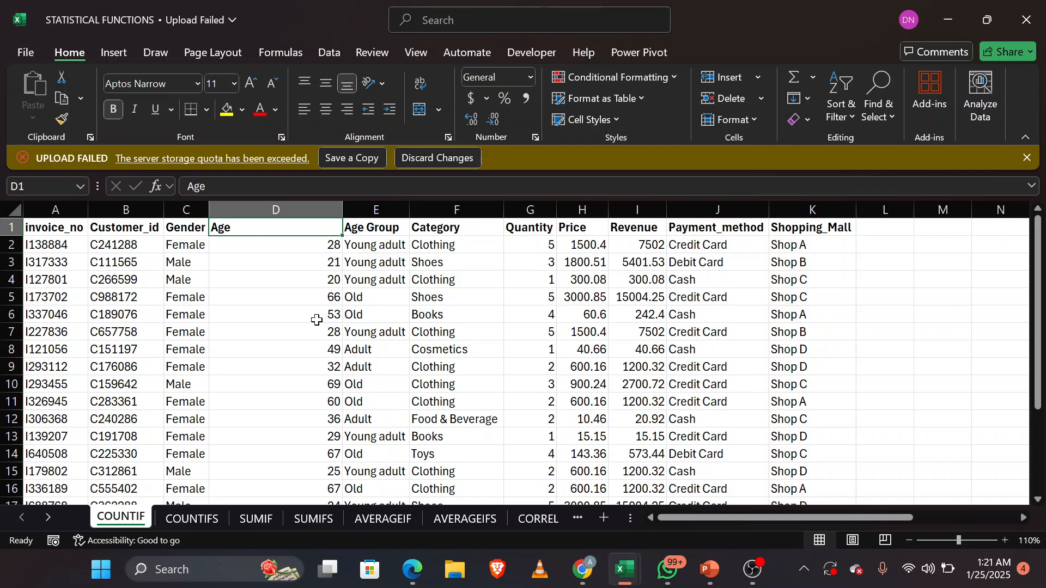
Step: Begin a COUNTIF formula in O10 under the question about how many sales were made by Shop A
scroll(639, 391, "right", 5)
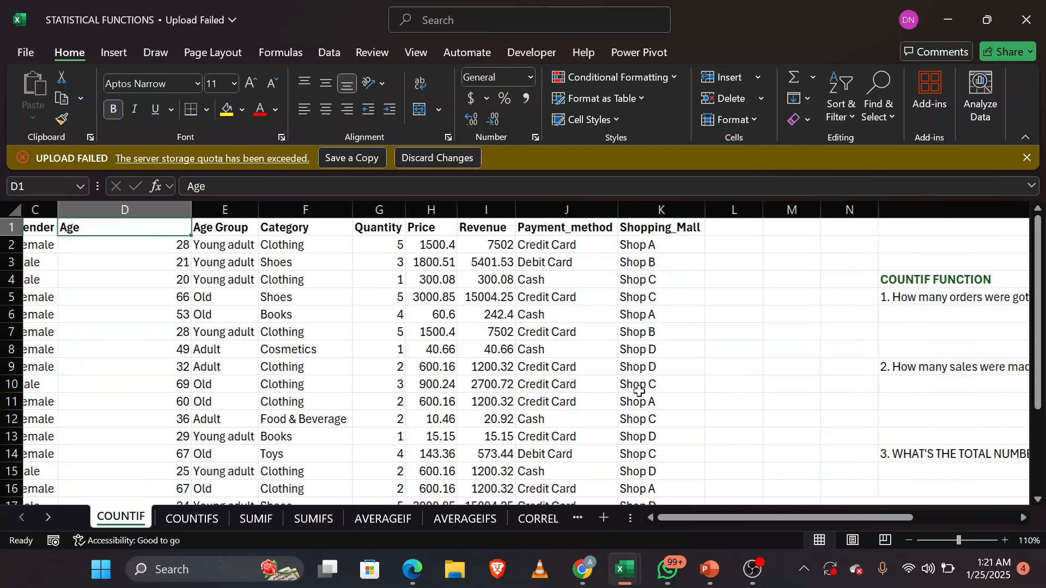
scroll(639, 391, "right", 1)
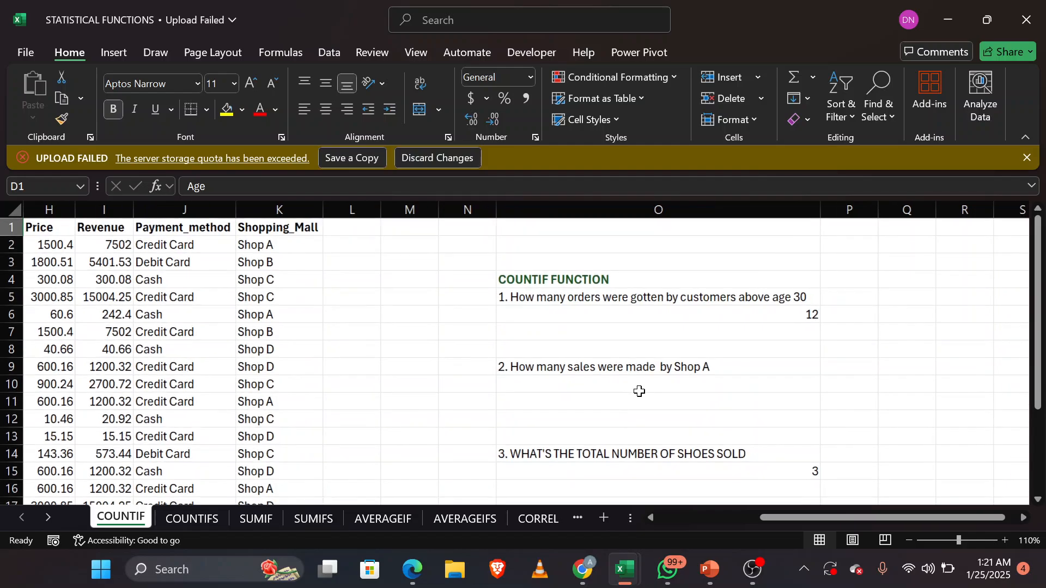
left_click(626, 384)
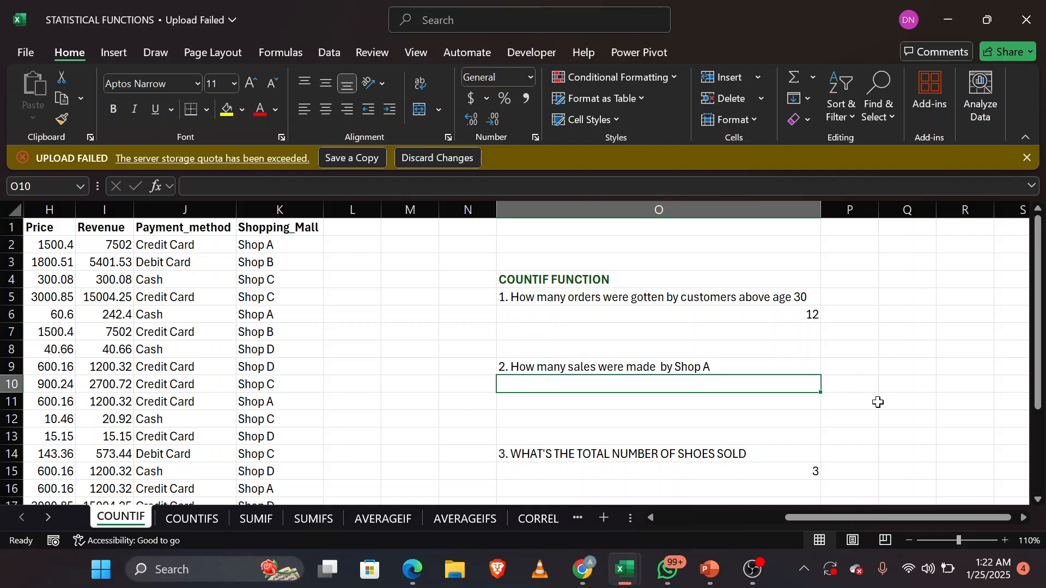
type("=")
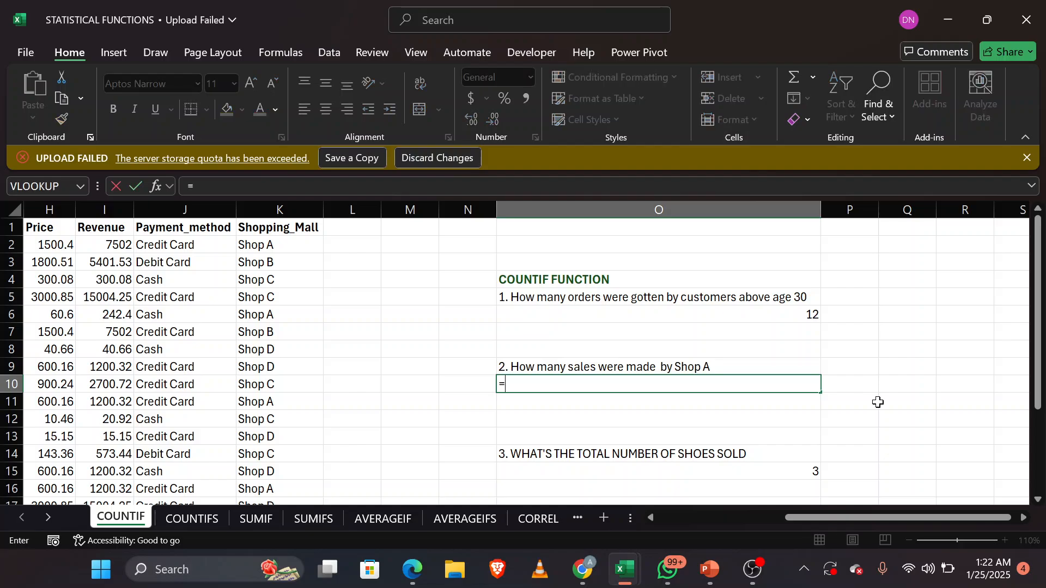
type("count")
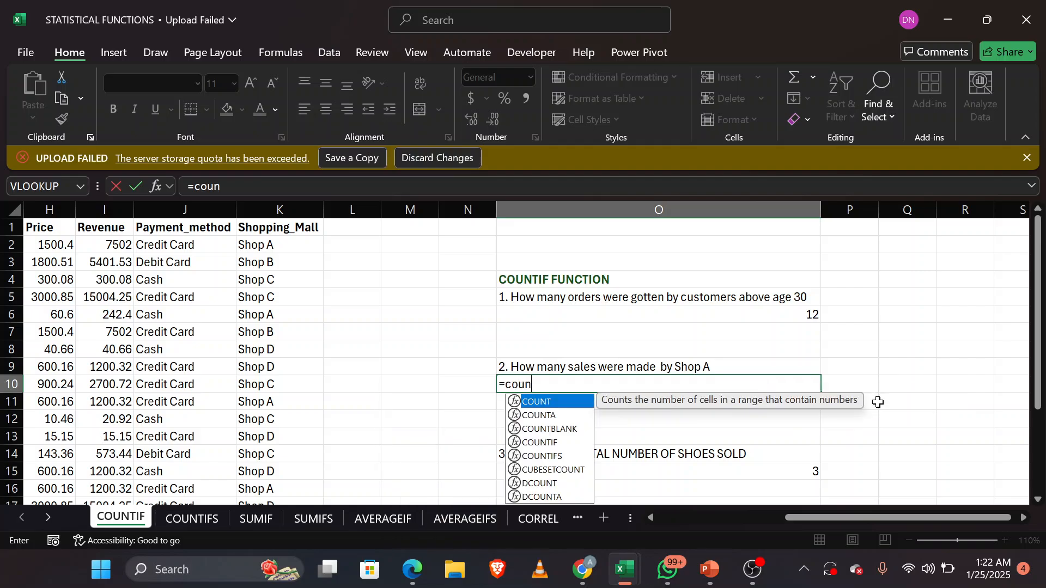
key("Down")
key("Down")
key("Down")
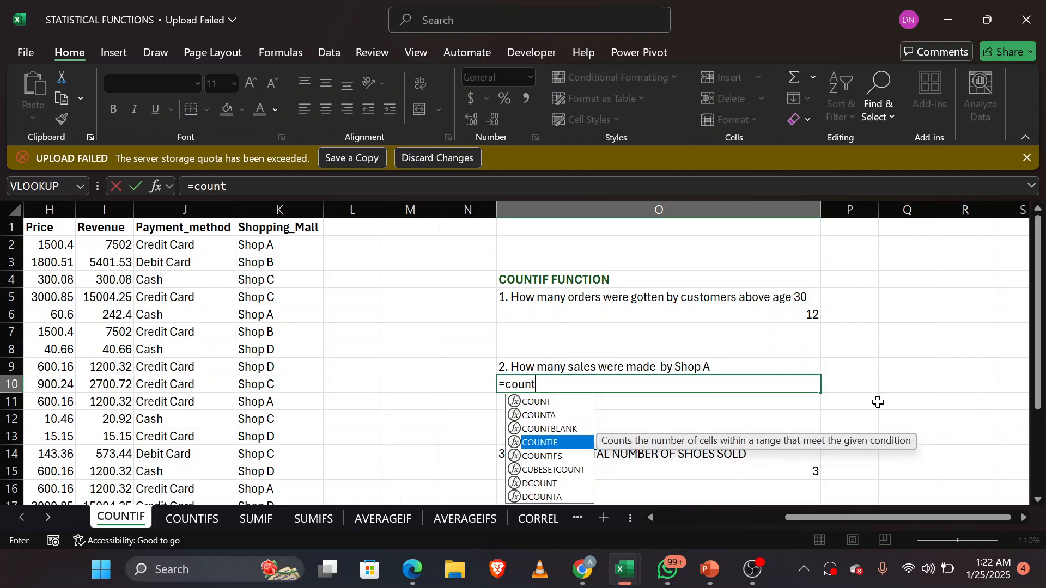
key("Escape")
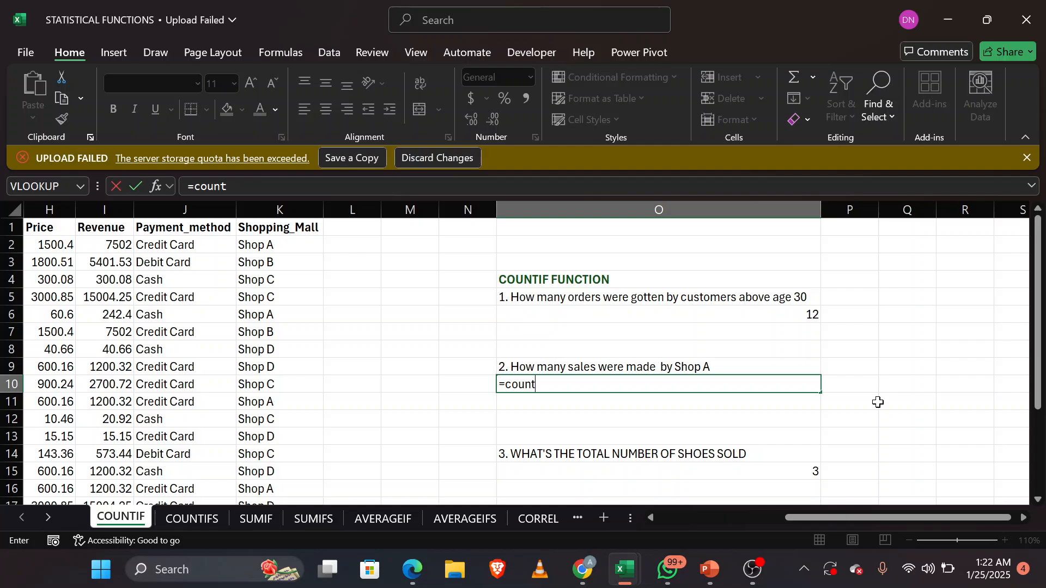
key("BackSpace")
key("Down")
key("Down")
key("Down")
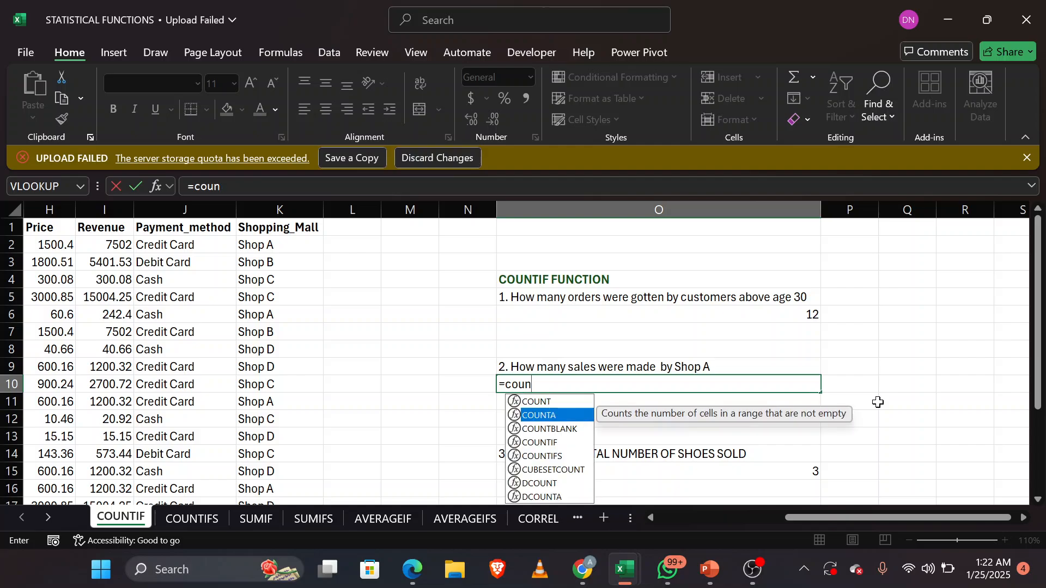
key("Tab")
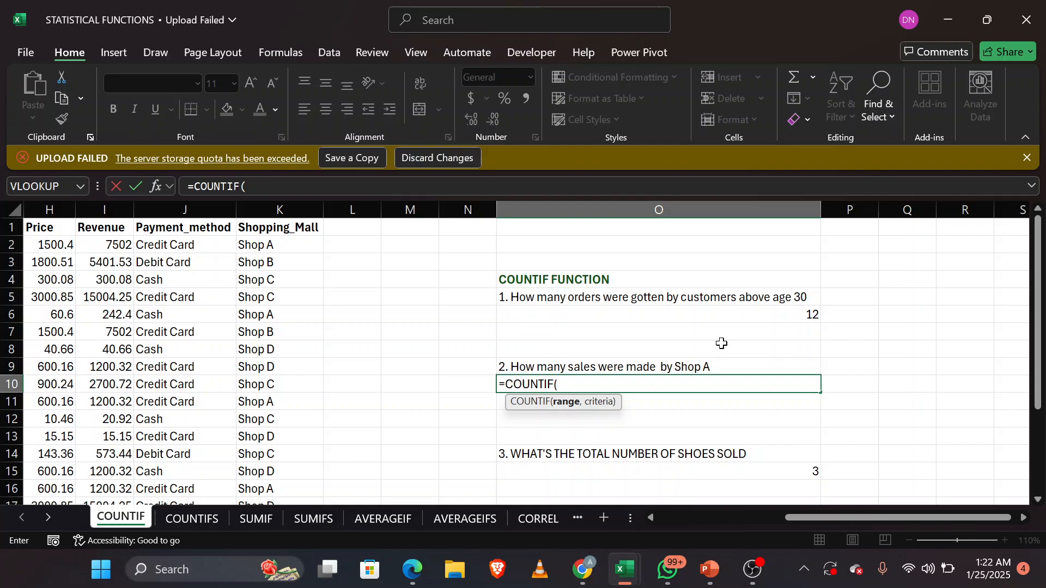
Step: Set the COUNTIF range in O10 to the Shopping_Mall values K2:K22 with K2 as the criterion, close the formula and enter it
left_click_drag(299, 243, 271, 436)
scroll(713, 380, "up", 3)
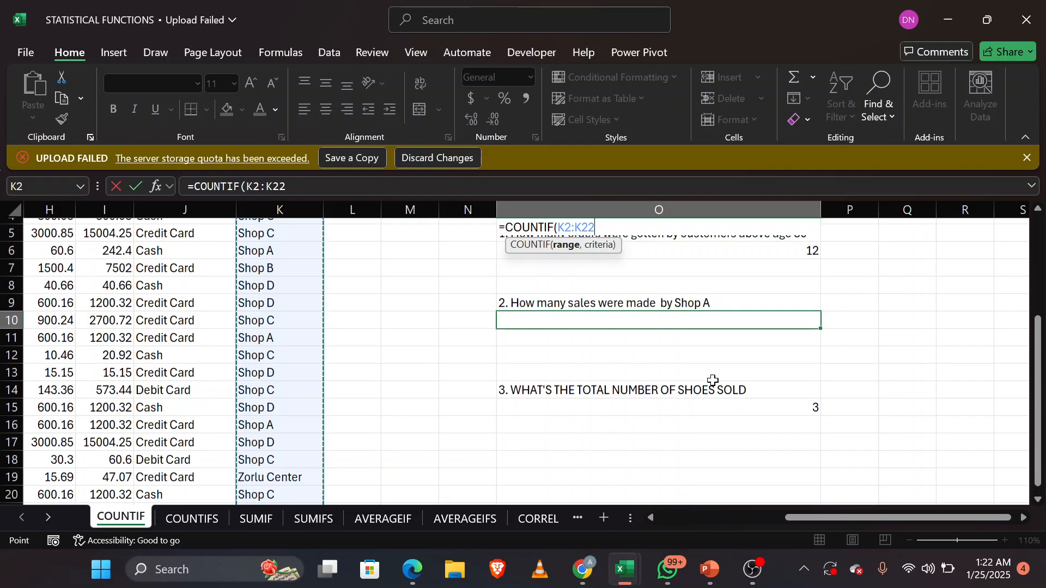
type(",")
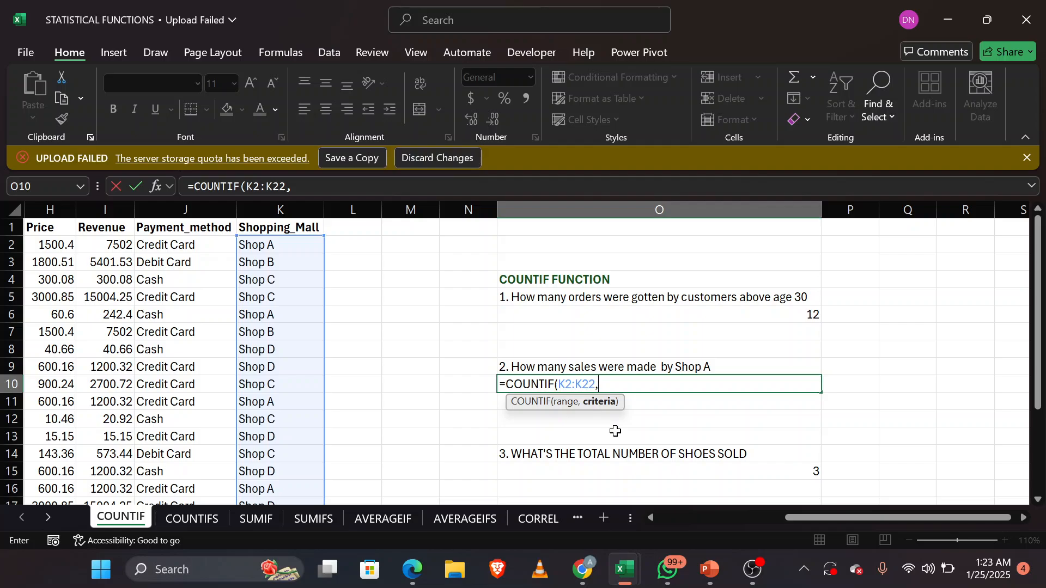
left_click(302, 245)
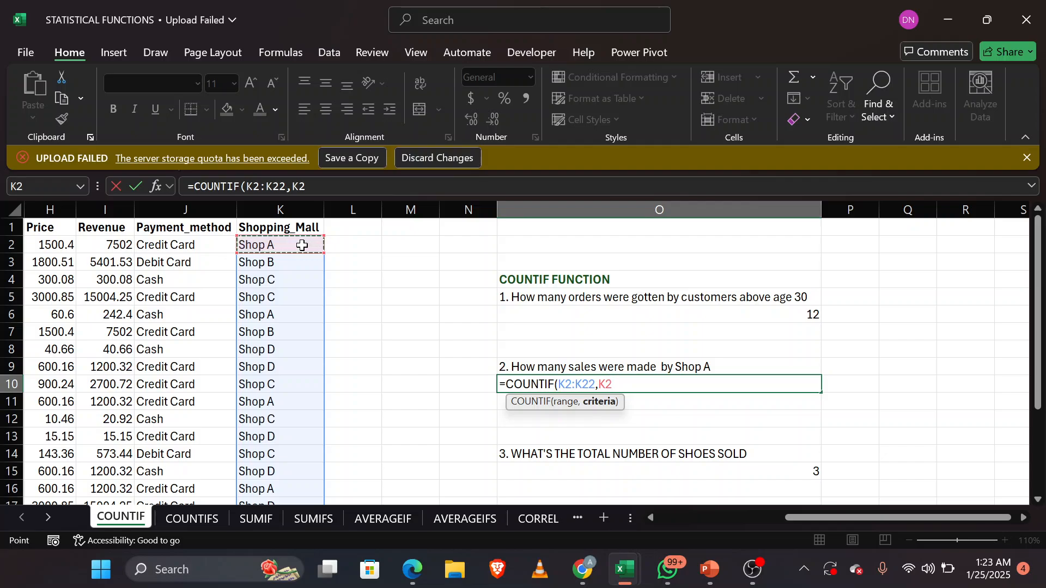
type(")")
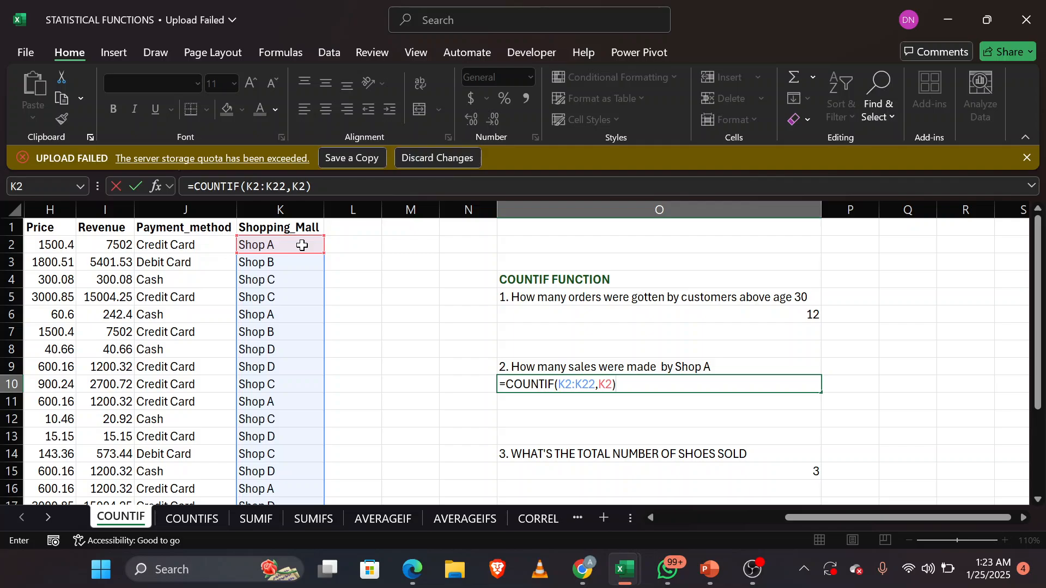
key("Return")
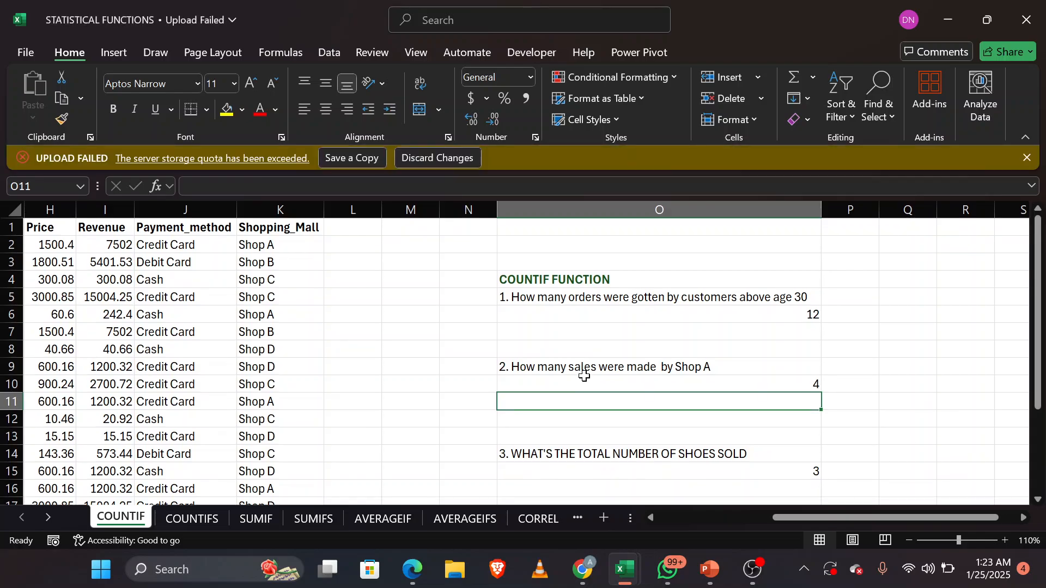
Step: Open the COUNTIFS sheet and clear the existing answer formulas in N7 and N14 below the two practice questions
left_click(198, 519)
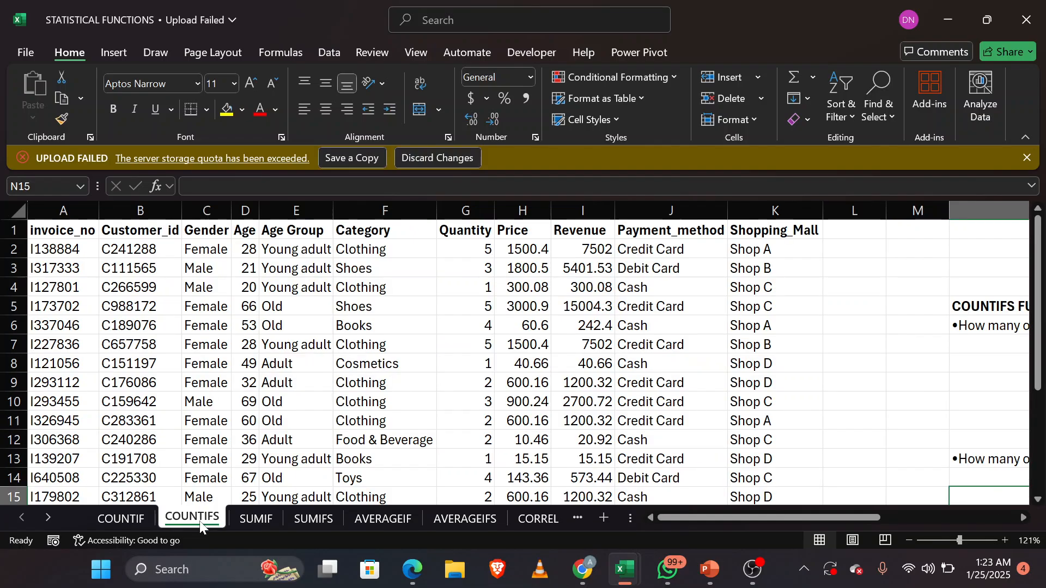
scroll(852, 349, "right", 6)
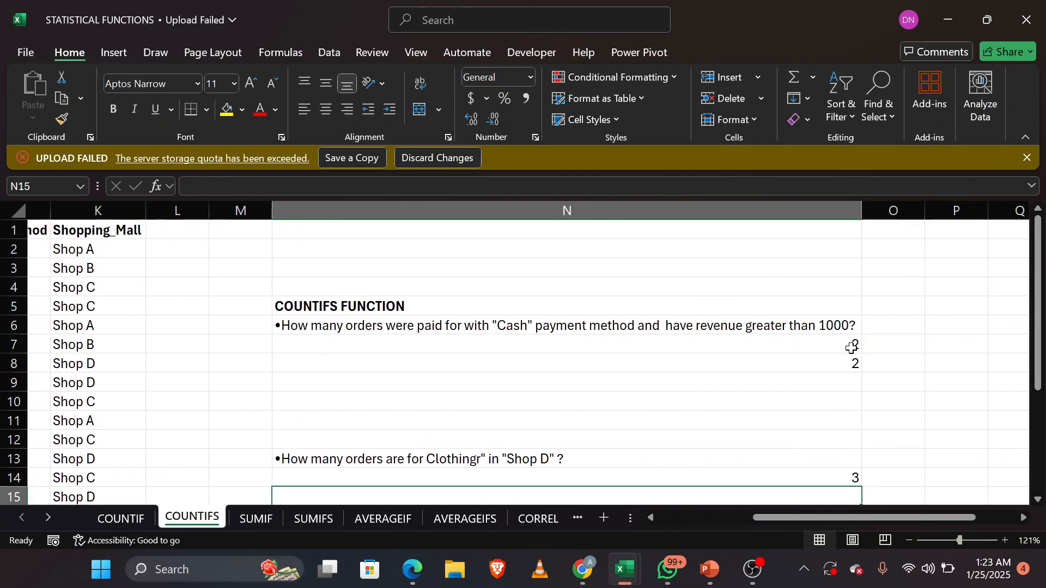
left_click(852, 348)
double_click(852, 349)
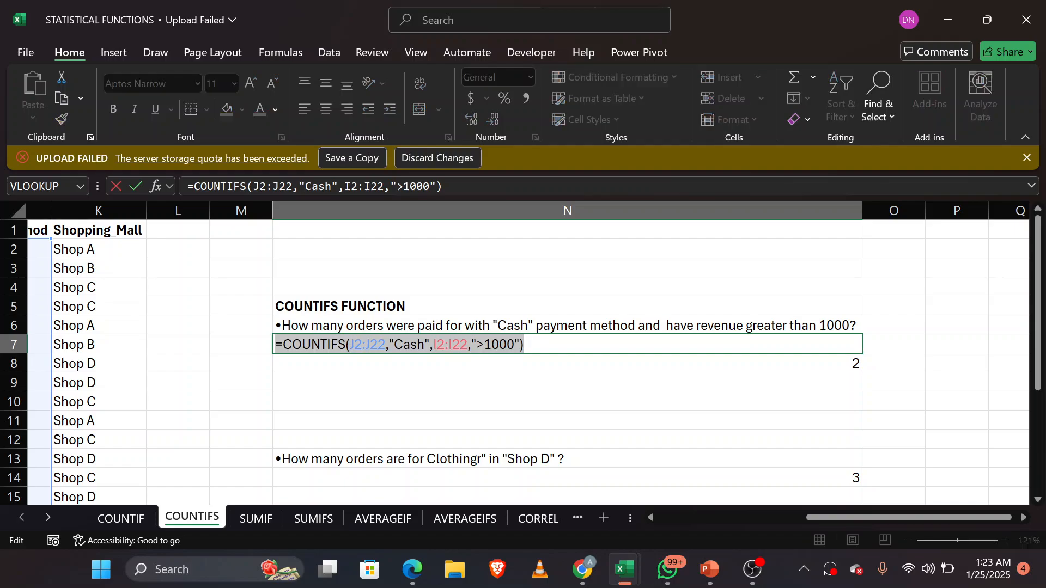
key("BackSpace")
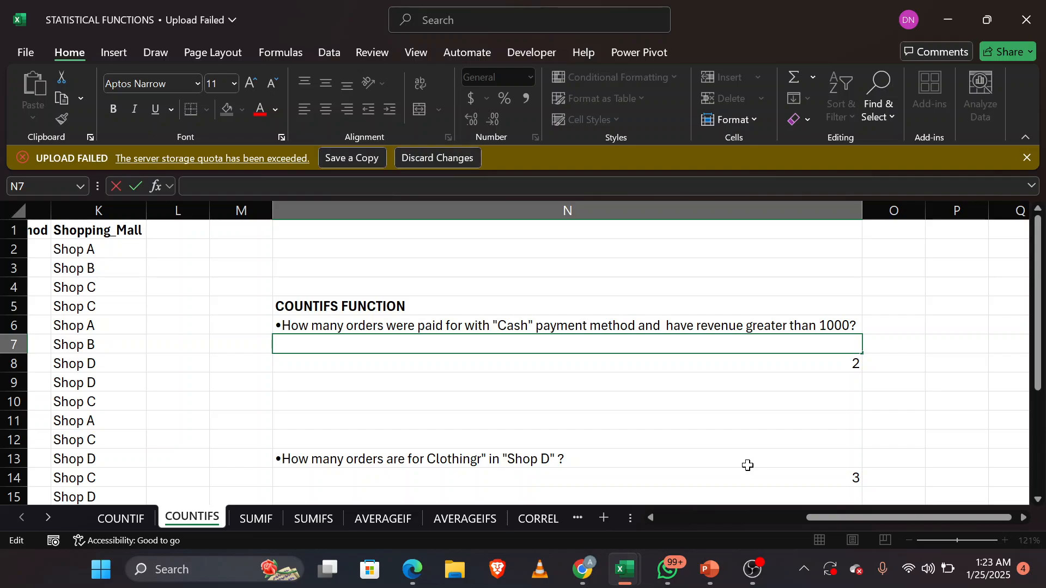
left_click(801, 477)
double_click(802, 477)
key("ctrl+a")
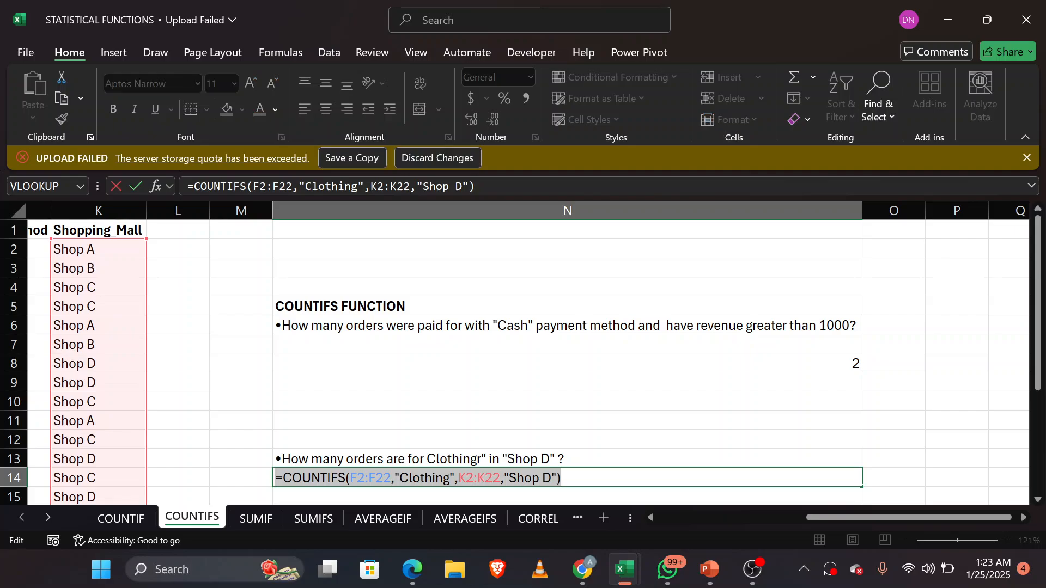
key("BackSpace")
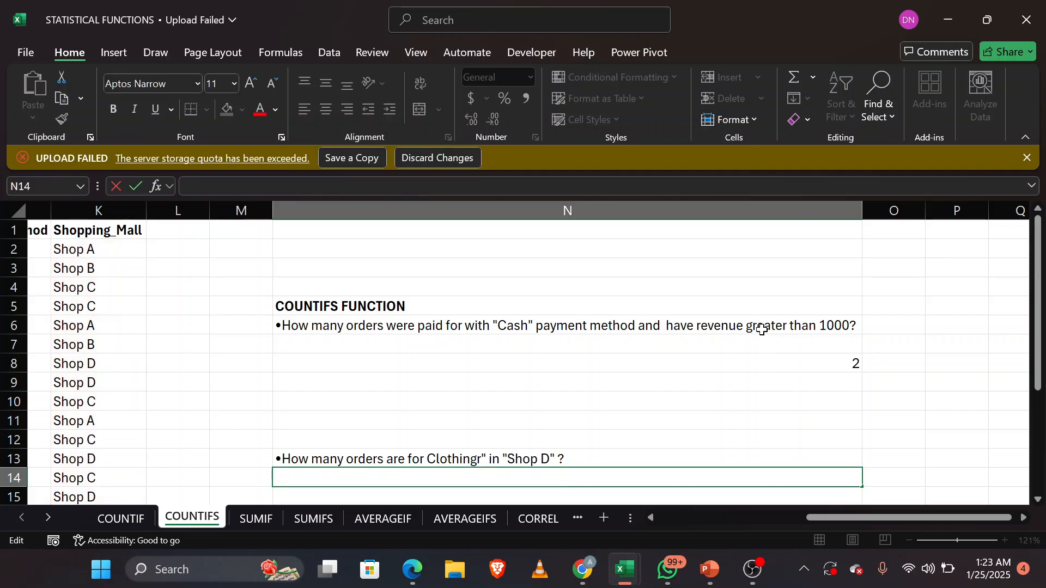
Step: Begin a COUNTIFS formula in N7 under the question about Cash orders with revenue greater than 1000
left_click(735, 342)
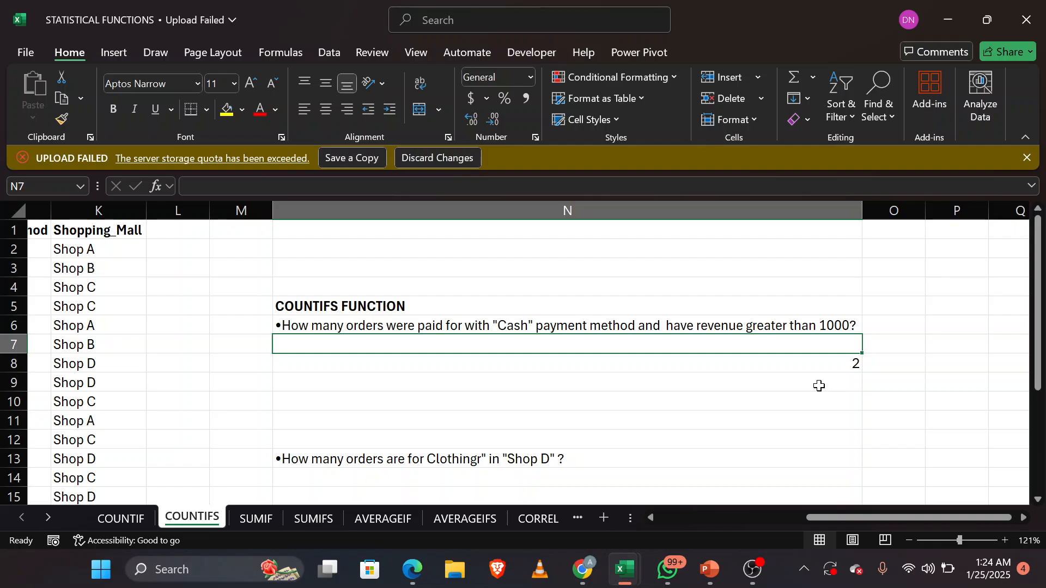
type("=")
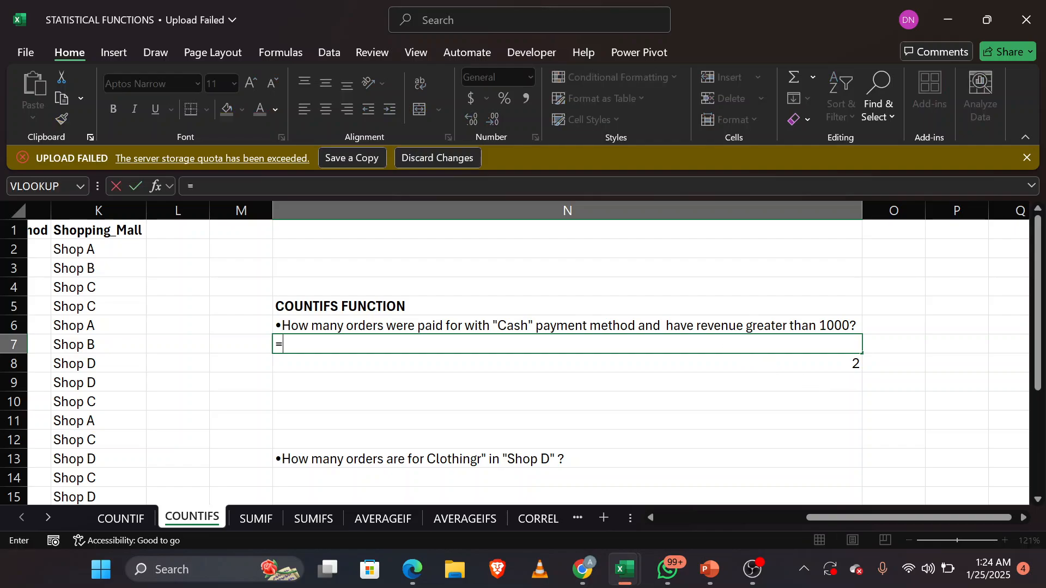
type("COU")
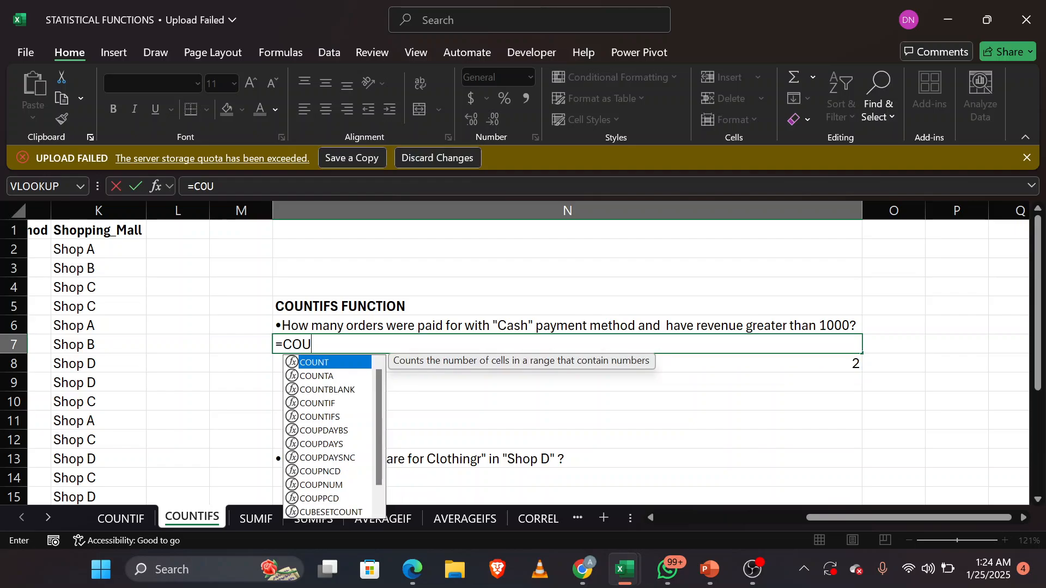
key("Down")
key("Down")
key("Down")
key("Down")
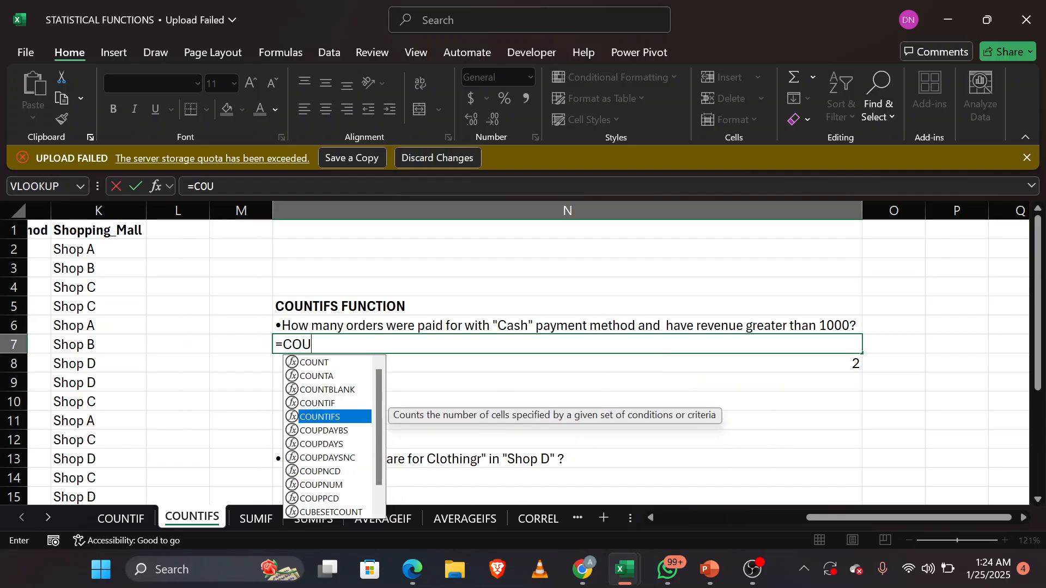
key("Tab")
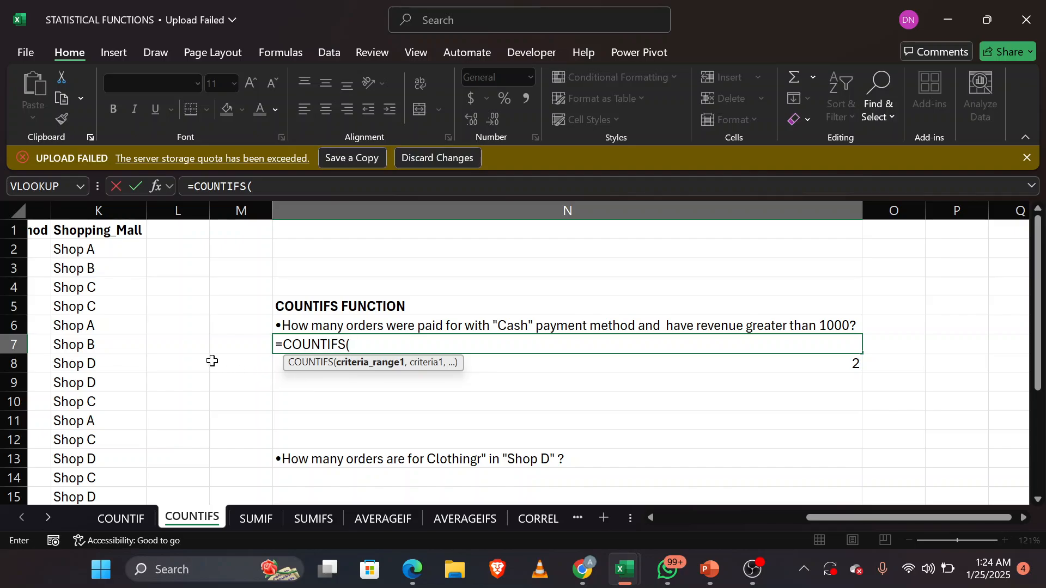
Step: Set the first COUNTIFS criteria range in N7 to the Payment_method values J2:J22 and its criterion to the Cash cell J4
scroll(212, 361, "left", 3)
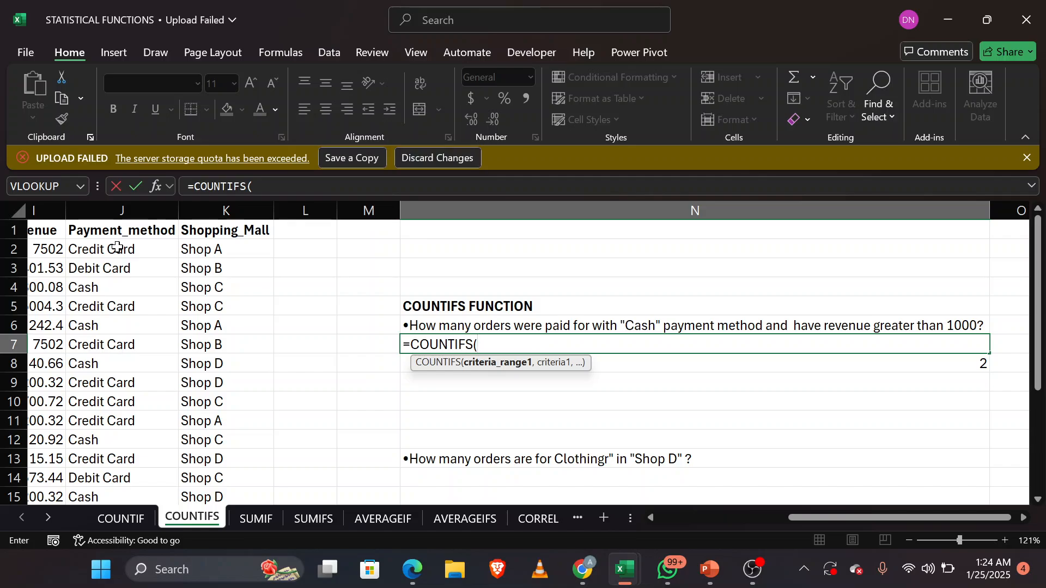
left_click_drag(118, 246, 116, 422)
scroll(242, 420, "up", 4)
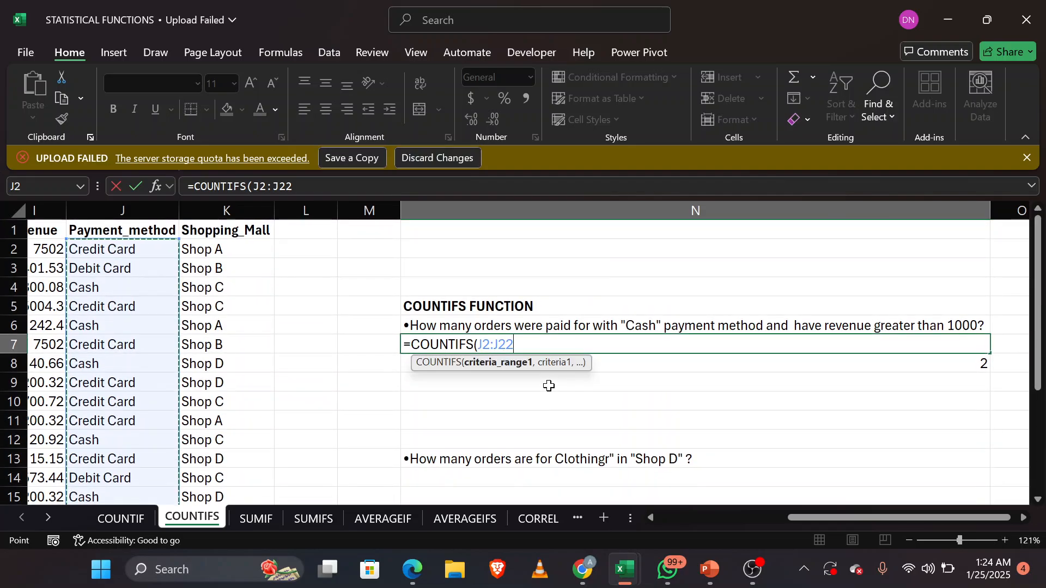
type(",")
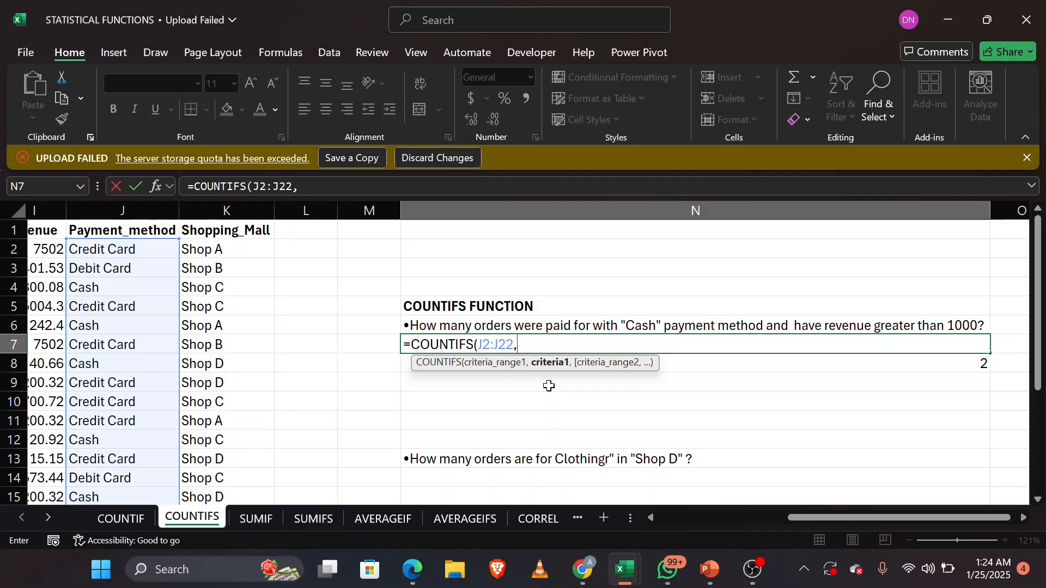
left_click(118, 288)
type(",")
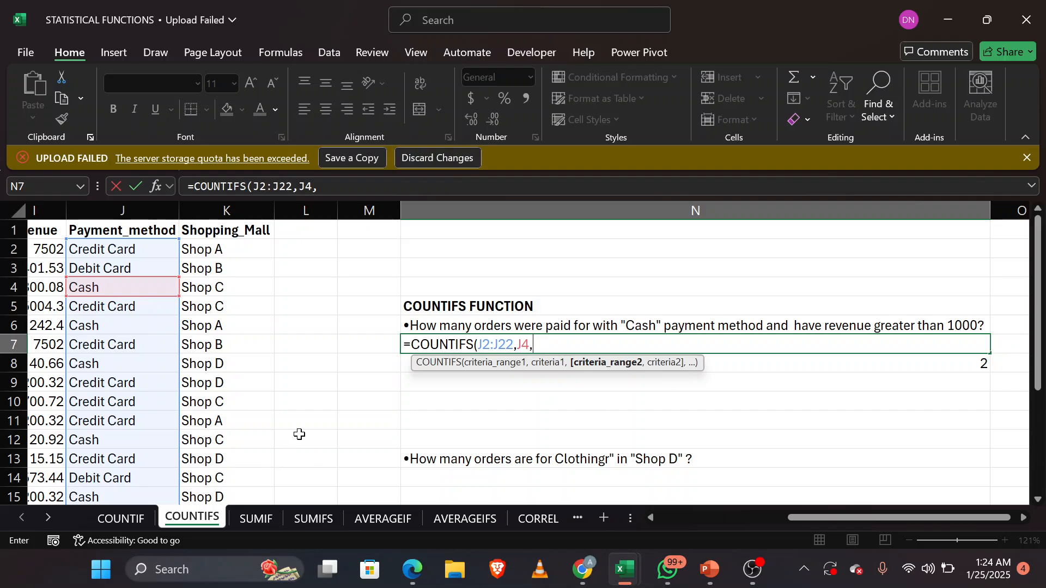
Step: Add the Revenue values I2:I22 as the second criteria range with the criterion ">1000", then close and enter the COUNTIFS formula in N7
scroll(299, 434, "left", 2)
scroll(299, 434, "left", 1)
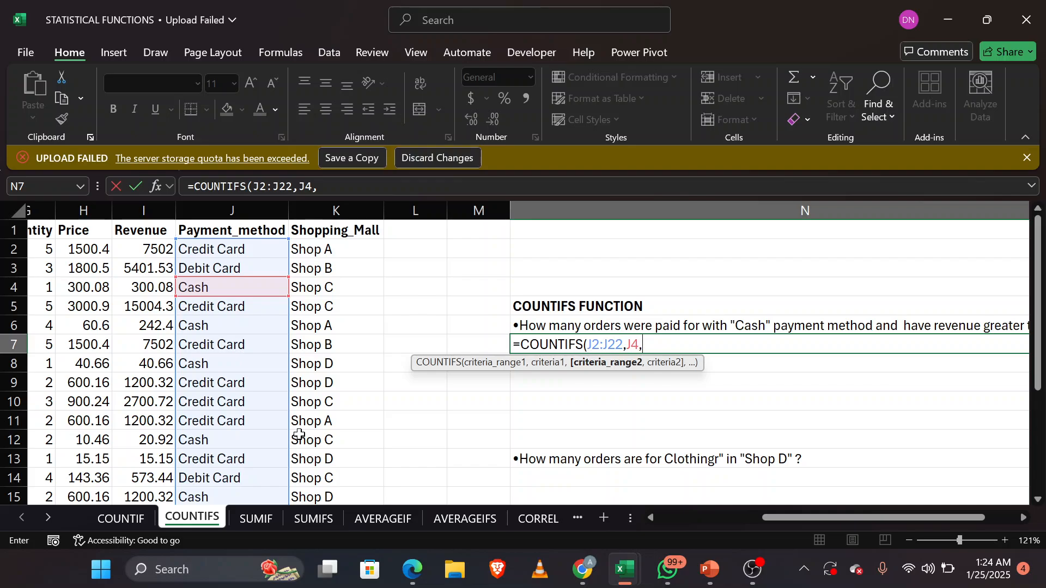
left_click(143, 251)
left_click_drag(143, 250, 133, 453)
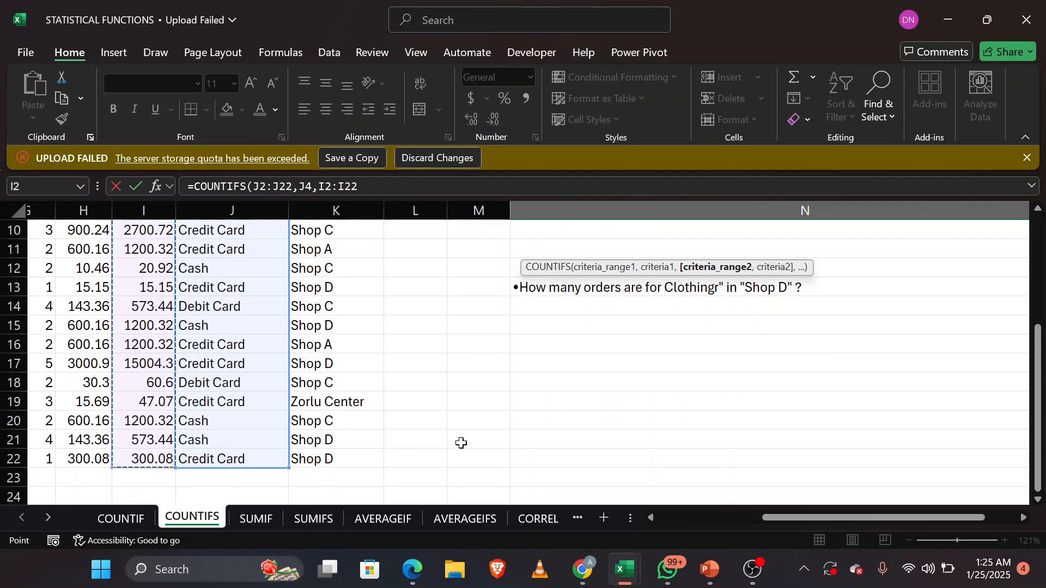
scroll(462, 443, "up", 3)
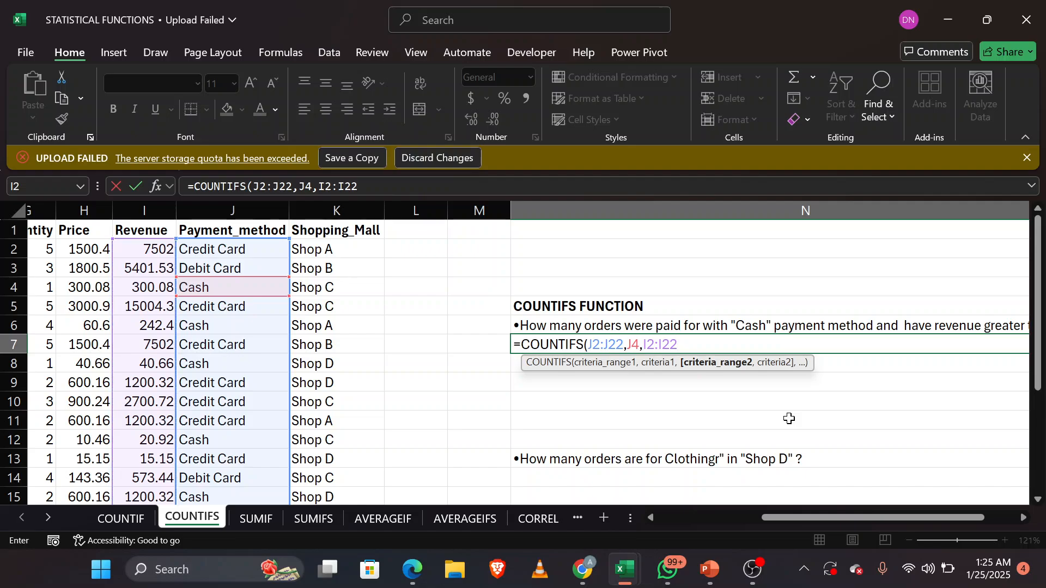
type(",\">")
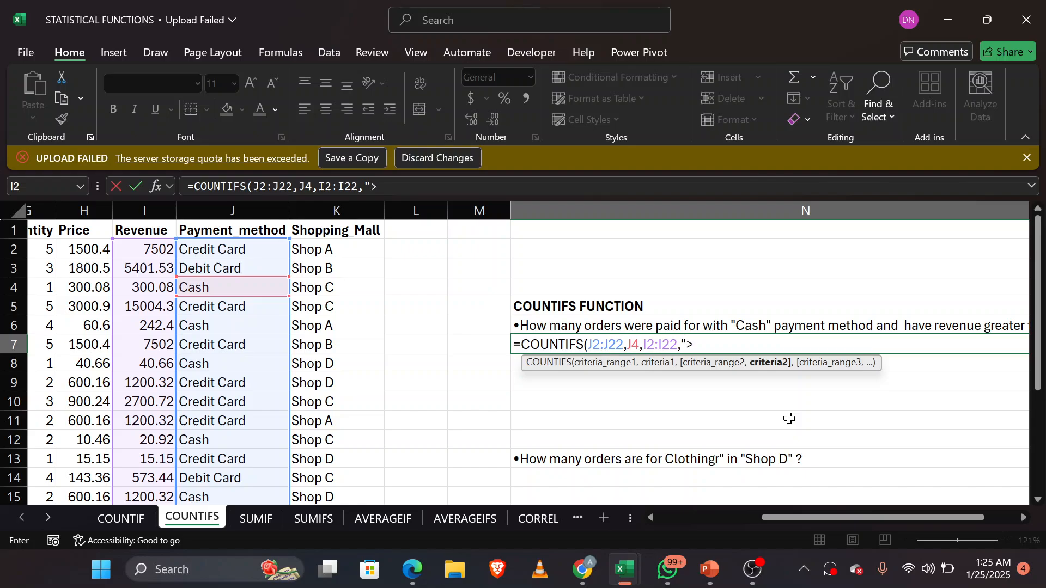
type("1000")
type(")")
key("Return")
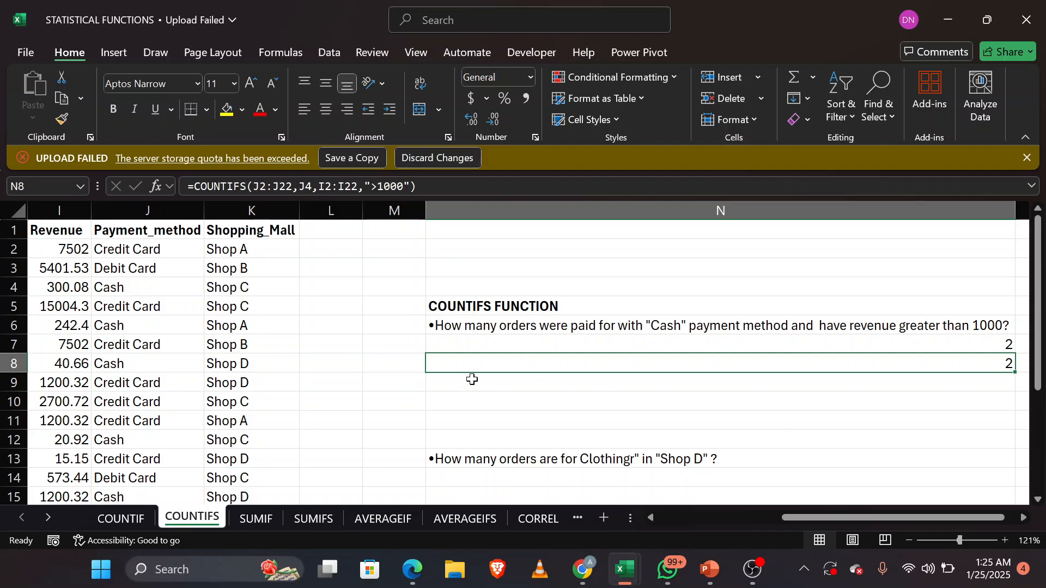
Step: Check the Cash rows in the Payment_method column against their Revenue values to verify the COUNTIFS answer for Cash orders above 1000
scroll(471, 378, "left", 6)
scroll(472, 379, "left", 1)
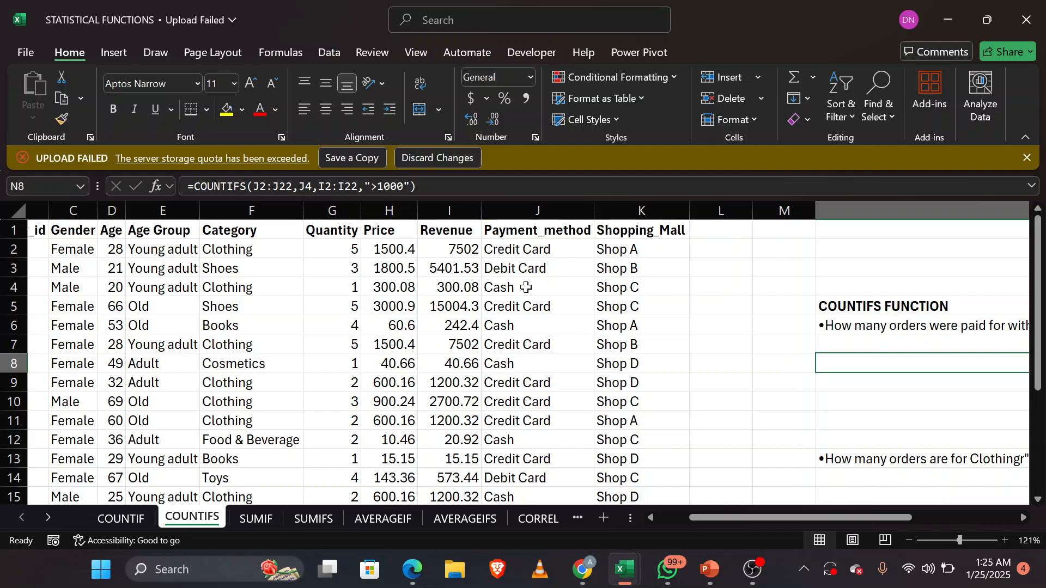
scroll(912, 393, "right", 3)
scroll(911, 394, "right", 2)
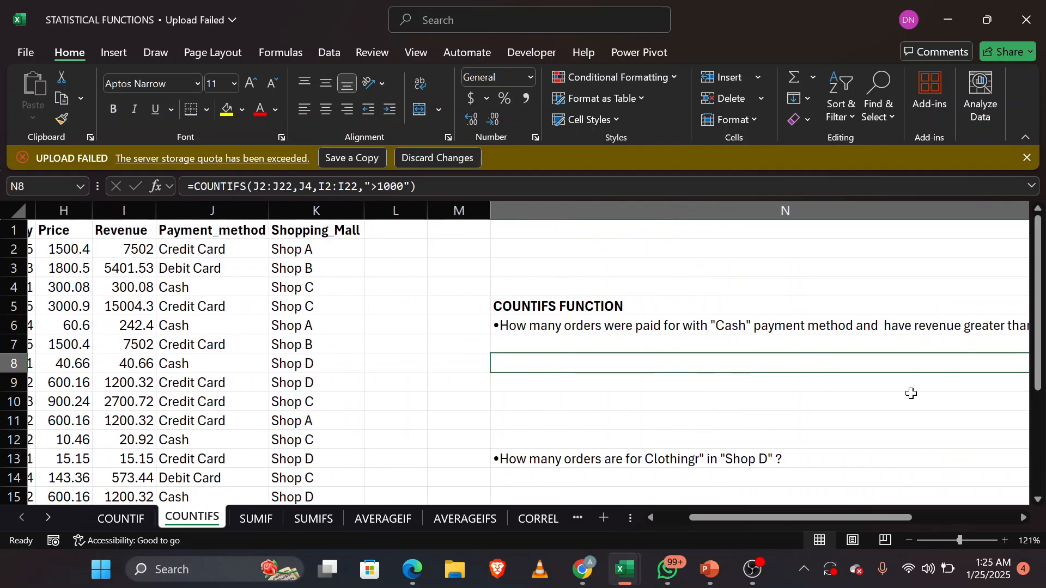
scroll(912, 393, "left", 5)
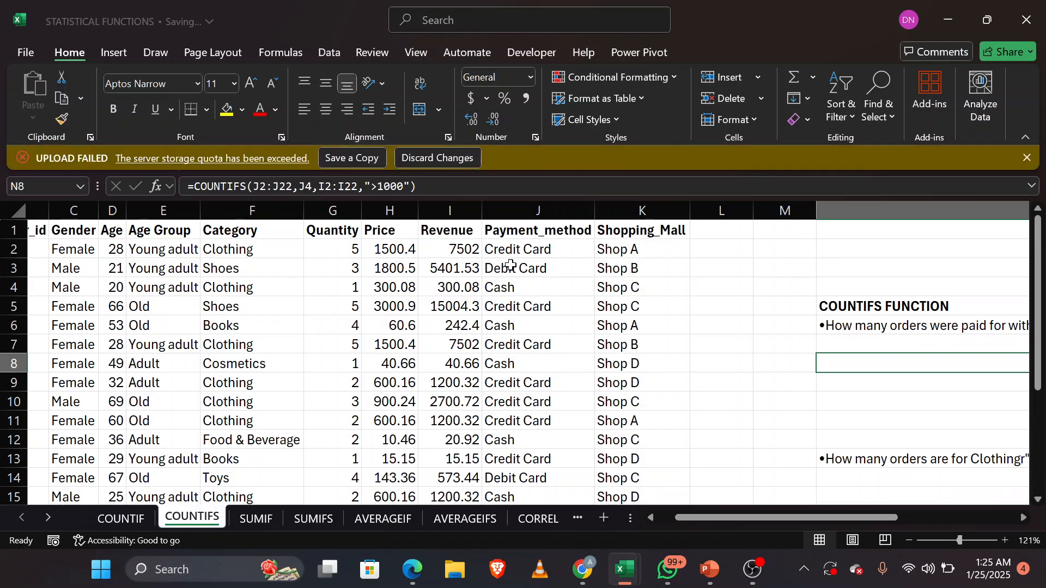
left_click(513, 286)
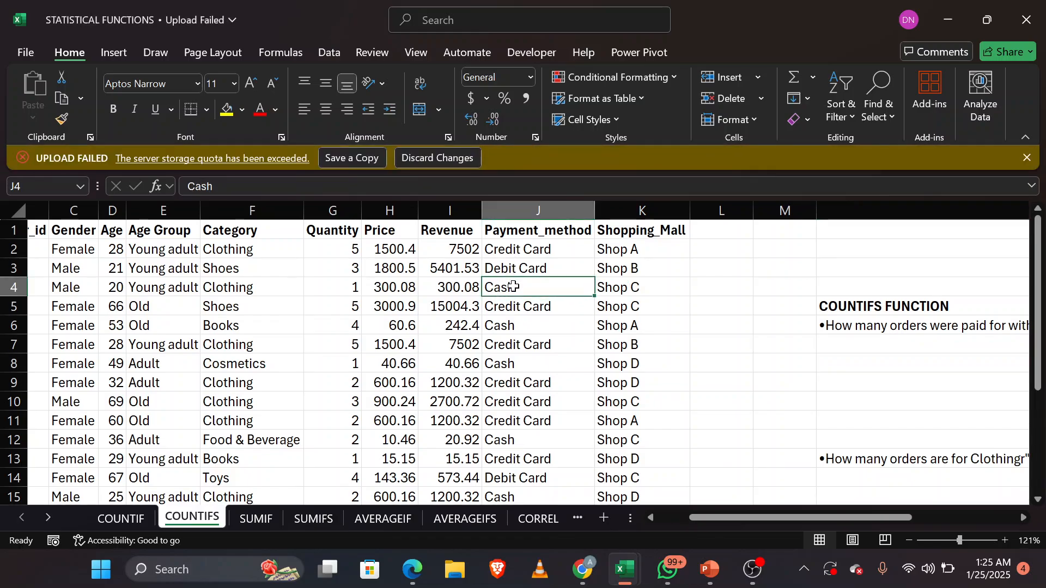
left_click(459, 287)
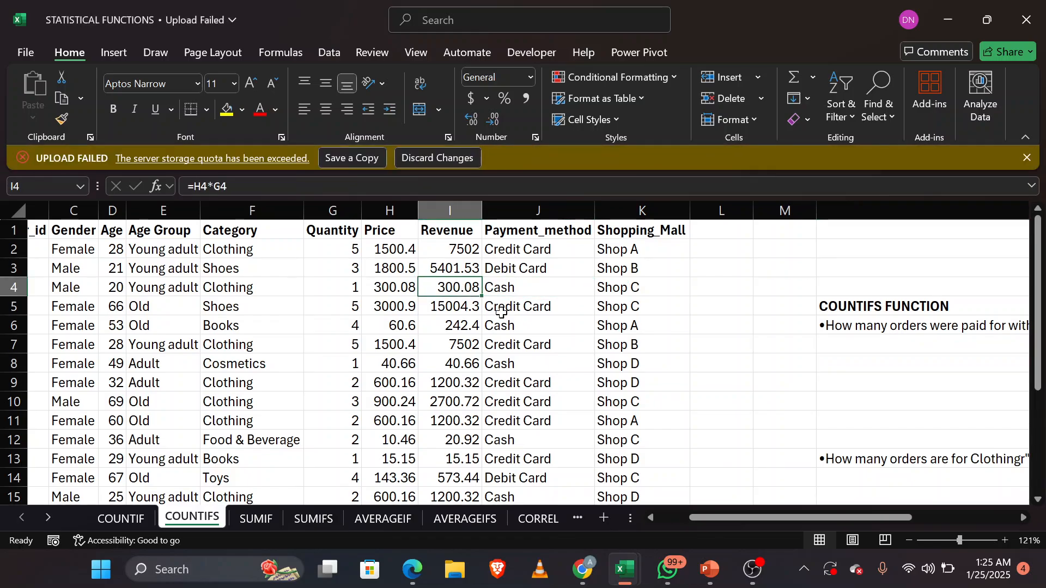
left_click(538, 328)
left_click(457, 326)
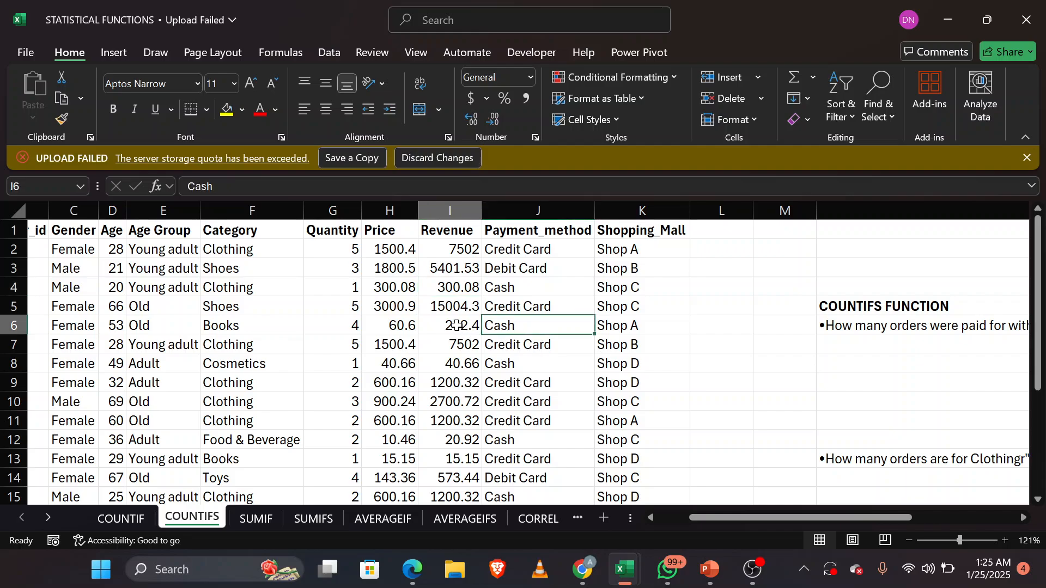
left_click(517, 364)
left_click(463, 363)
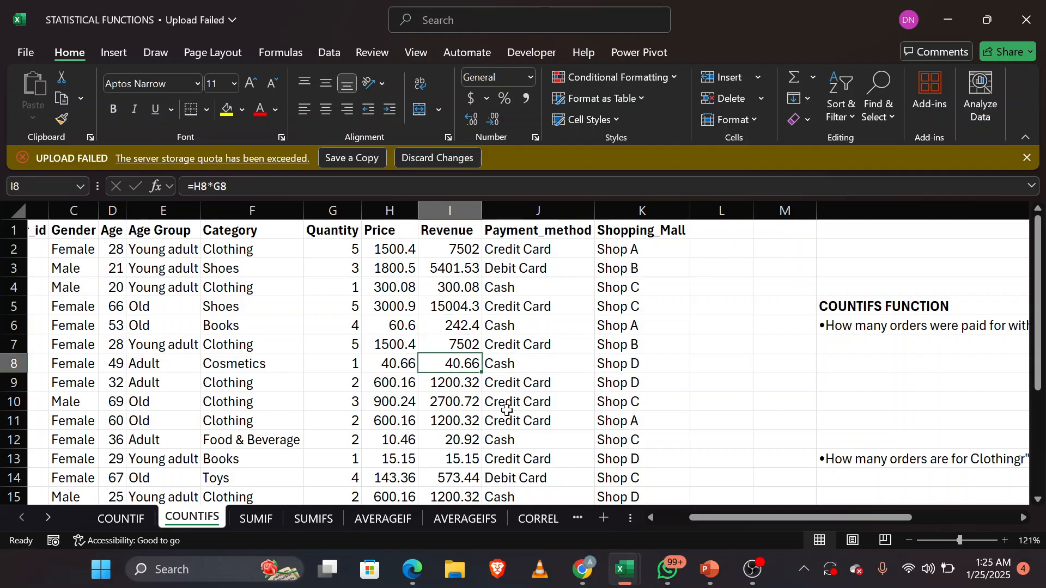
left_click(520, 441)
scroll(520, 442, "down", 3)
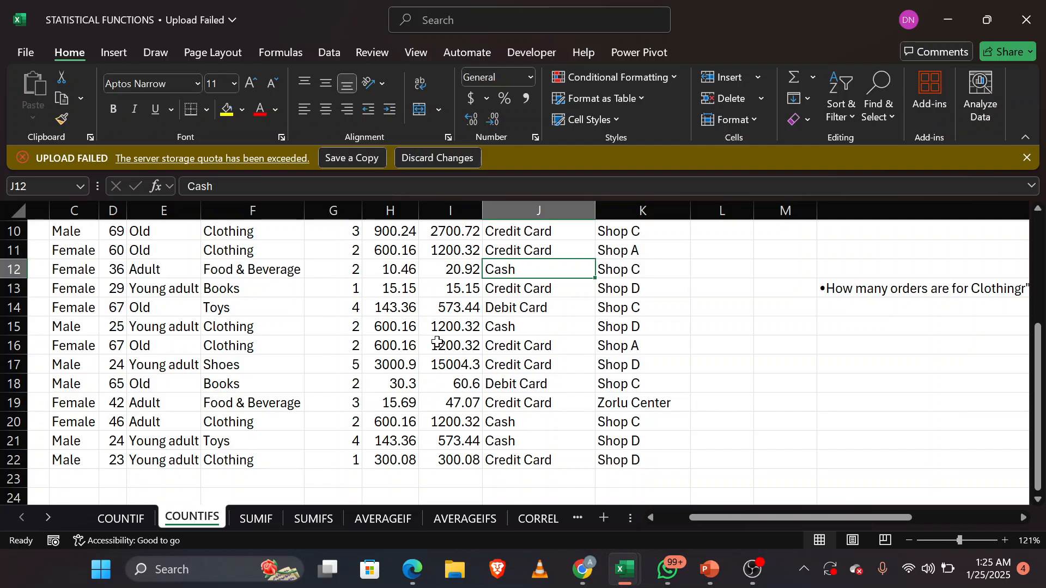
left_click(448, 365)
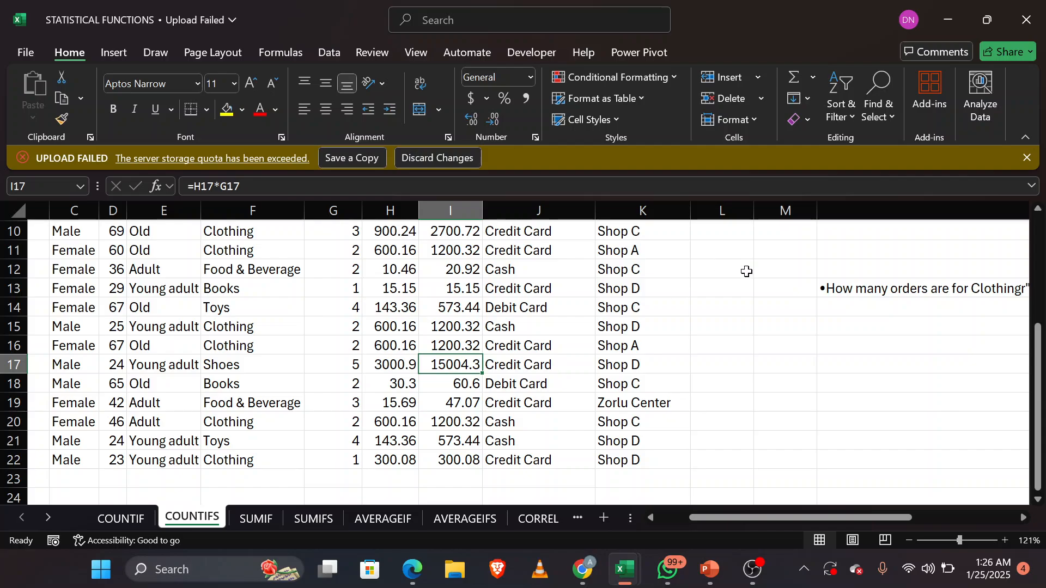
scroll(745, 271, "right", 5)
scroll(744, 270, "up", 3)
scroll(746, 272, "up", 1)
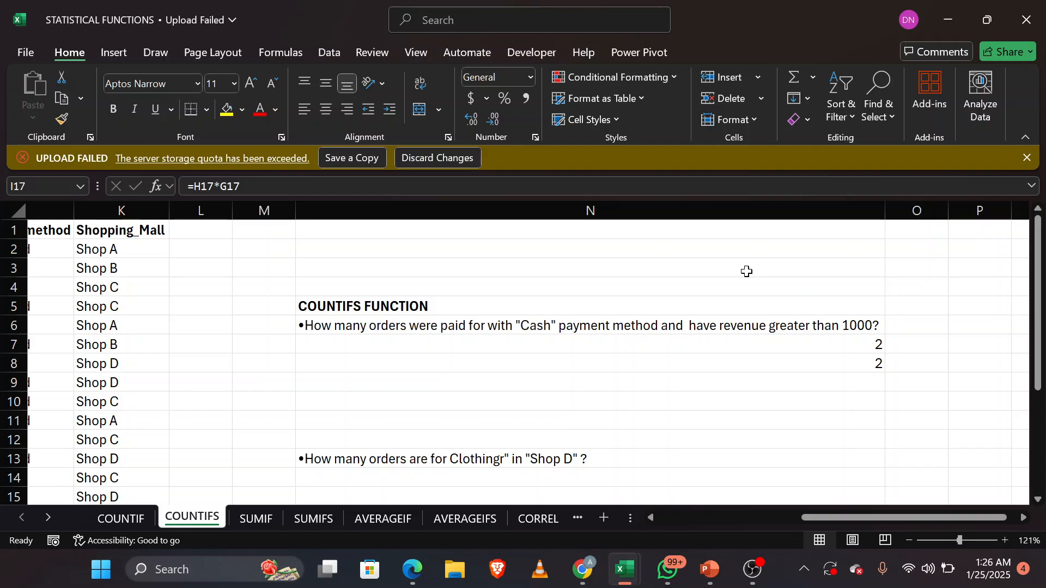
Step: Begin a COUNTIFS formula in N14 under the question about Clothing orders in Shop D
scroll(724, 414, "down", 1)
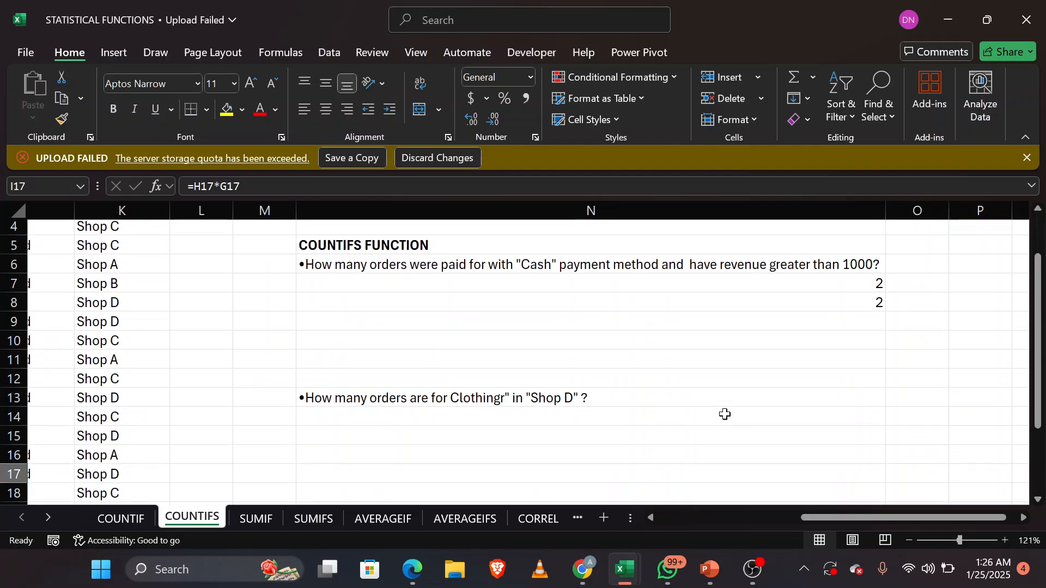
left_click(671, 415)
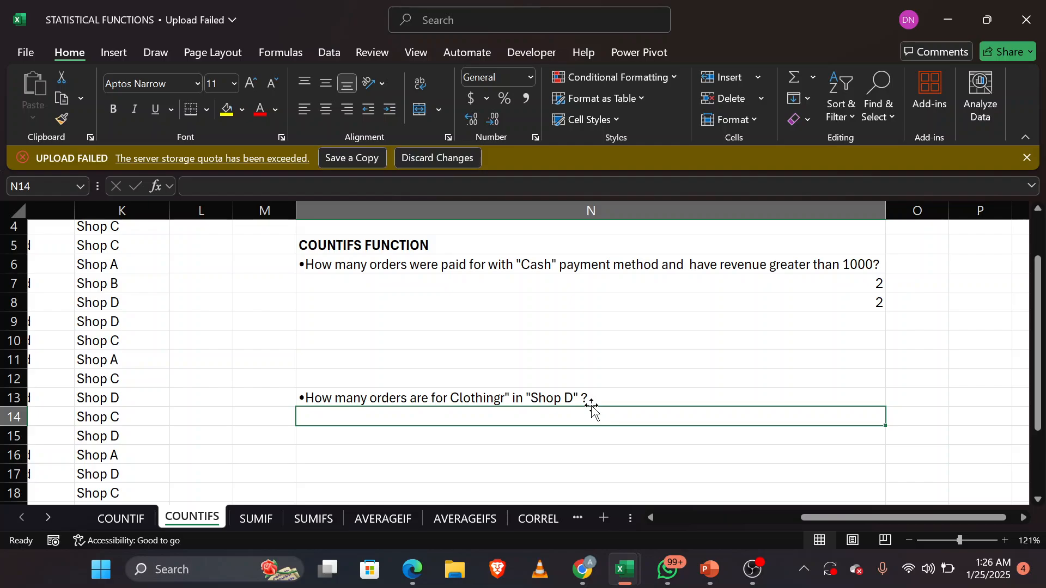
scroll(592, 409, "left", 3)
scroll(593, 408, "up", 3)
scroll(593, 409, "left", 1)
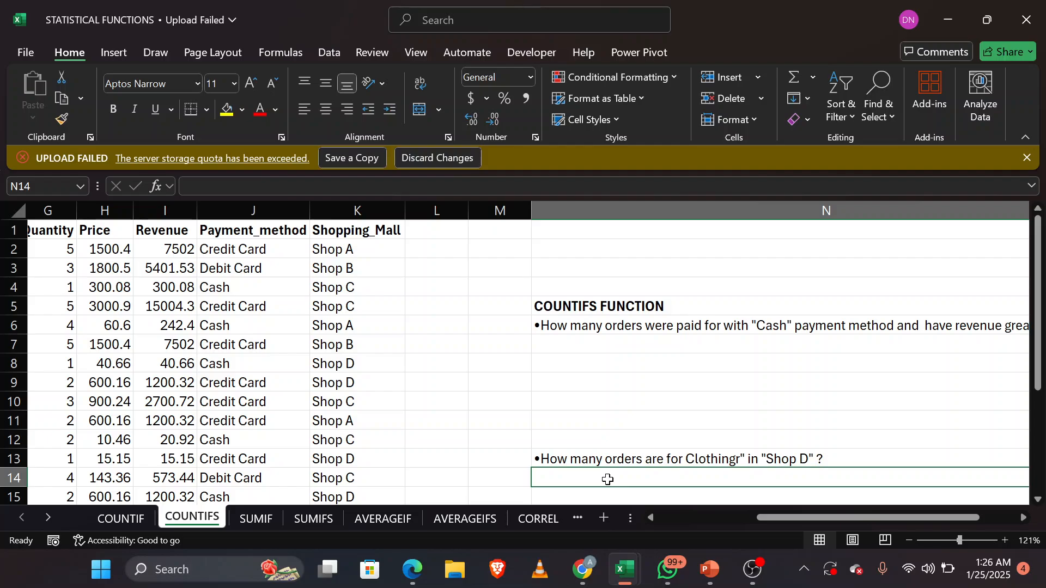
type("=C")
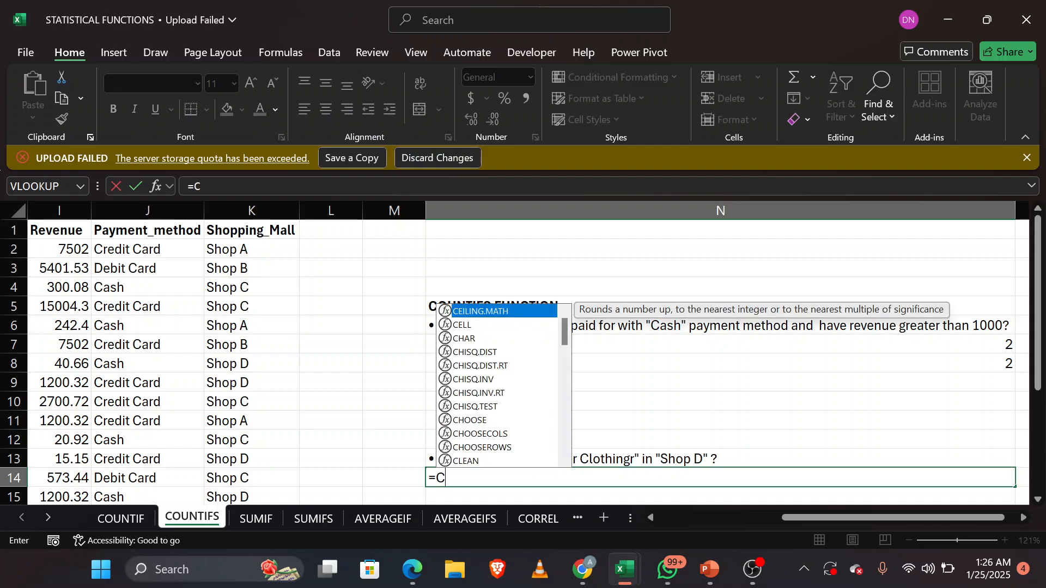
type("OUN")
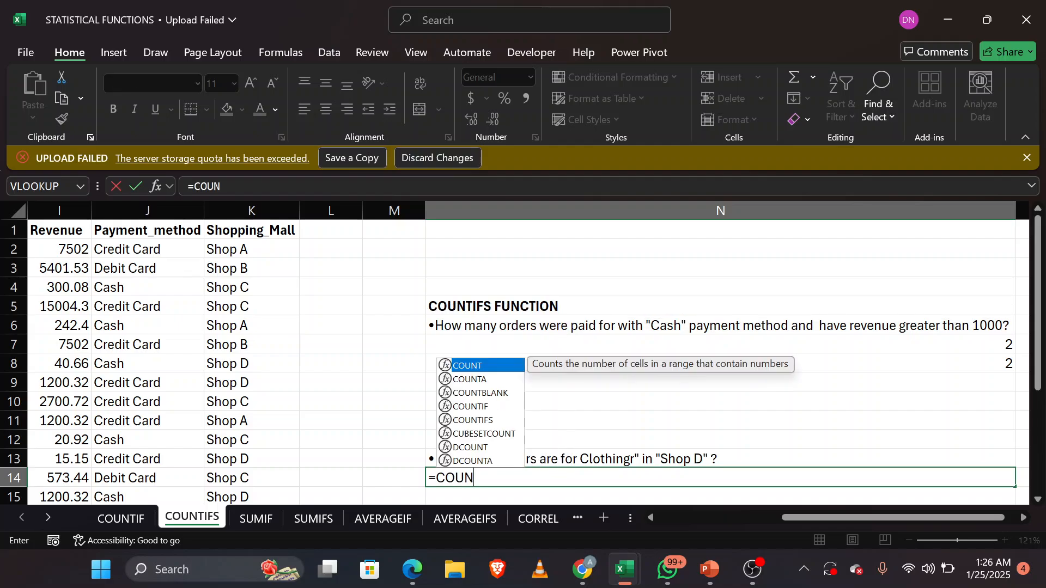
key("Down")
key("Down")
key("Down")
key("Tab")
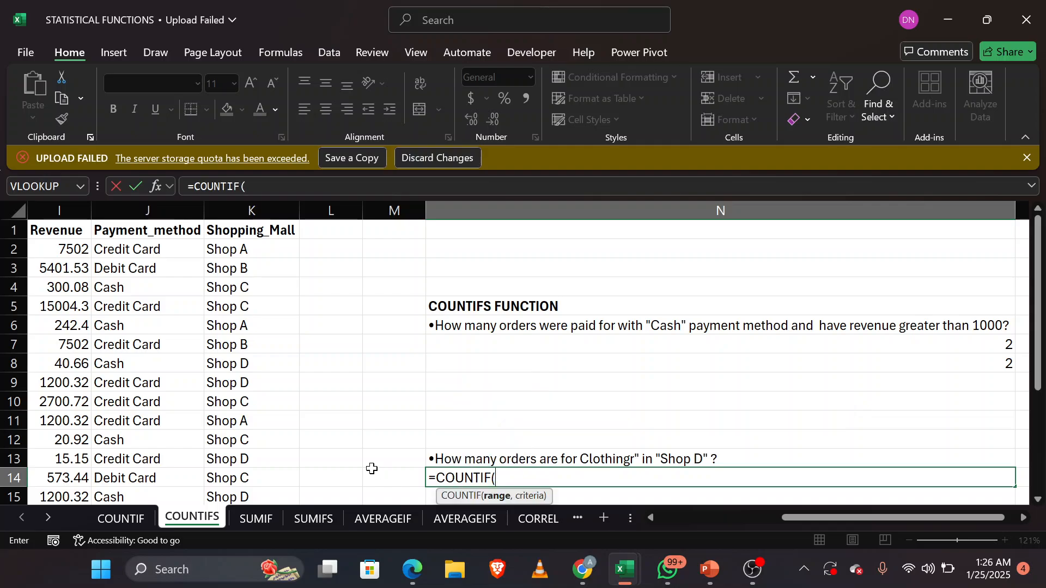
key("BackSpace")
key("Down")
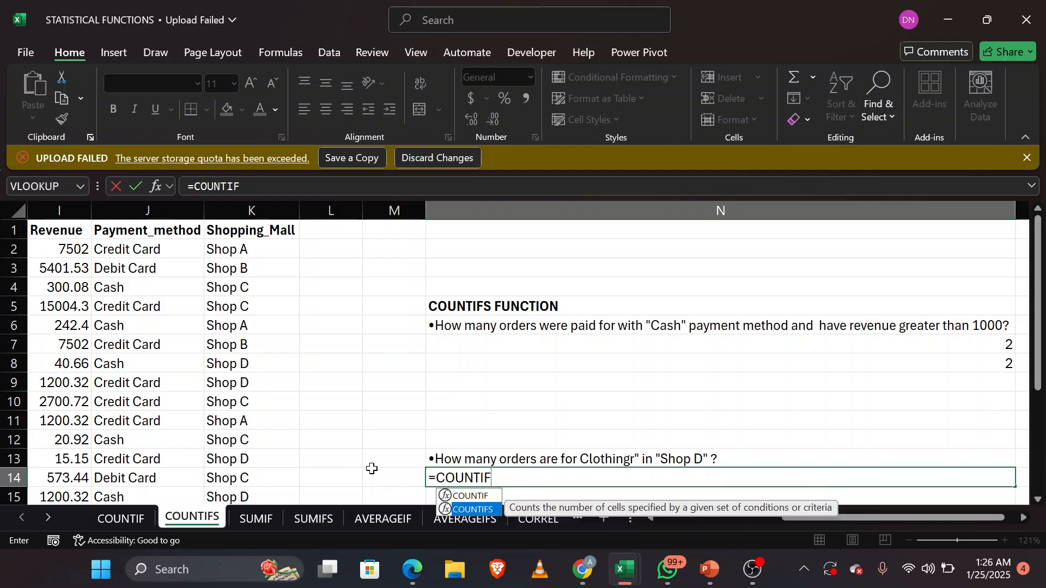
key("Tab")
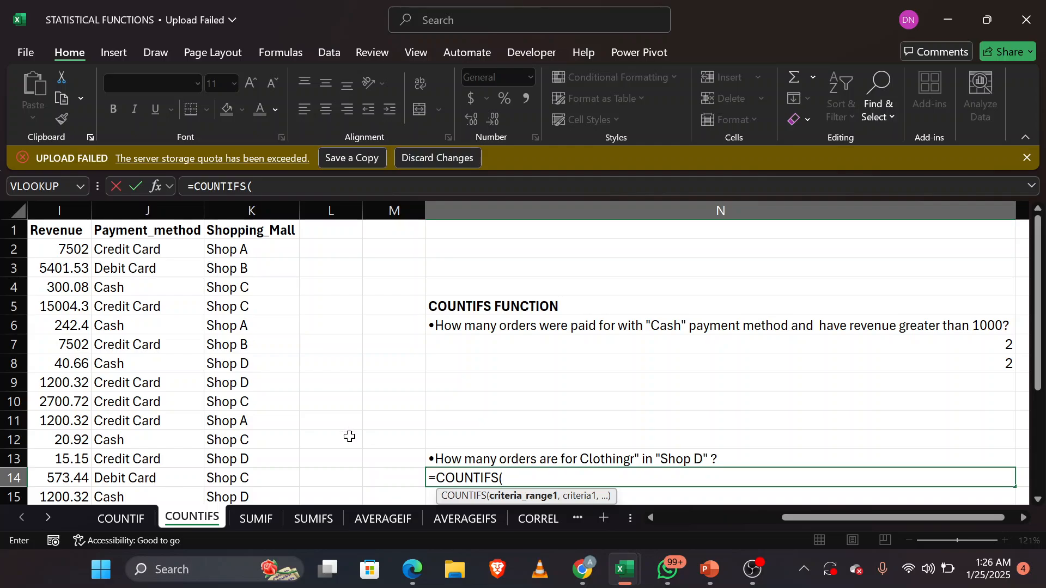
Step: Set the first COUNTIFS criteria range in N14 to the Category values F2:F22
scroll(278, 396, "left", 5)
scroll(279, 397, "left", 1)
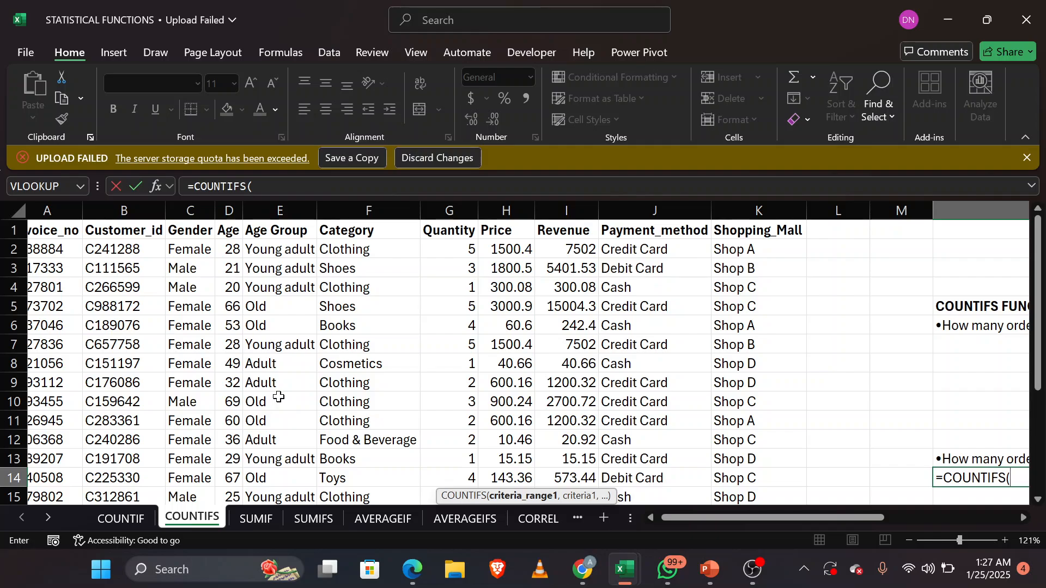
left_click(365, 253)
left_click_drag(365, 254, 365, 444)
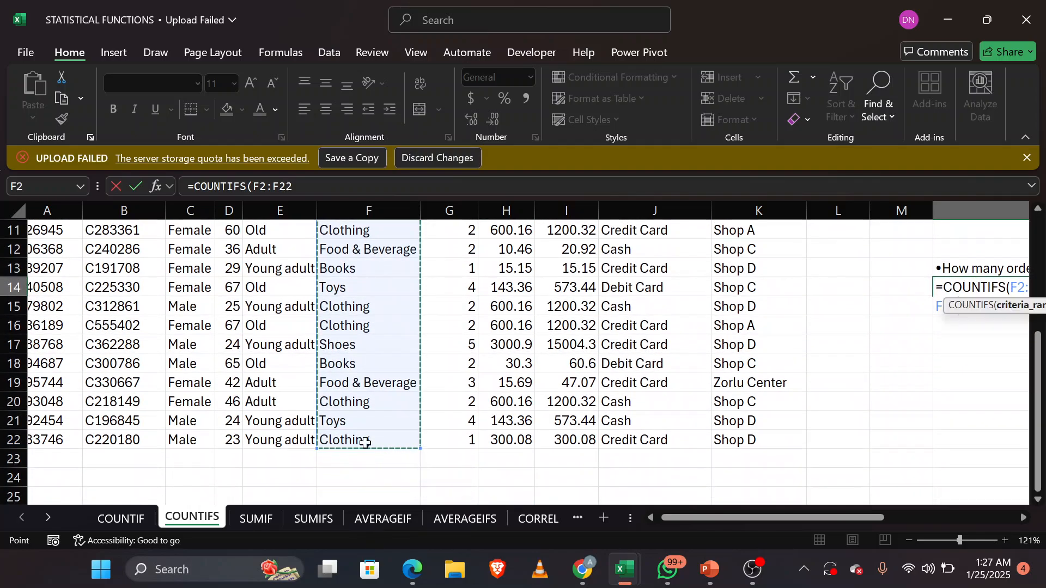
scroll(578, 451, "right", 5)
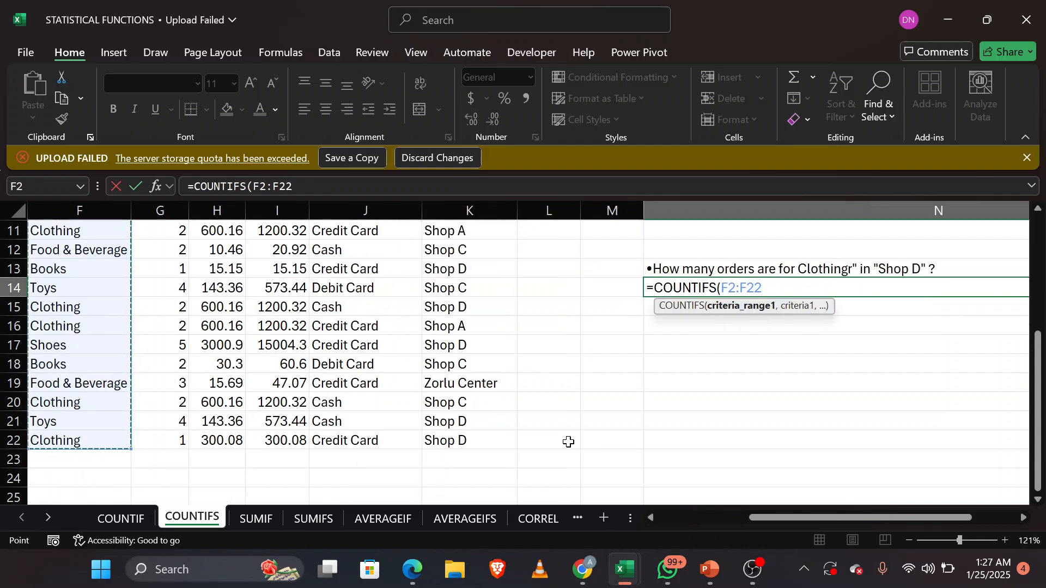
scroll(569, 442, "up", 3)
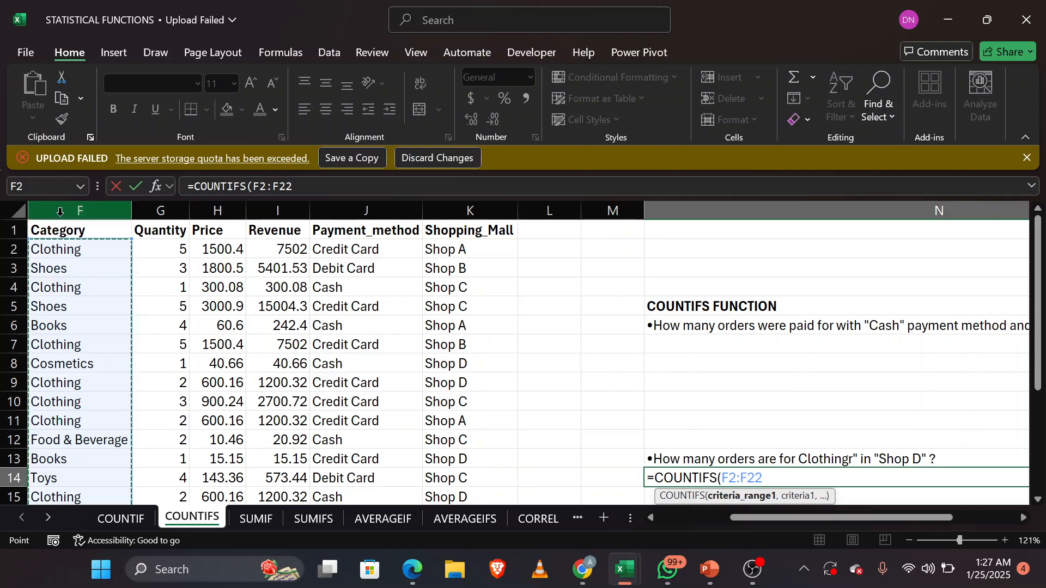
scroll(266, 346, "left", 3)
scroll(266, 347, "down", 6)
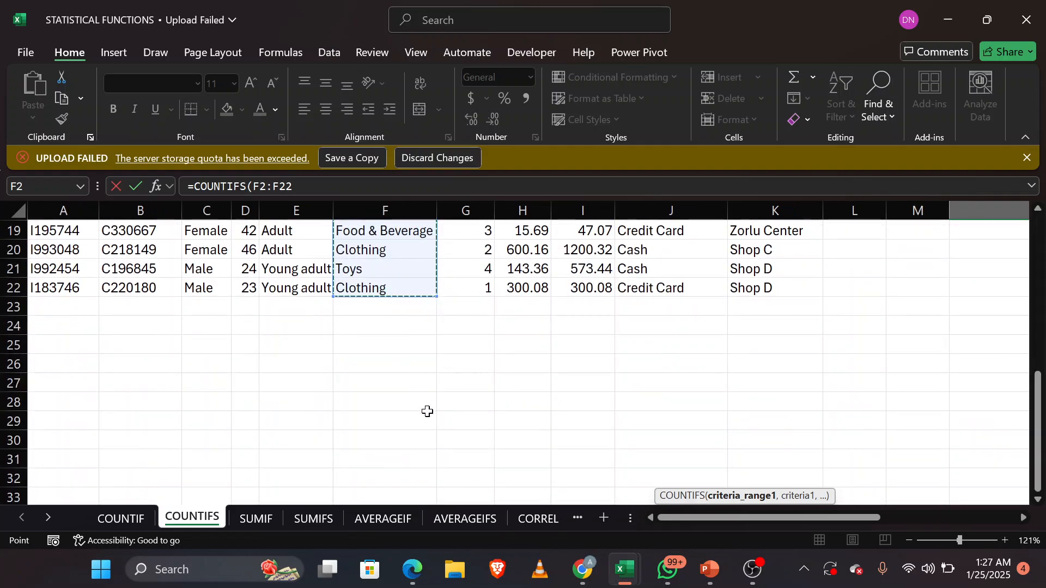
scroll(447, 371, "up", 6)
scroll(447, 372, "right", 3)
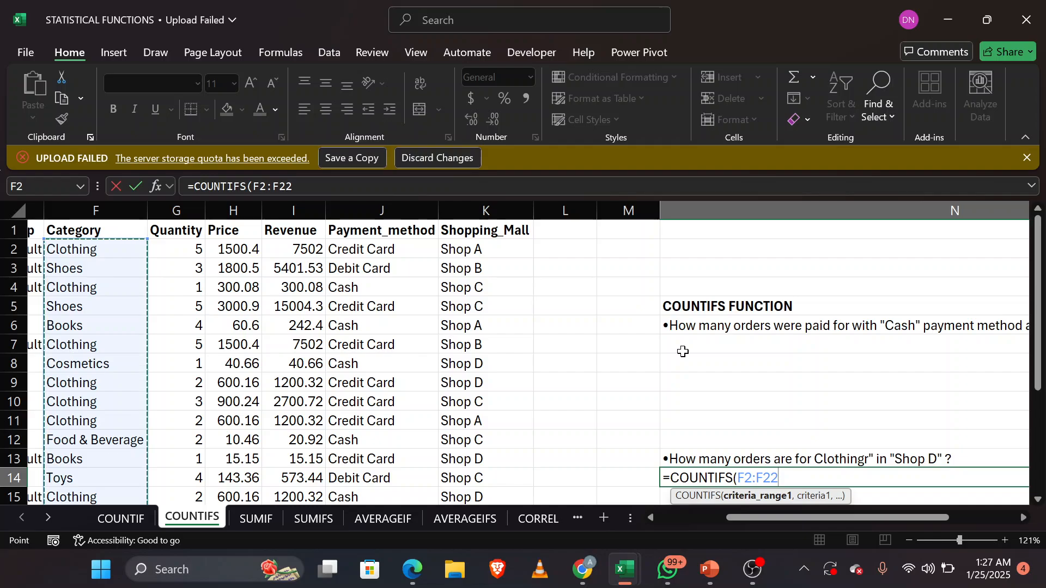
Step: Use the Clothing cell F2 as the first criterion and add the Shopping_Mall values K2:K22 as the second criteria range
type(",")
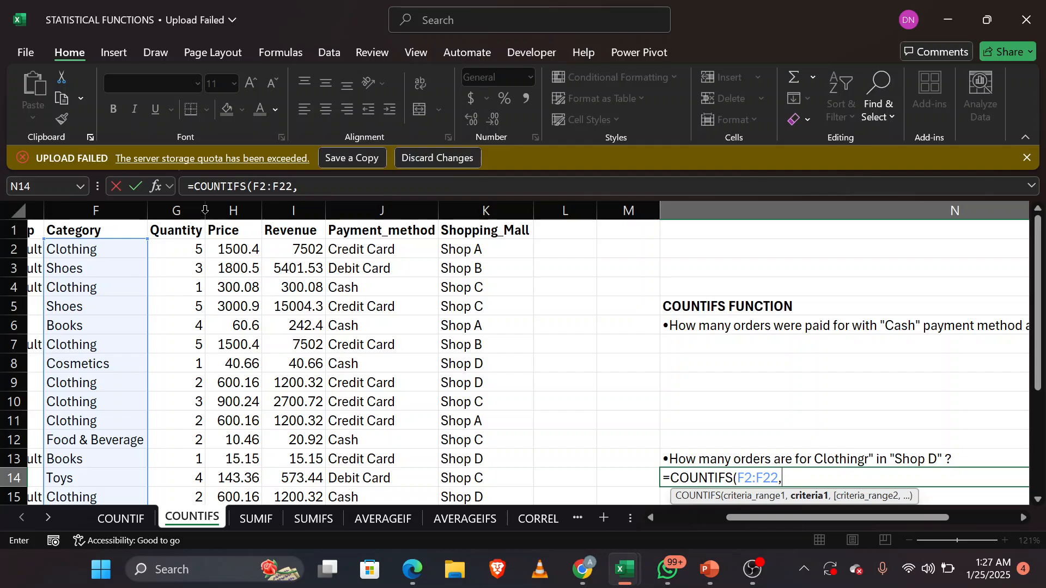
left_click(135, 248)
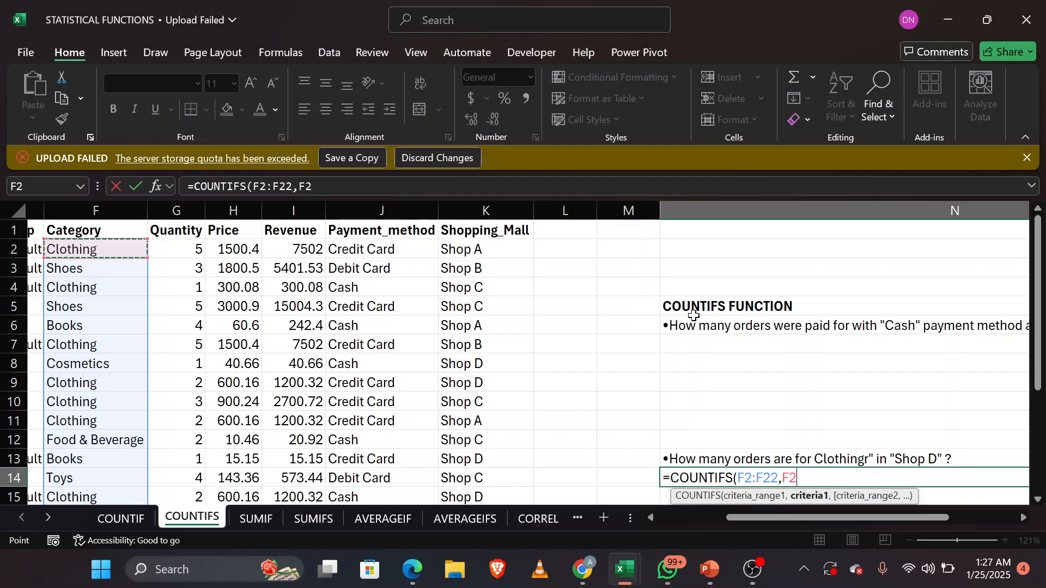
type(",")
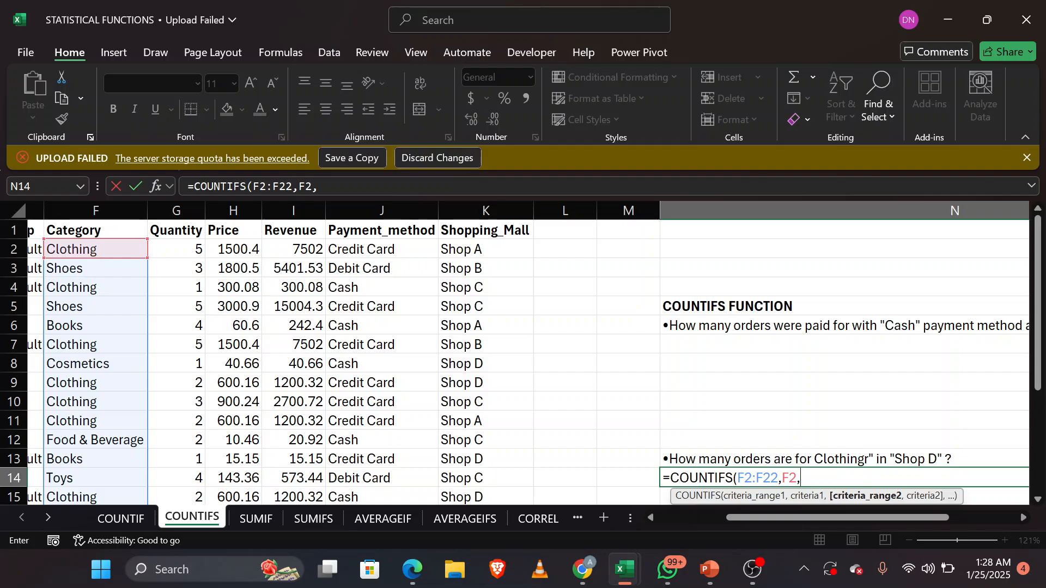
type("K2")
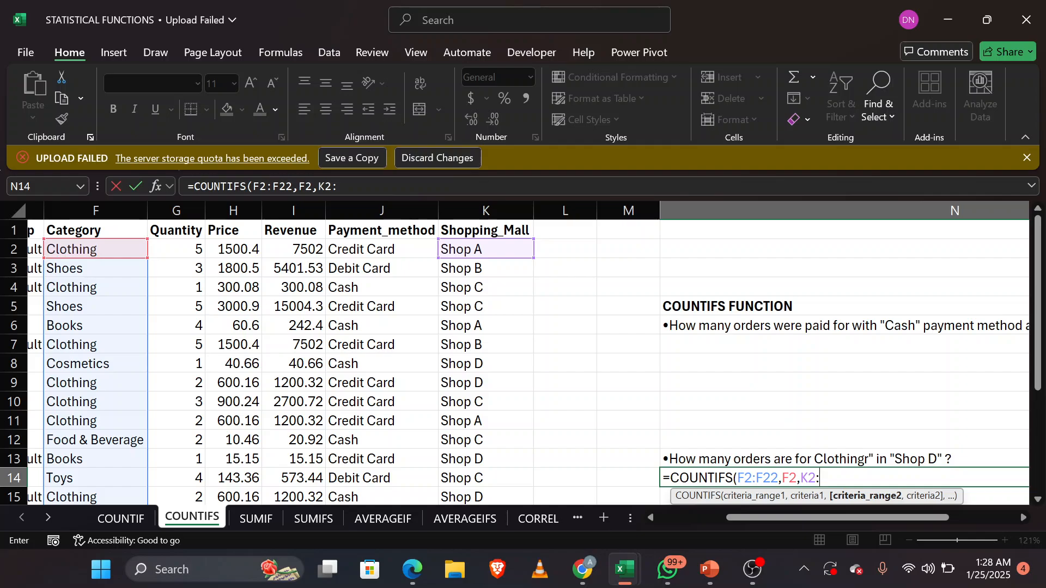
type(":K22,")
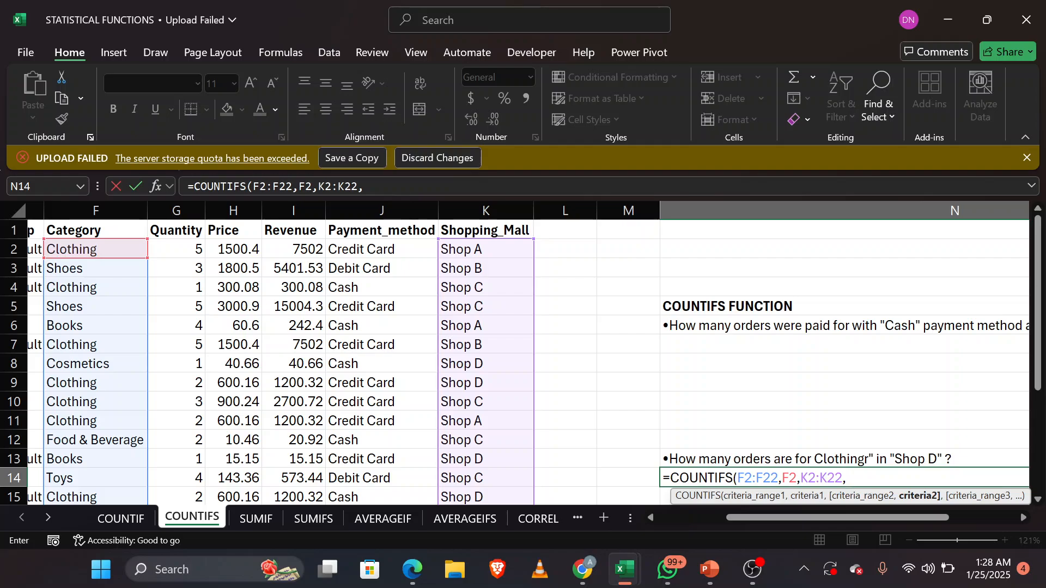
left_click(490, 385)
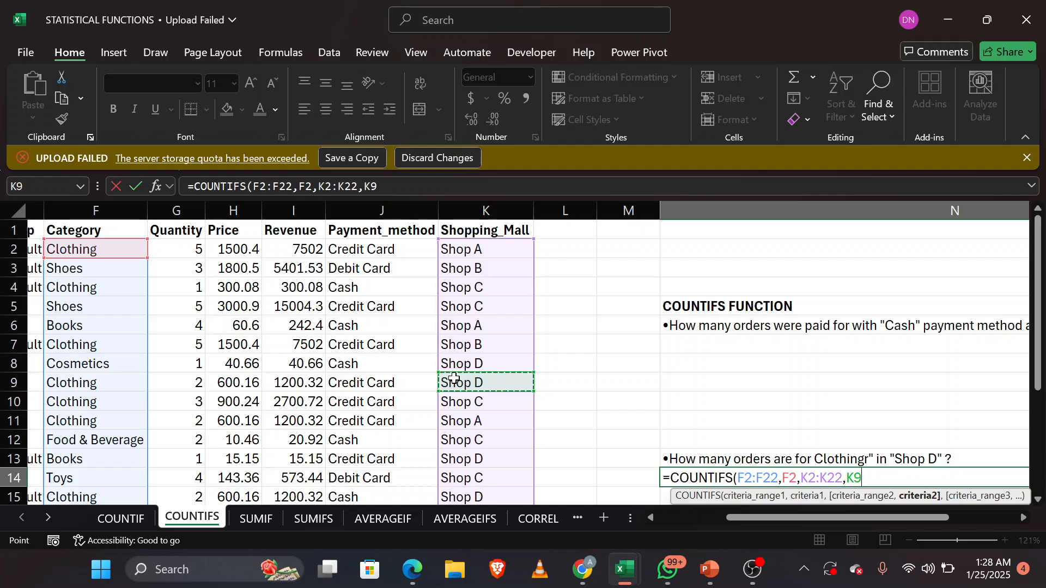
key("BackSpace")
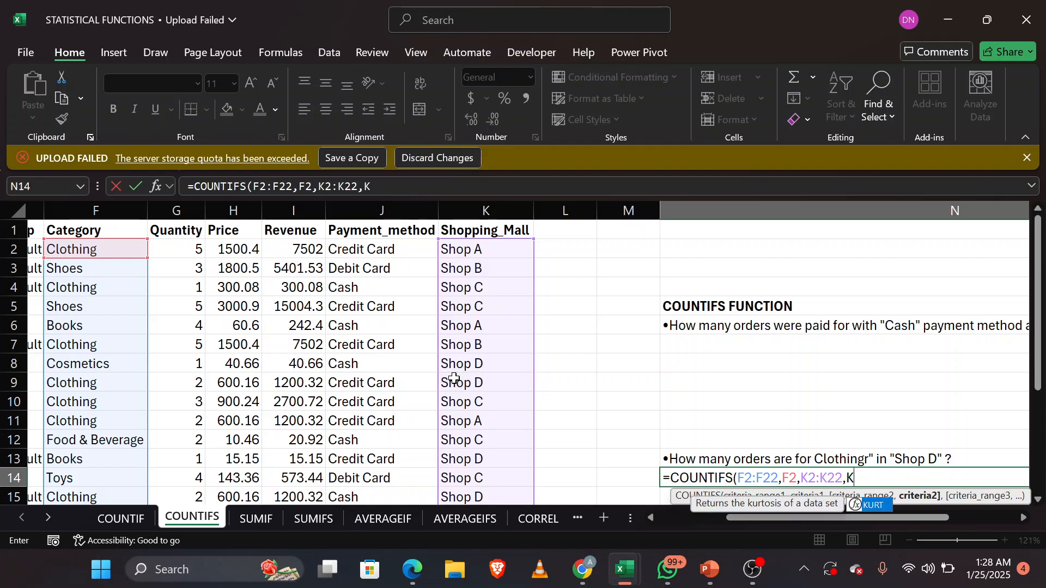
key("BackSpace")
Step: Set the second criterion to the text "Shop D", then close and enter the COUNTIFS formula in N14
type("\"")
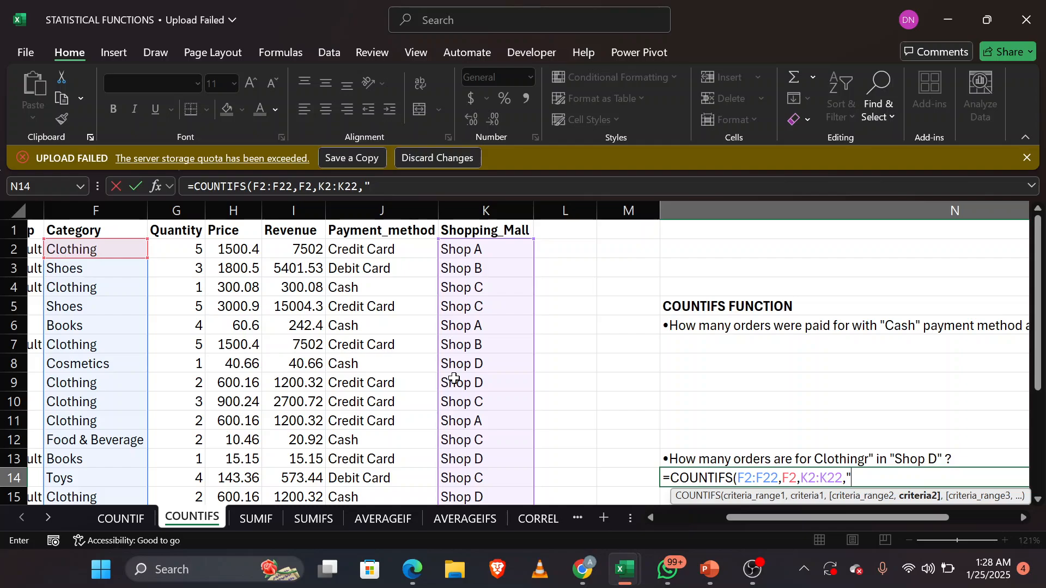
type("Shop D")
type("\"")
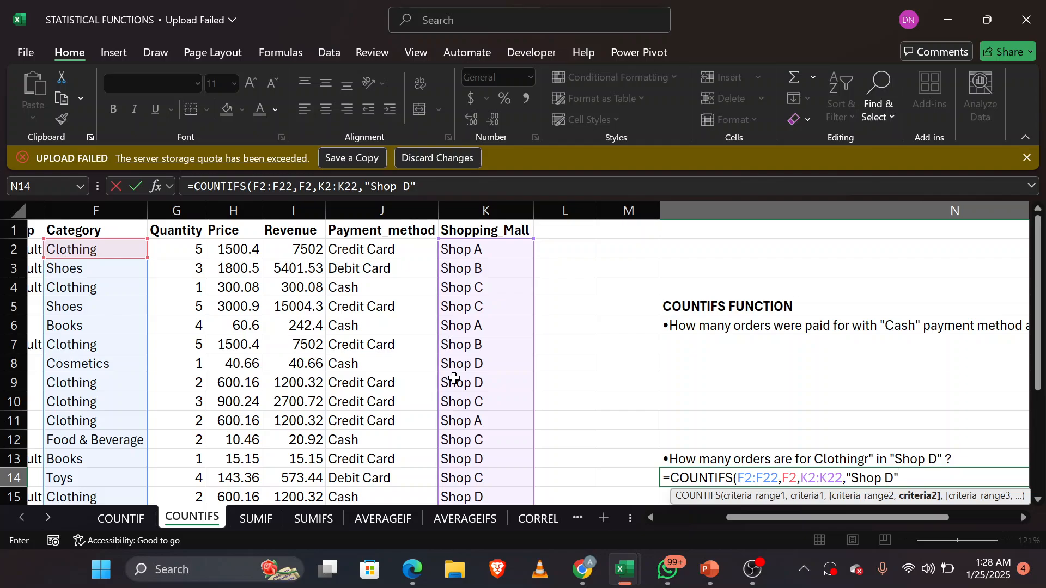
type(")")
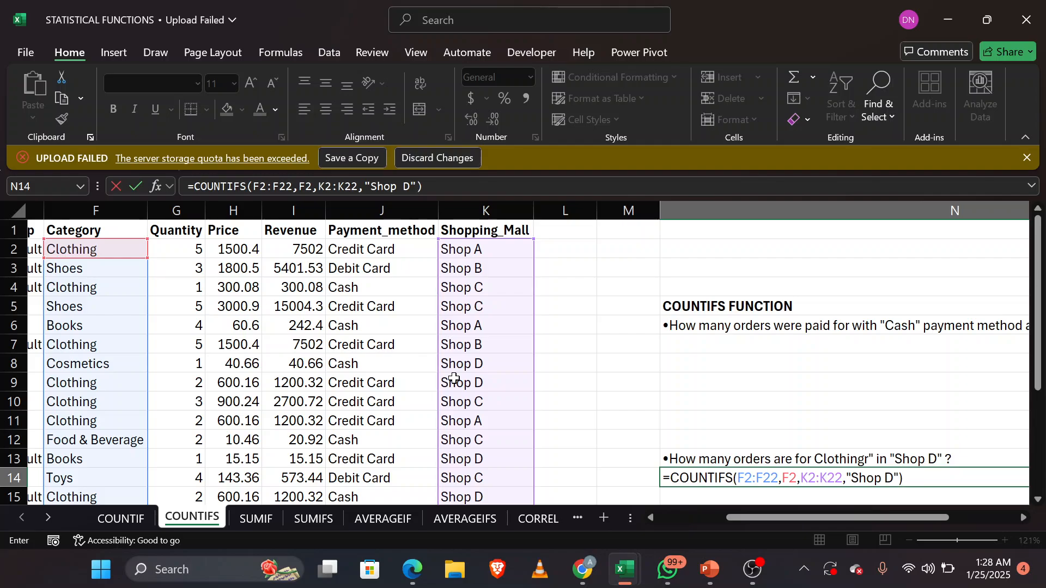
key("Return")
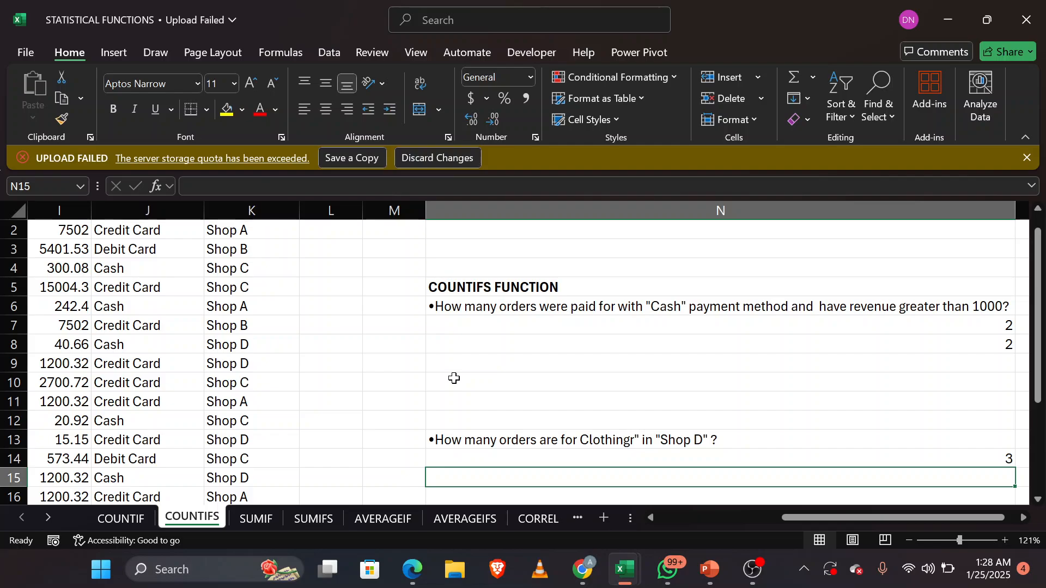
Step: Check the COUNTIFS formula in N14 and switch to the SUMIF sheet's question area in column K
left_click(598, 459)
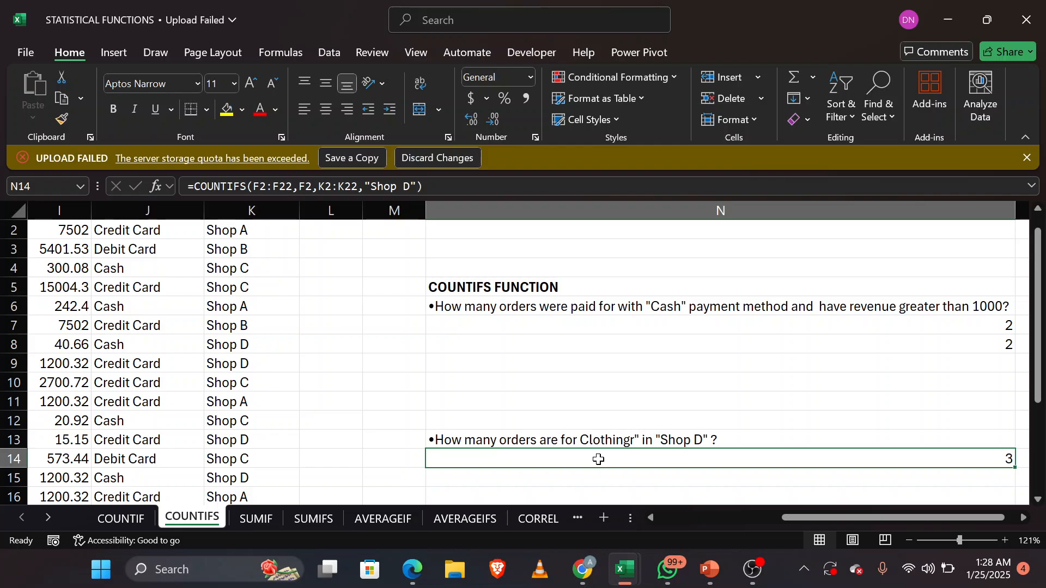
left_click(253, 516)
scroll(542, 436, "right", 5)
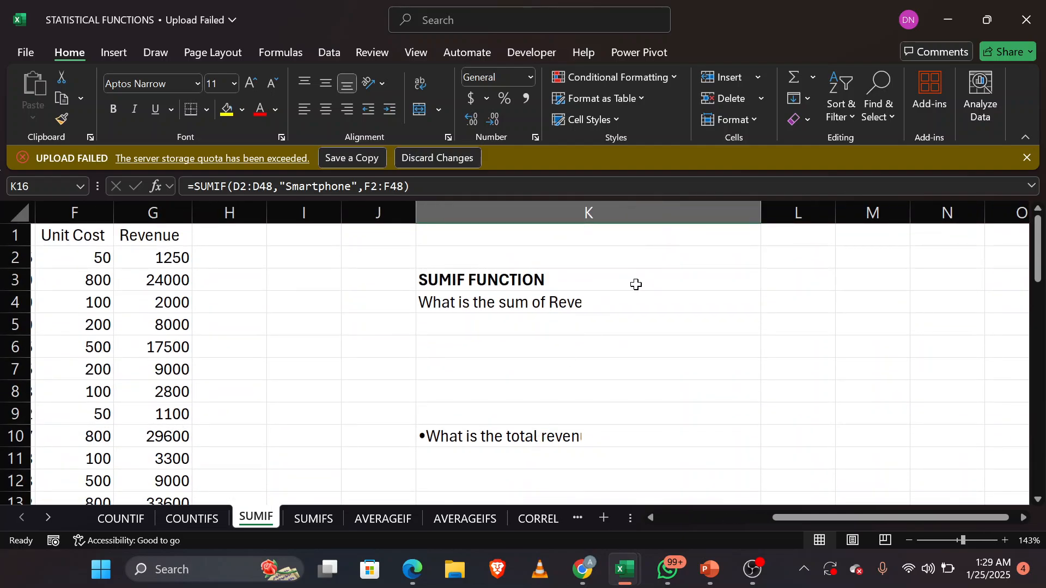
Step: Read the SUMIF questions in K4 and K10 about revenue exceeding 5000 and total revenue for the South region
left_click(751, 254)
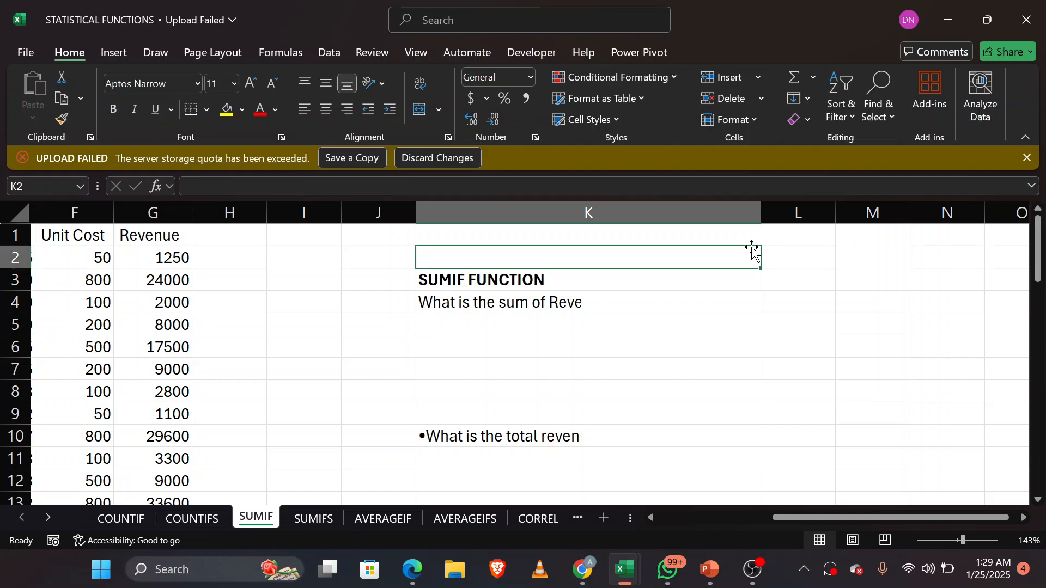
key("Down")
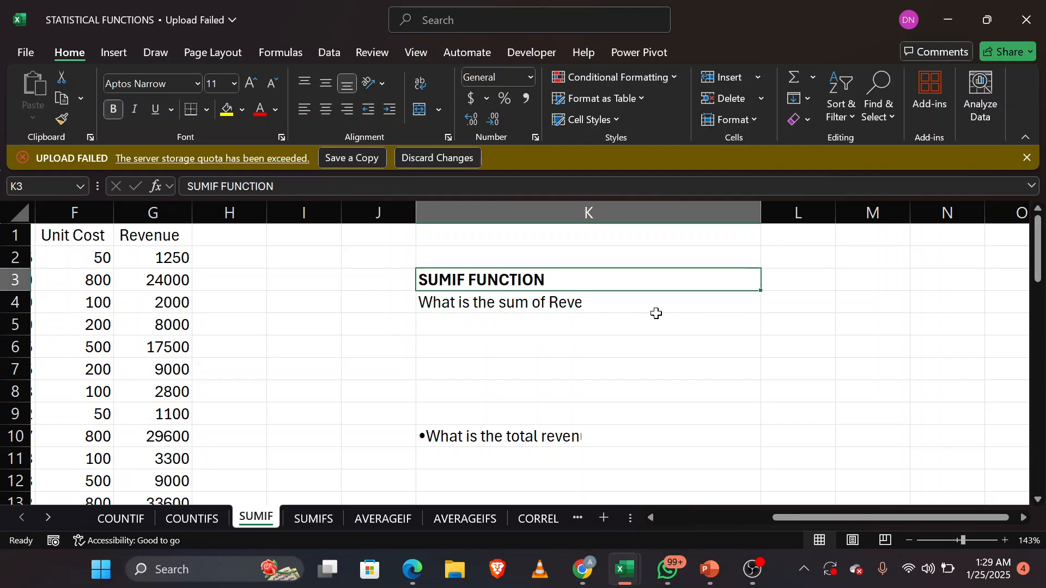
left_click(628, 303)
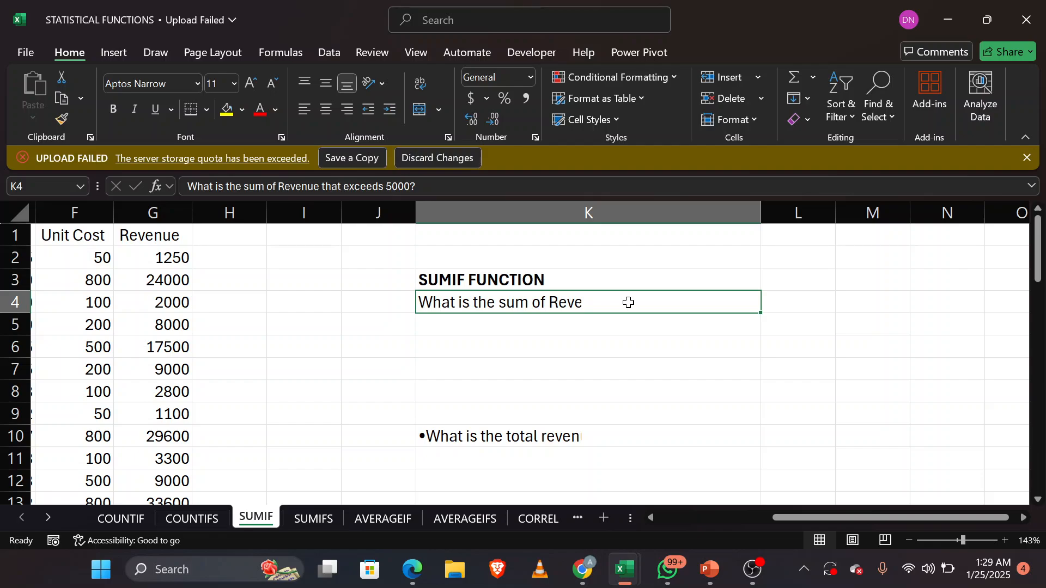
left_click(711, 354)
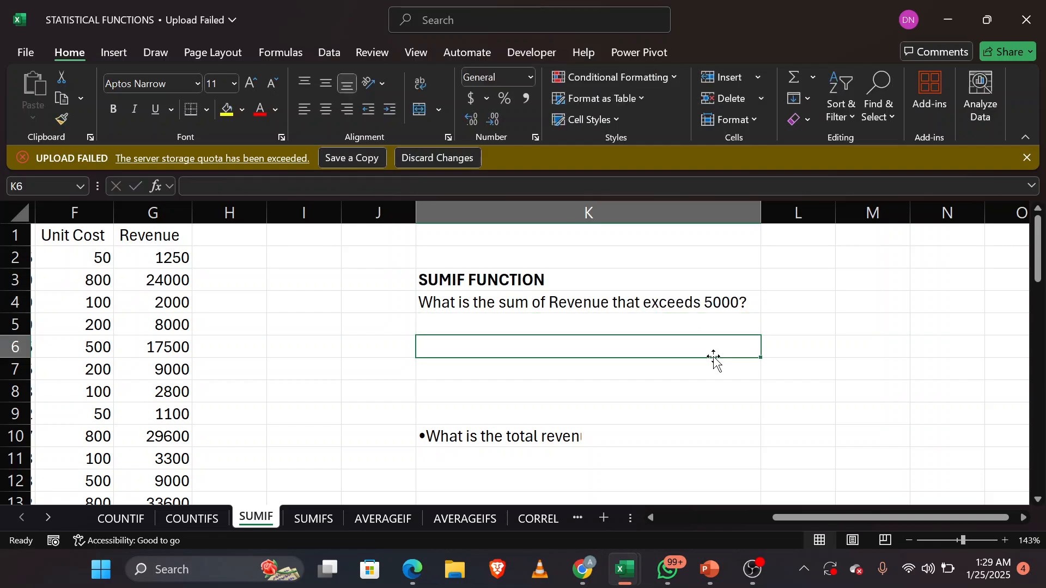
double_click(611, 437)
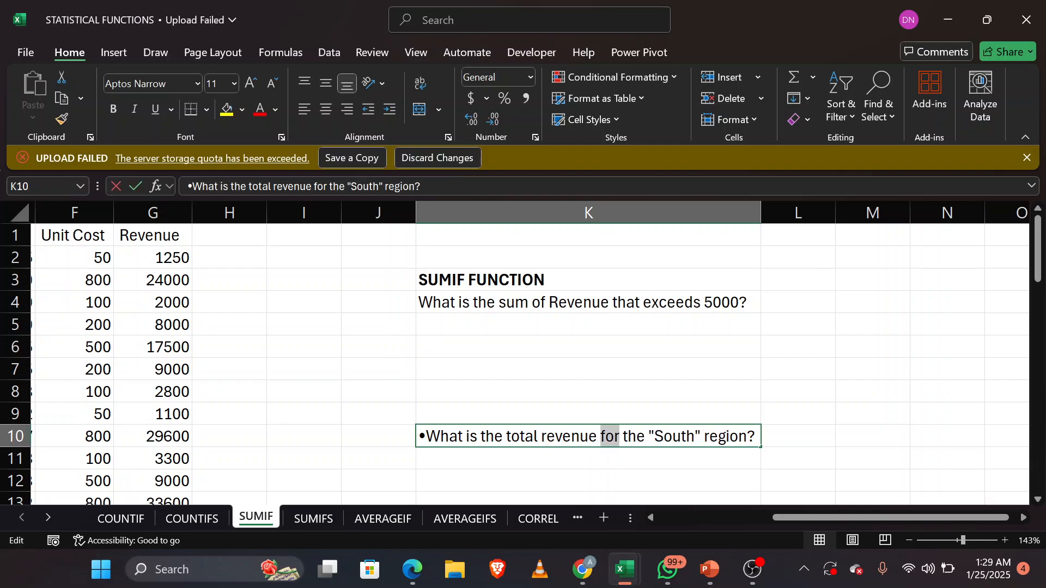
left_click(756, 366)
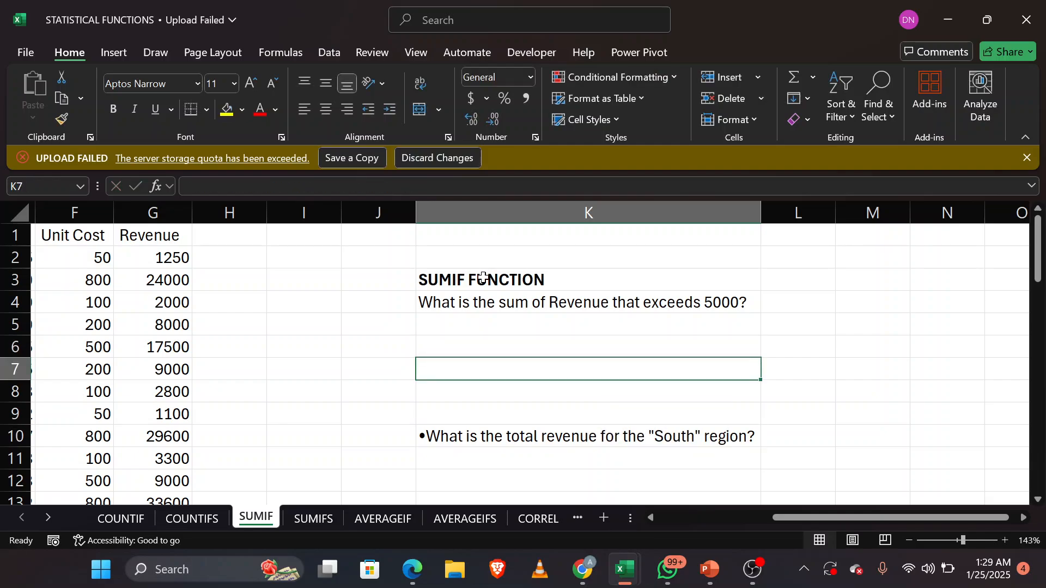
scroll(481, 278, "left", 3)
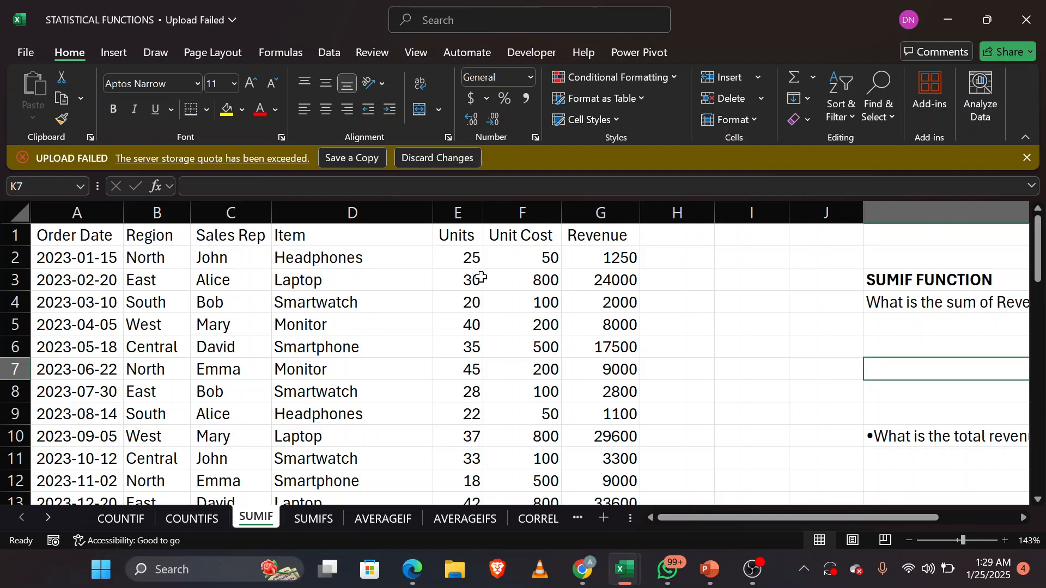
scroll(708, 380, "right", 3)
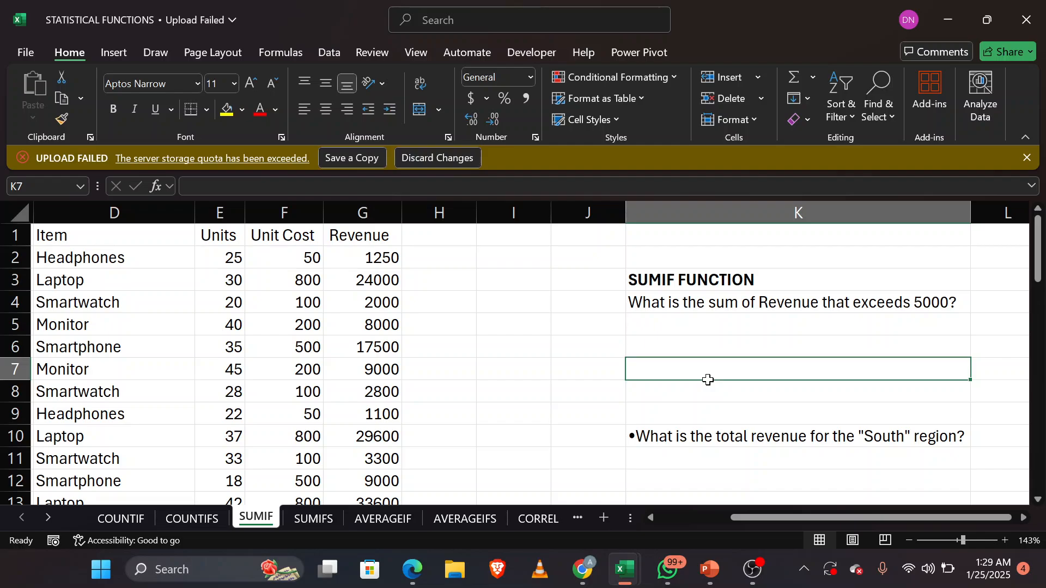
Step: Examine the sales table column by column, from Order Date to Revenue, and compare it with the SUMIF questions
left_click(668, 460)
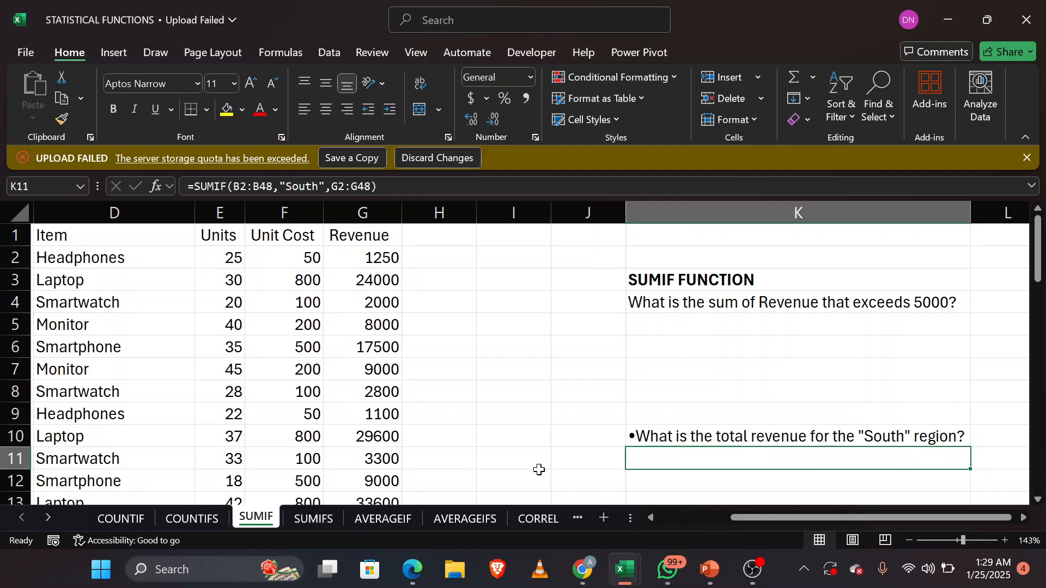
scroll(384, 364, "left", 3)
scroll(383, 364, "left", 2)
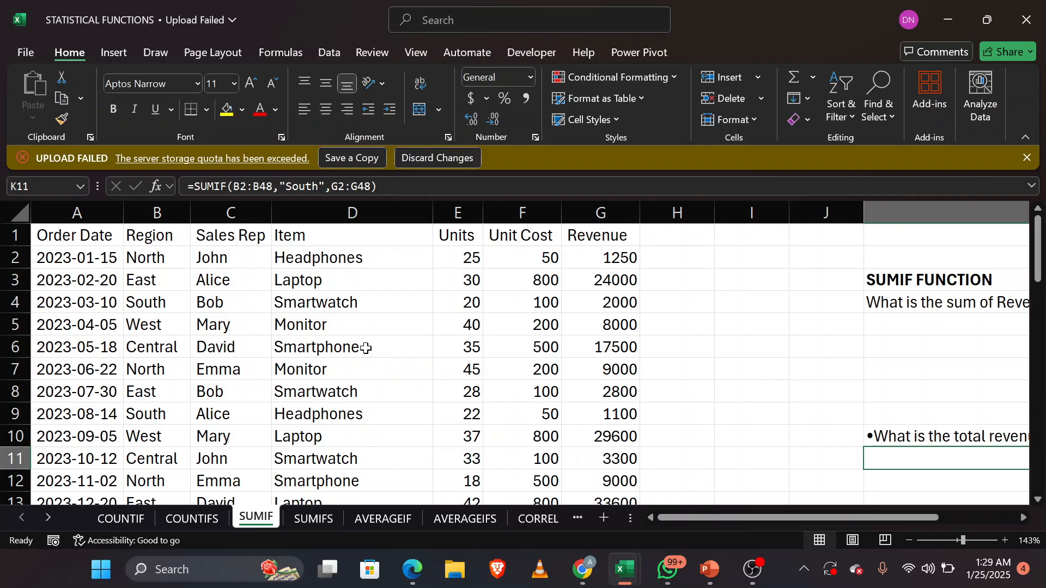
left_click(74, 213)
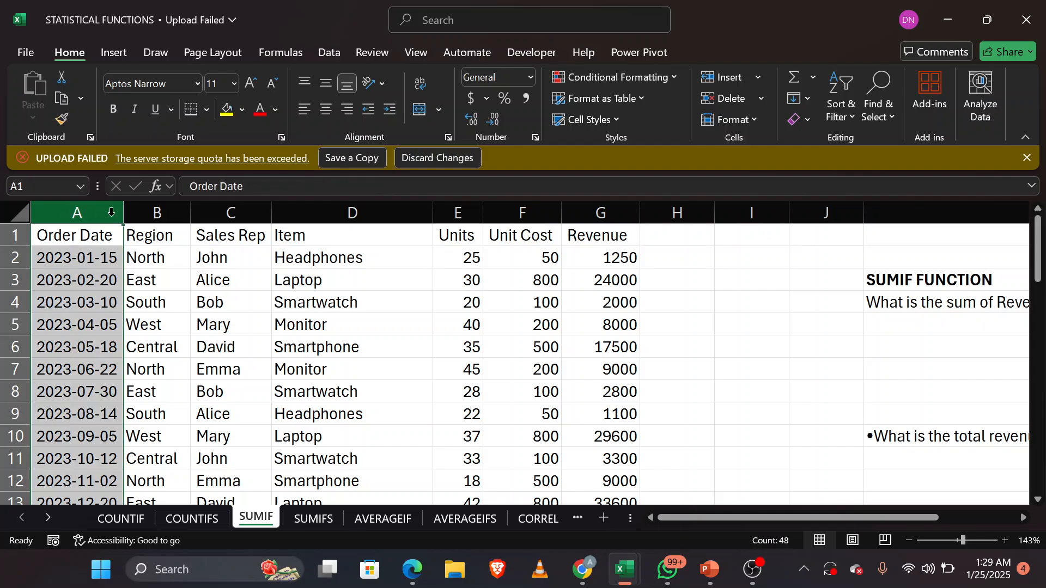
left_click(152, 213)
left_click(226, 212)
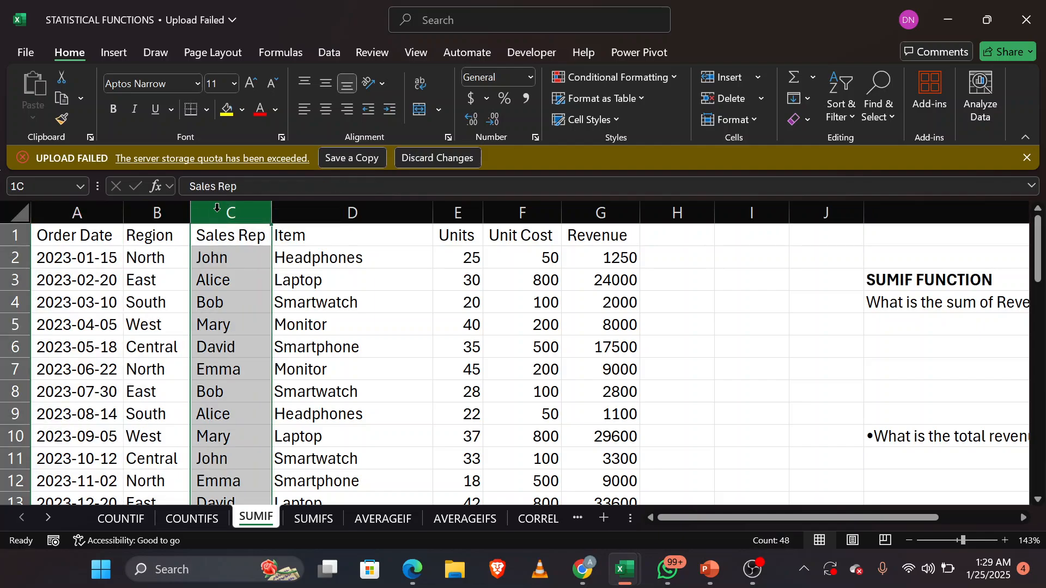
left_click(304, 209)
left_click(460, 212)
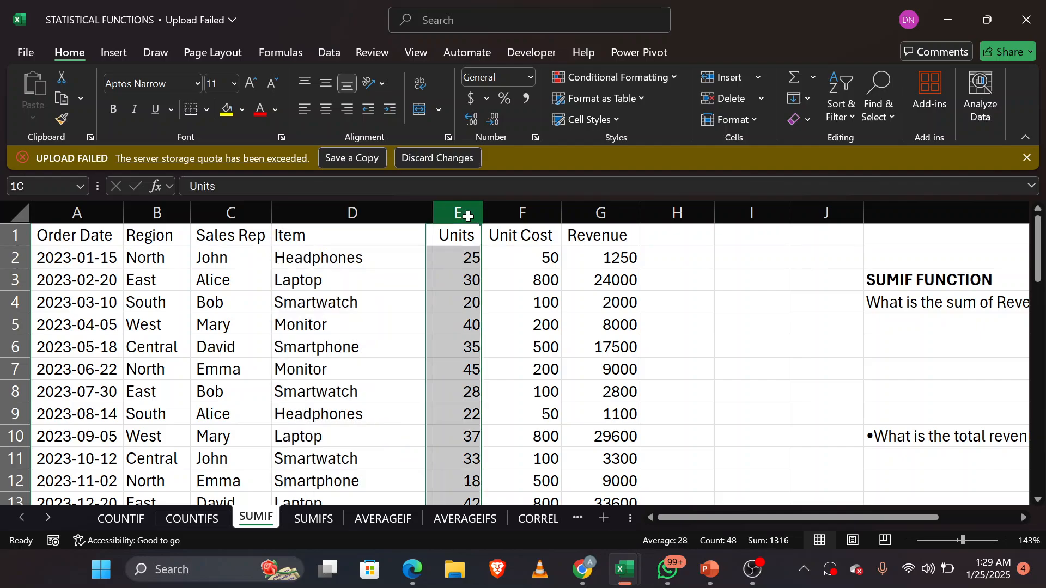
left_click(538, 218)
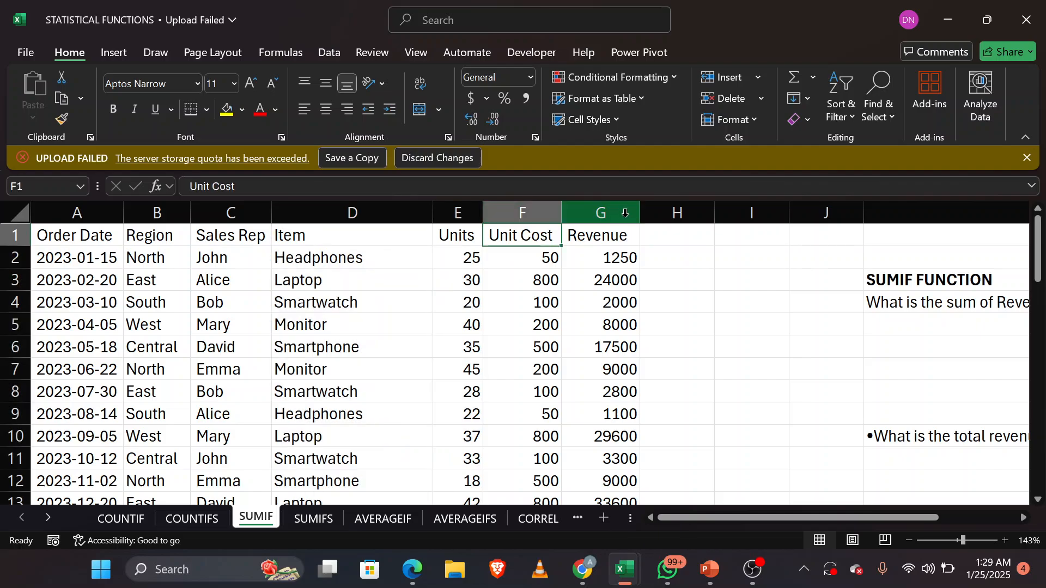
left_click(623, 212)
scroll(726, 306, "down", 1)
scroll(726, 306, "right", 2)
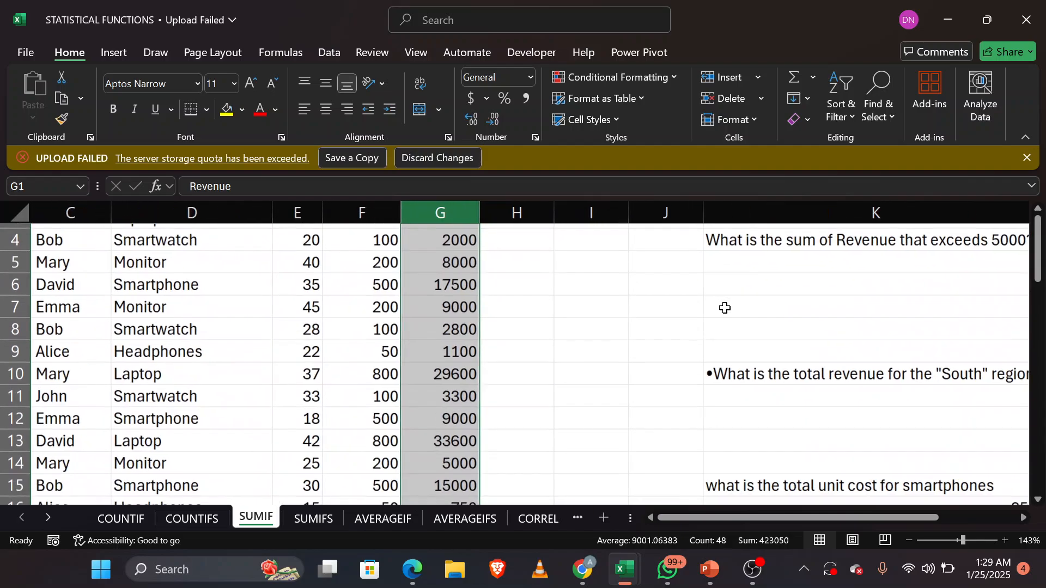
scroll(875, 342, "up", 1)
scroll(875, 342, "right", 2)
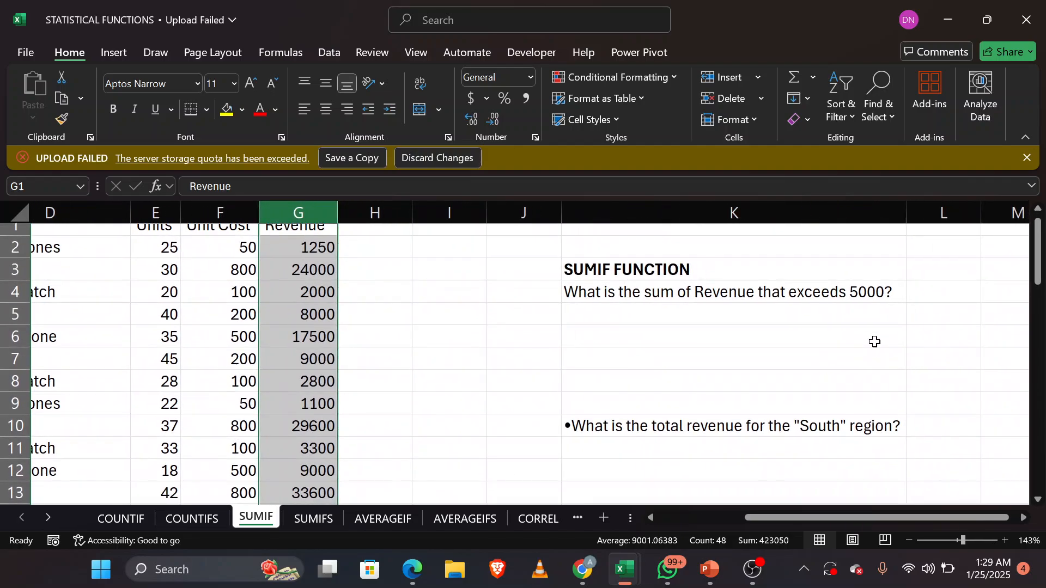
scroll(678, 424, "left", 3)
scroll(678, 423, "up", 1)
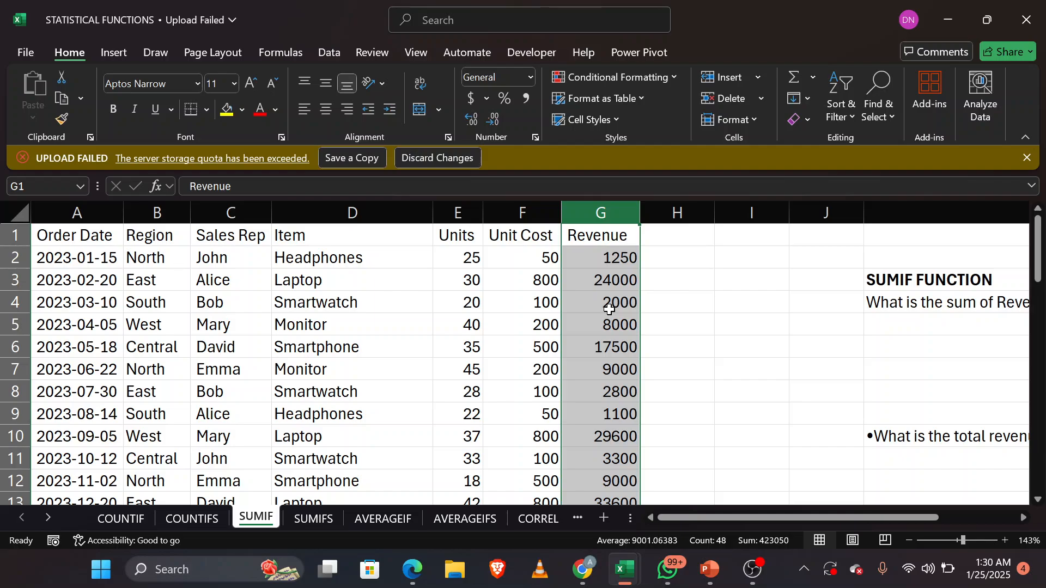
scroll(609, 309, "right", 3)
scroll(609, 309, "down", 1)
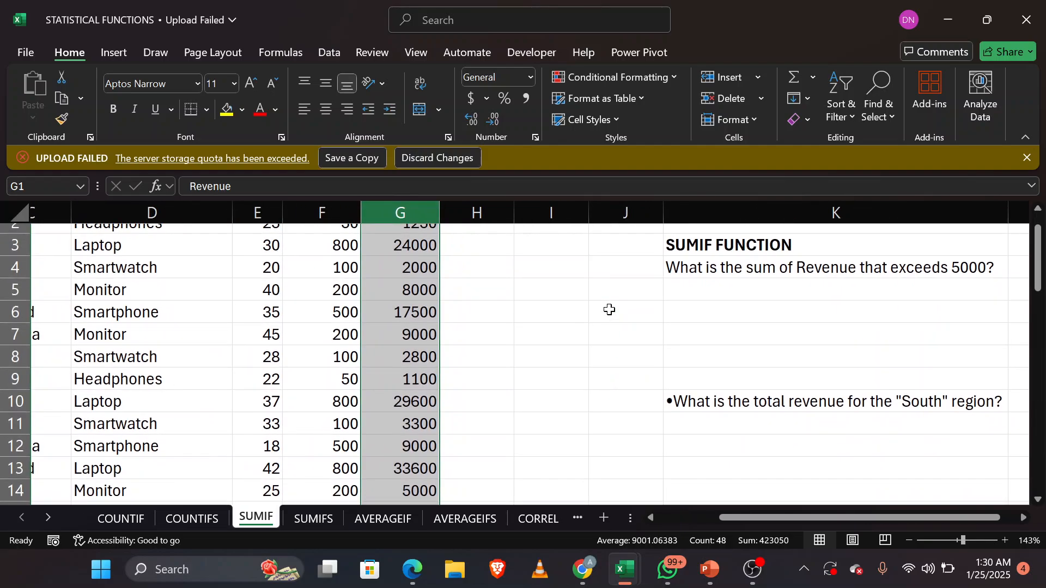
Step: Begin a new SUMIF formula in K11 under the question about total revenue for the South region
left_click(755, 430)
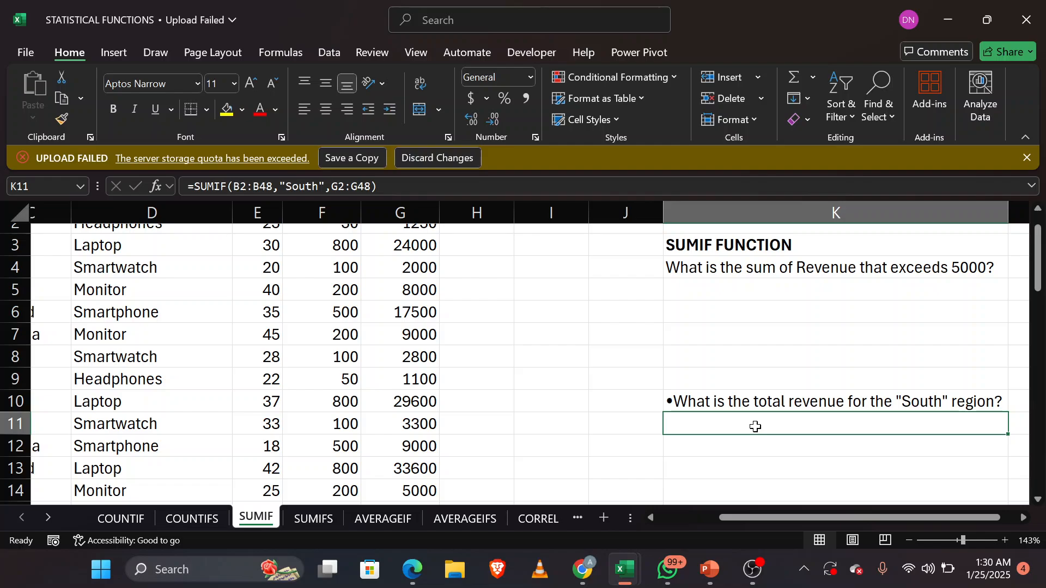
type("=sum")
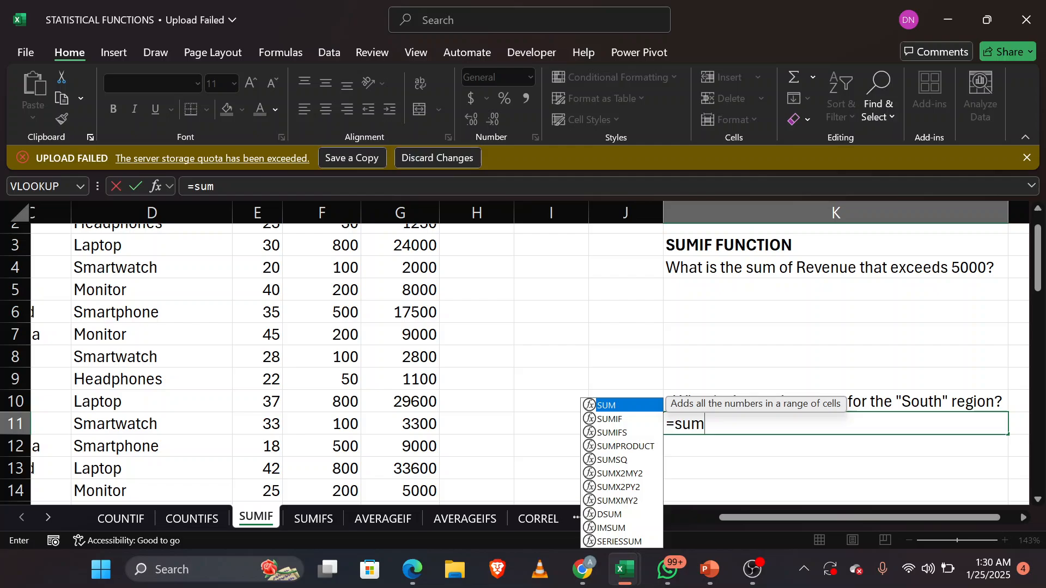
key("Down")
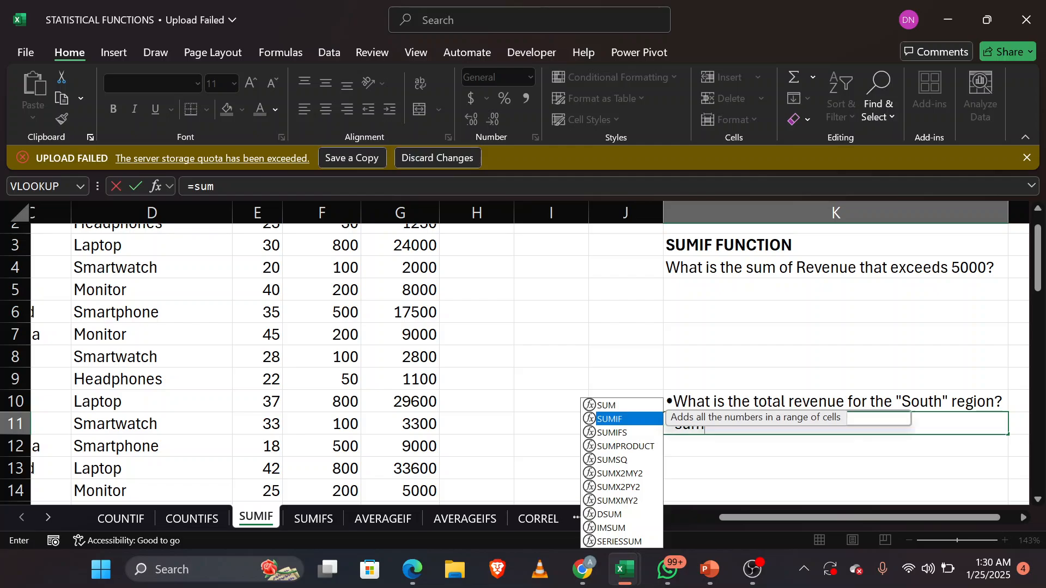
key("Tab")
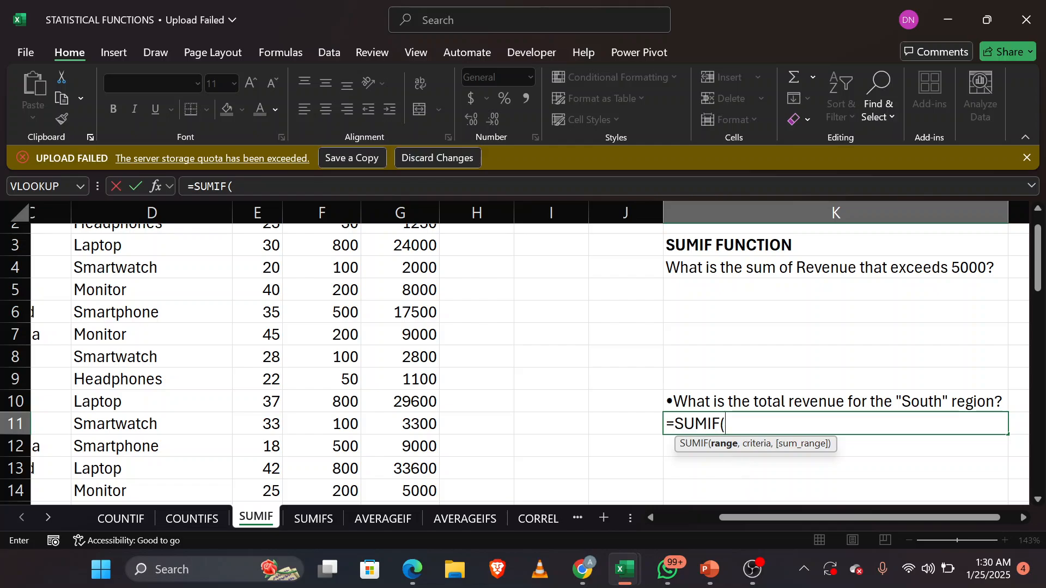
Step: Set the SUMIF range in K11 to the Region values B2:B48
scroll(482, 368, "up", 1)
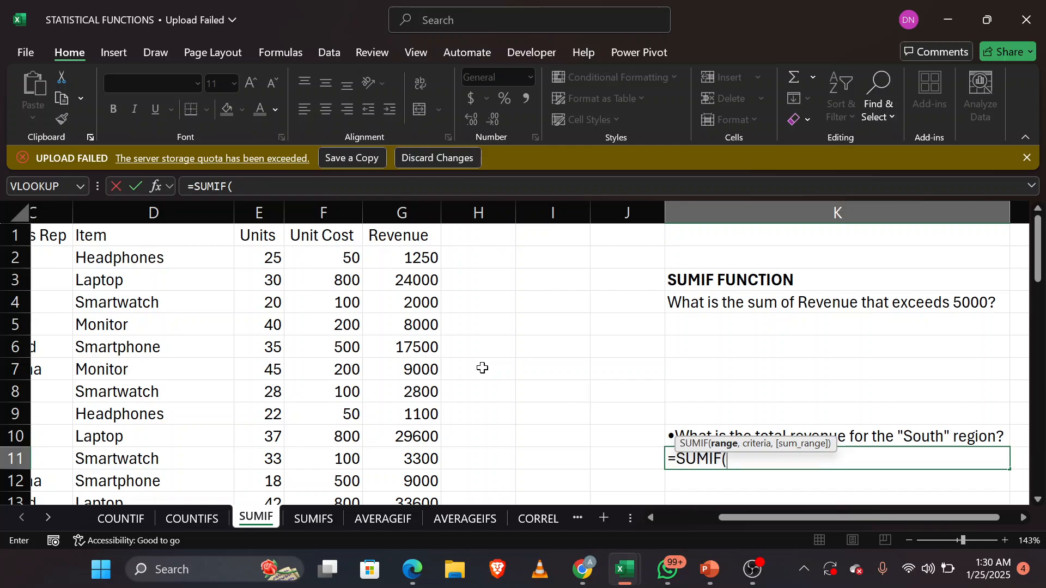
scroll(482, 368, "left", 3)
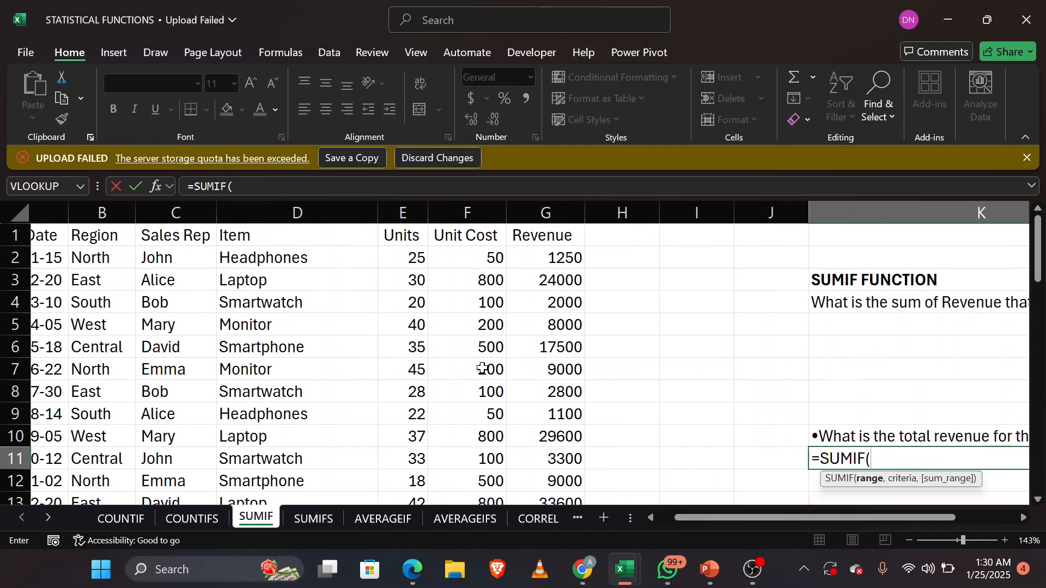
scroll(483, 368, "right", 1)
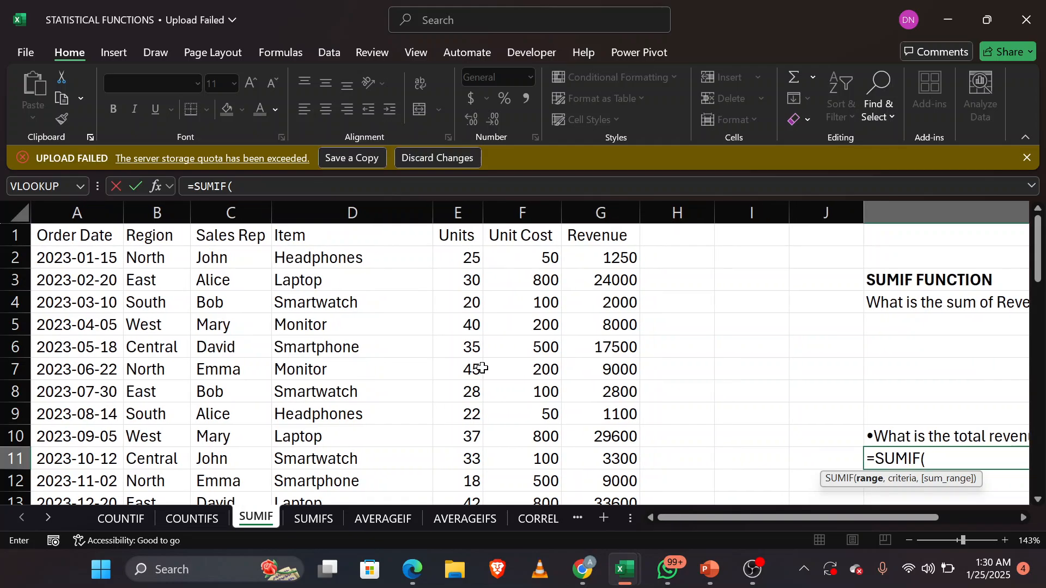
scroll(482, 367, "right", 3)
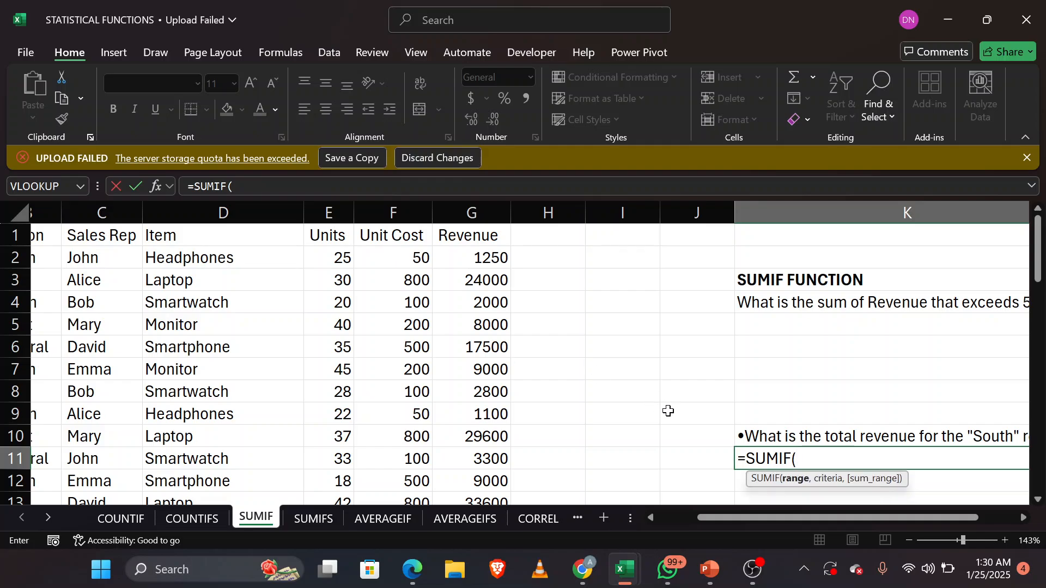
scroll(669, 411, "right", 6)
scroll(668, 411, "down", 1)
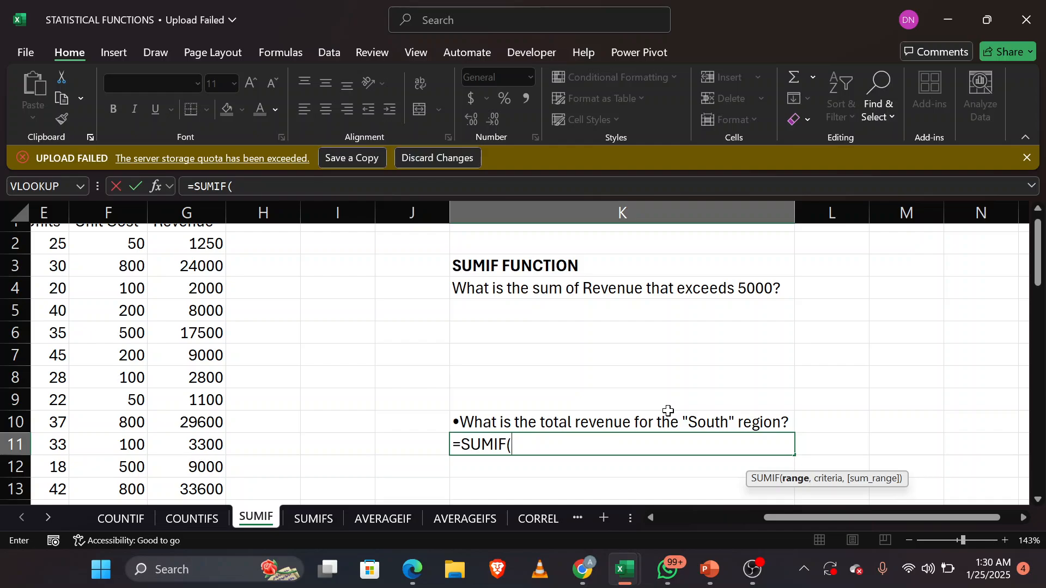
scroll(668, 411, "left", 3)
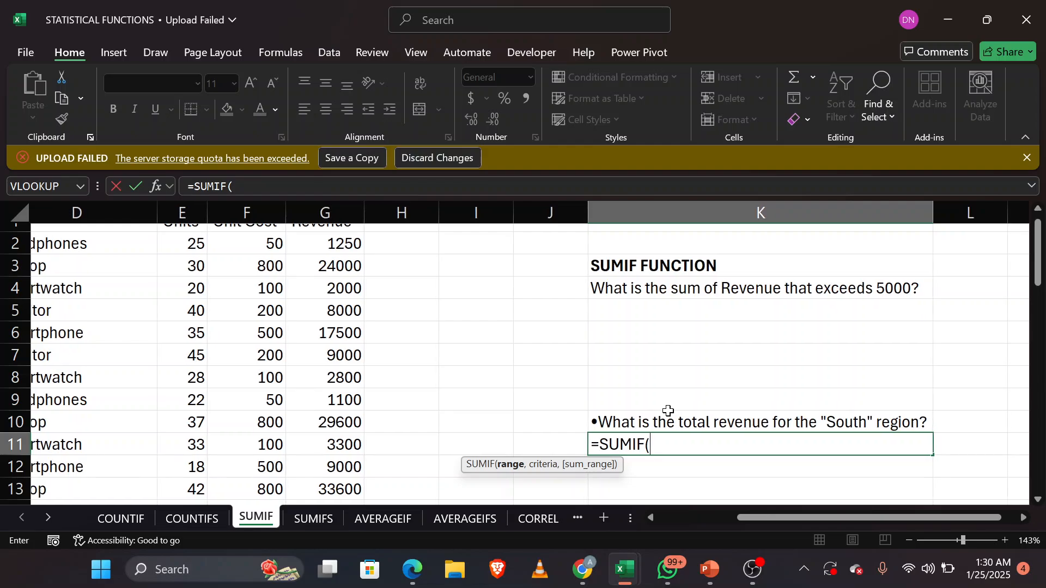
scroll(668, 410, "left", 5)
scroll(668, 411, "up", 1)
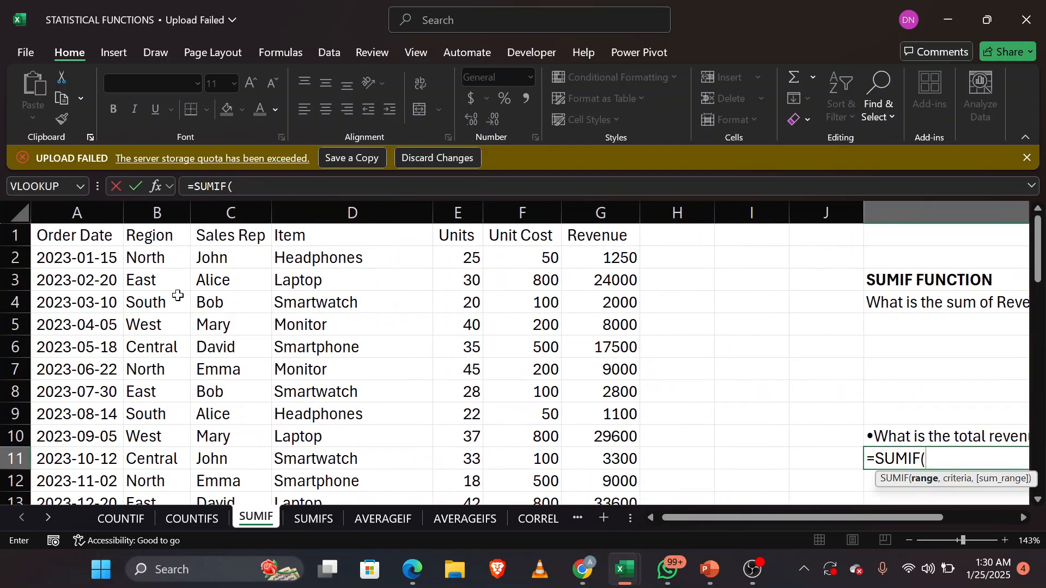
left_click_drag(158, 267, 150, 434)
scroll(474, 401, "up", 13)
scroll(474, 401, "right", 5)
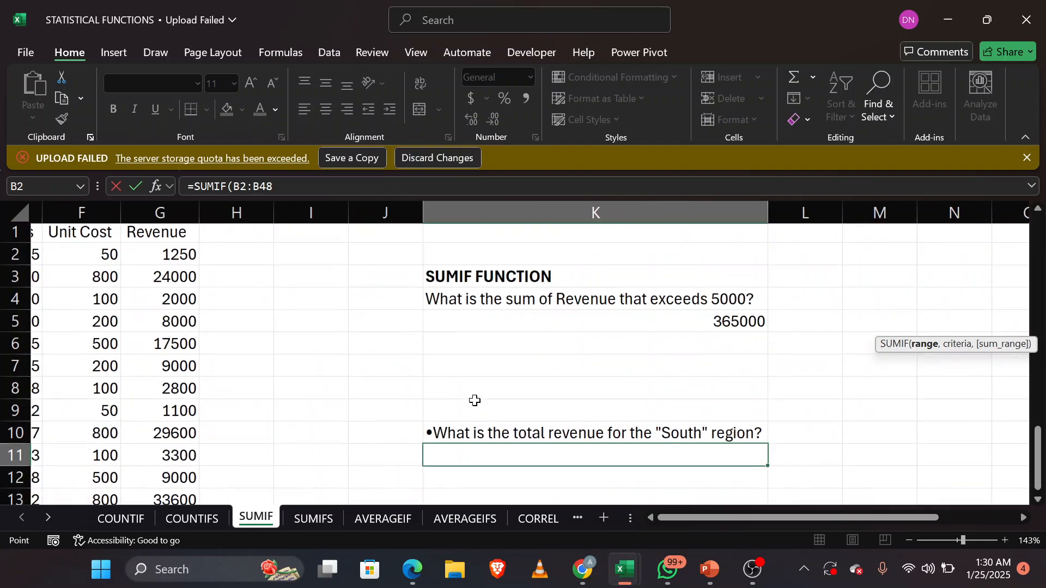
Step: Use the South cell B4 as the criterion of the SUMIF formula in K11
type(",")
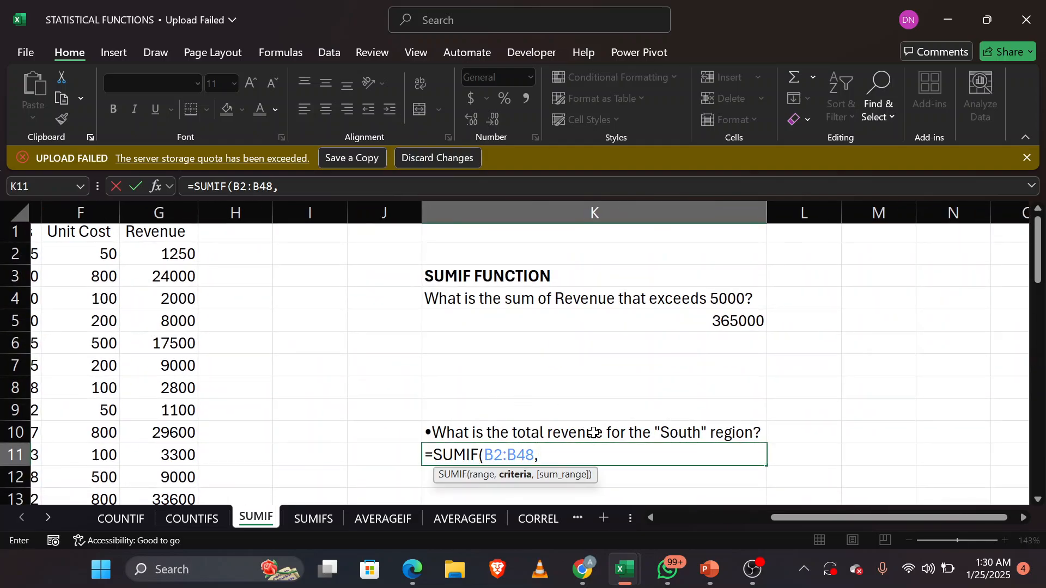
scroll(593, 433, "left", 5)
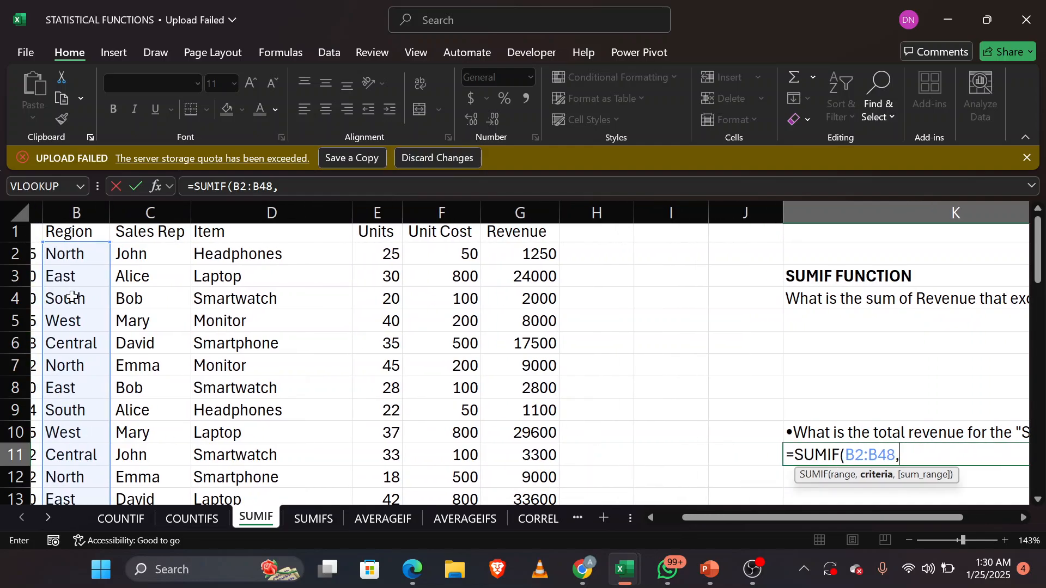
left_click(80, 297)
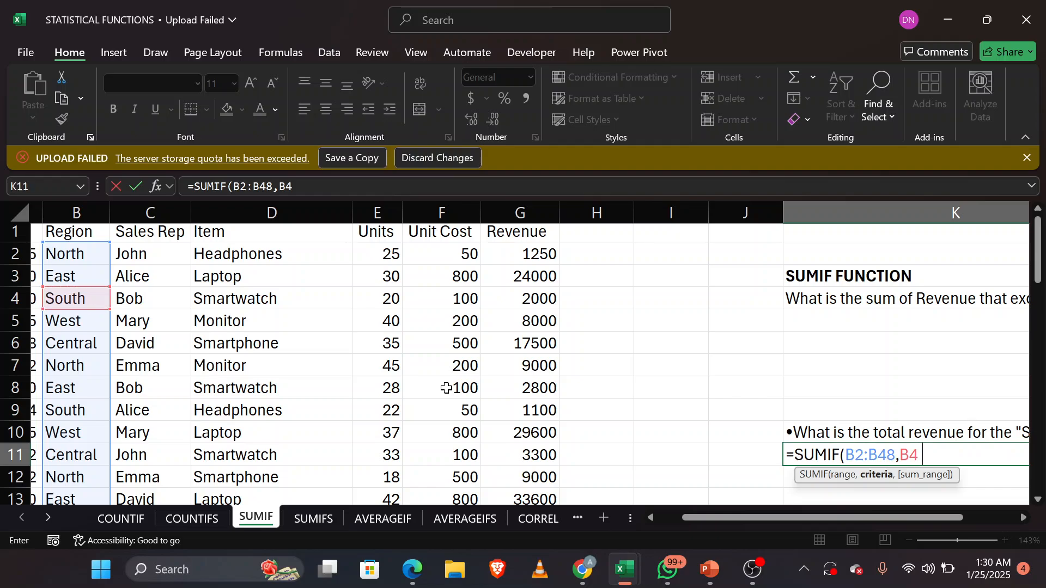
Step: Complete the SUMIF formula in K11 with the Revenue values G2:G48 as the sum range
type(",")
scroll(731, 413, "right", 4)
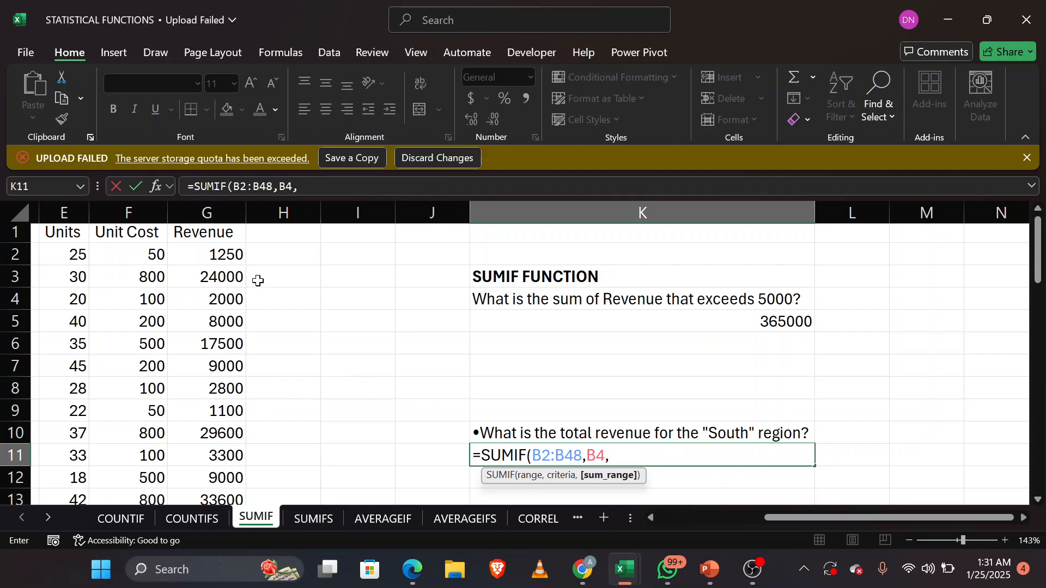
type("g")
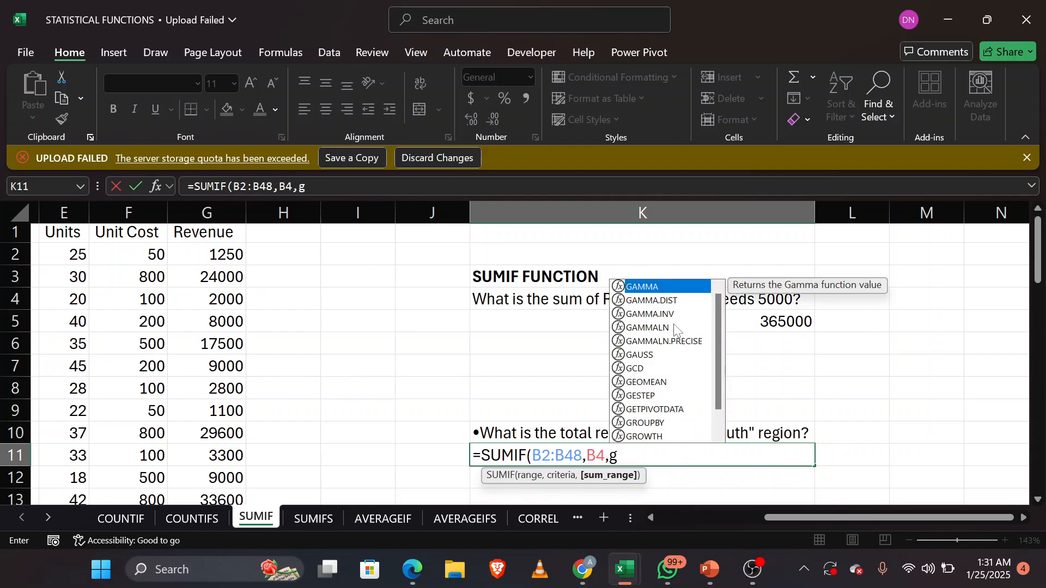
type("2:")
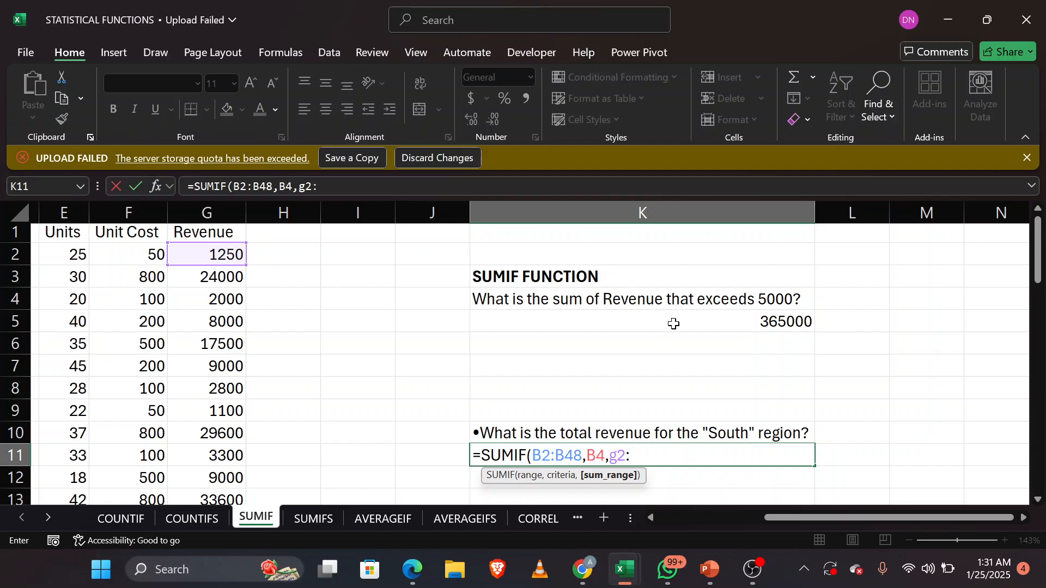
type("g48")
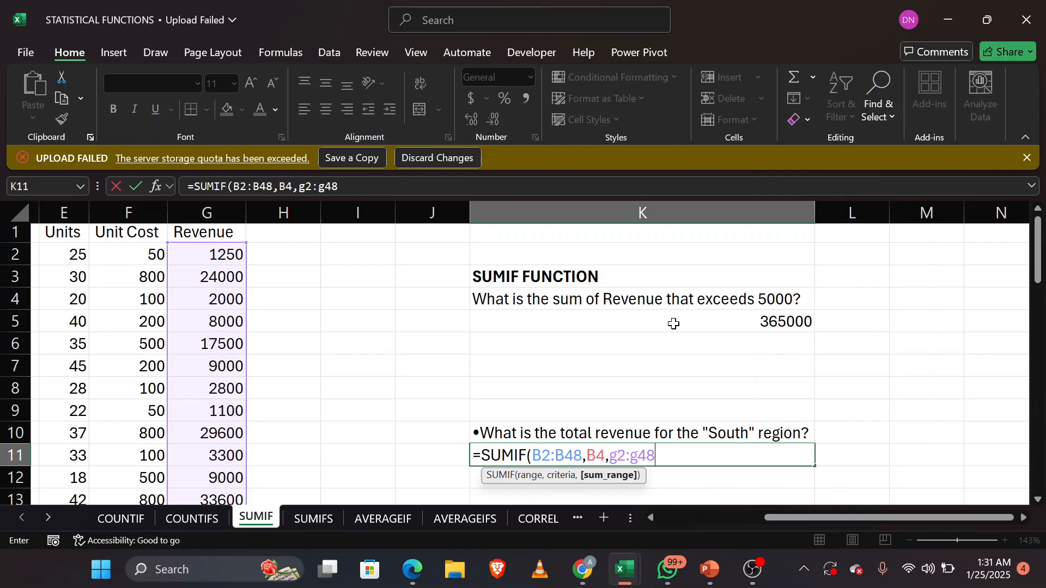
type(")")
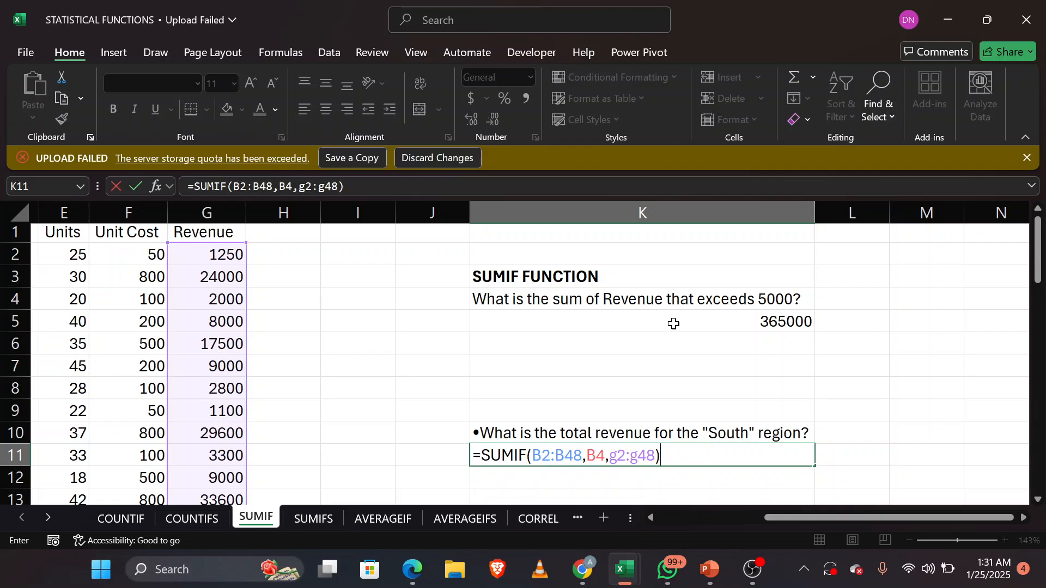
key("Return")
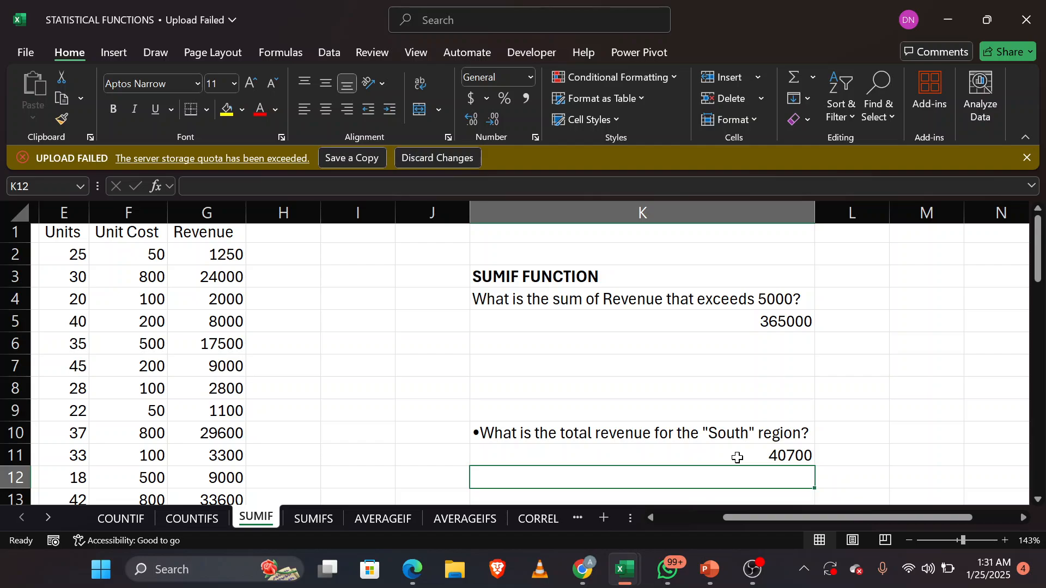
Step: Read the question about total unit cost for smartphones and compare it with the sales table columns
scroll(737, 458, "down", 2)
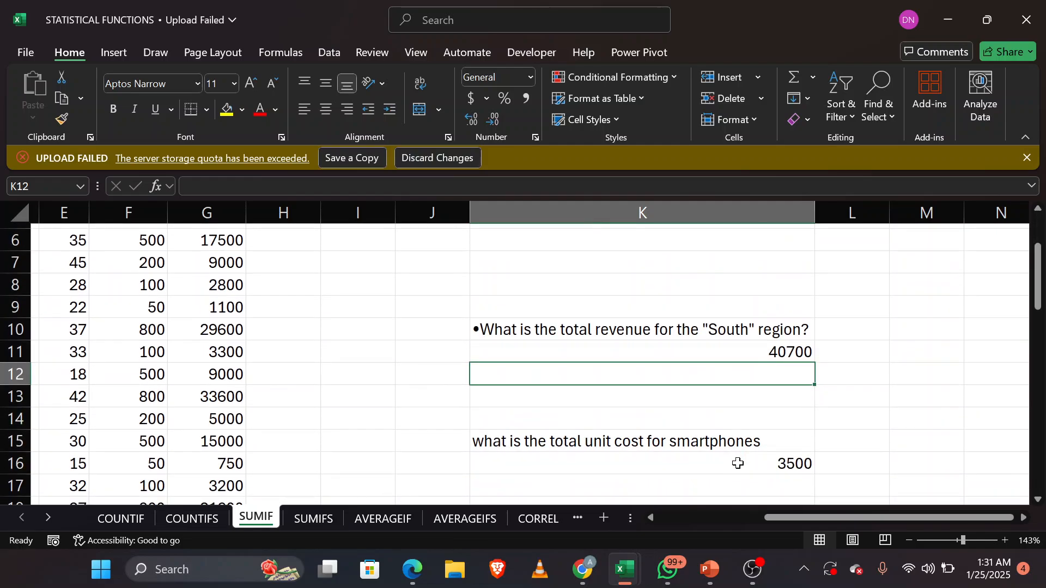
scroll(738, 460, "right", 3)
scroll(738, 460, "left", 5)
scroll(738, 464, "up", 1)
scroll(738, 463, "up", 2)
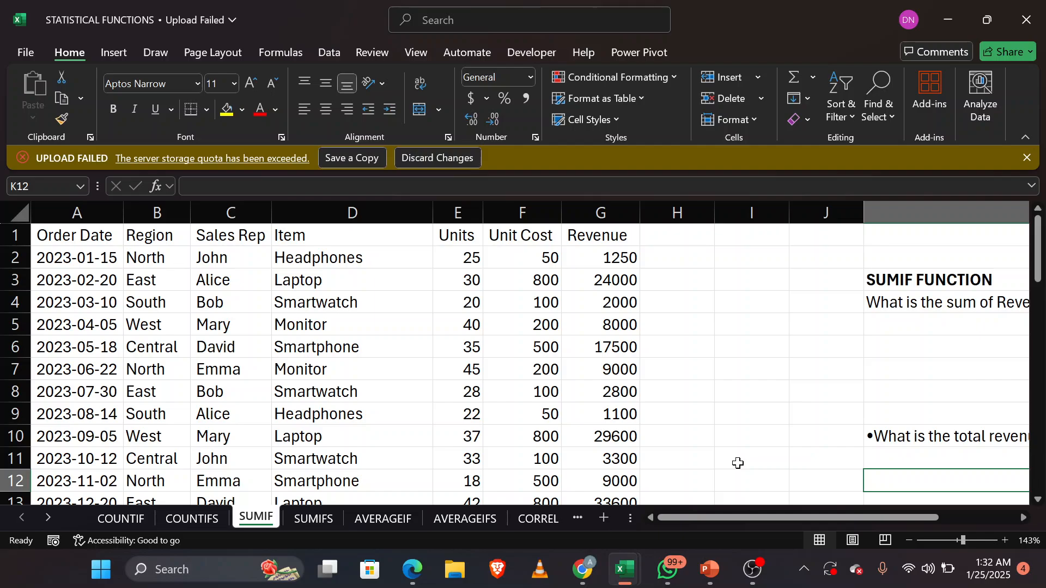
scroll(738, 463, "right", 2)
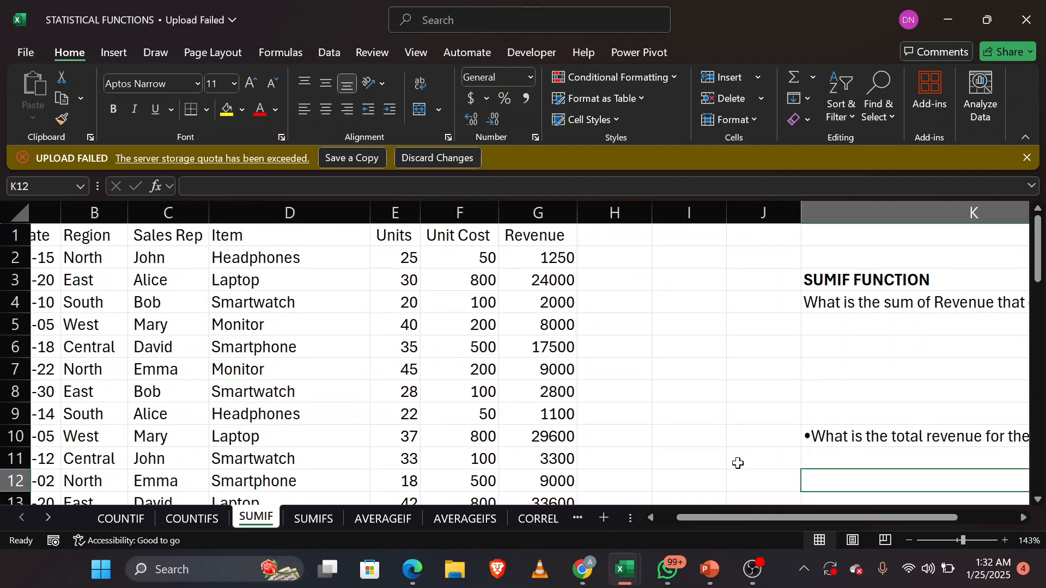
left_click(851, 375)
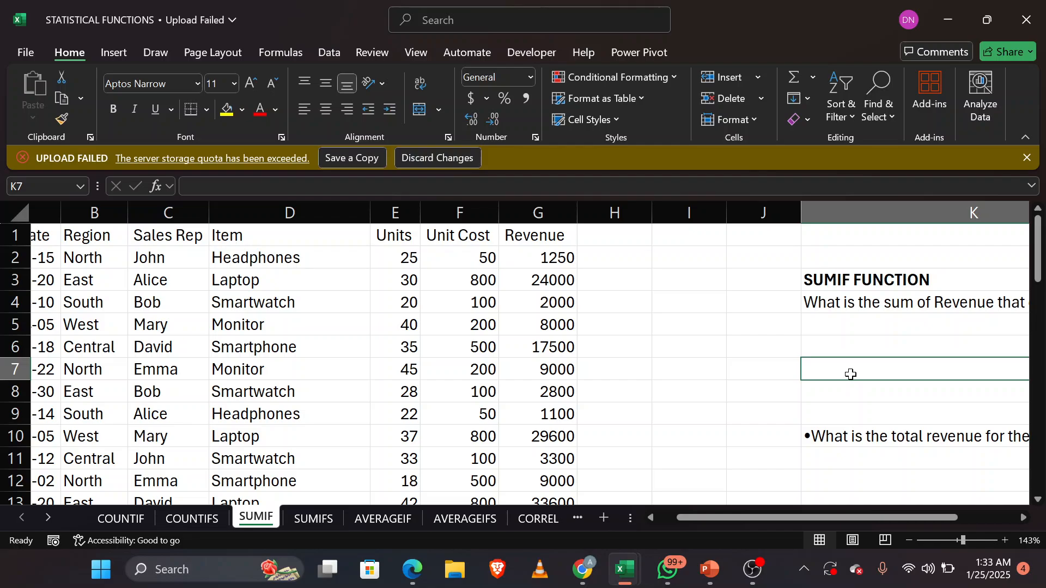
Step: Clear the existing SUMIF formula from K16 under the smartphone unit cost question
scroll(851, 375, "down", 3)
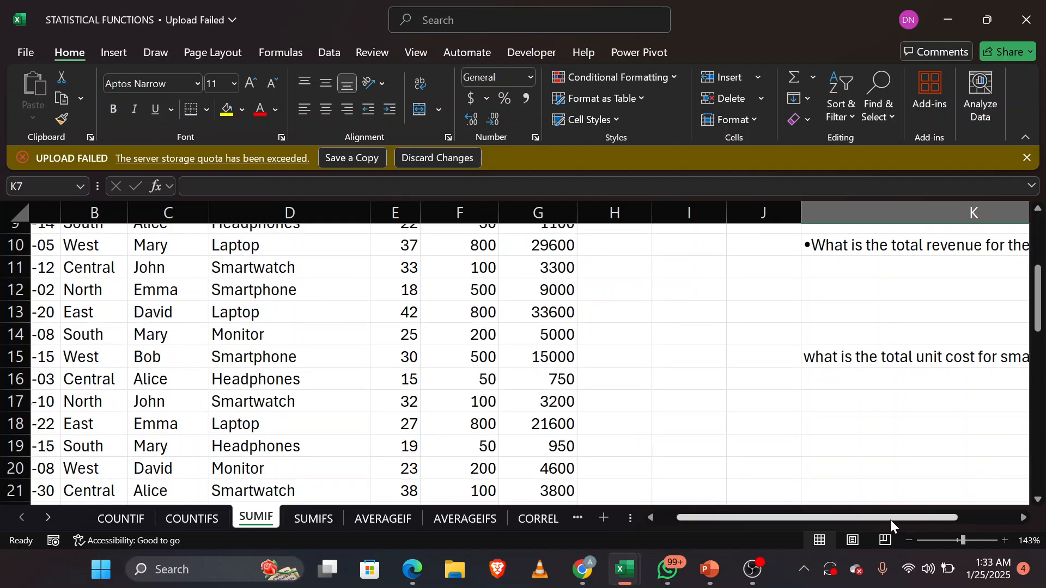
left_click_drag(888, 519, 967, 521)
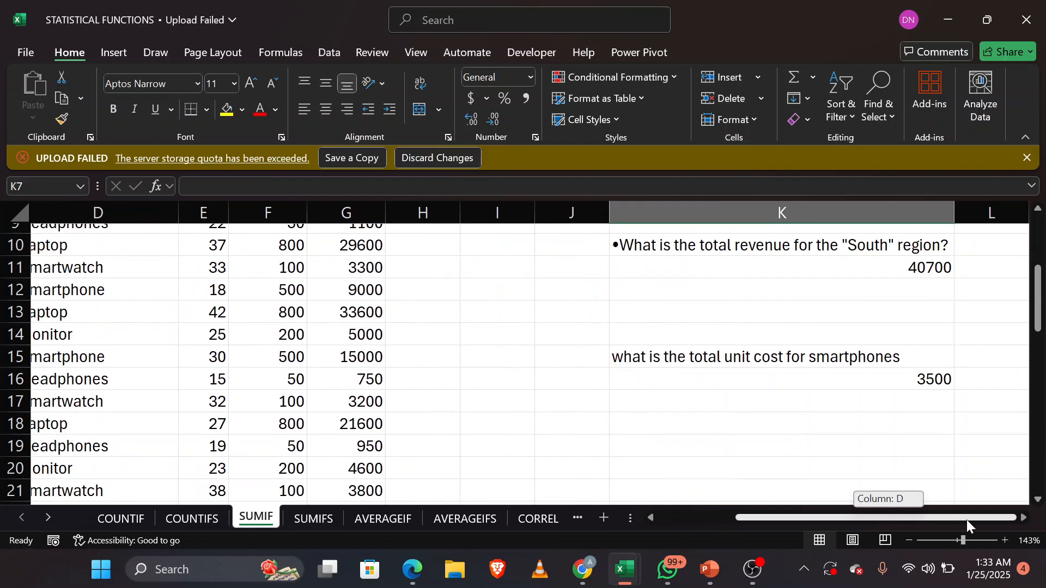
left_click(910, 381)
double_click(910, 381)
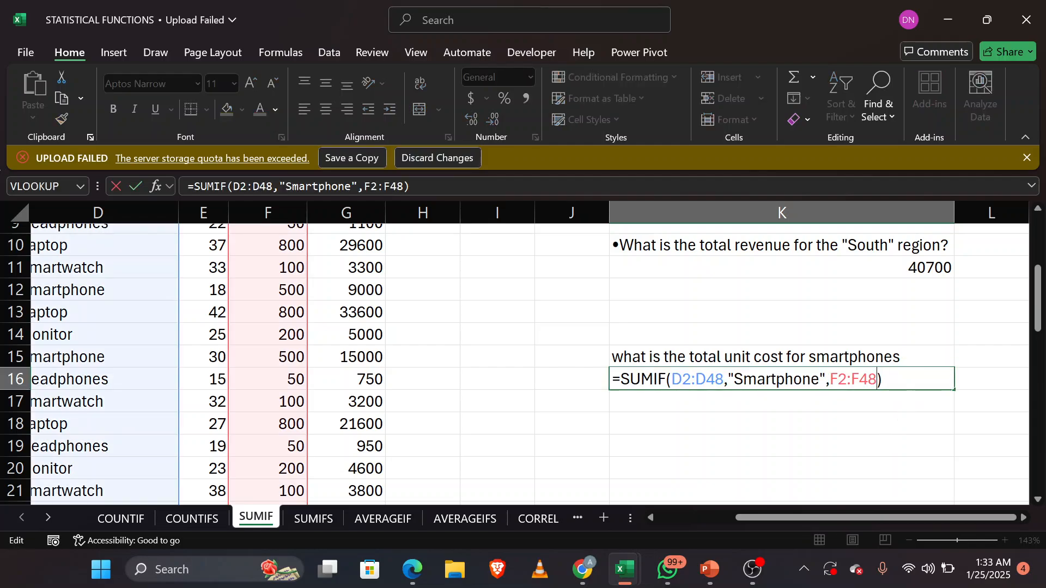
key("BackSpace")
key("BackSpace")
key("BackSpace")
key("BackSpace")
key("BackSpace")
key("BackSpace")
key("BackSpace")
key("BackSpace")
key("BackSpace")
key("BackSpace")
key("BackSpace")
key("BackSpace")
key("BackSpace")
key("BackSpace")
key("BackSpace")
key("BackSpace")
key("BackSpace")
key("BackSpace")
key("BackSpace")
key("BackSpace")
key("BackSpace")
key("BackSpace")
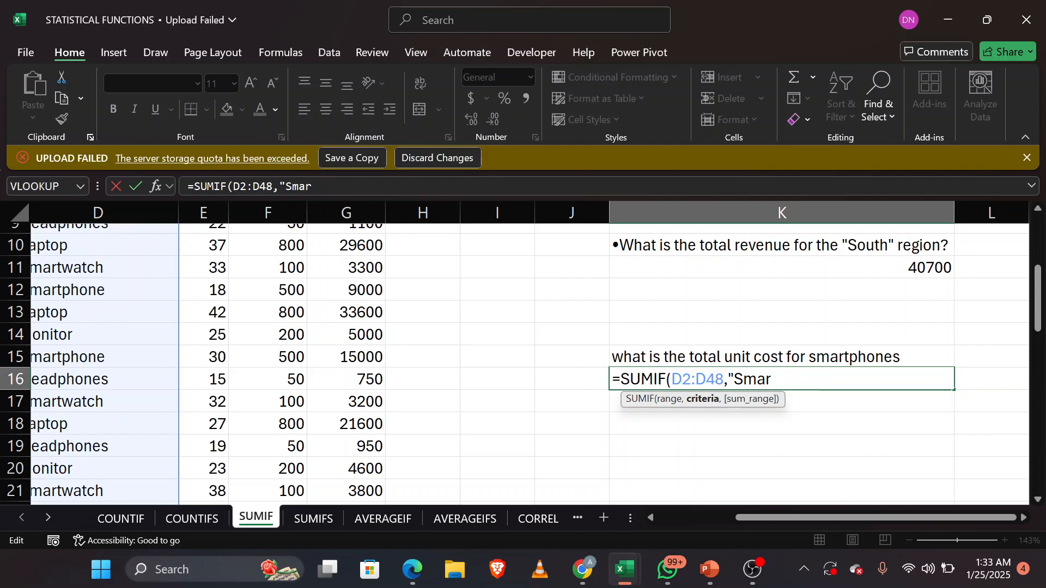
key("BackSpace")
key("BackSpace")
key("BackSpace")
key("BackSpace")
key("BackSpace")
key("BackSpace")
key("BackSpace")
key("BackSpace")
key("BackSpace")
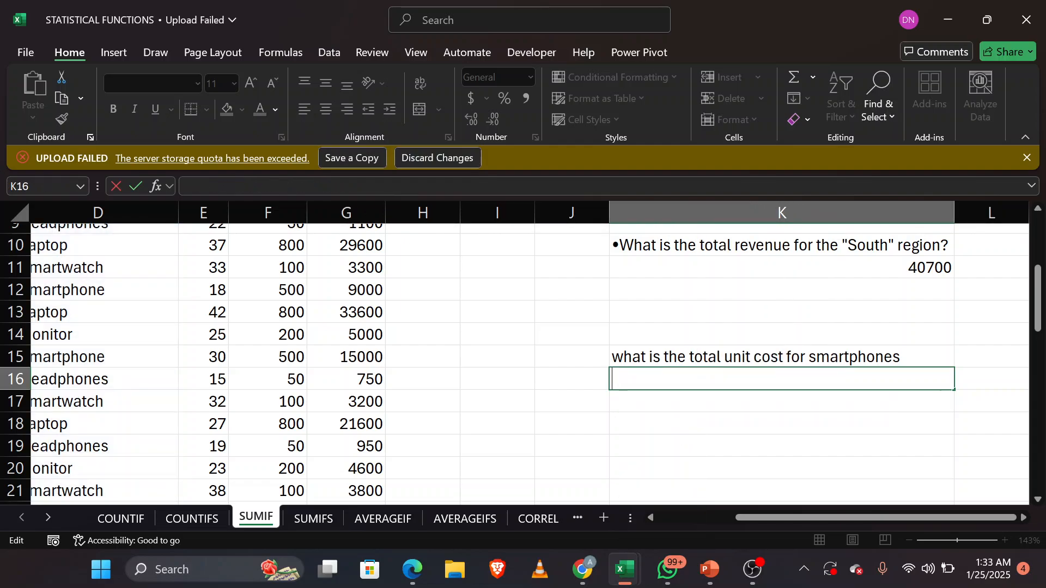
Step: Examine the smartphone entries in the Item column and their matching Unit Cost values in rows 6 and 12
scroll(531, 275, "up", 1)
scroll(532, 275, "left", 2)
scroll(532, 274, "up", 2)
scroll(532, 274, "left", 1)
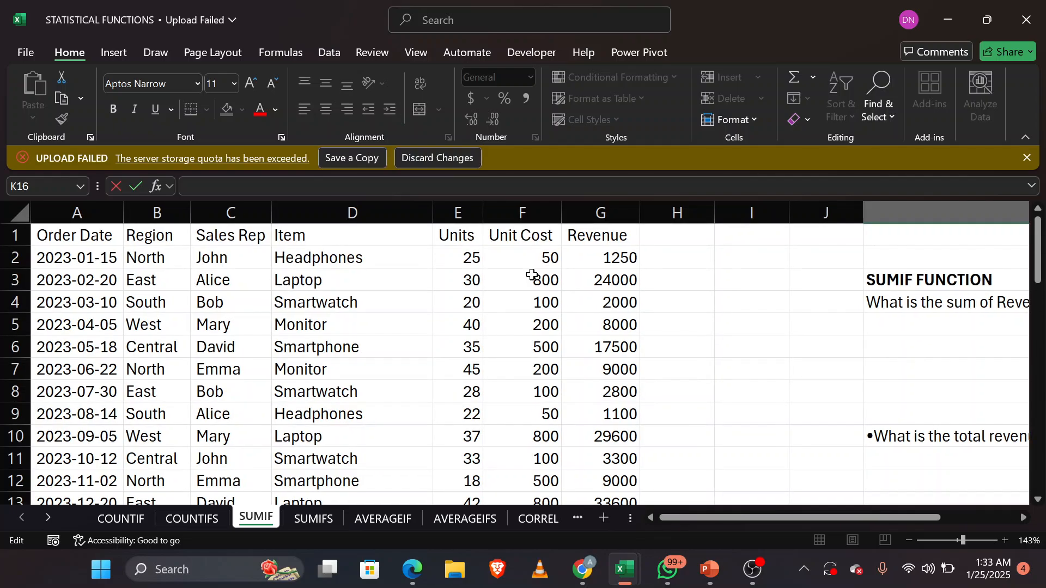
scroll(532, 275, "right", 1)
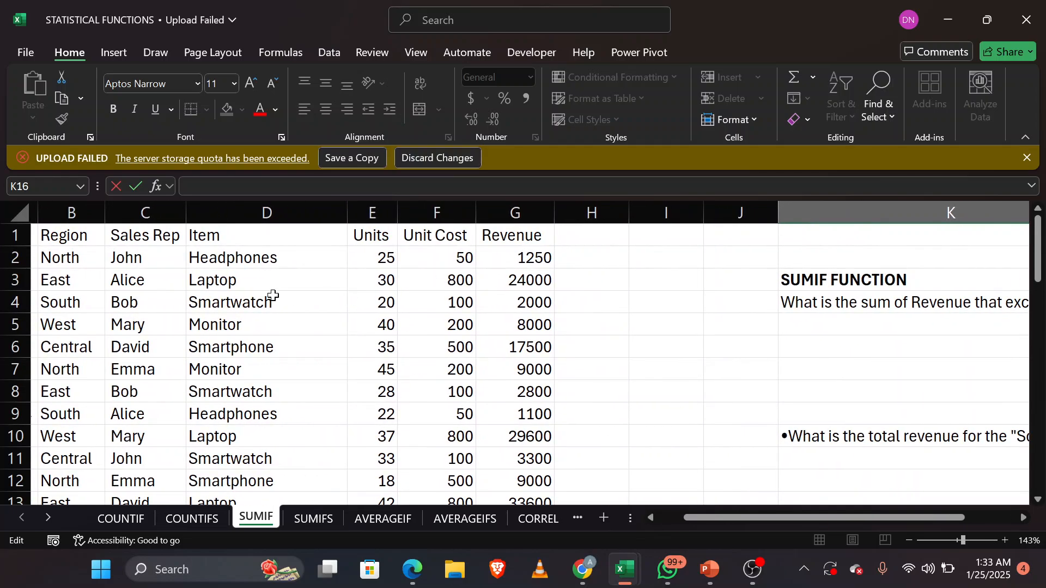
left_click(230, 256)
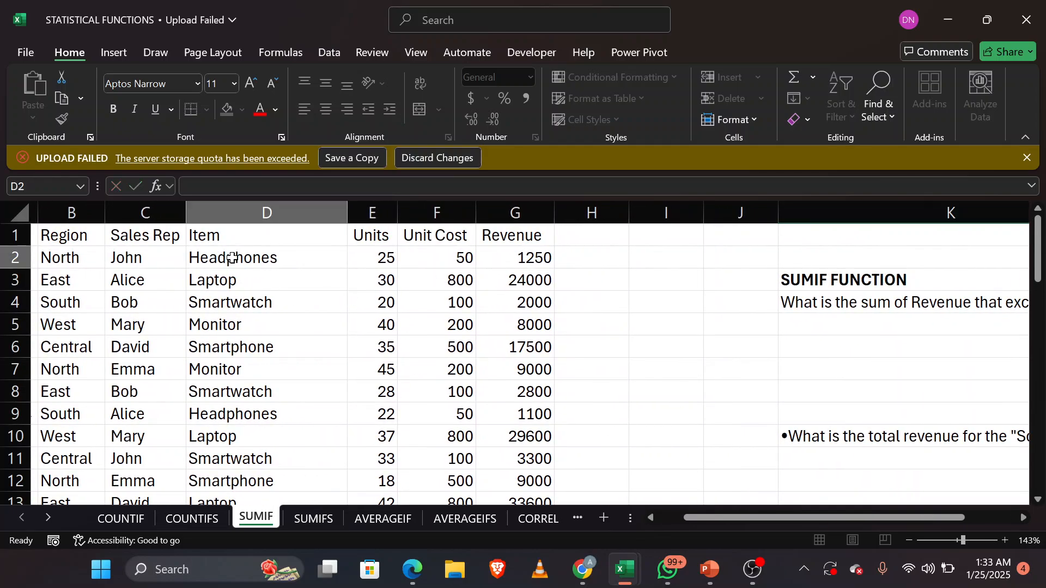
left_click(262, 352)
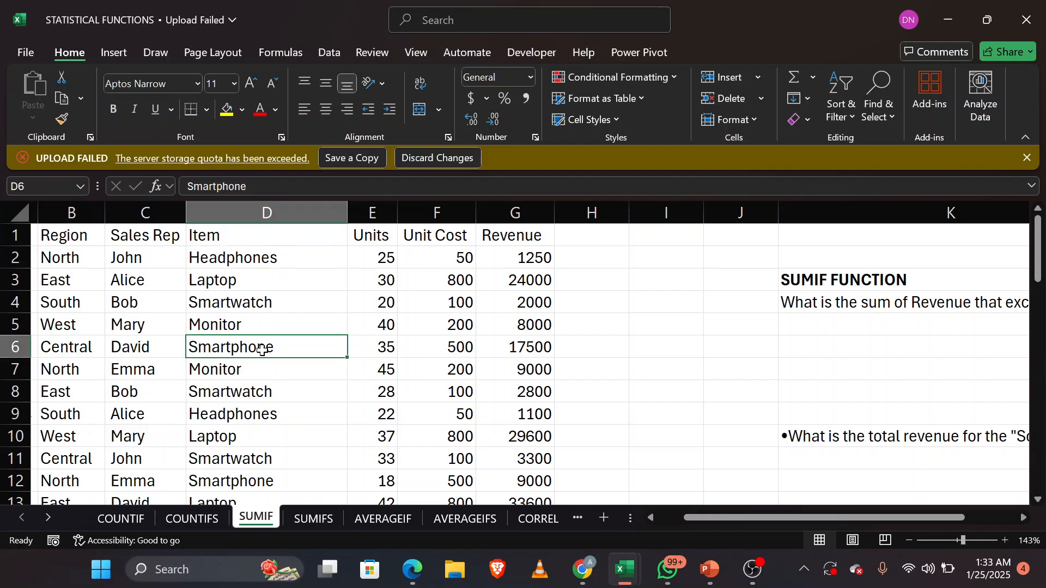
left_click(273, 480)
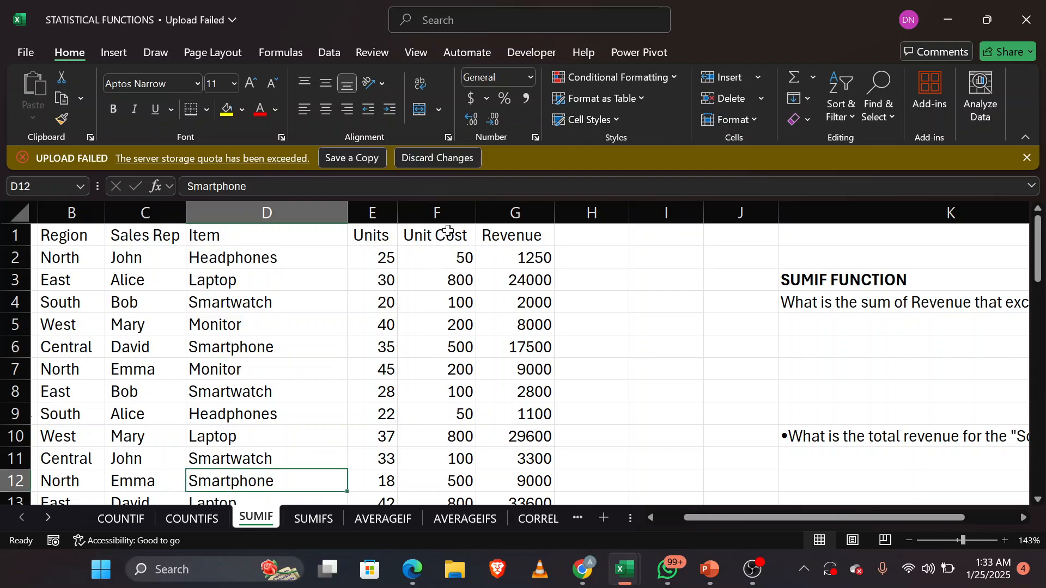
left_click(448, 351)
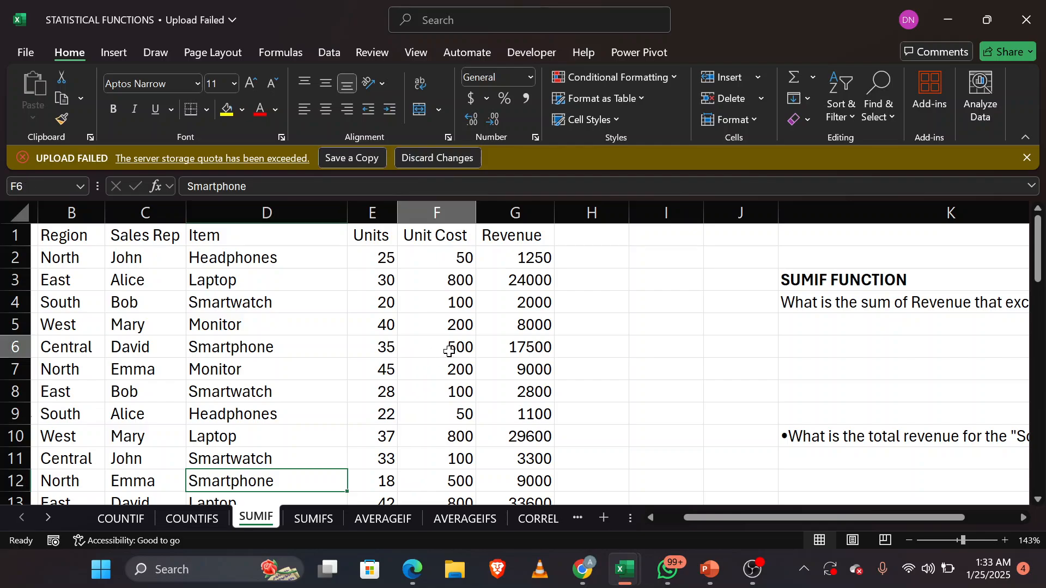
left_click(461, 482)
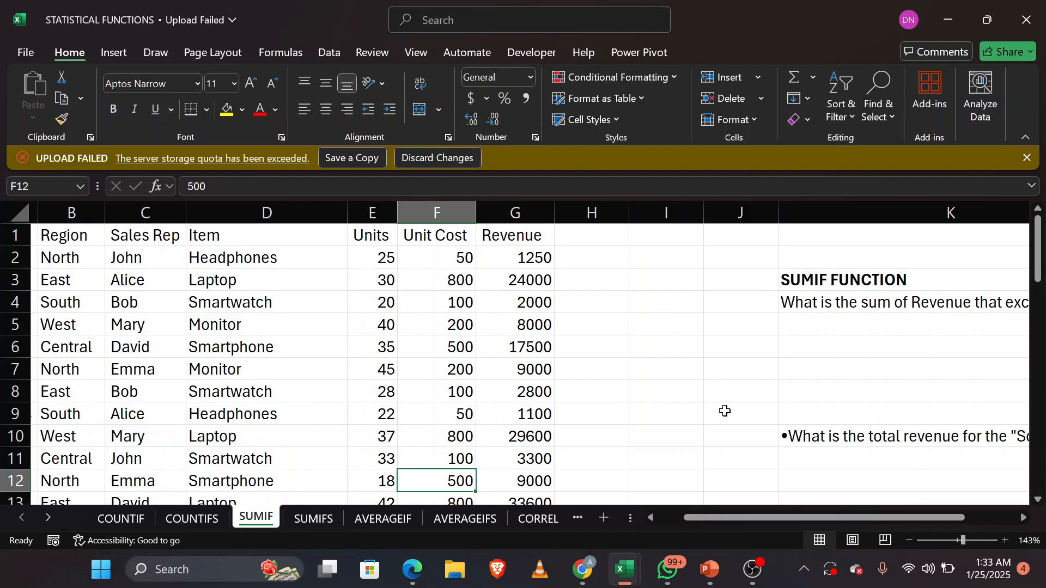
Step: Begin a new SUMIF formula in K16 under the question about total unit cost for smartphones
scroll(725, 411, "down", 2)
scroll(725, 411, "right", 4)
scroll(724, 411, "down", 2)
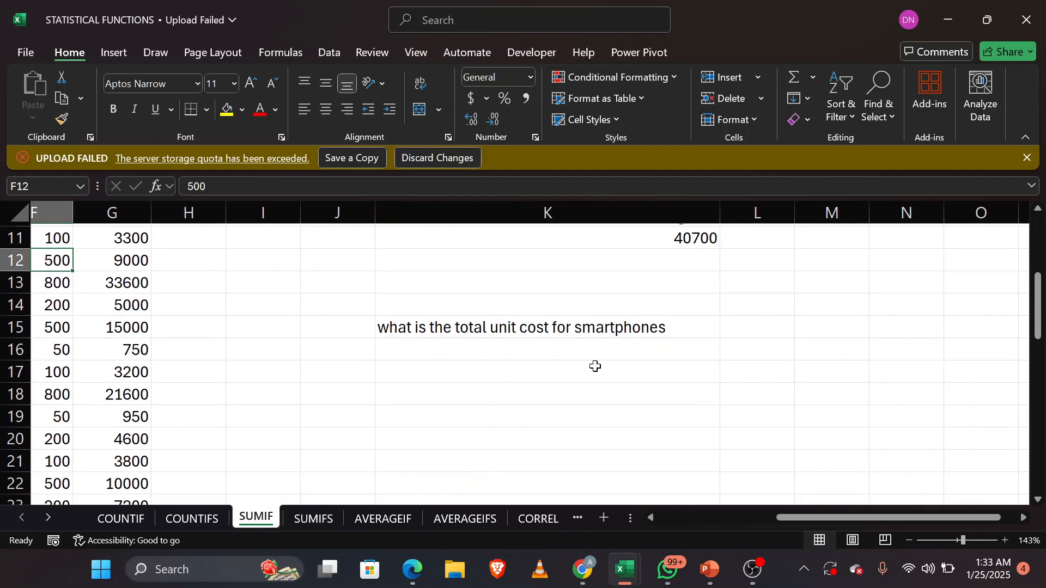
left_click(550, 349)
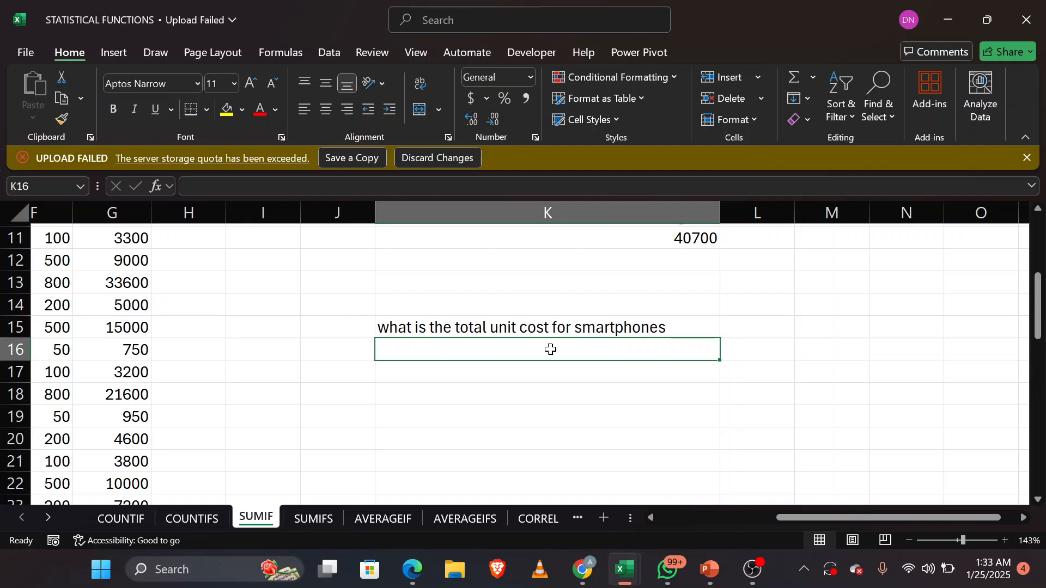
type("=")
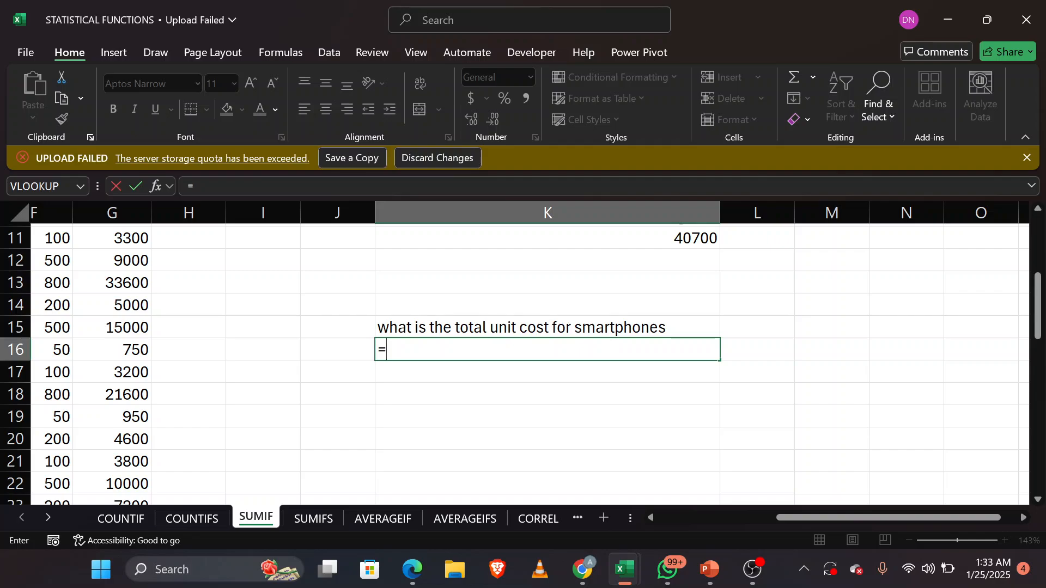
type("sumi")
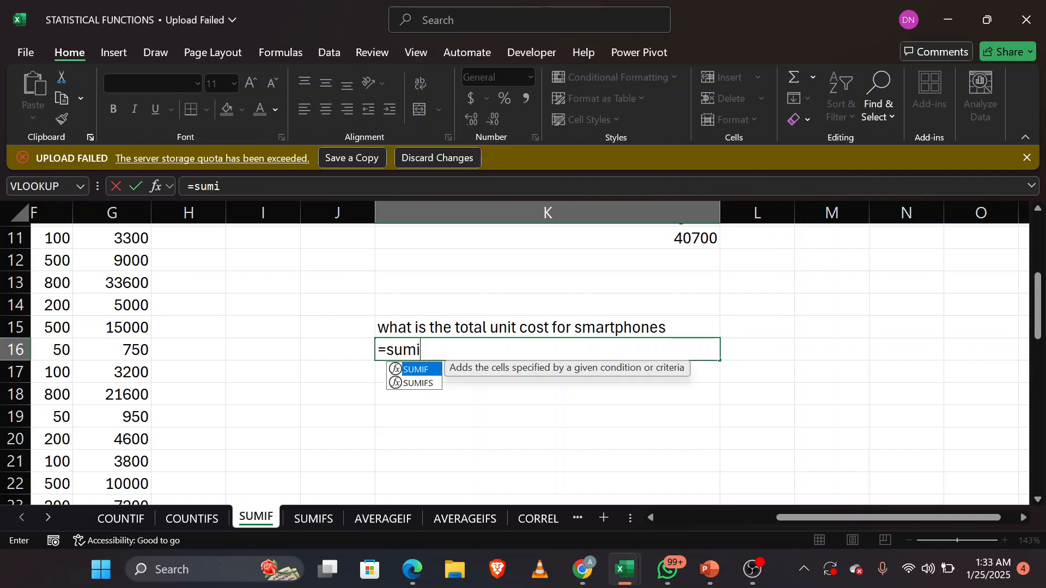
key("Tab")
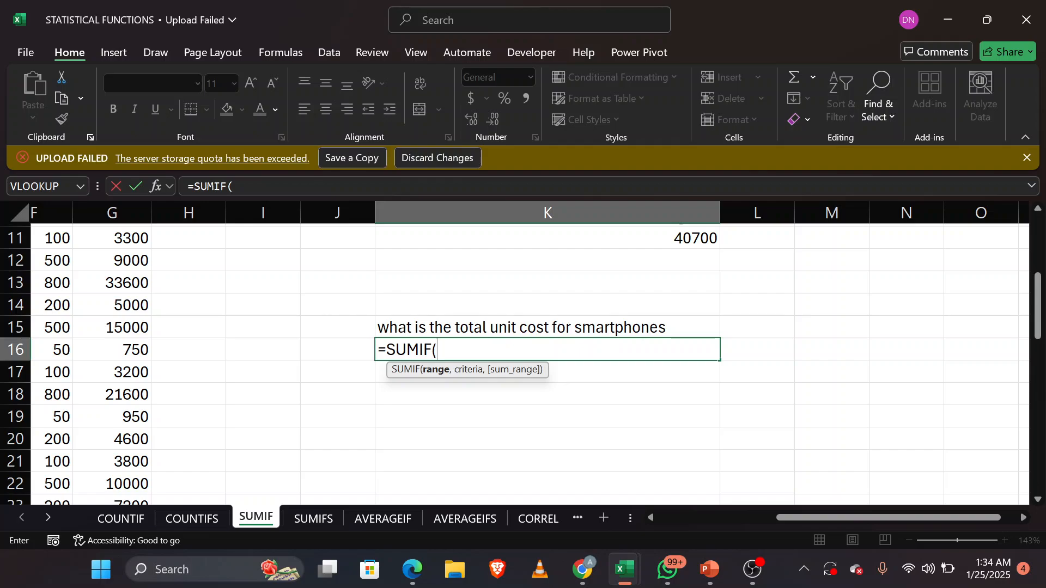
Step: Set the SUMIF range in K16 to the Item values D2:D48
scroll(223, 372, "left", 4)
scroll(223, 372, "left", 2)
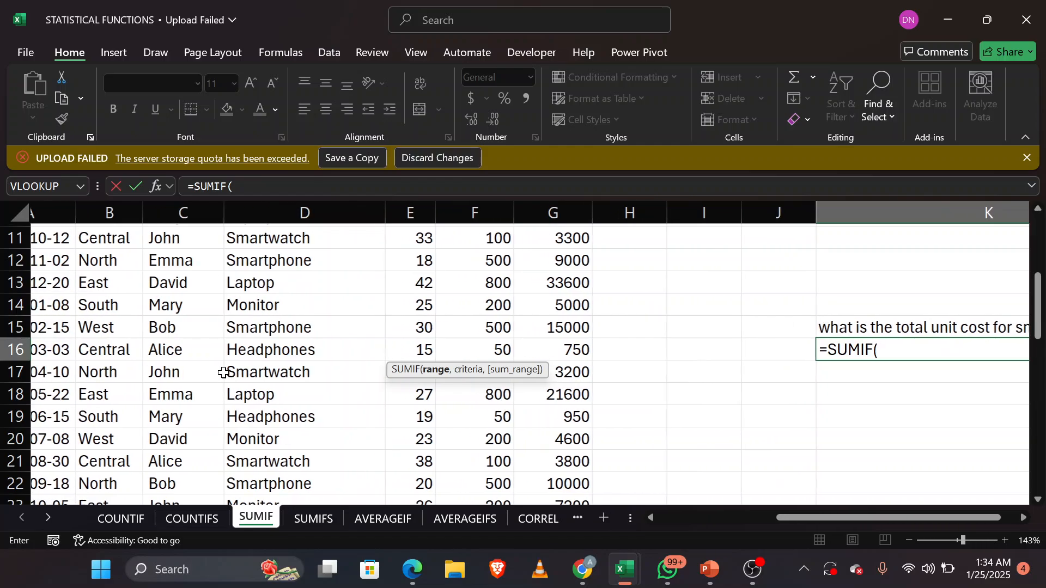
scroll(223, 372, "up", 4)
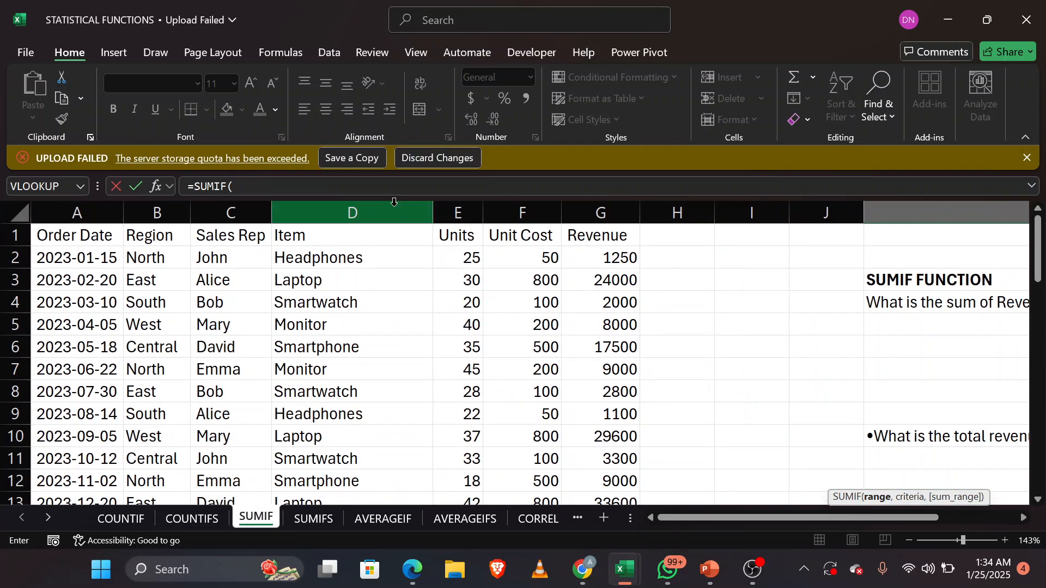
scroll(339, 259, "right", 2)
scroll(339, 258, "right", 1)
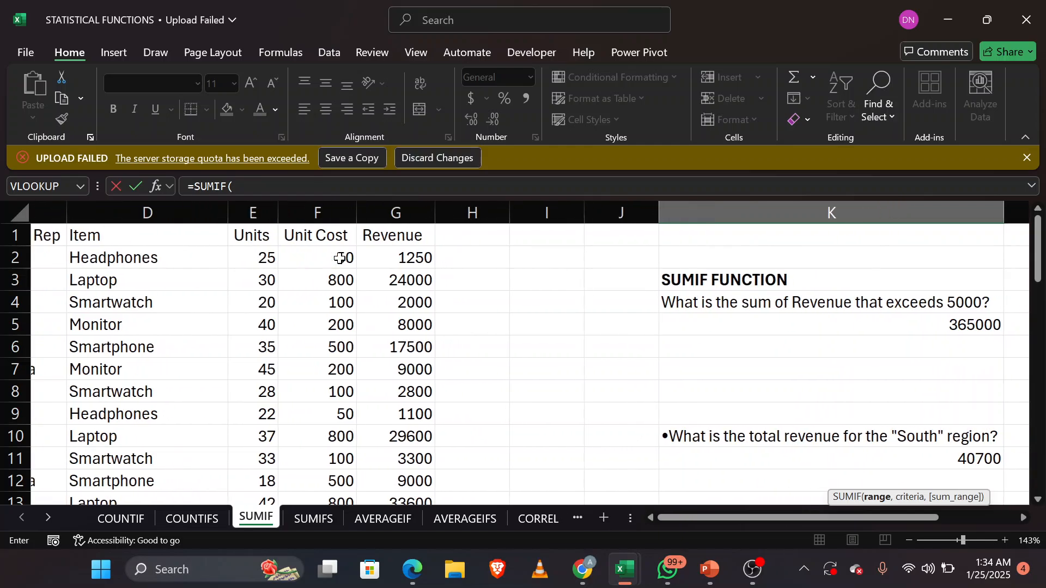
scroll(339, 259, "down", 3)
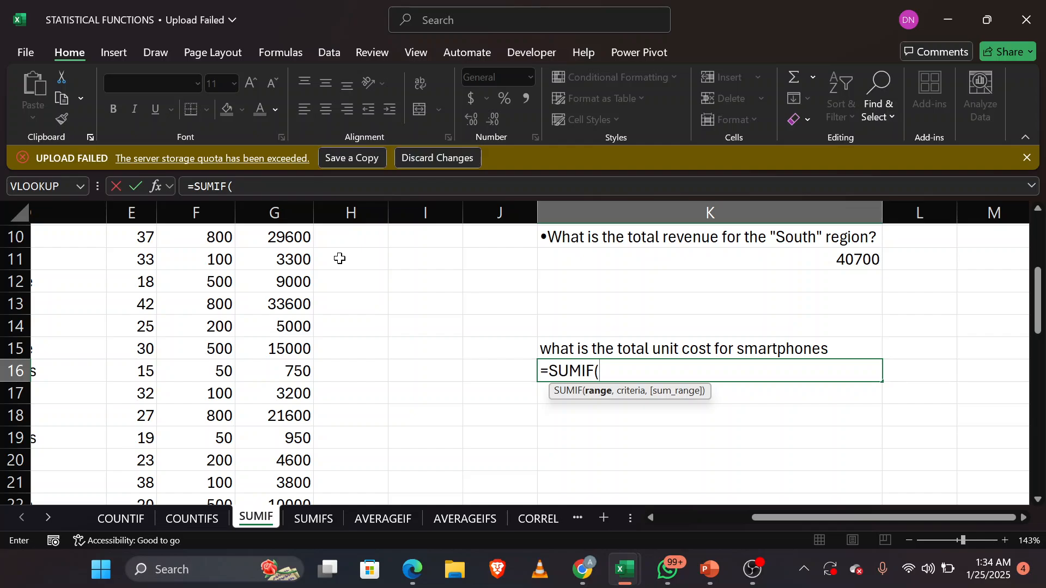
type("D2:D48")
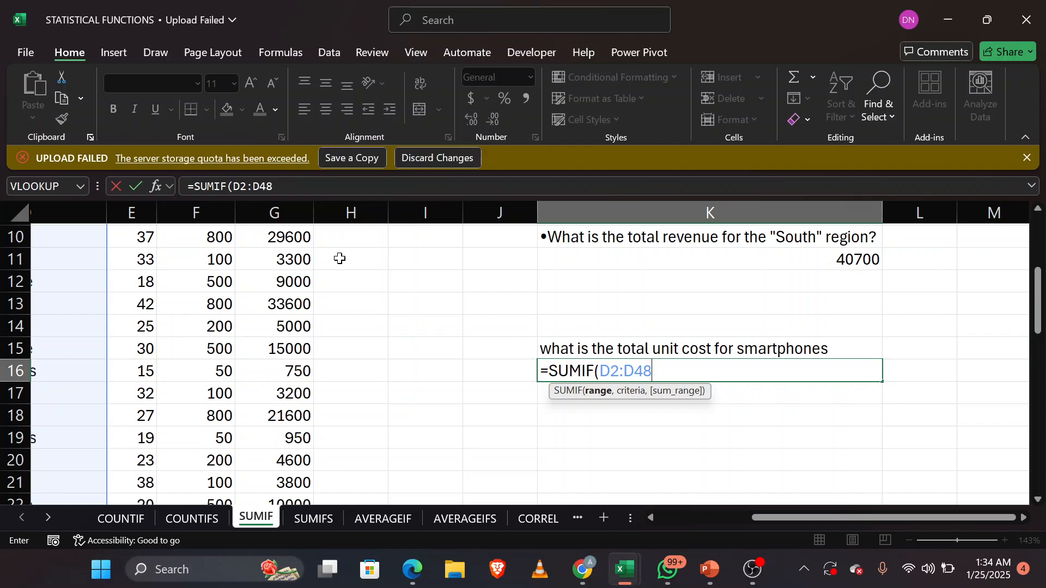
type(",")
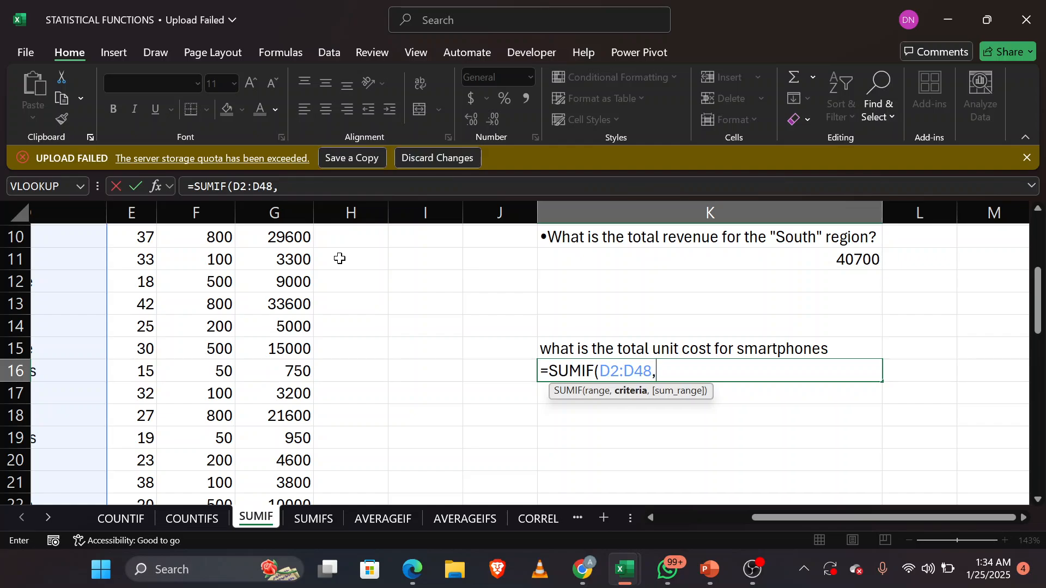
Step: Use the Smartphone cell D12 as the criterion of the SUMIF formula in K16
scroll(249, 331, "left", 3)
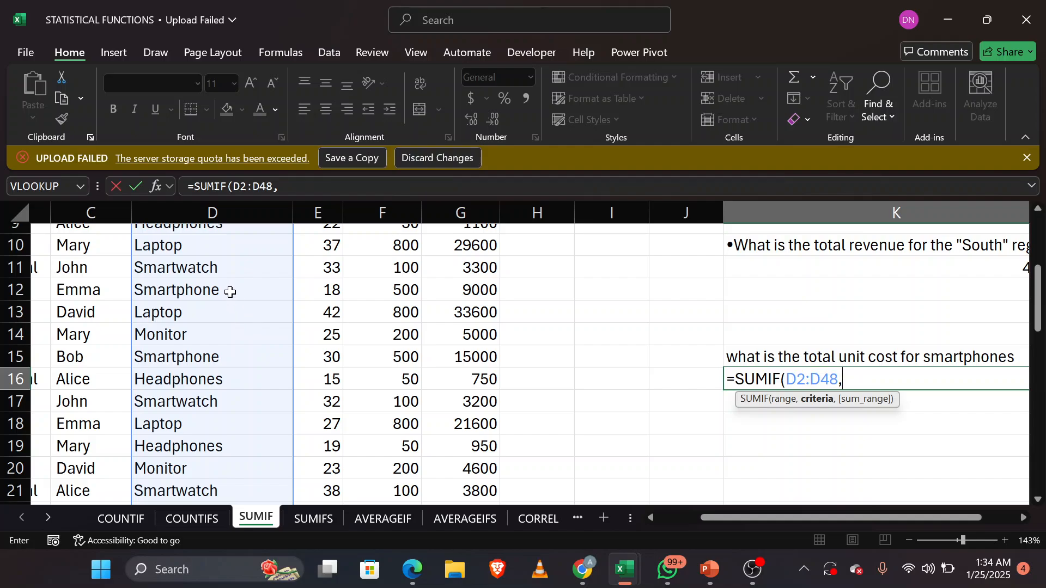
left_click(230, 289)
type(",")
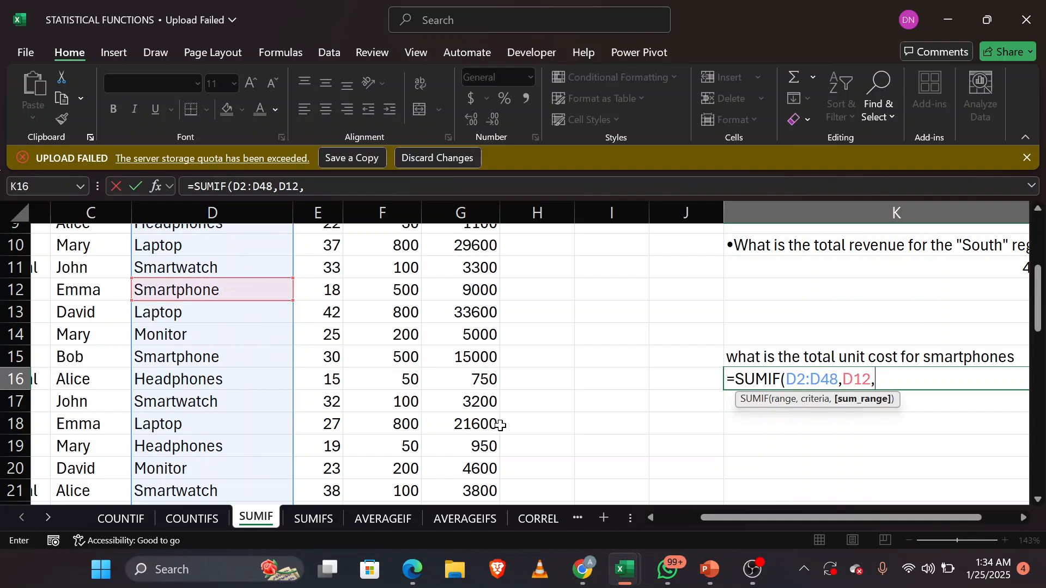
Step: Set the sum range of the K16 SUMIF formula to the Unit Cost values F2:F48 and complete the formula
scroll(582, 418, "up", 1)
scroll(582, 418, "up", 3)
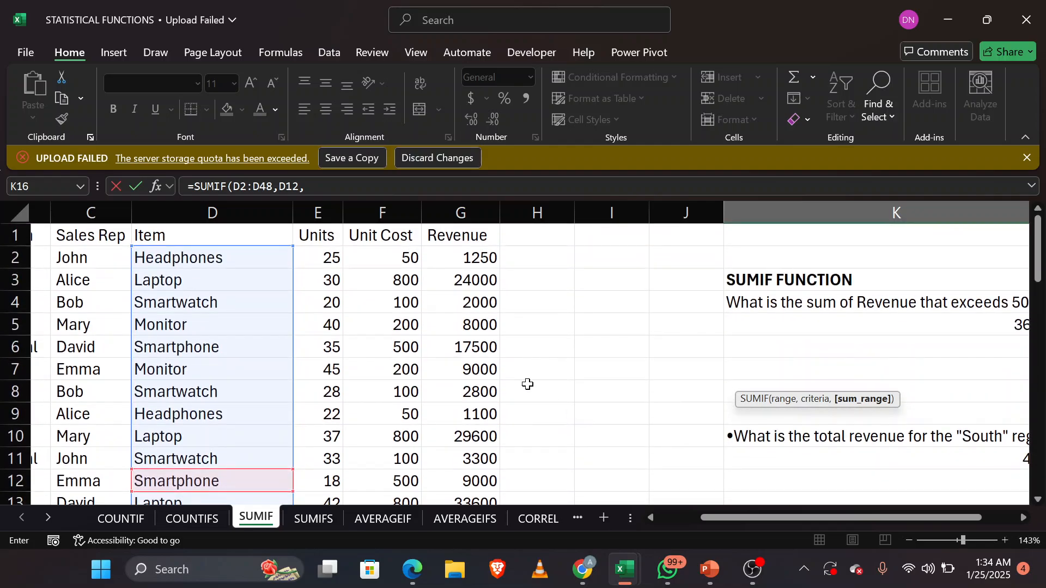
scroll(569, 326, "down", 3)
scroll(569, 327, "right", 2)
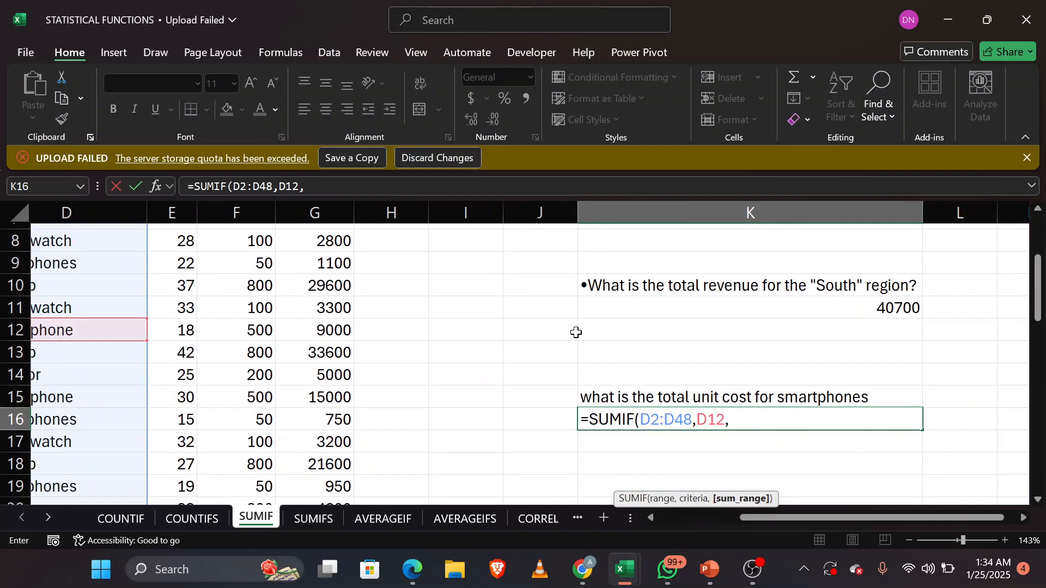
type("F2:F48")
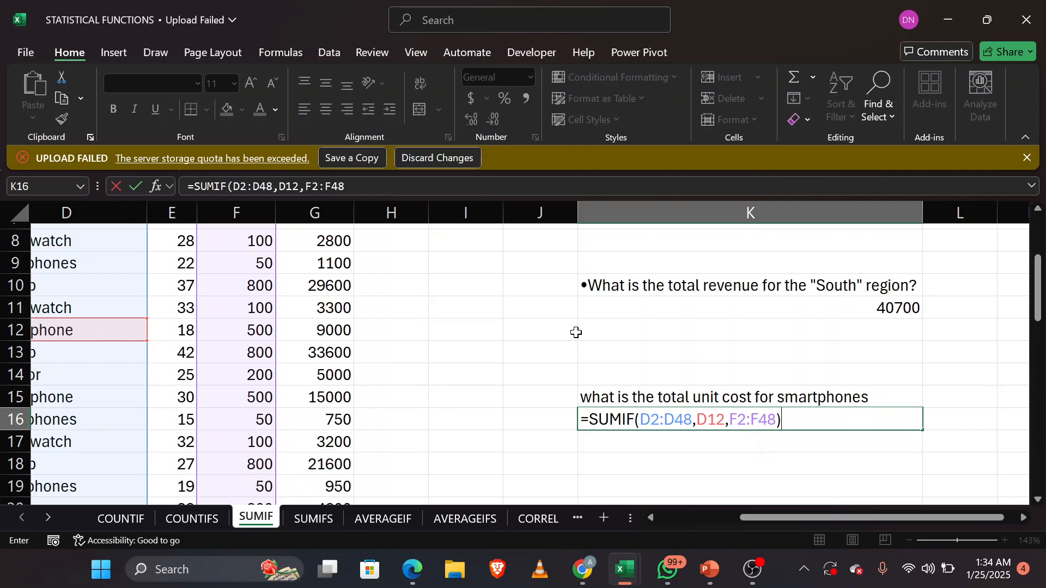
key("Return")
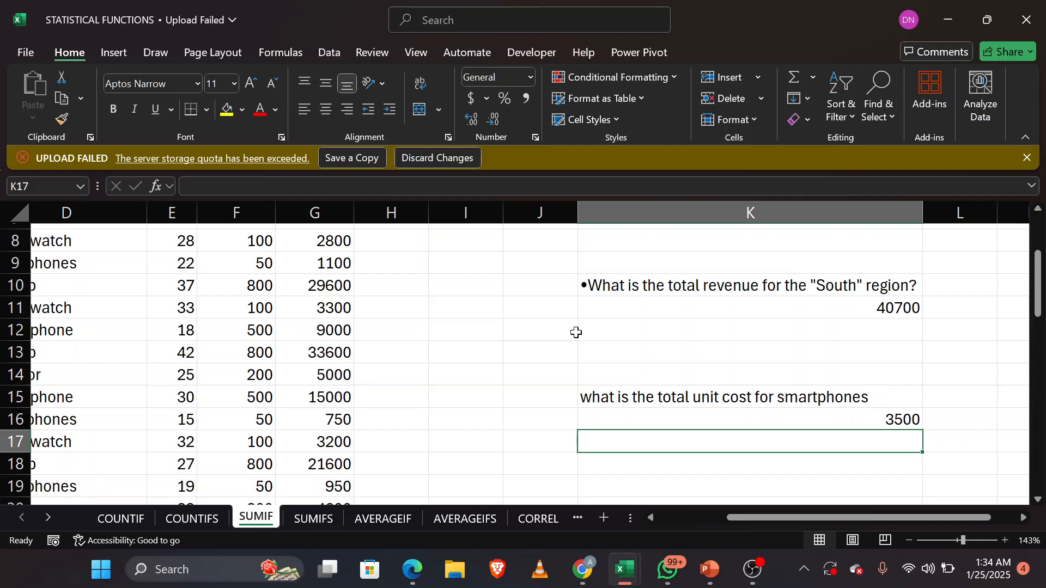
Step: Clear the existing formula from K5 under the question about the sum of Revenue that exceeds 5000
scroll(577, 332, "up", 3)
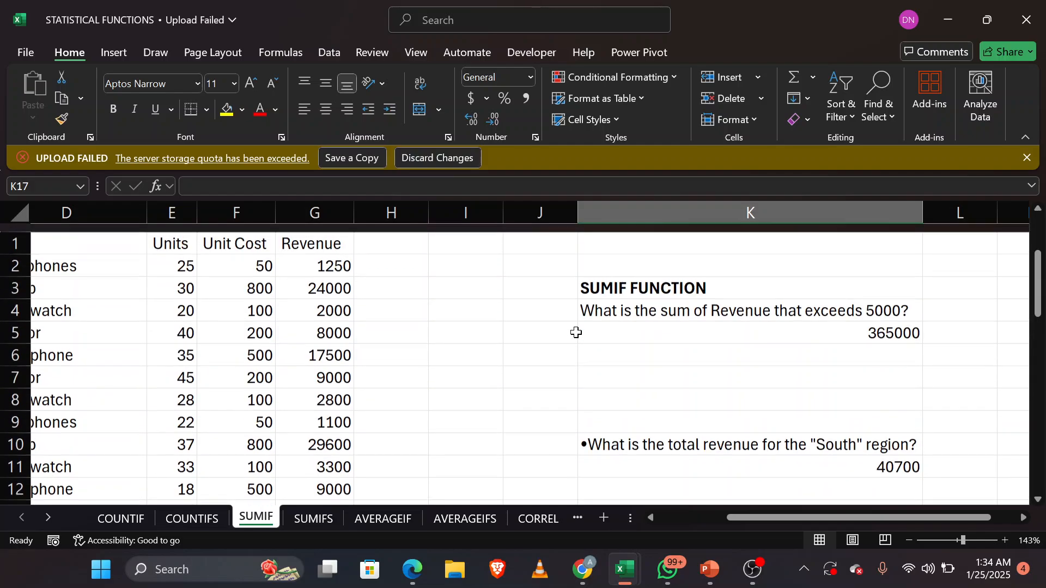
left_click(874, 326)
key("F2")
key("BackSpace")
key("BackSpace")
key("BackSpace")
key("BackSpace")
key("BackSpace")
key("BackSpace")
key("BackSpace")
key("BackSpace")
key("BackSpace")
key("BackSpace")
key("BackSpace")
key("BackSpace")
key("BackSpace")
key("BackSpace")
key("BackSpace")
key("BackSpace")
key("BackSpace")
key("BackSpace")
key("BackSpace")
key("BackSpace")
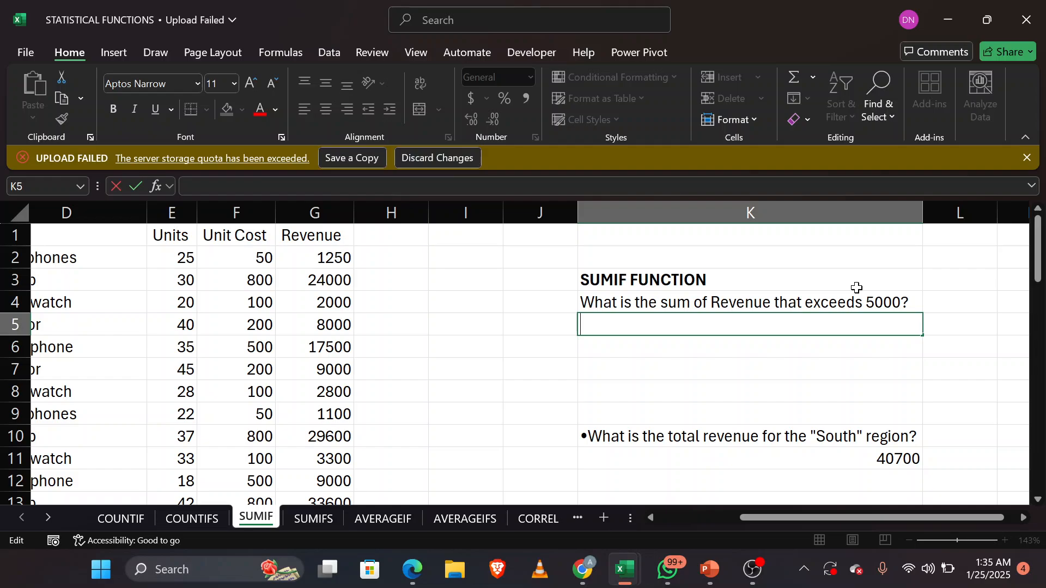
type("=")
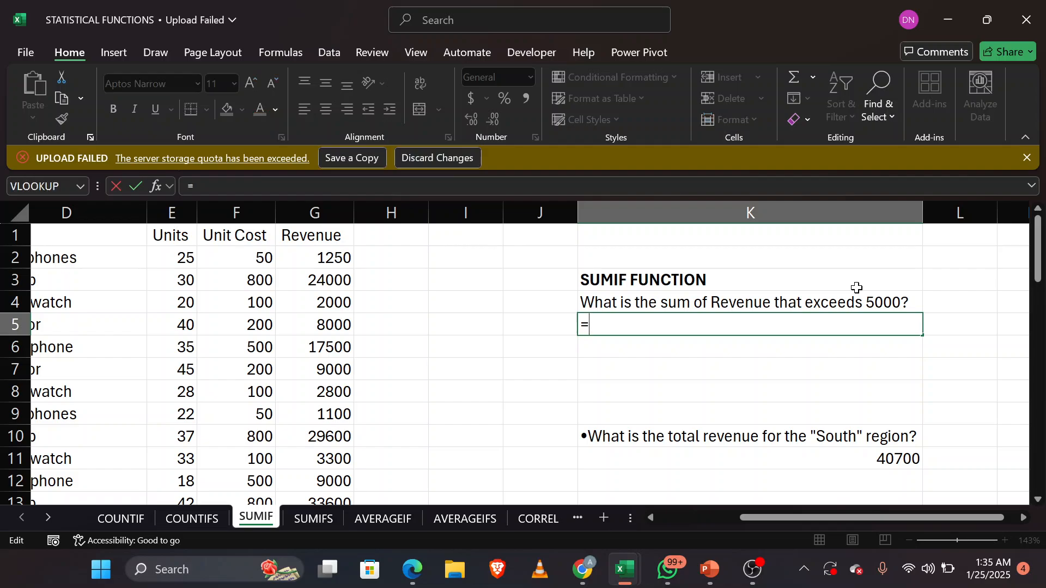
key("BackSpace")
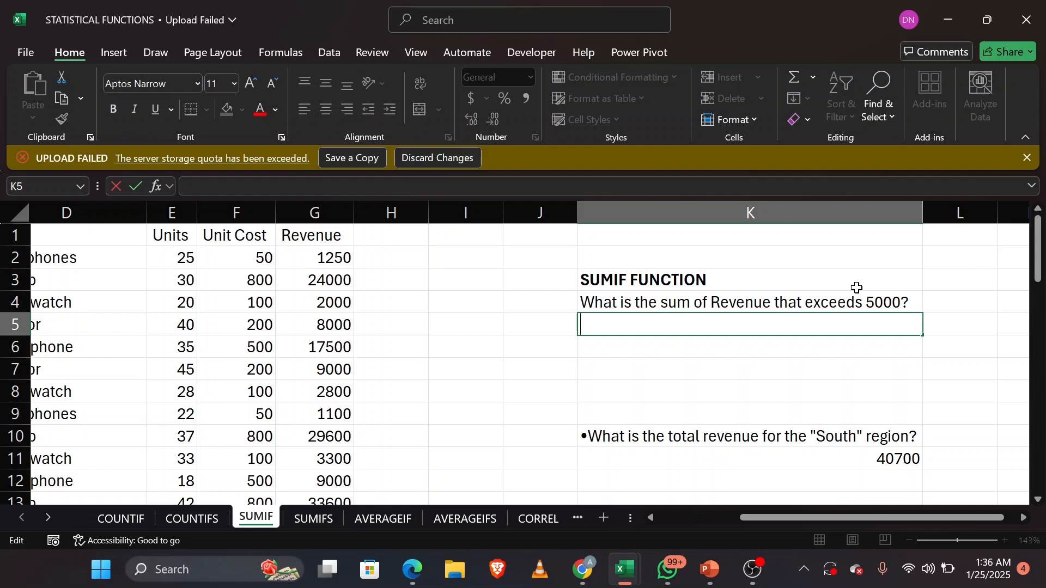
left_click(336, 213)
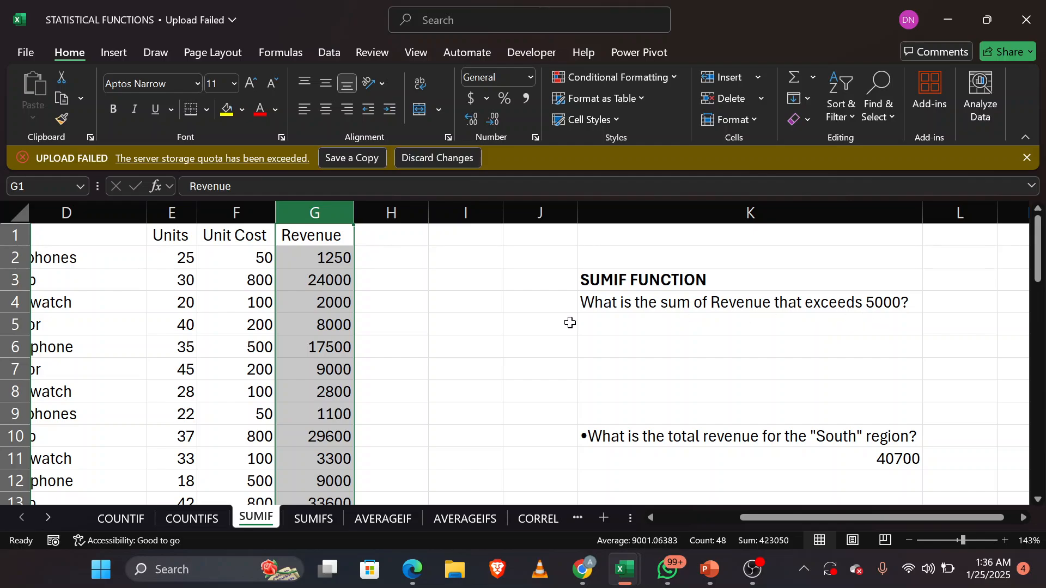
Step: Note example revenues beside the Revenue column by entering 2400 in H3 and 17500 in H6
left_click(380, 285)
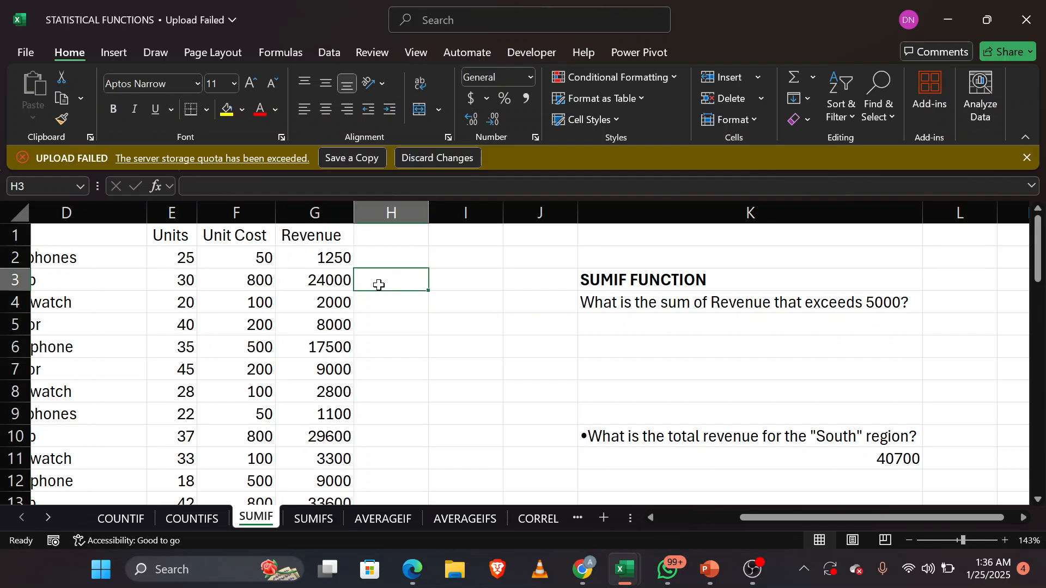
type("2400")
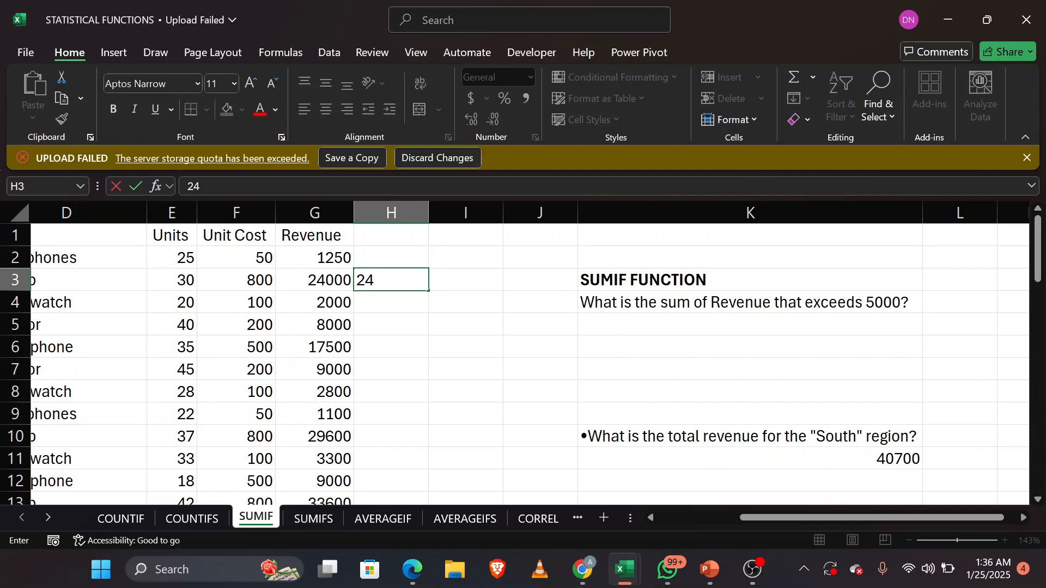
left_click(383, 350)
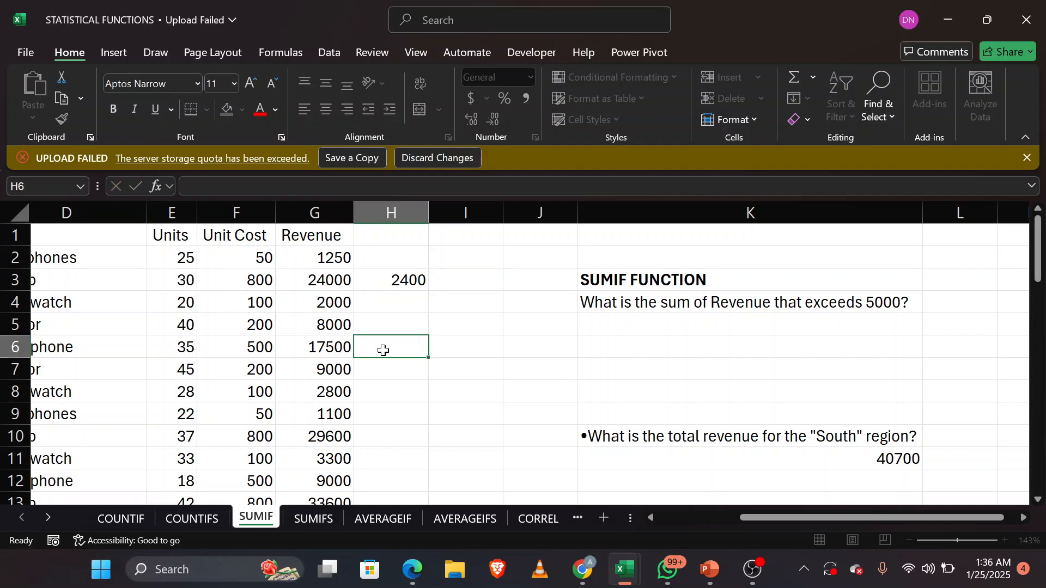
type("11")
type("7500")
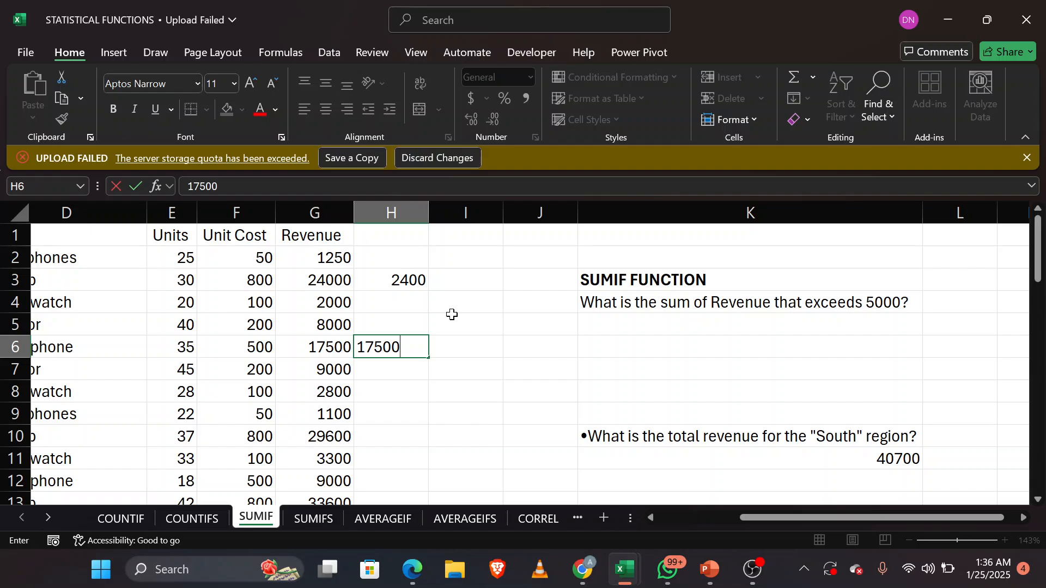
left_click(318, 212)
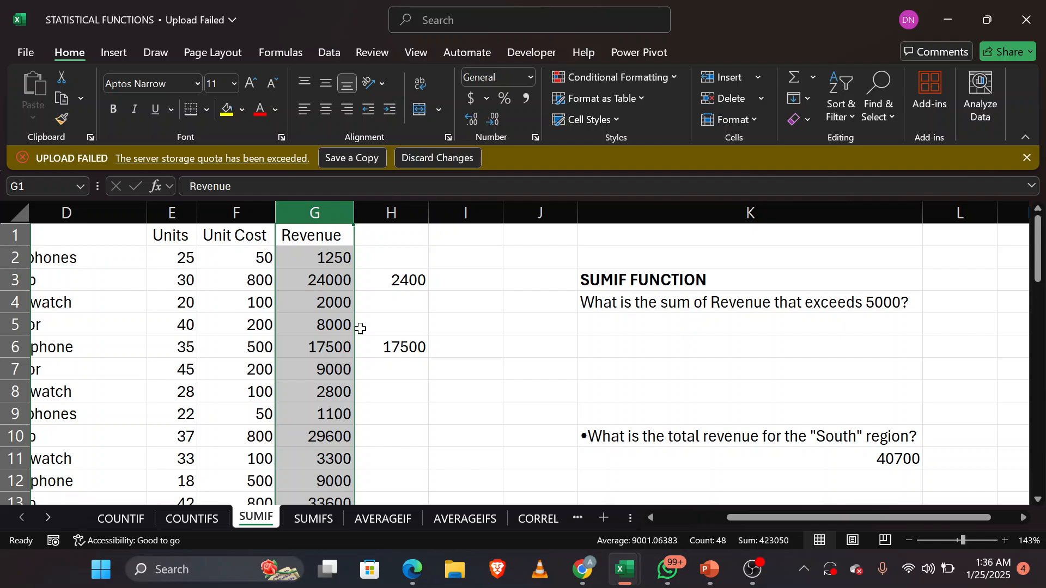
Step: Begin a new SUMIF formula in K5 with the Revenue values G2:G48 as its range
left_click(629, 332)
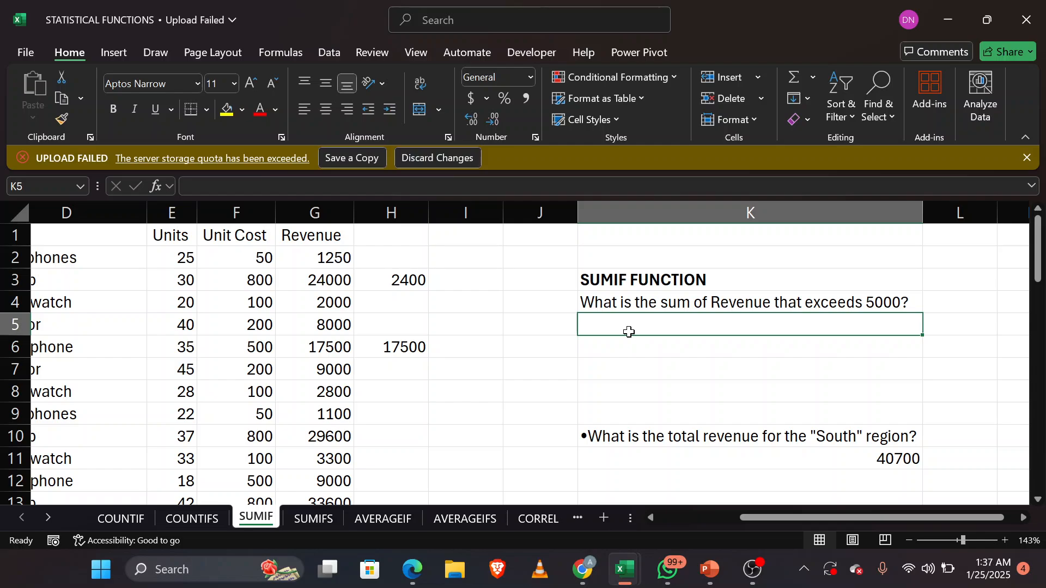
type("=")
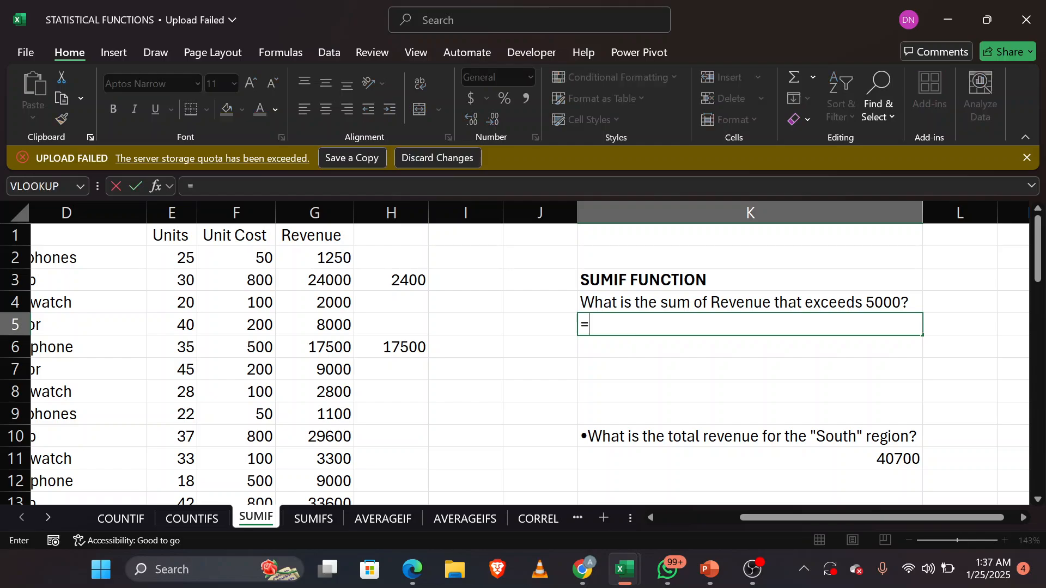
type("SUMIF(")
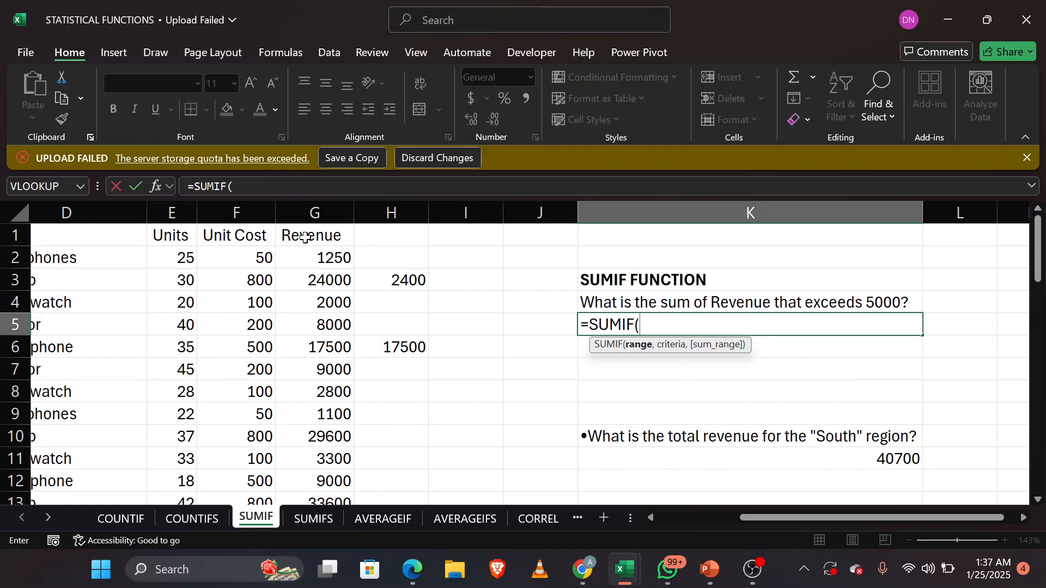
type("G2:")
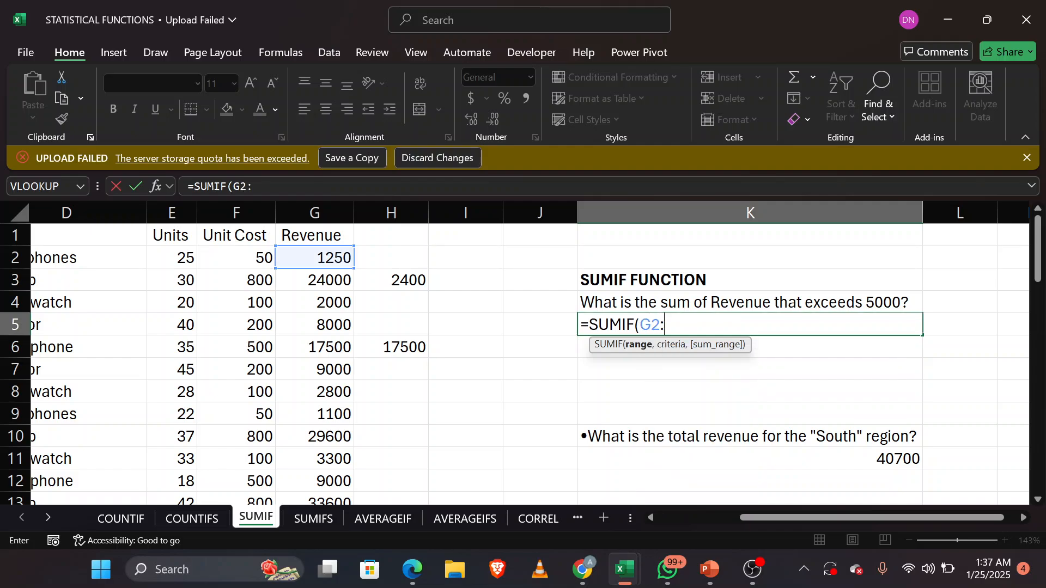
type("G48,")
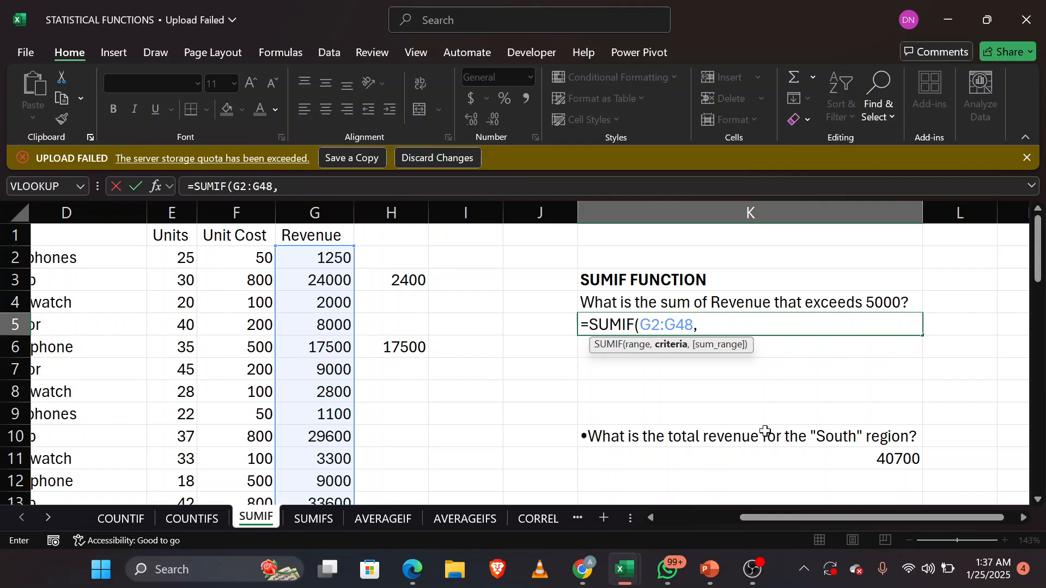
type("\">5000\",")
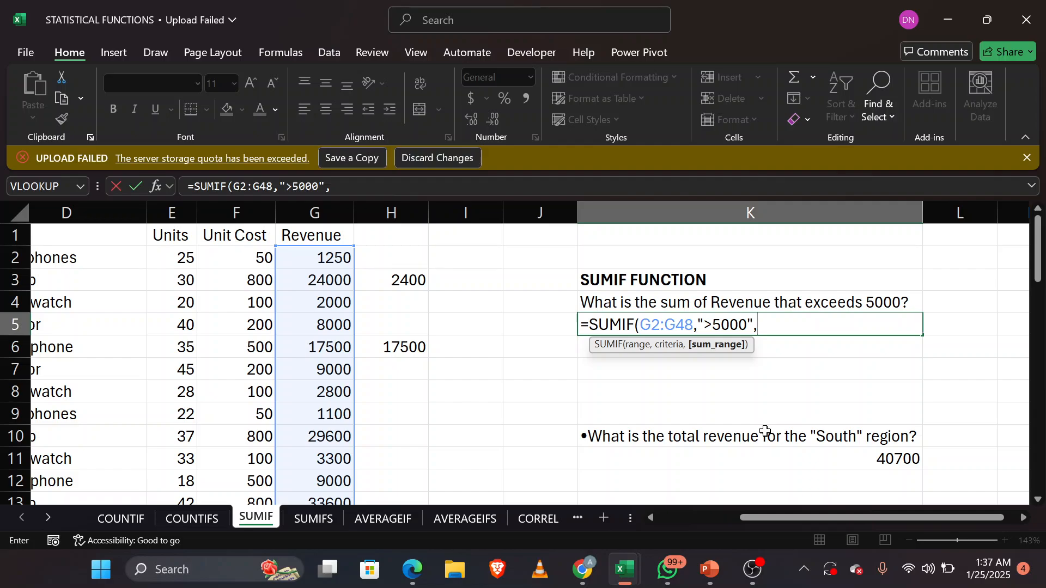
type("G2")
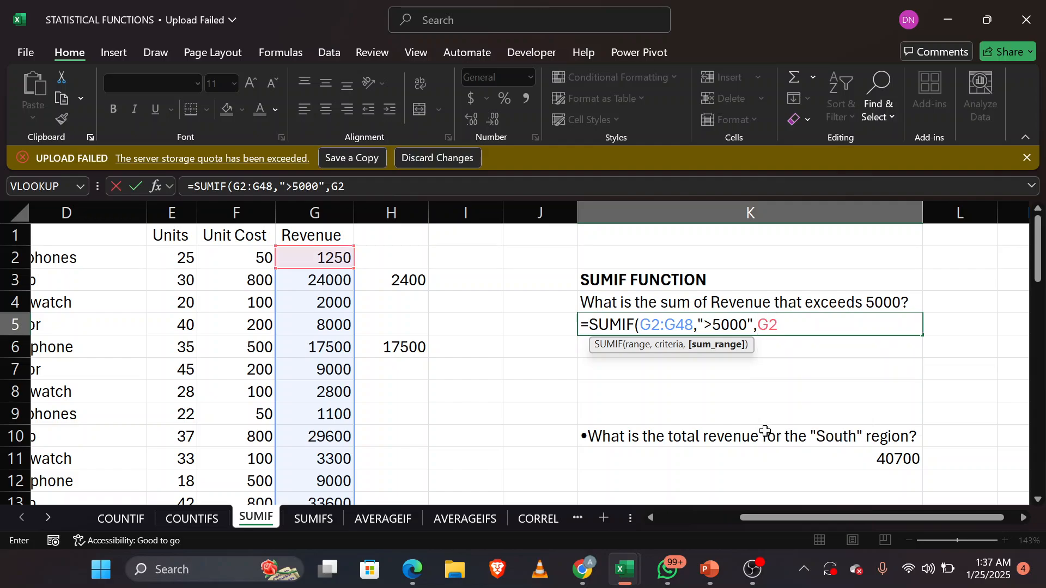
type(":G48")
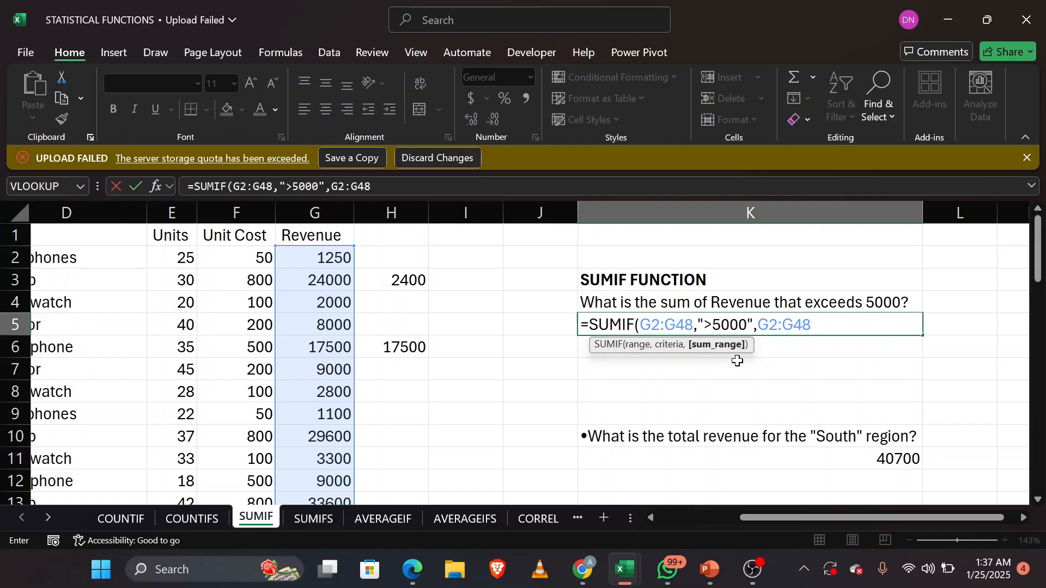
Step: Complete the K5 SUMIF formula with the criterion ">5000" and the sum range G2:G48
type(")")
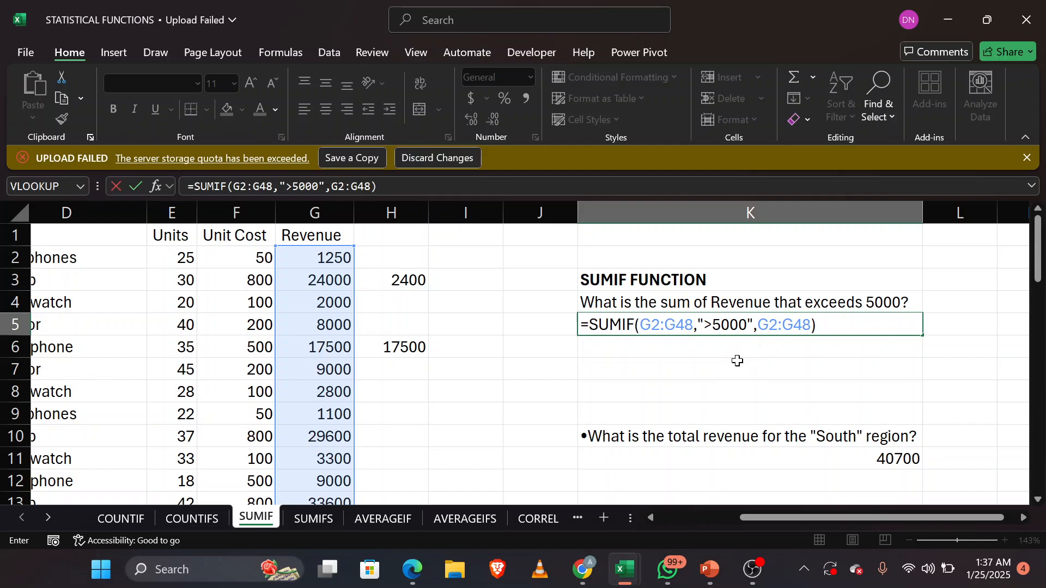
key("Return")
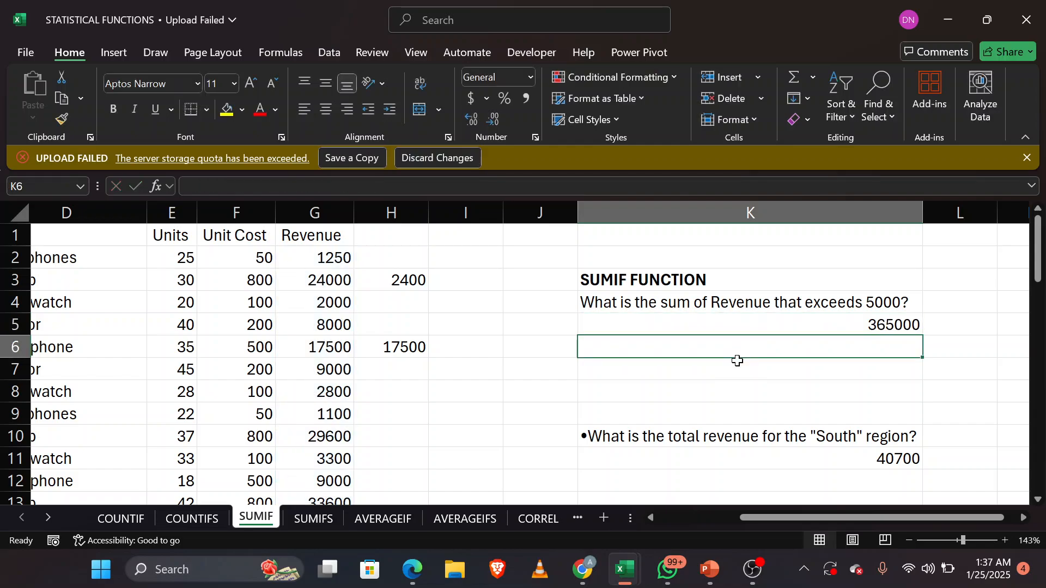
Step: Remove the sum range argument from the K5 formula so it reads =SUMIF(G2:G48,">5000")
left_click(744, 327)
double_click(747, 326)
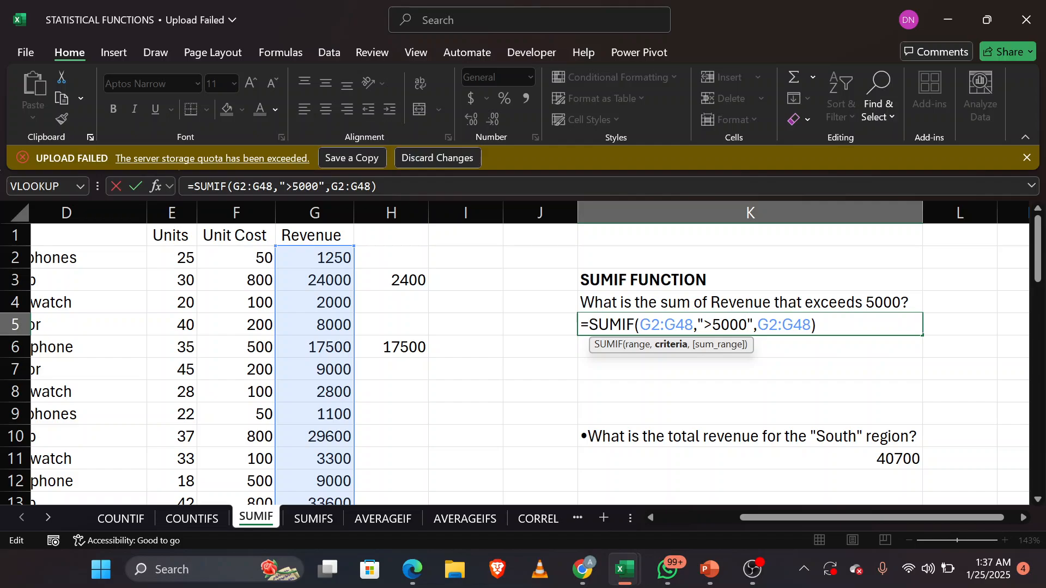
key("BackSpace")
key("BackSpace")
key("BackSpace")
key("BackSpace")
key("BackSpace")
key("BackSpace")
key("BackSpace")
key("BackSpace")
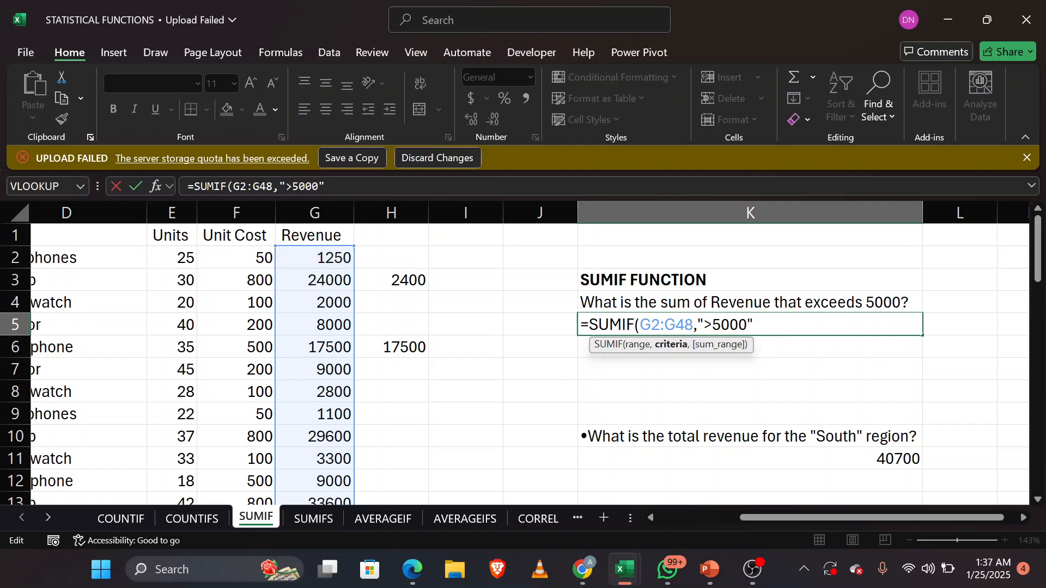
type(")")
key("Return")
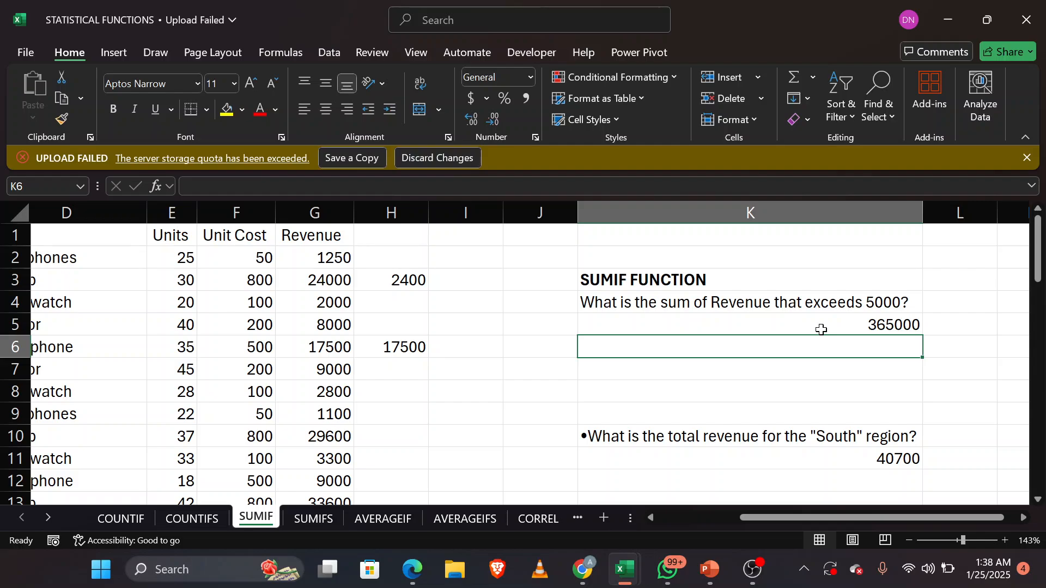
Step: Go to the SUMIFS sheet and clear the existing answer formula in K5
key("Down")
key("Down")
key("Down")
key("Down")
key("Down")
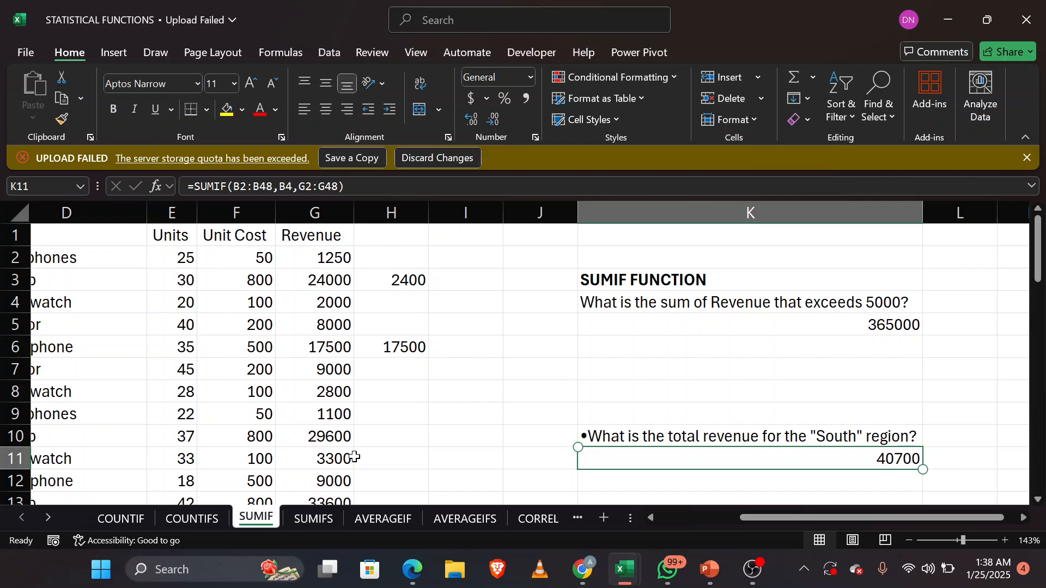
left_click(305, 517)
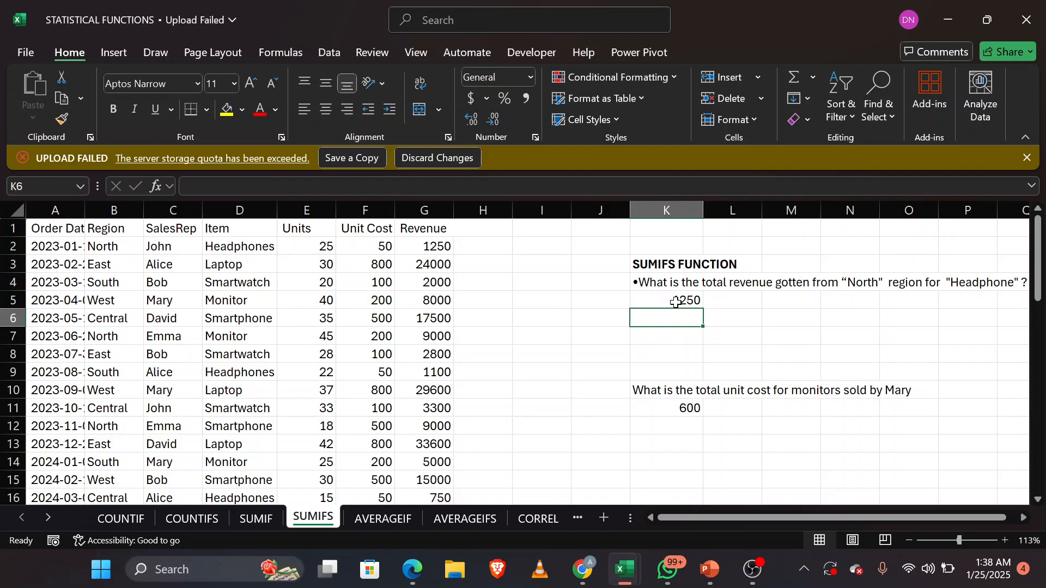
double_click(675, 299)
key("BackSpace")
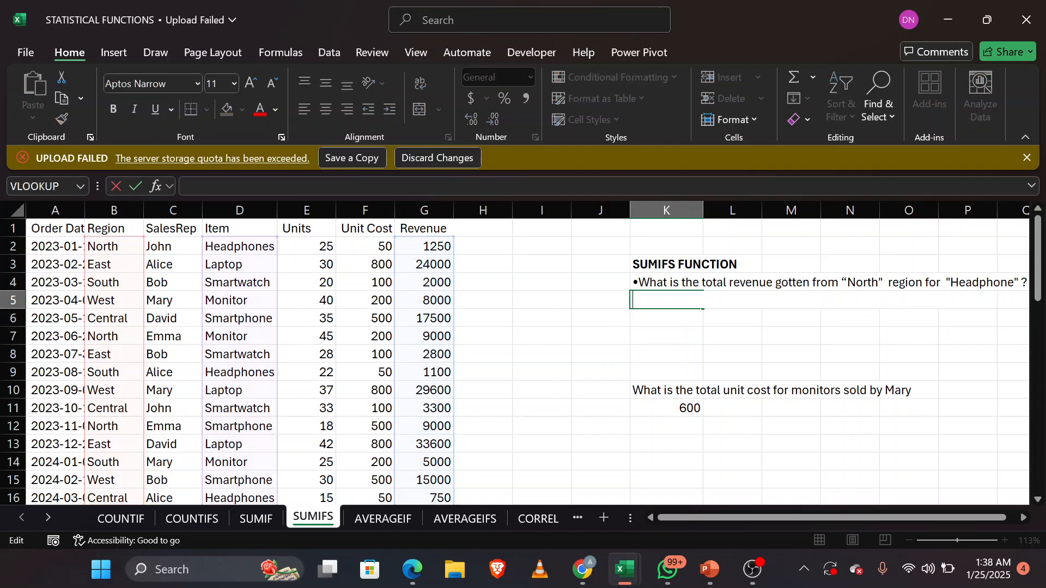
Step: Clear the existing SUMIFS formula in K11 under the monitor unit cost question
double_click(672, 408)
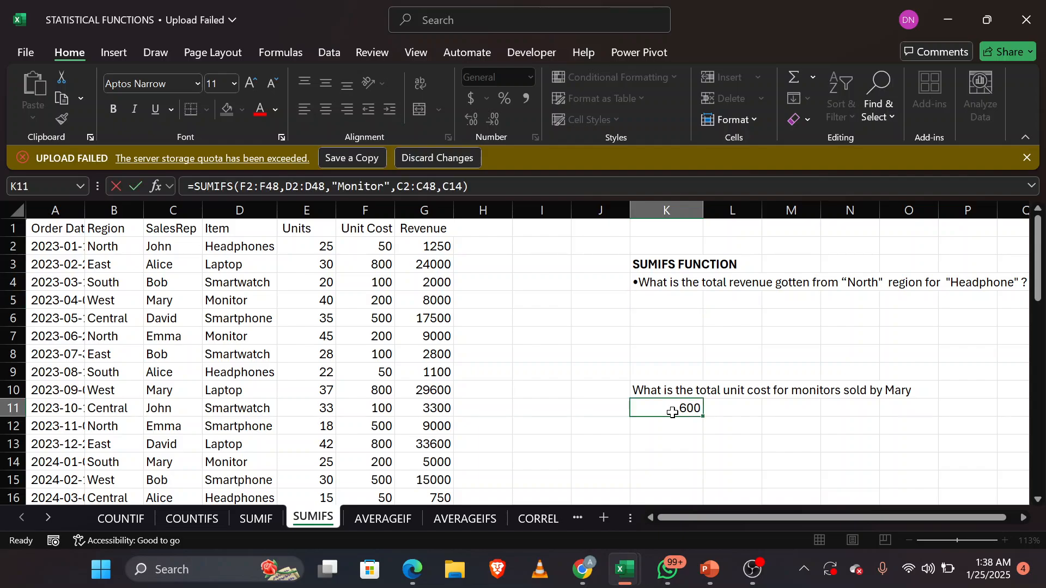
triple_click(661, 408)
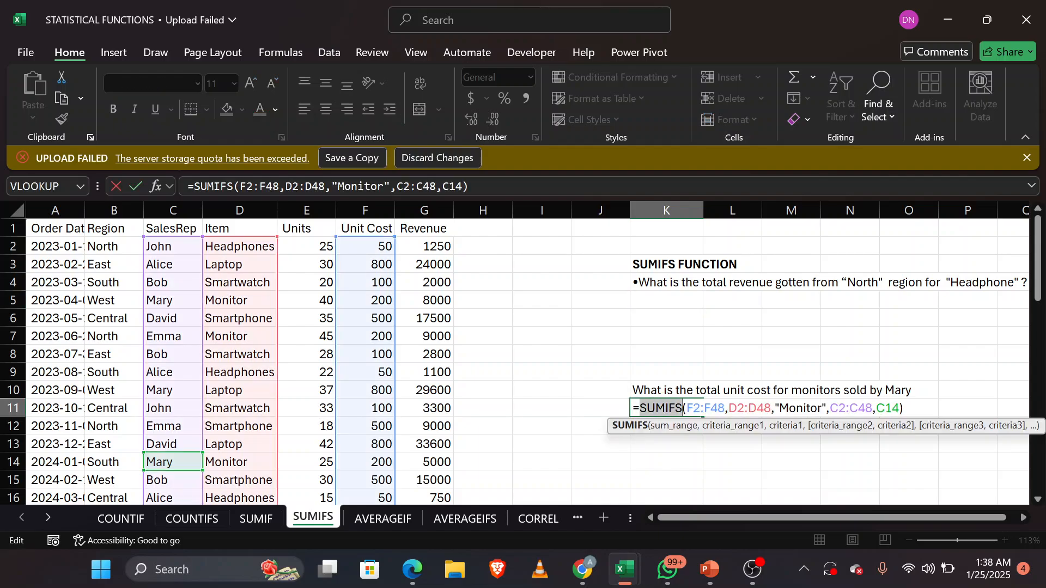
double_click(661, 408)
left_click(661, 408)
triple_click(661, 408)
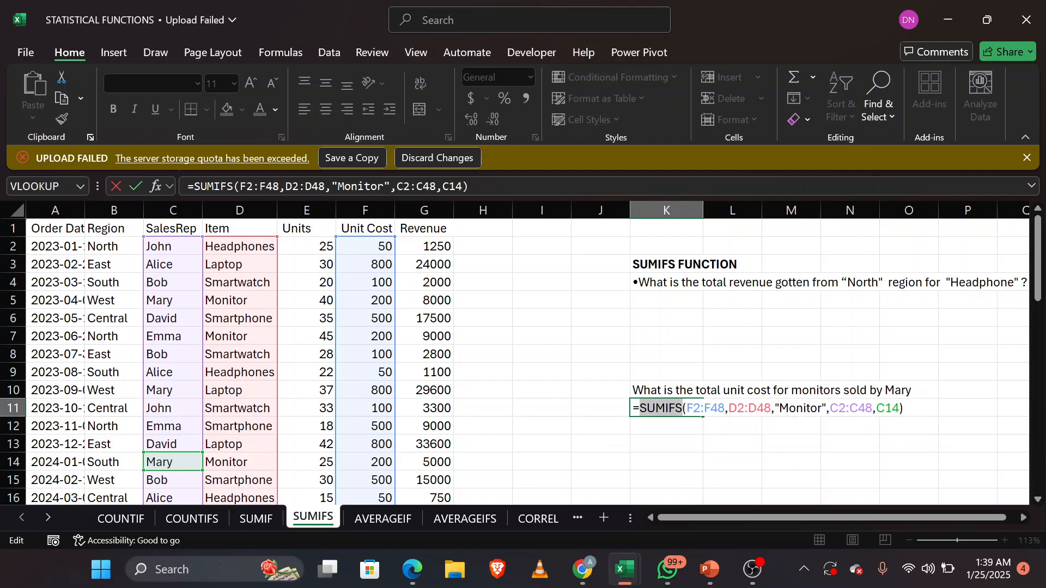
triple_click(661, 408)
double_click(661, 408)
triple_click(661, 408)
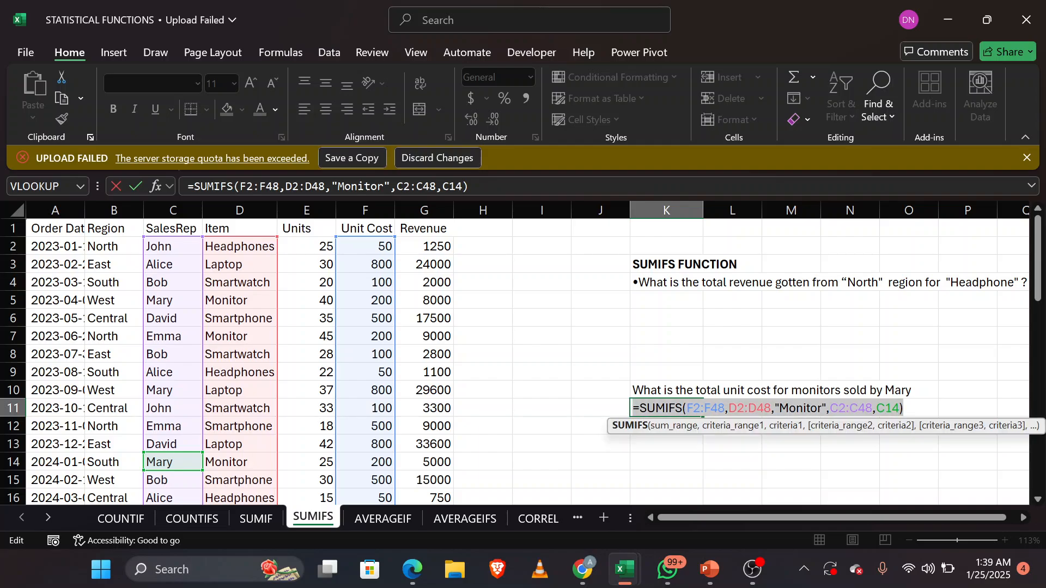
triple_click(661, 408)
key("BackSpace")
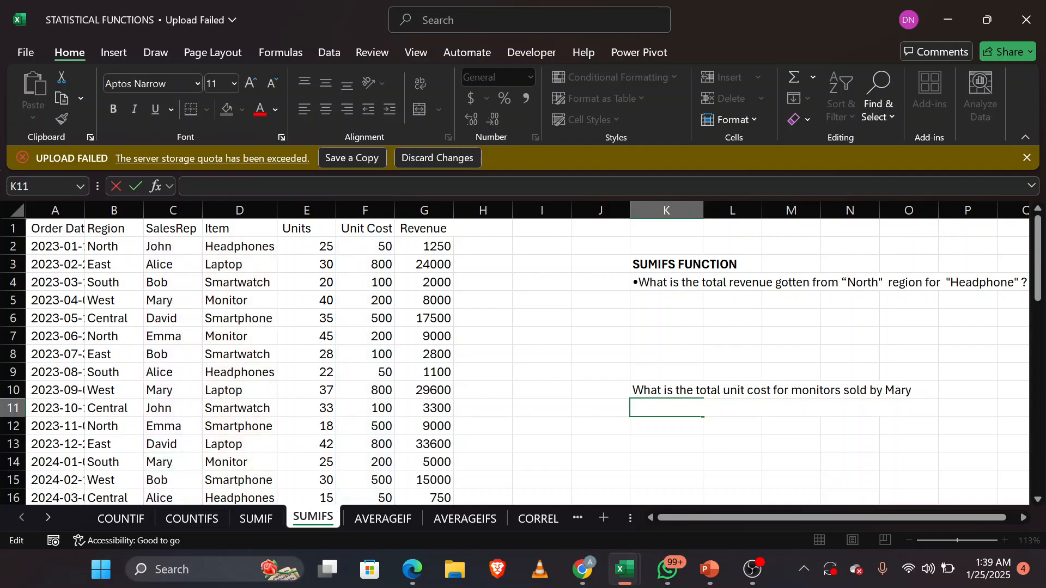
Step: Begin a new SUMIFS formula in K5 with the Revenue values G2:G48 as the sum range
left_click(672, 305)
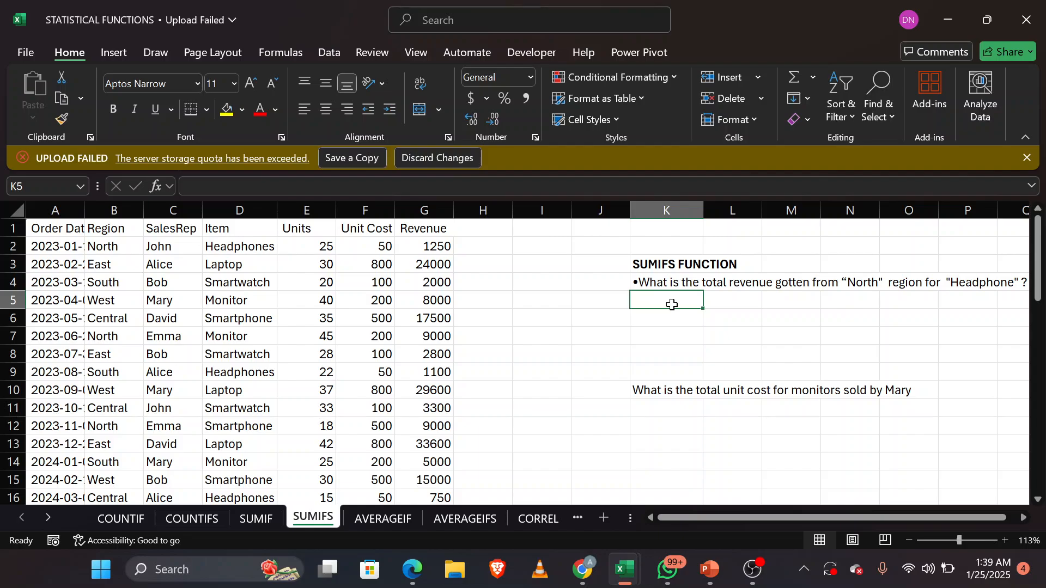
scroll(672, 304, "right", 3)
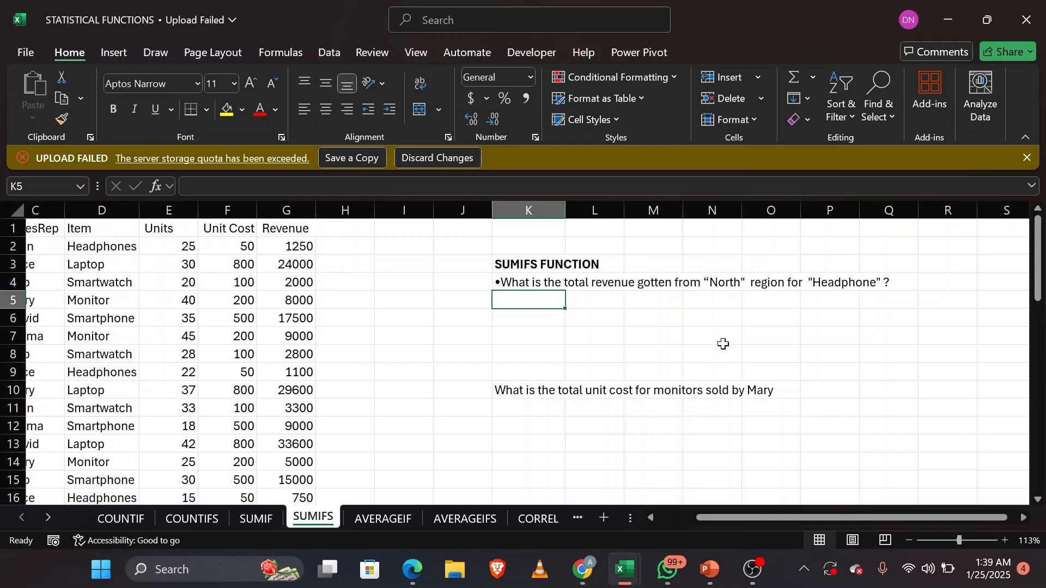
scroll(723, 344, "left", 2)
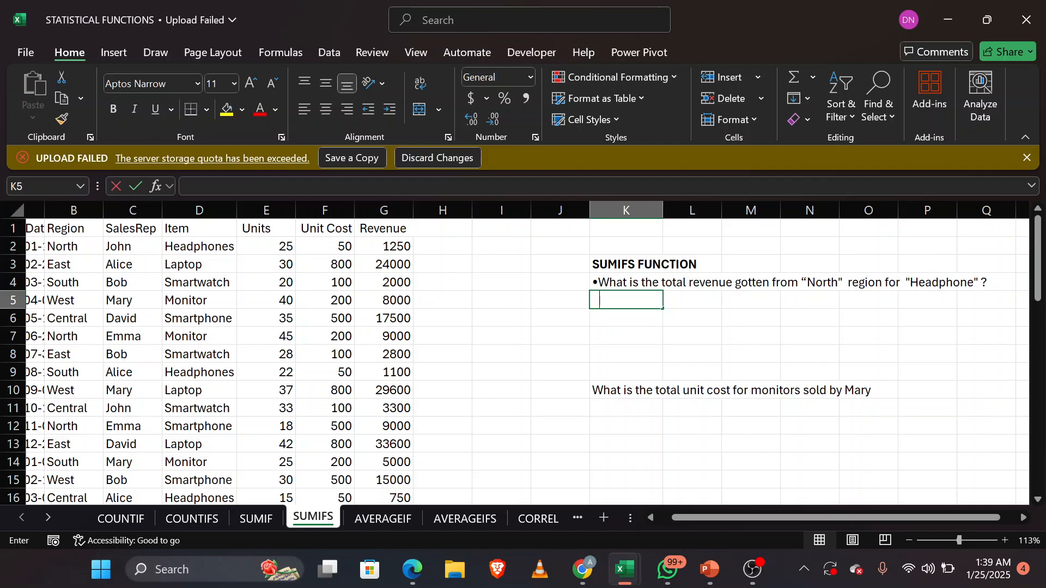
type("=SUM")
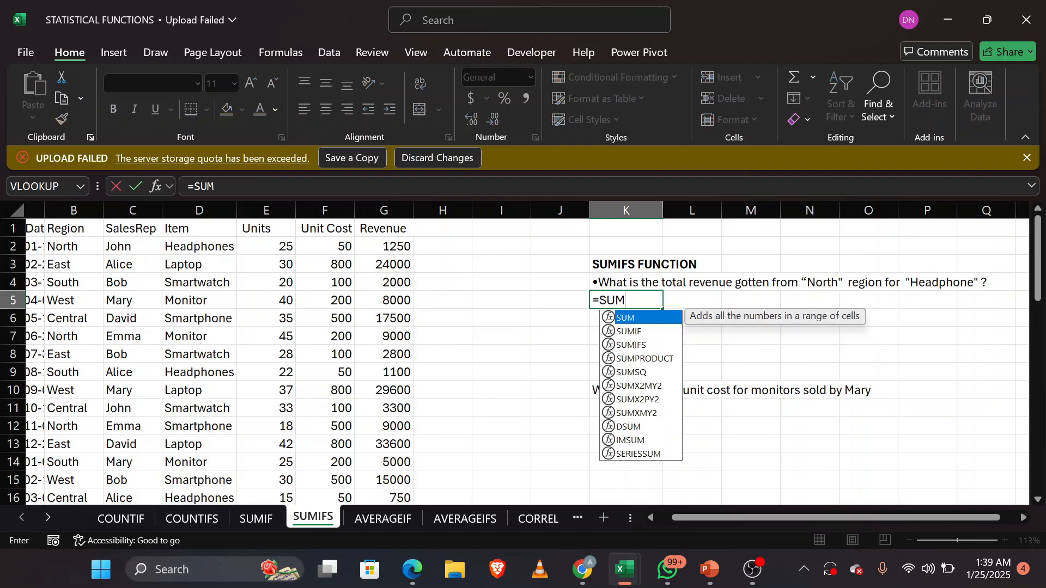
key("Down")
key("Down")
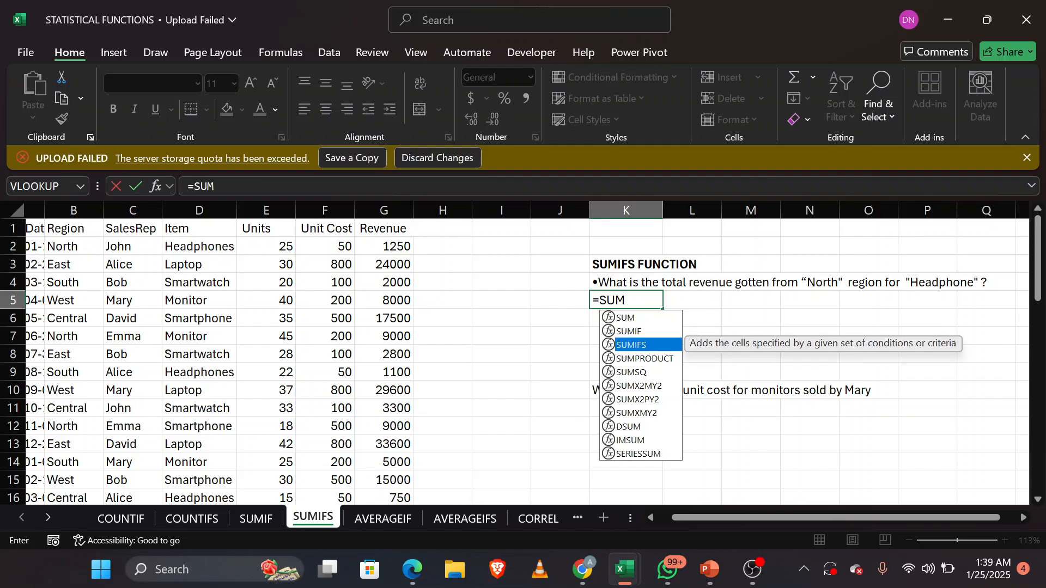
key("Tab")
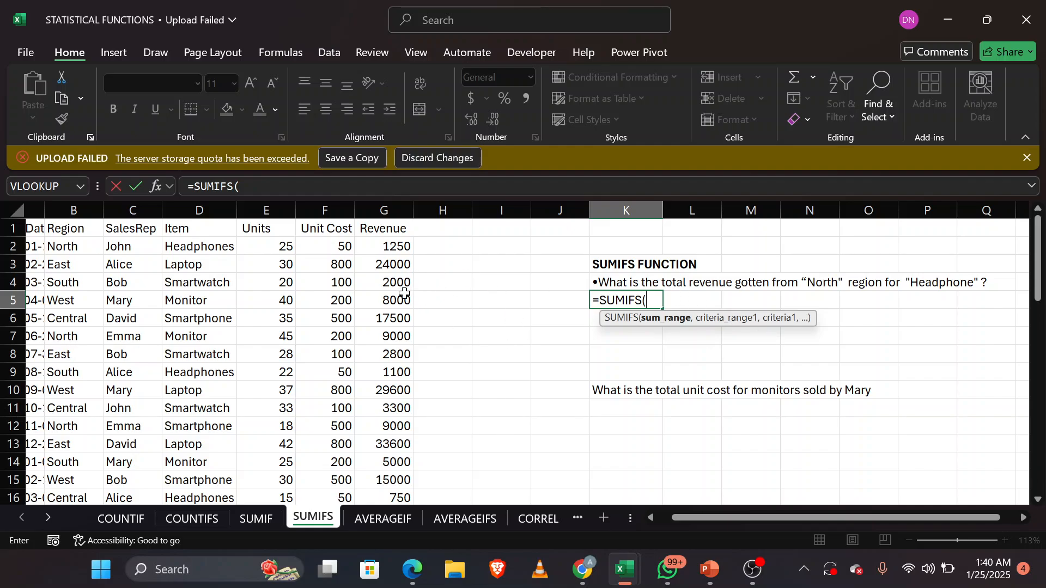
left_click(389, 244)
left_click_drag(389, 243, 393, 491)
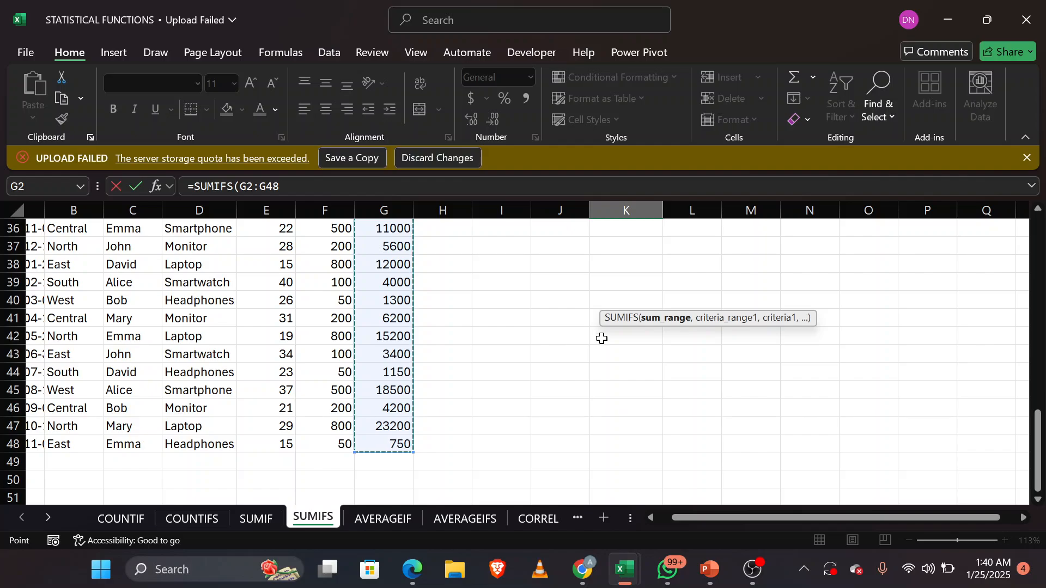
scroll(599, 336, "up", 12)
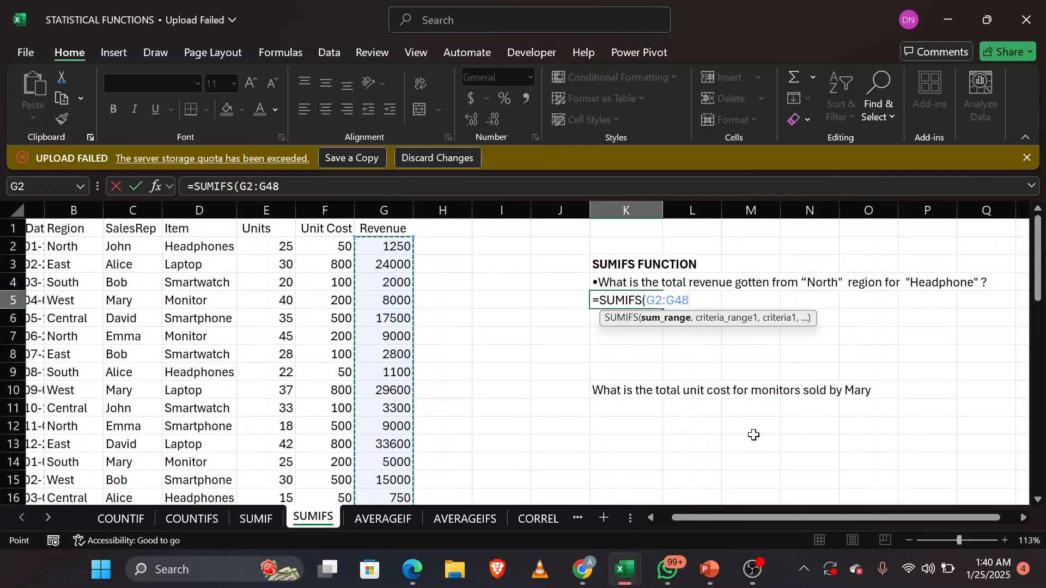
type(",")
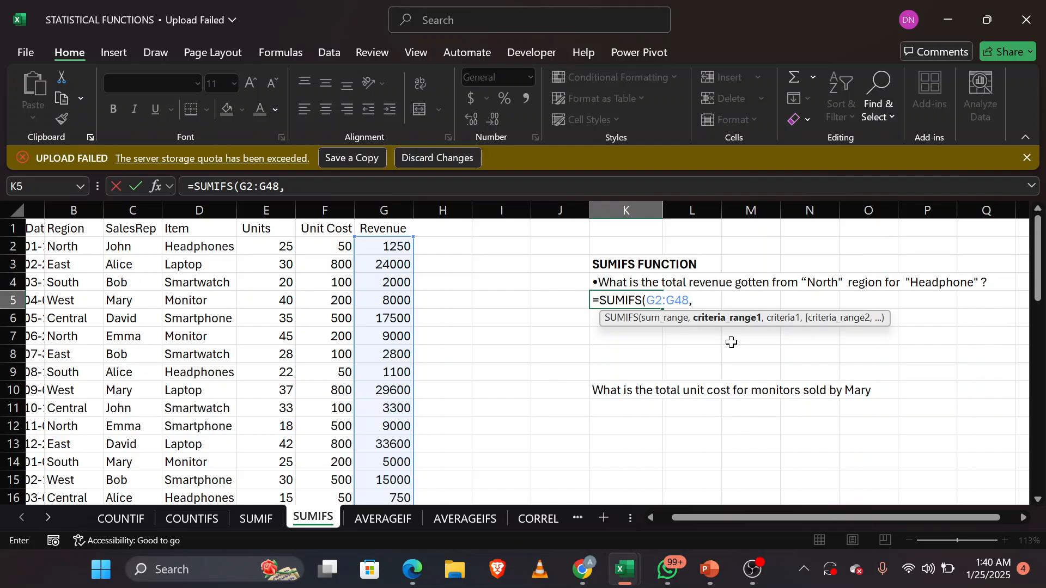
Step: Add the Region range B2:B48 as the first criteria range in the K5 formula, with B2 (North) as its criterion
type("B")
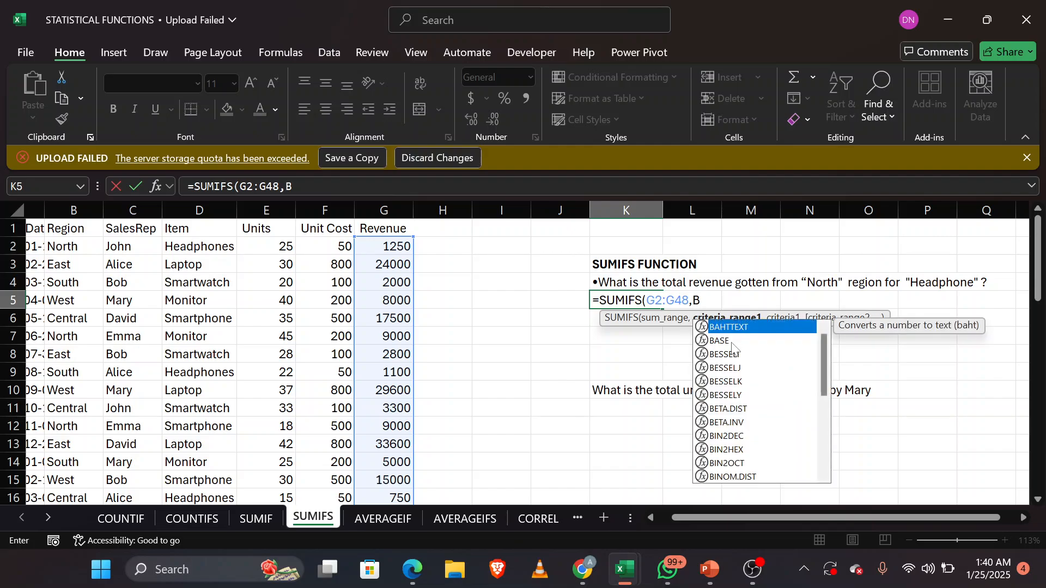
type("2:")
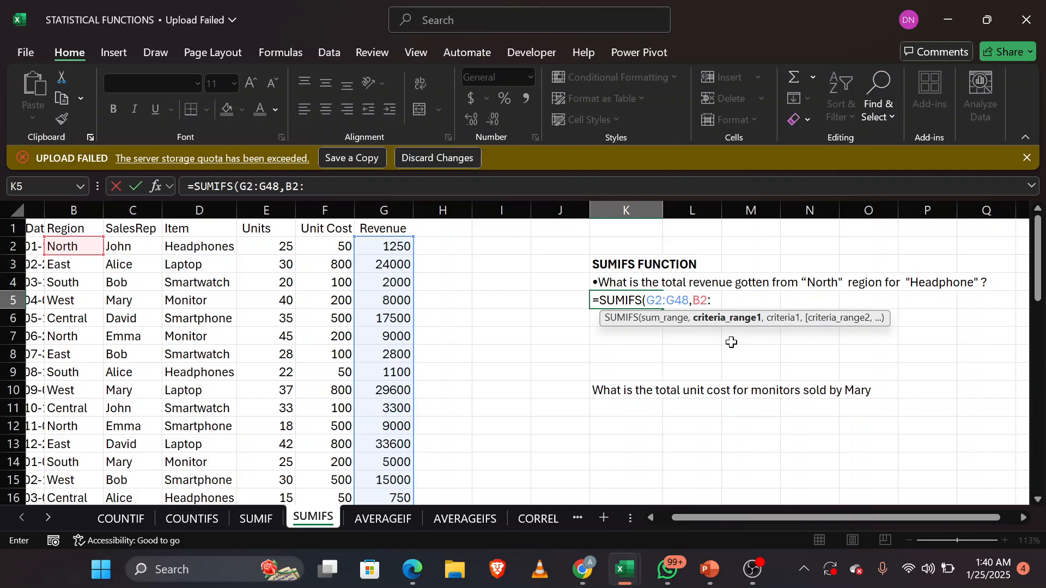
type("B")
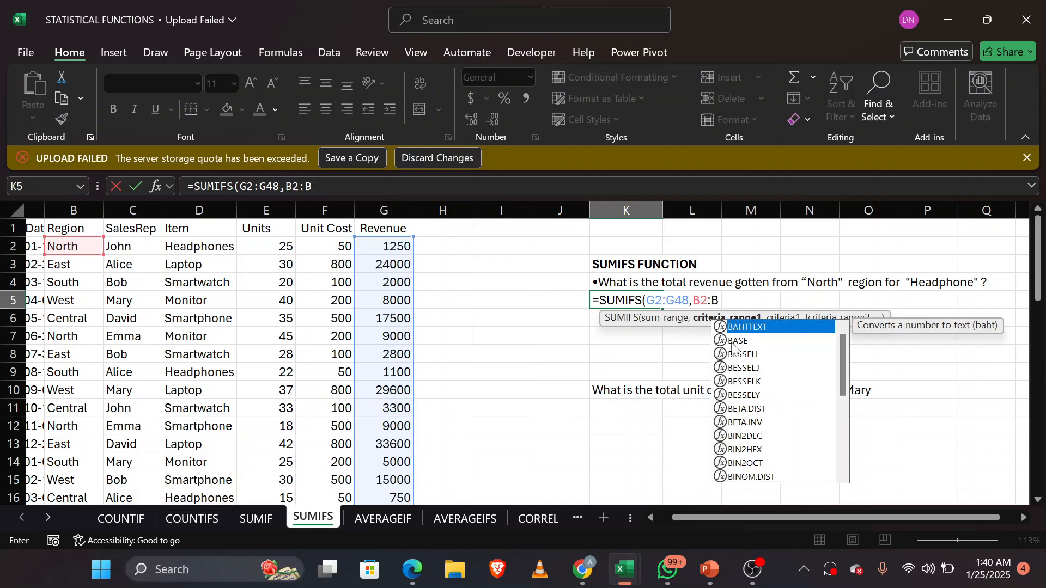
type("48")
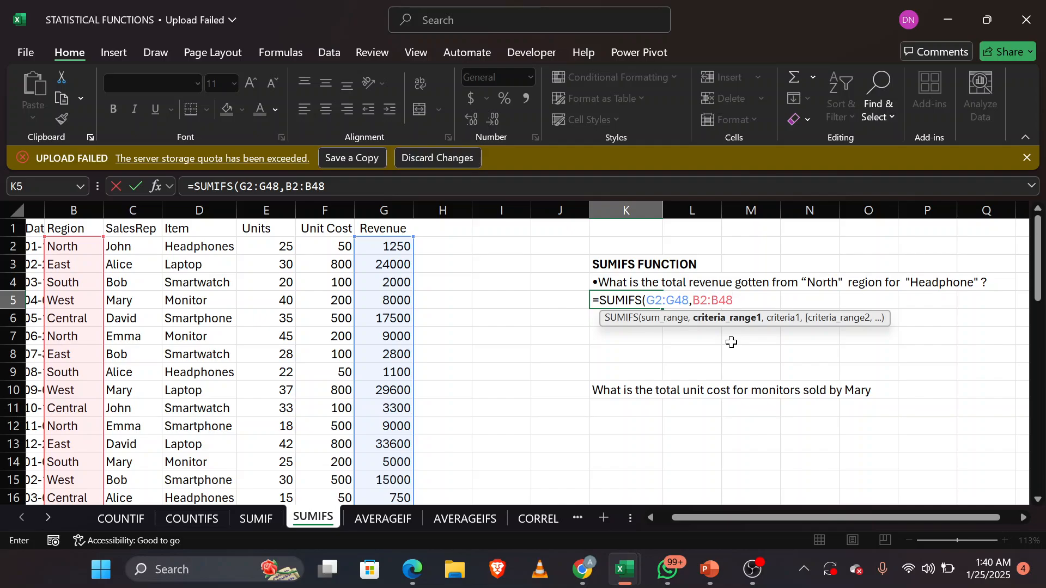
type(",")
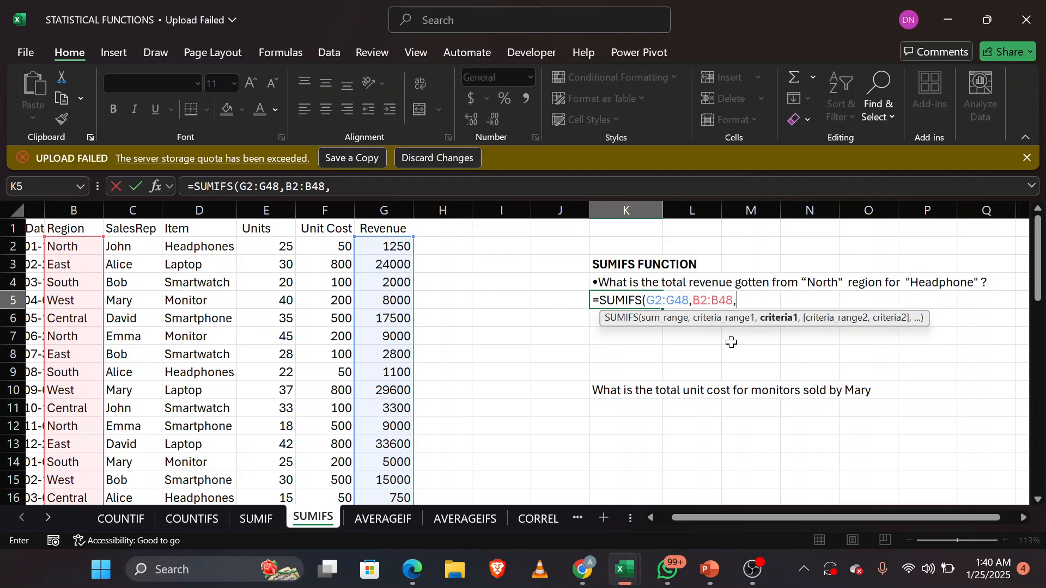
left_click(72, 248)
type(",")
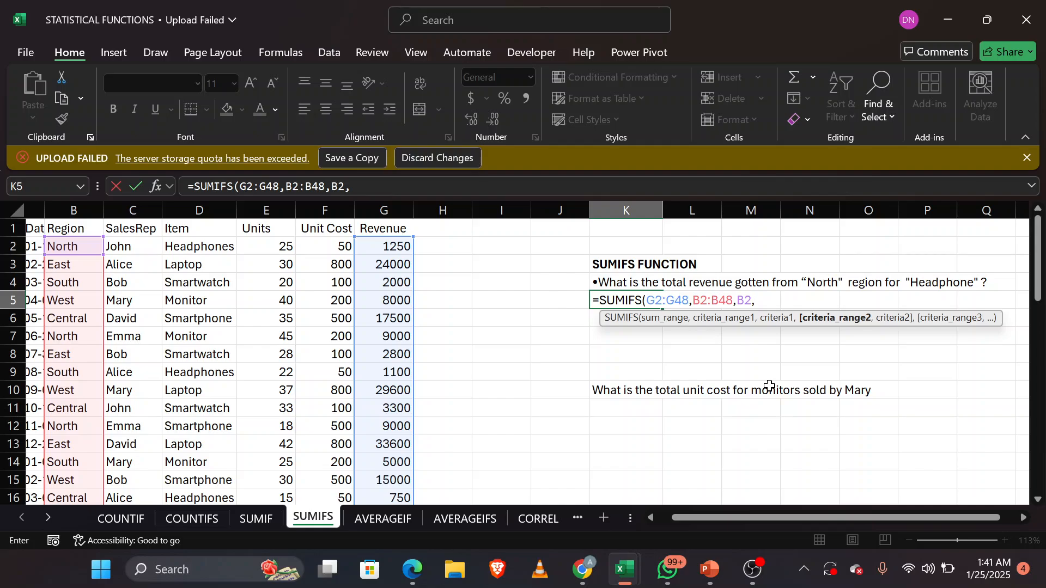
Step: Complete the K5 SUMIFS formula with the Item range D2:D48 as second criteria range and D2 (Headphones) as its criterion
type("D2:")
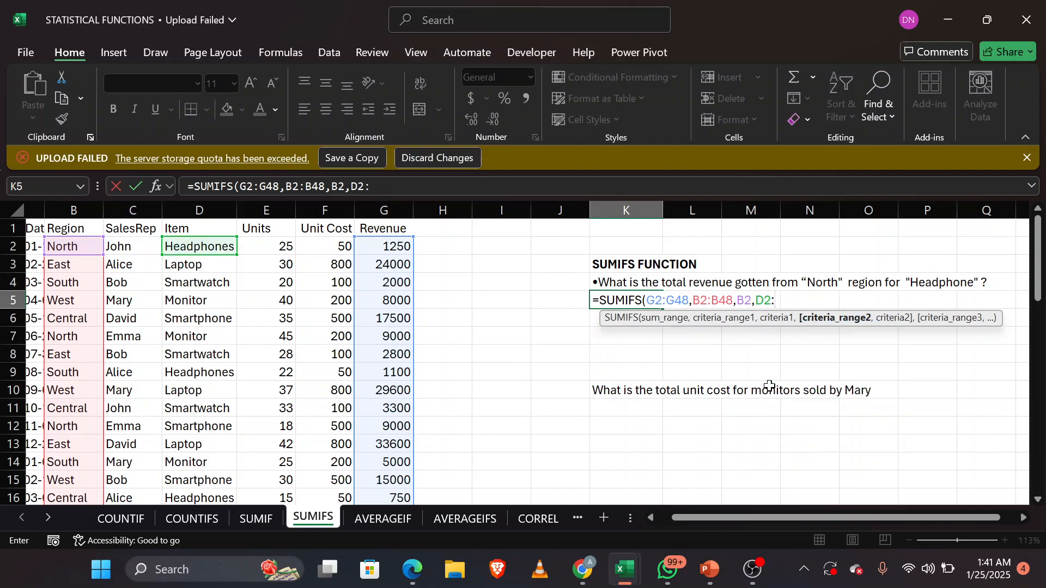
type("D48")
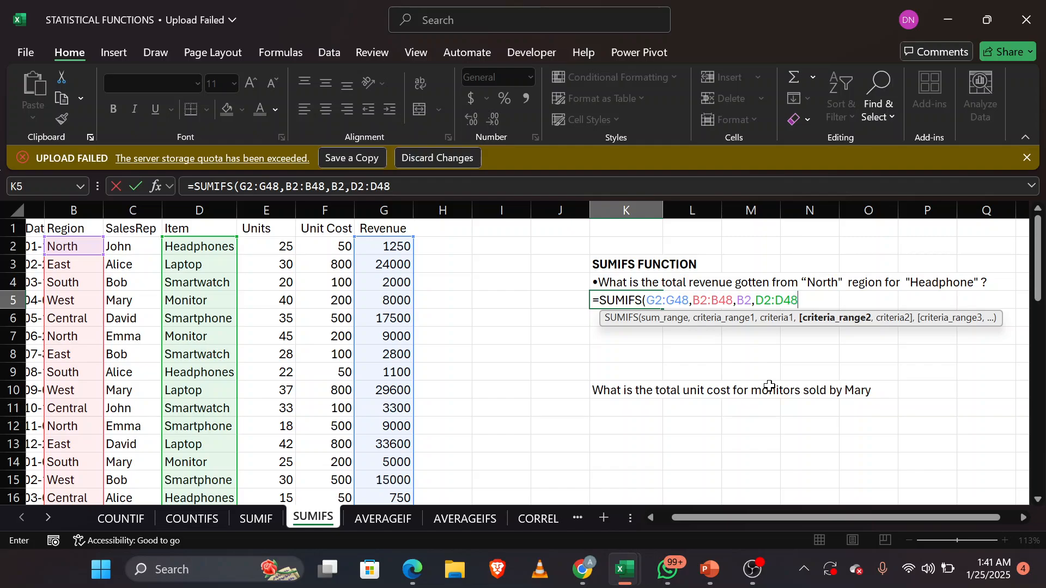
type(",")
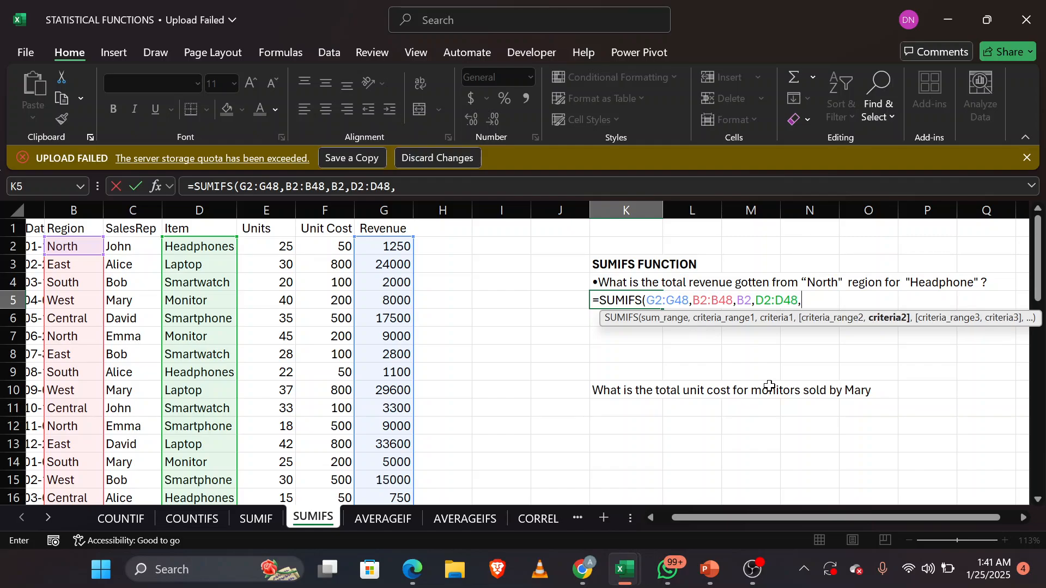
left_click(193, 251)
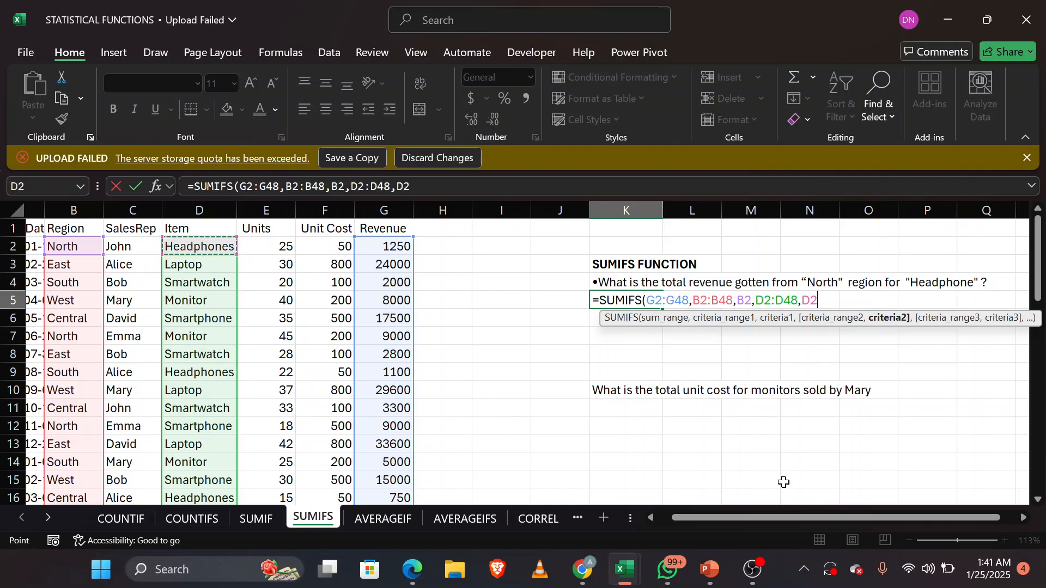
type(")")
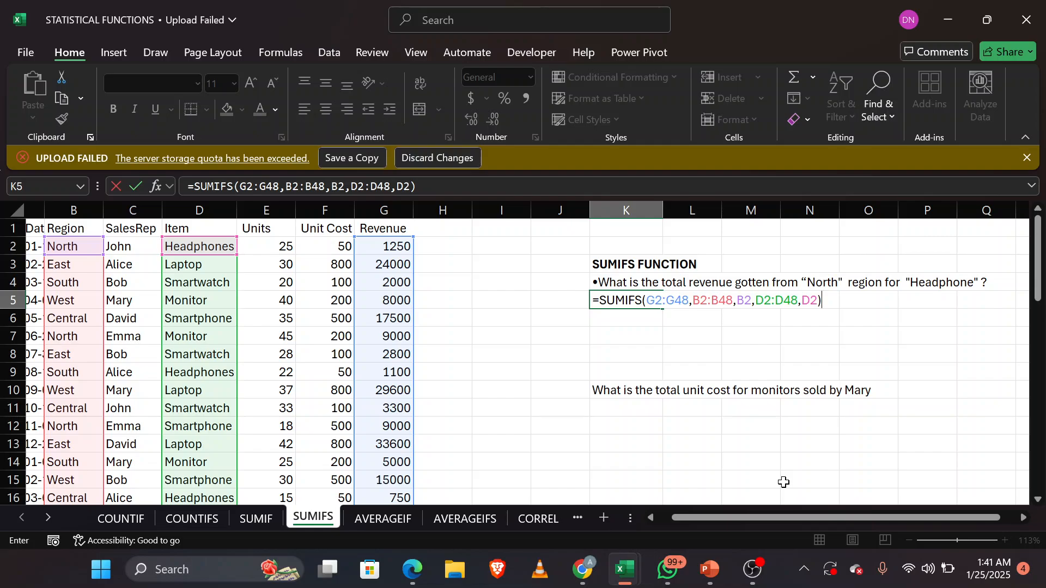
key("Return")
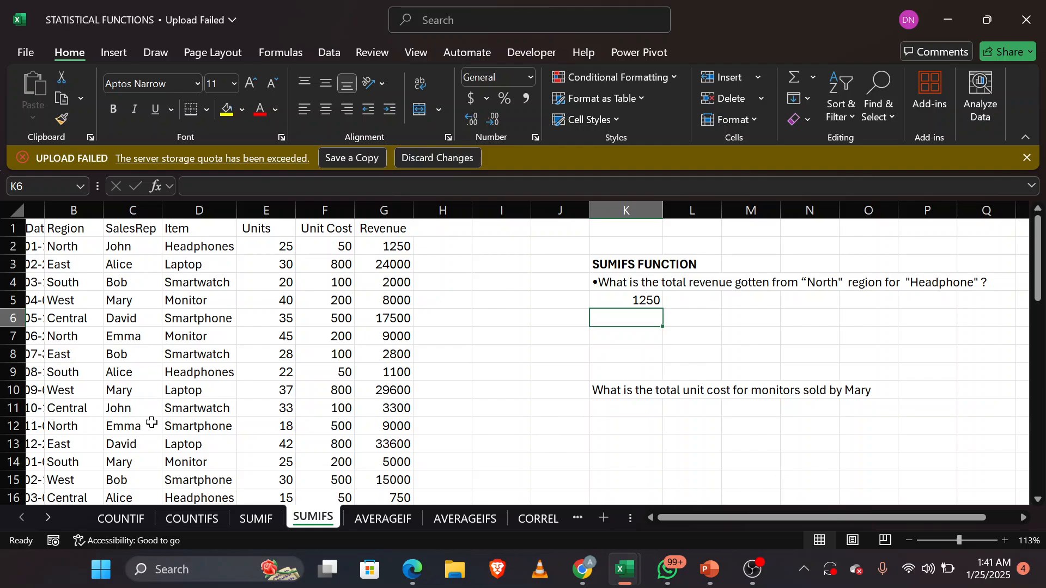
Step: Check the Region and Item entries in rows 7, 9 and 12 against the North and Headphones criteria
left_click(186, 425)
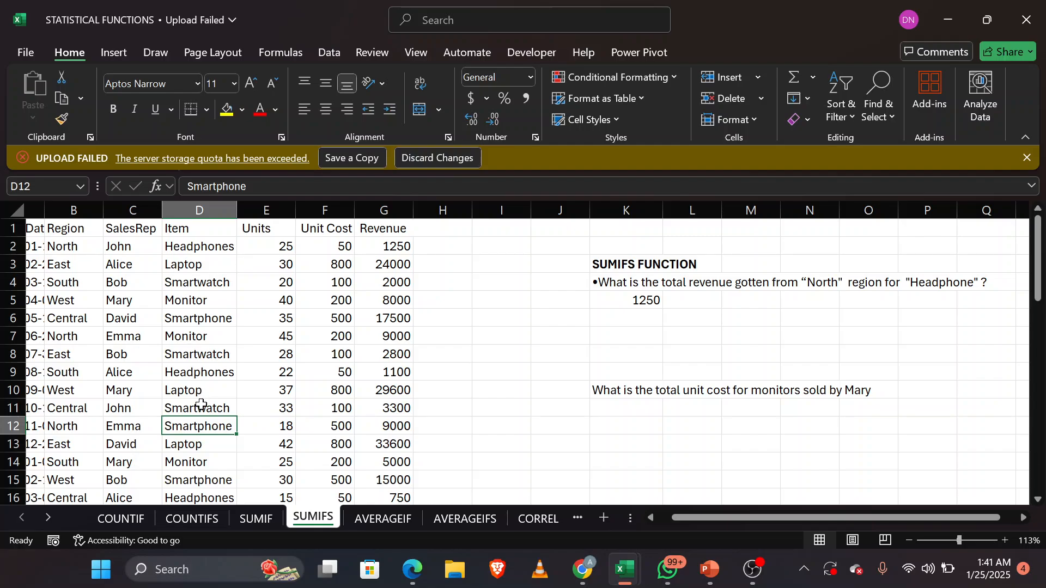
left_click(213, 372)
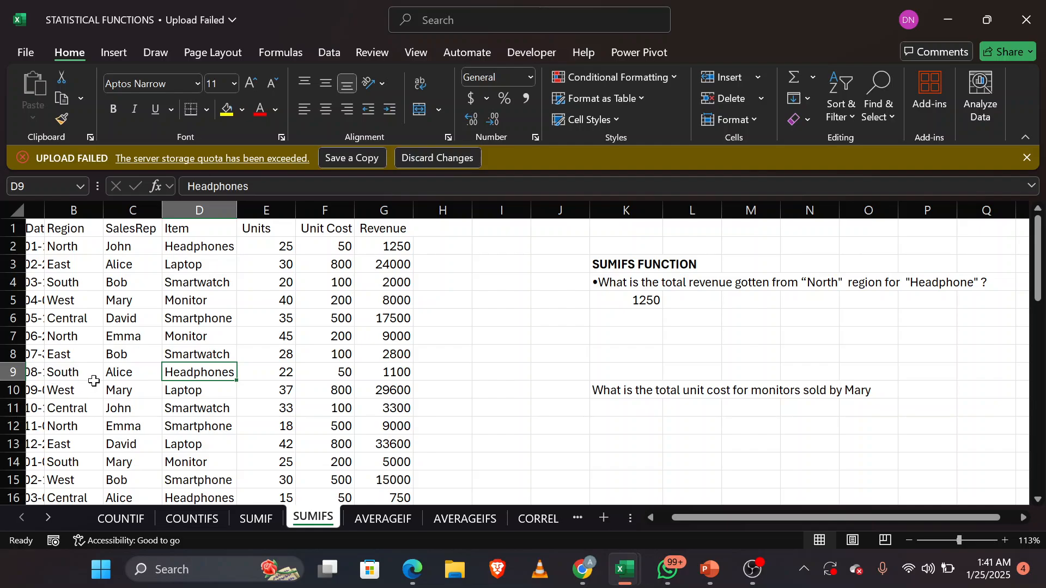
left_click(70, 337)
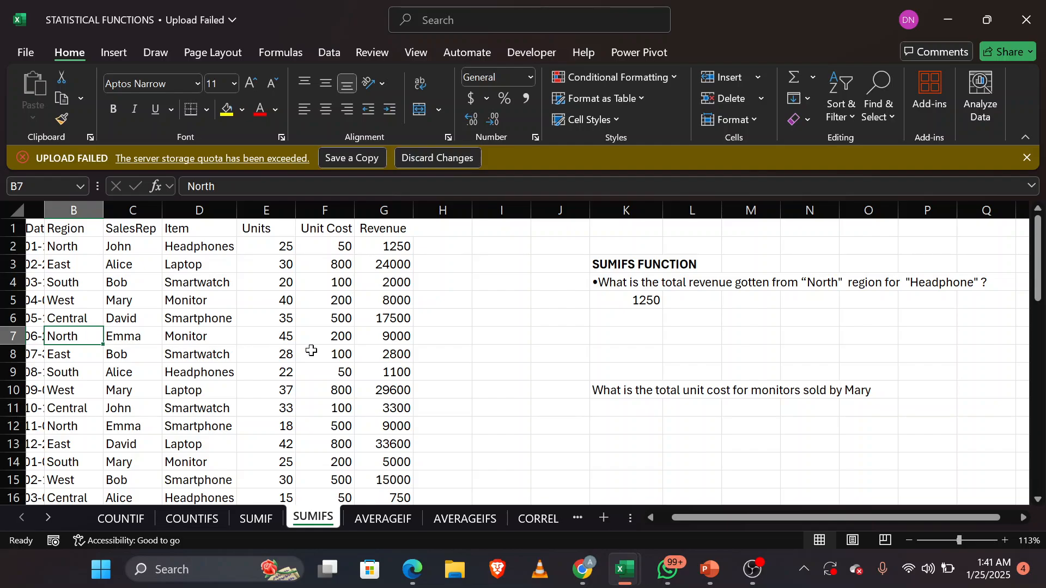
left_click(222, 339)
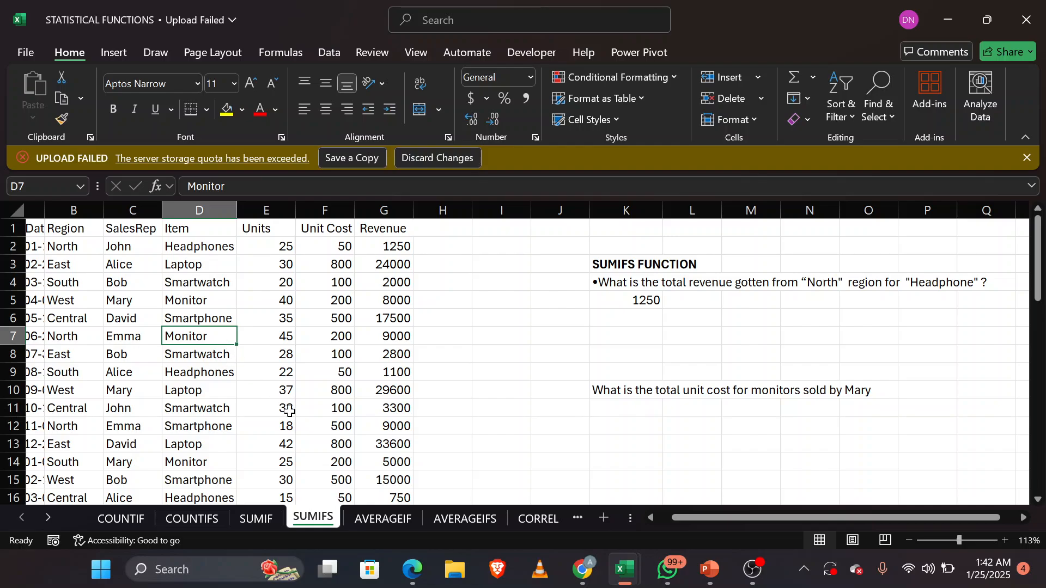
Step: Begin a SUMIFS formula in K11 with the Unit Cost values F2:F48 as the sum range
left_click(630, 412)
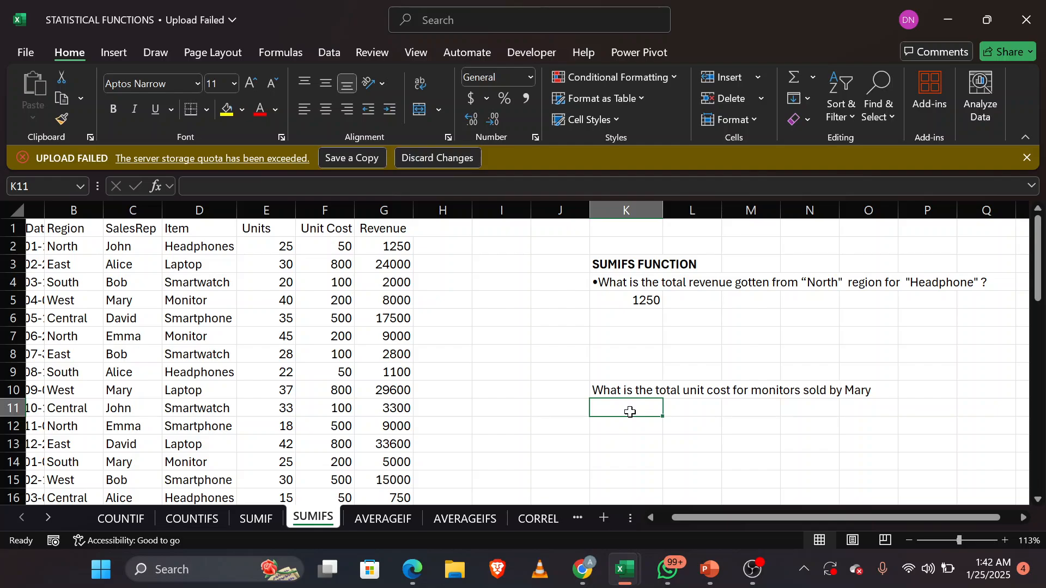
type("=")
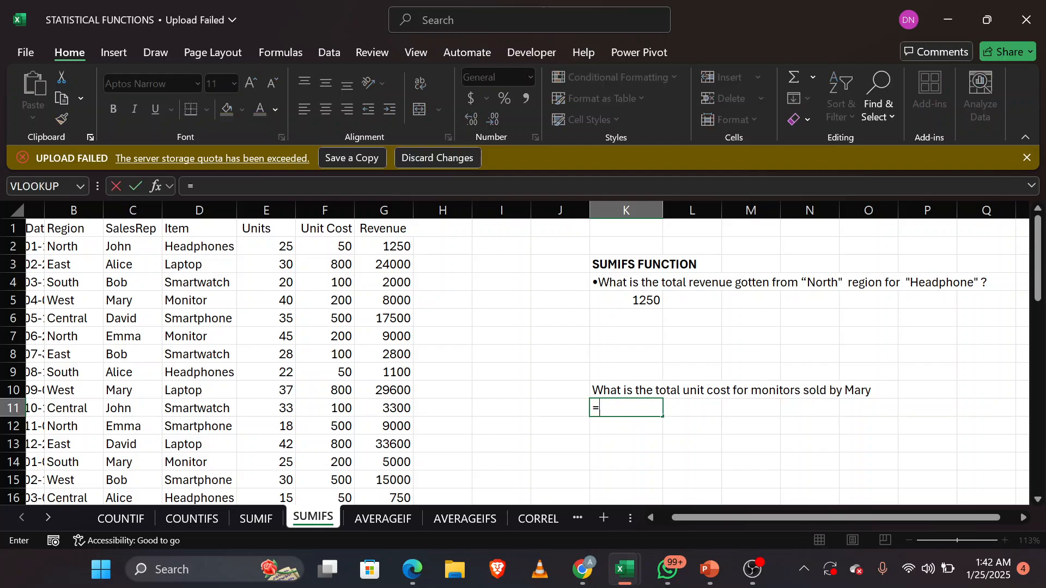
type("SU")
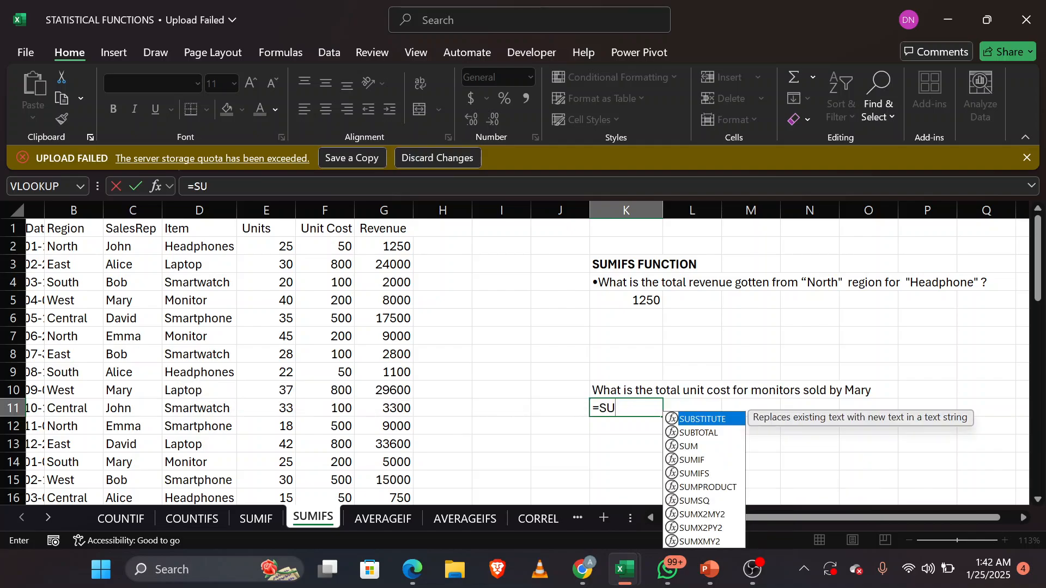
type("MIFS(")
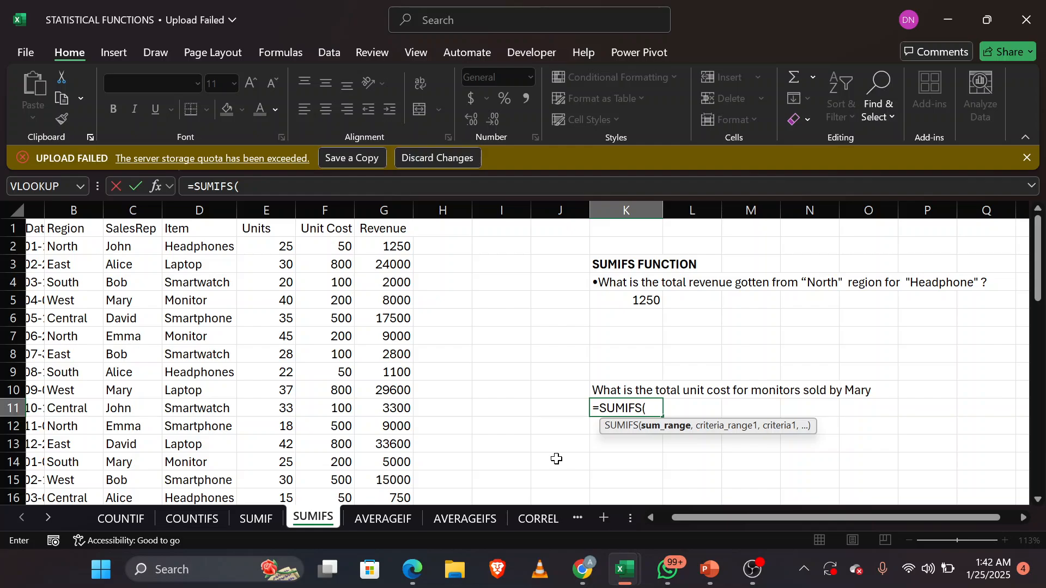
type("F2:")
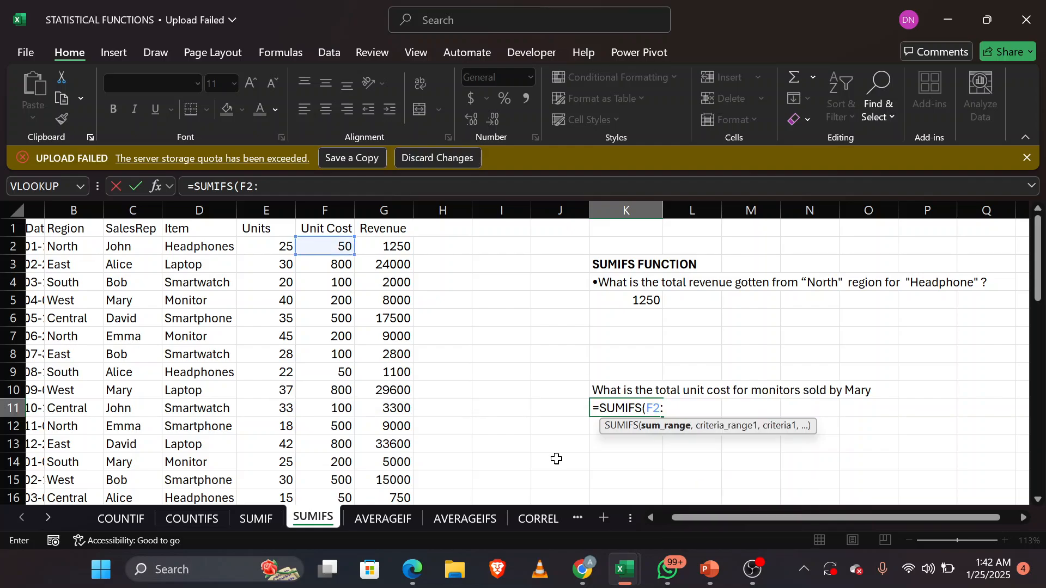
type("F48")
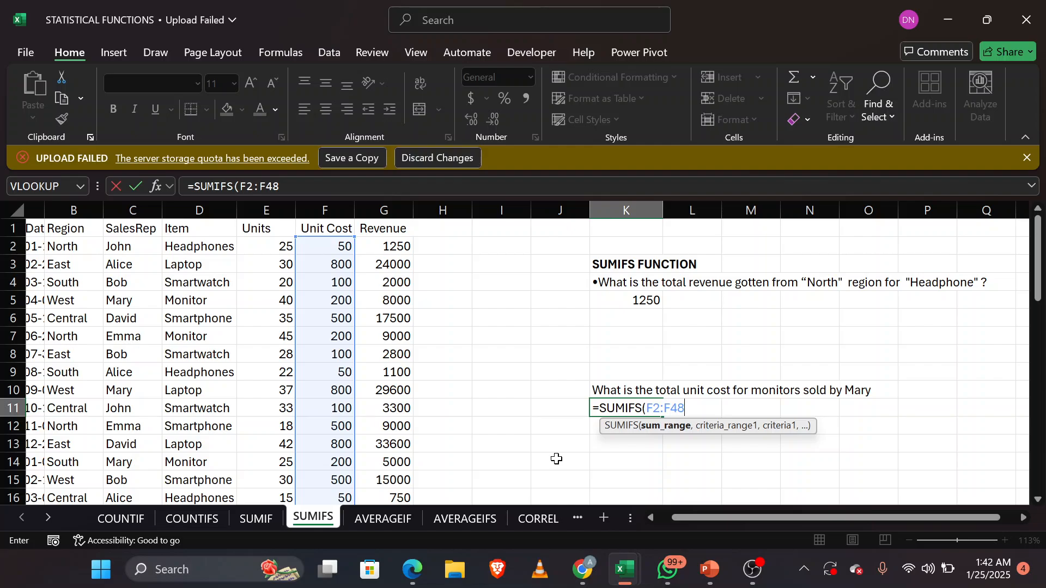
type(",")
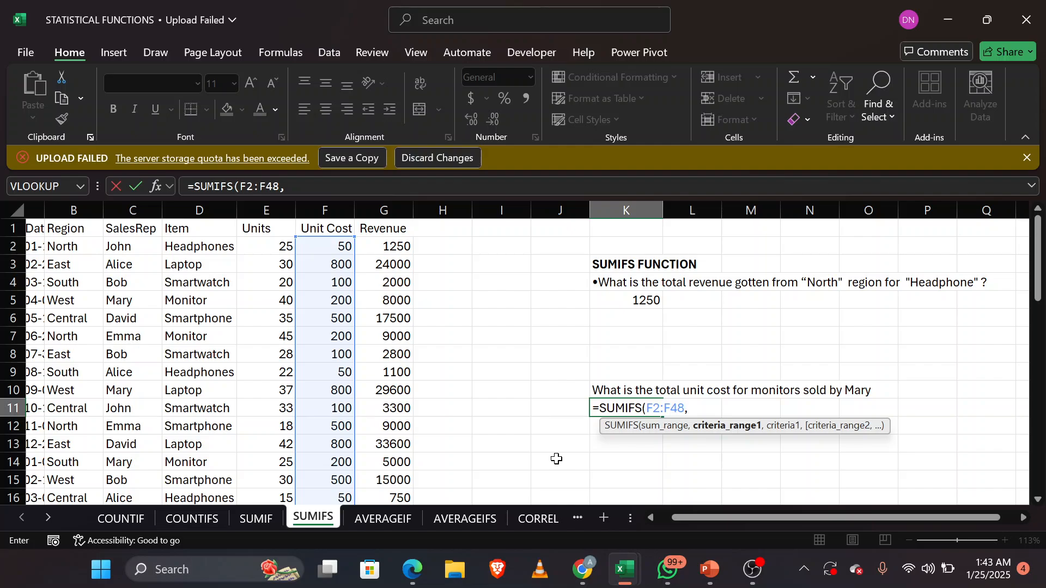
Step: Add the Item range D2:D48 as the first criteria range in the K11 formula, with D7 (Monitor) as its criterion
type("D2")
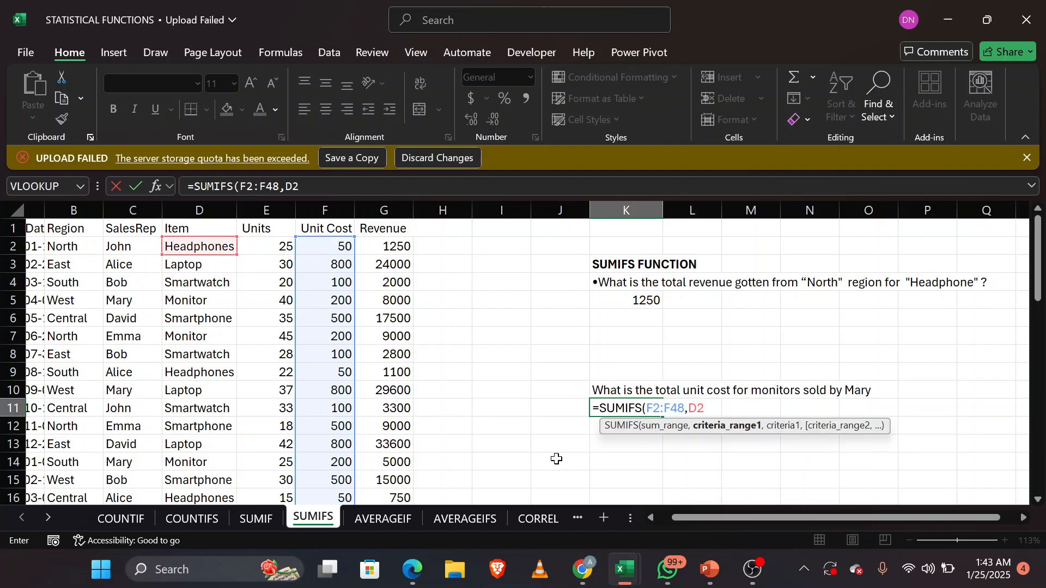
type(":D48")
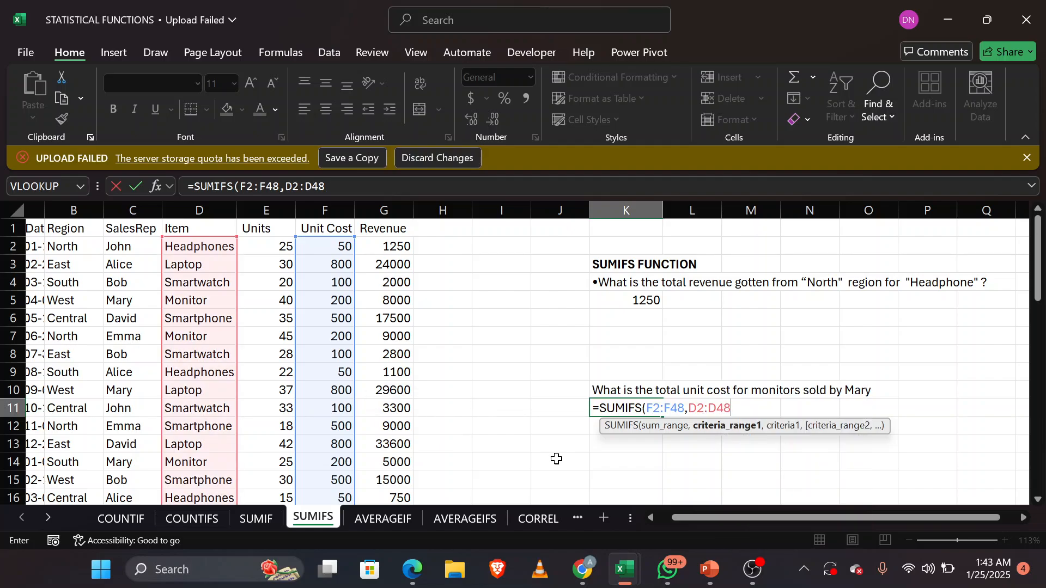
type(",")
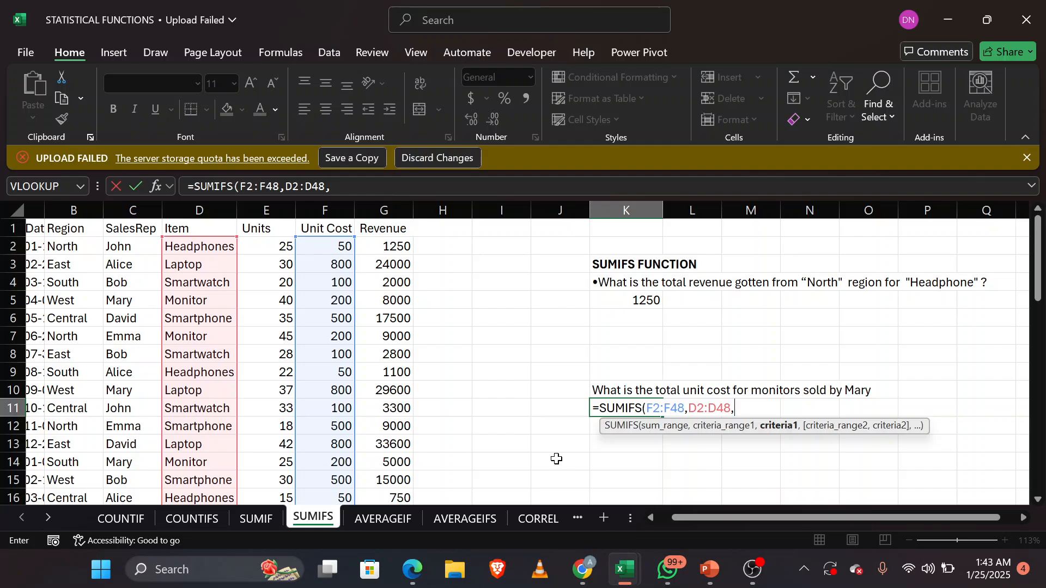
left_click(220, 337)
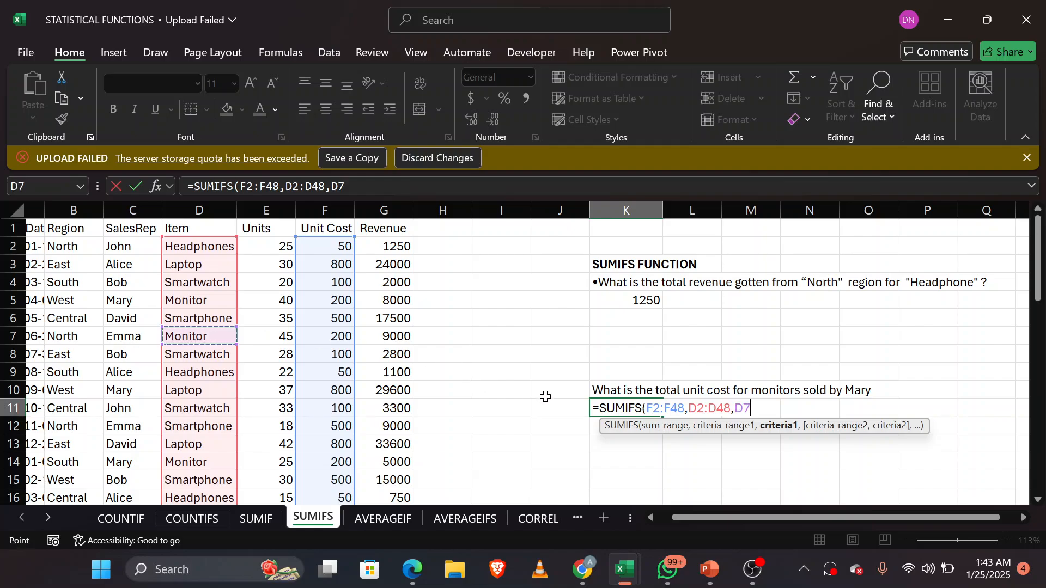
type(",")
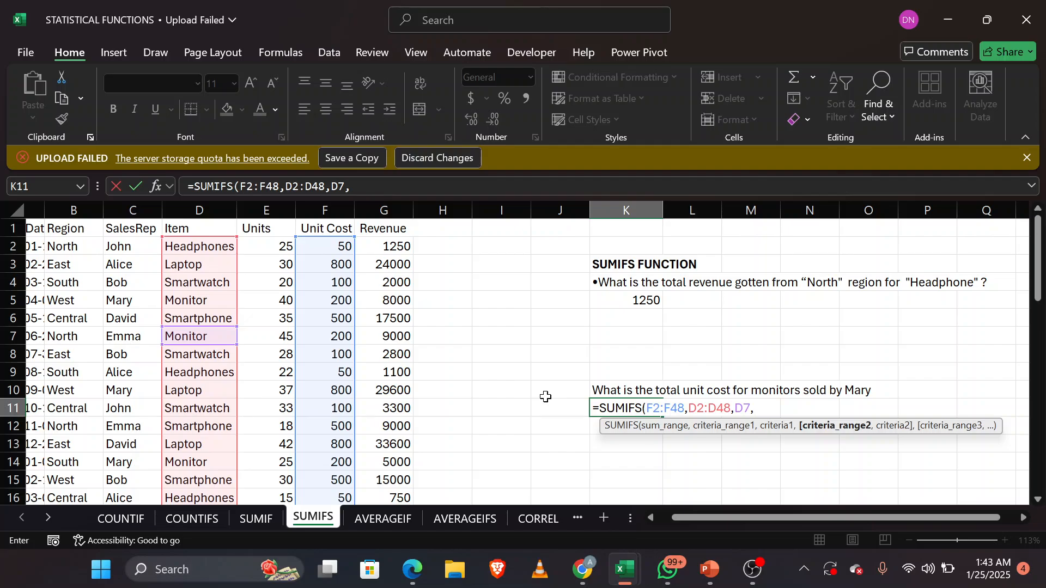
Step: Complete the K11 SUMIFS formula with the SalesRep range C2:C48 as second criteria range and C5 as its criterion
type("C2")
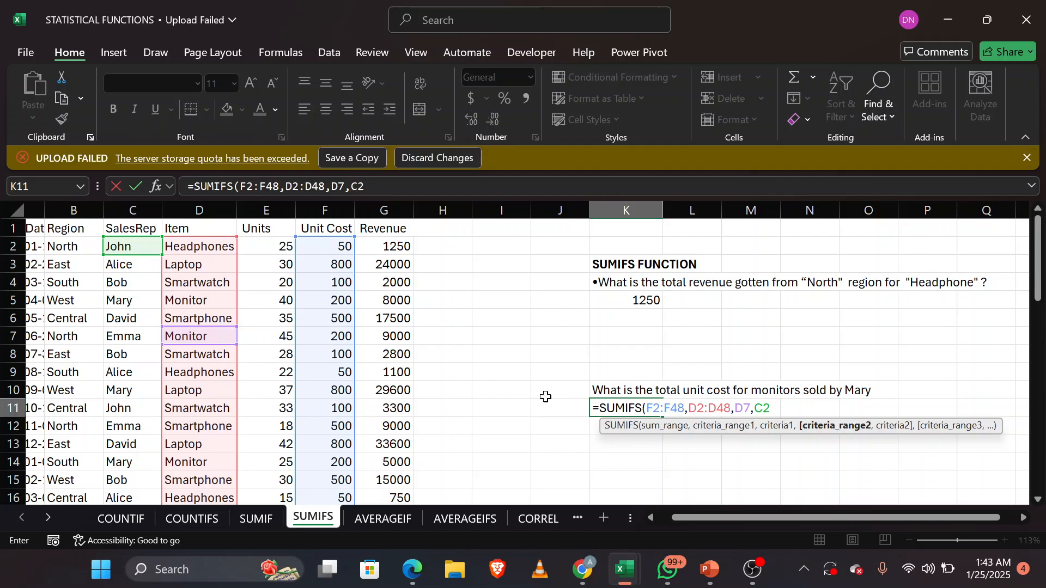
type(":C")
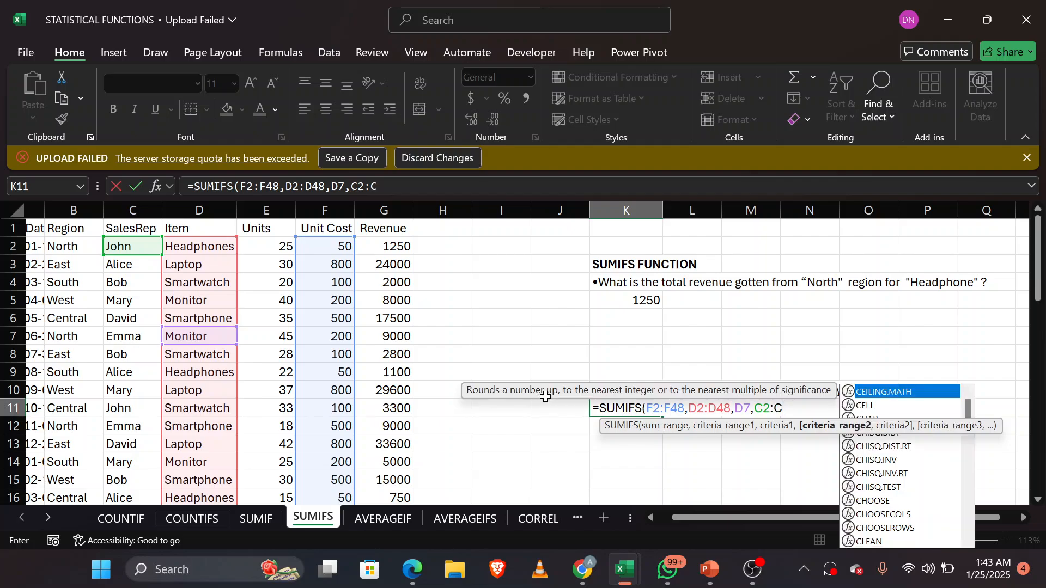
type("48")
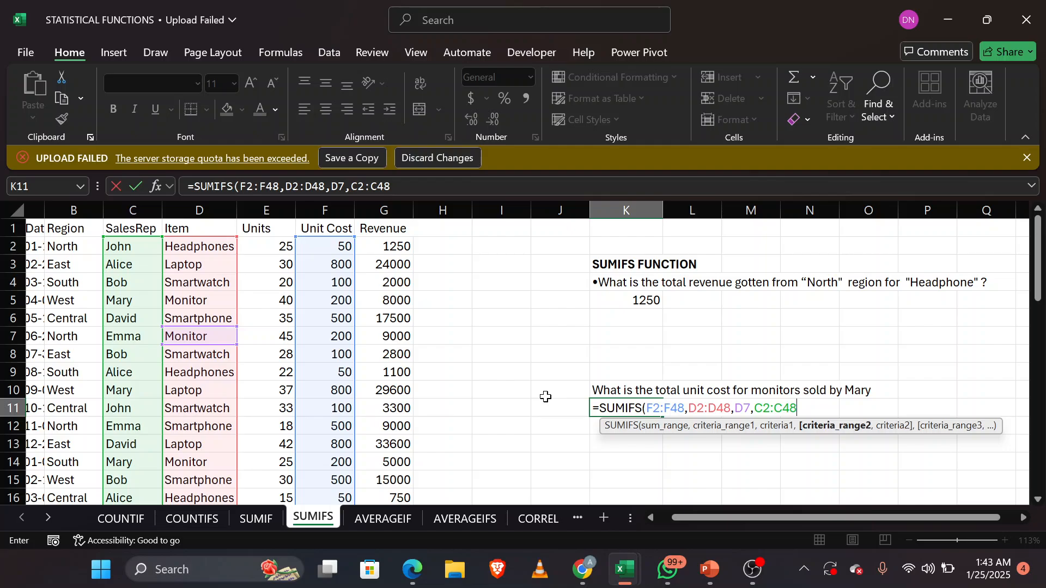
type(",")
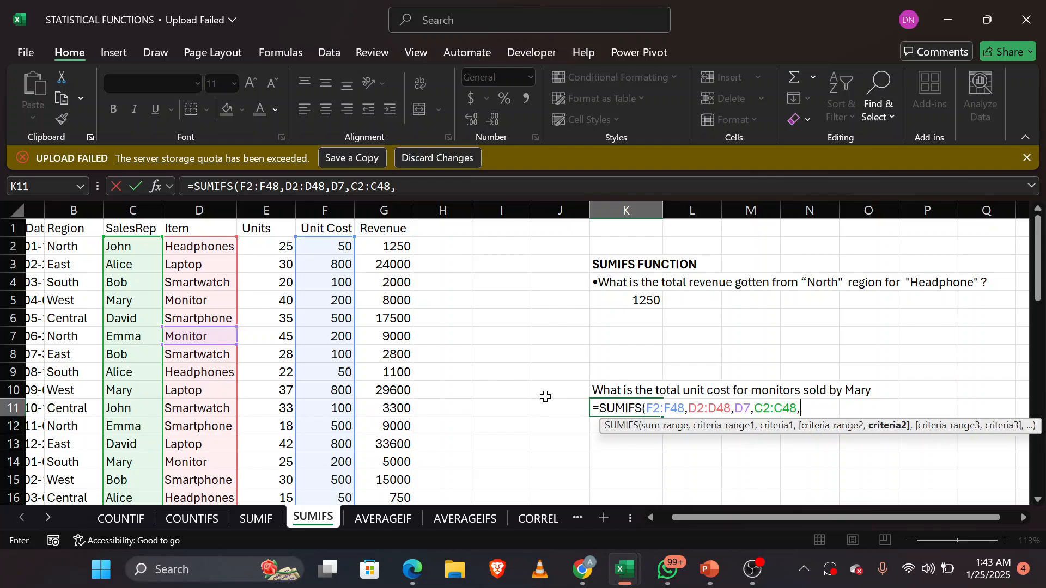
left_click(135, 295)
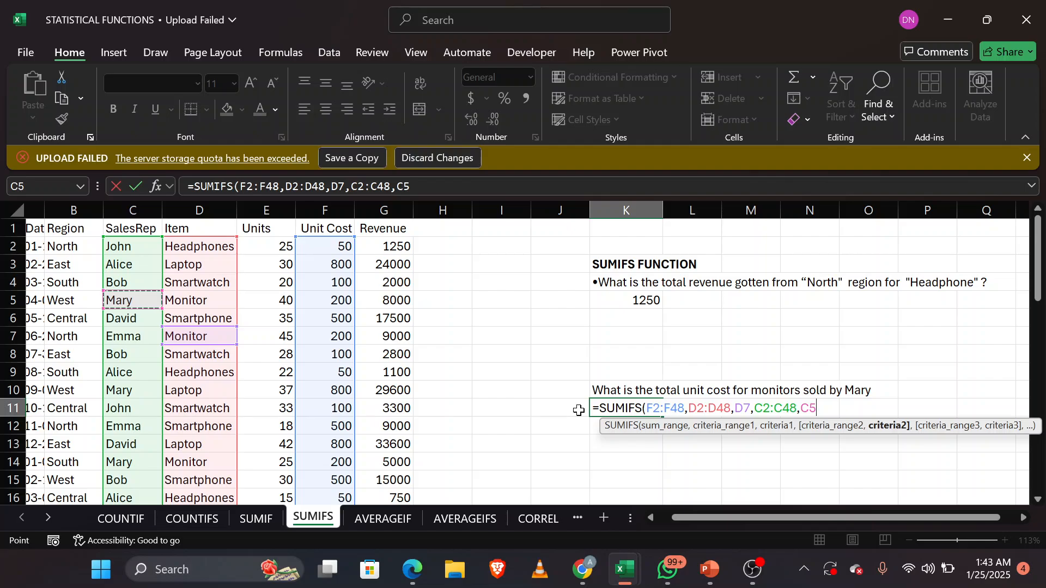
type(")")
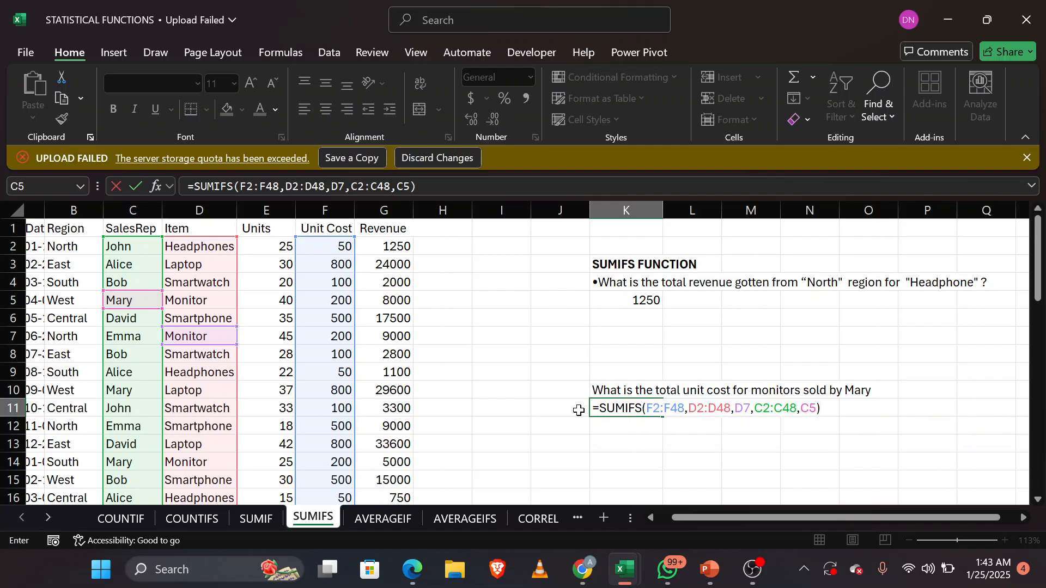
key("Return")
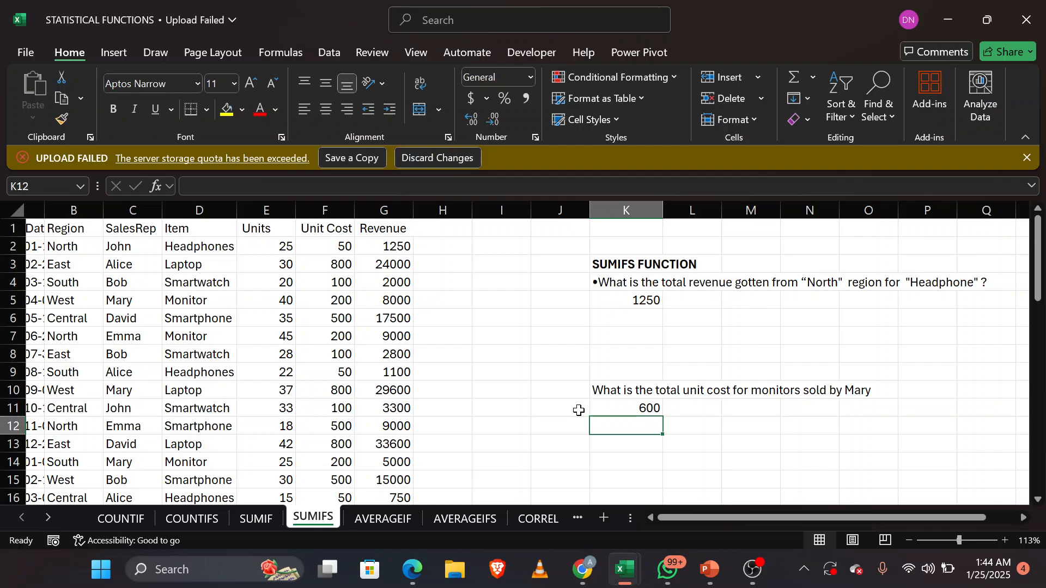
Step: Clear the existing average revenue formula from K5 on the AVERAGEIF sheet
left_click(392, 518)
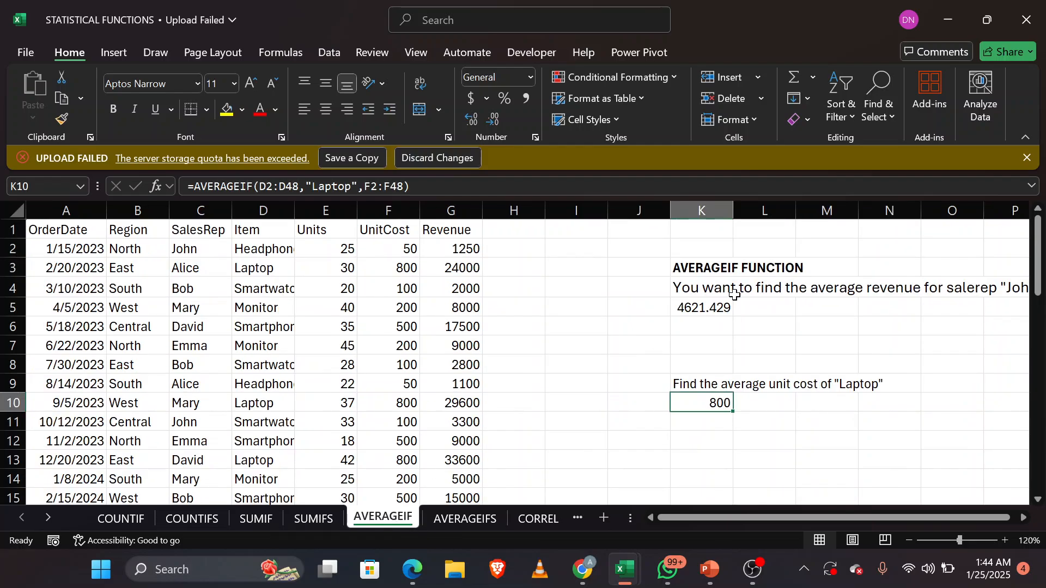
double_click(706, 309)
key("ctrl+a")
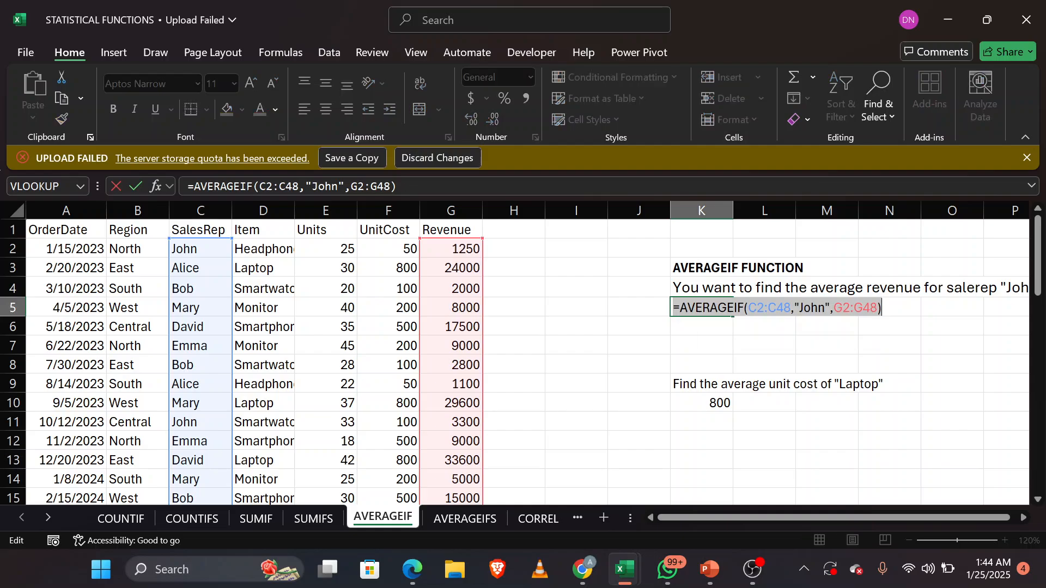
key("BackSpace")
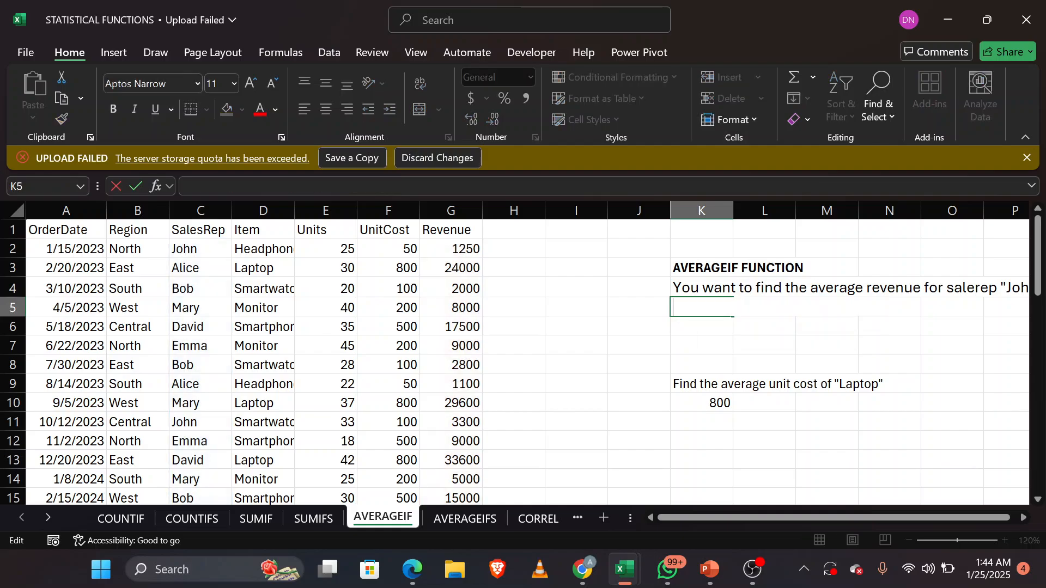
scroll(715, 361, "right", 3)
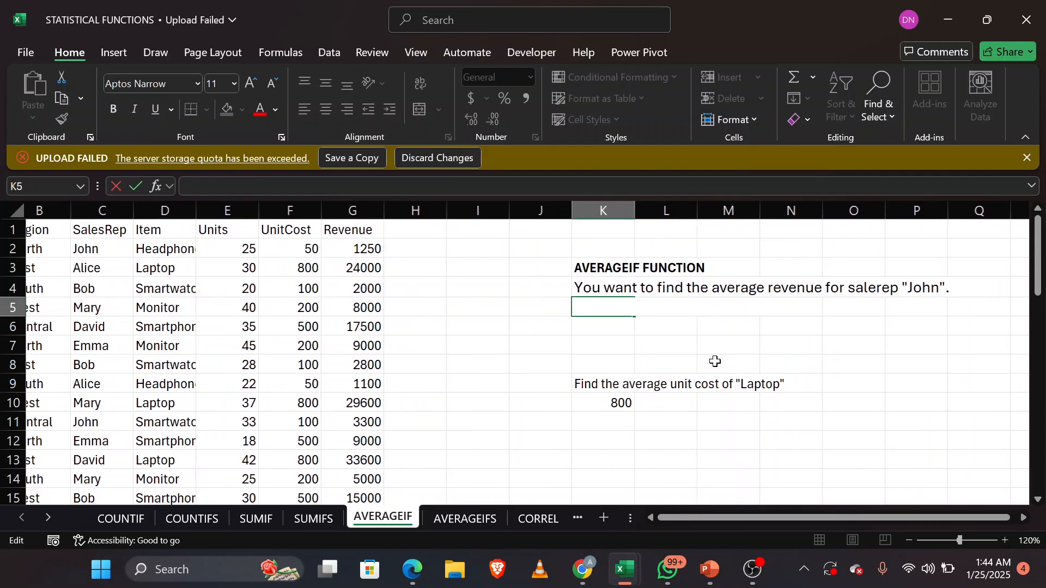
scroll(618, 361, "left", 1)
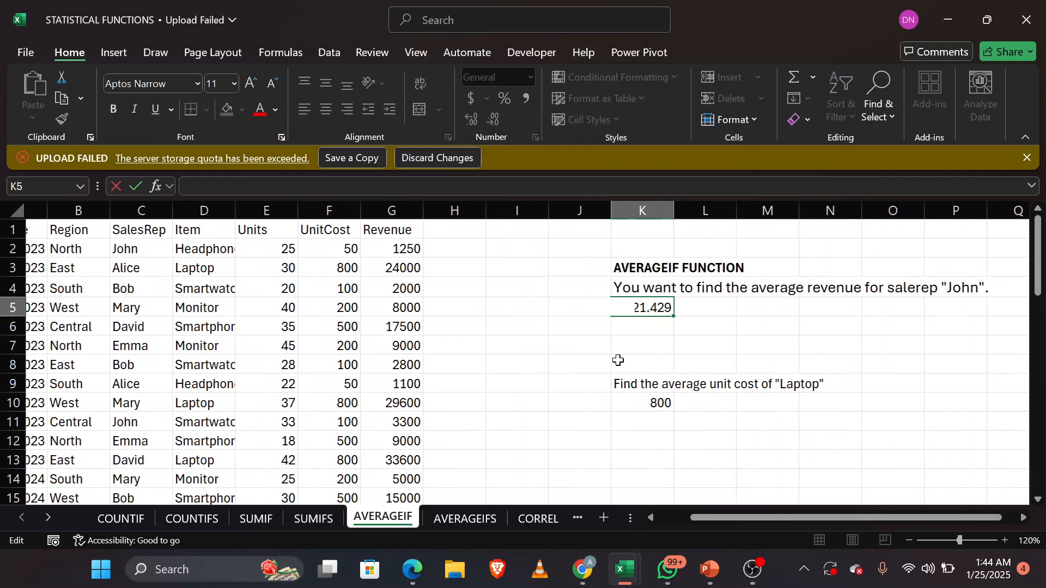
scroll(618, 360, "left", 2)
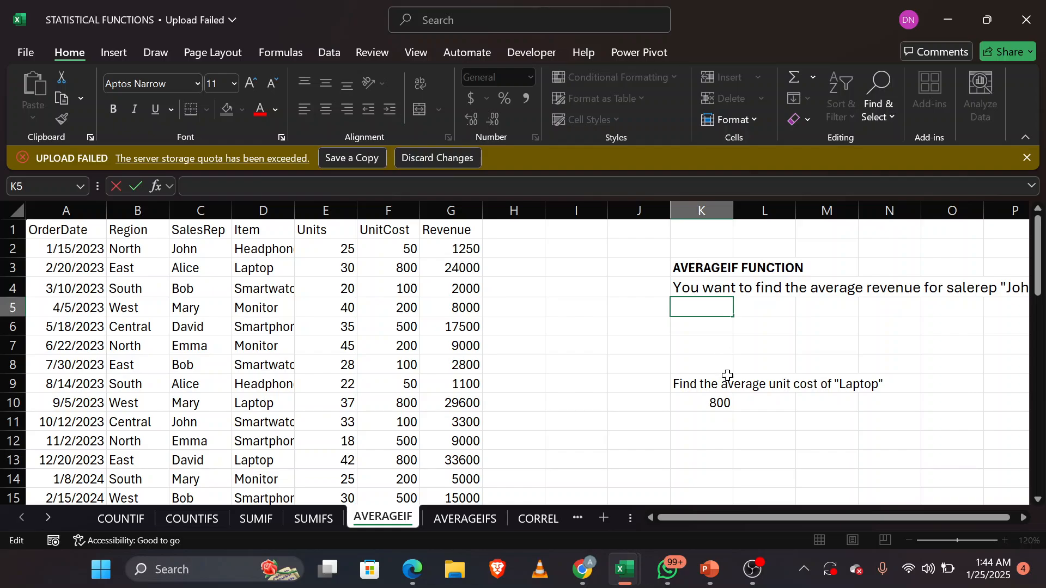
left_click(715, 343)
left_click(702, 308)
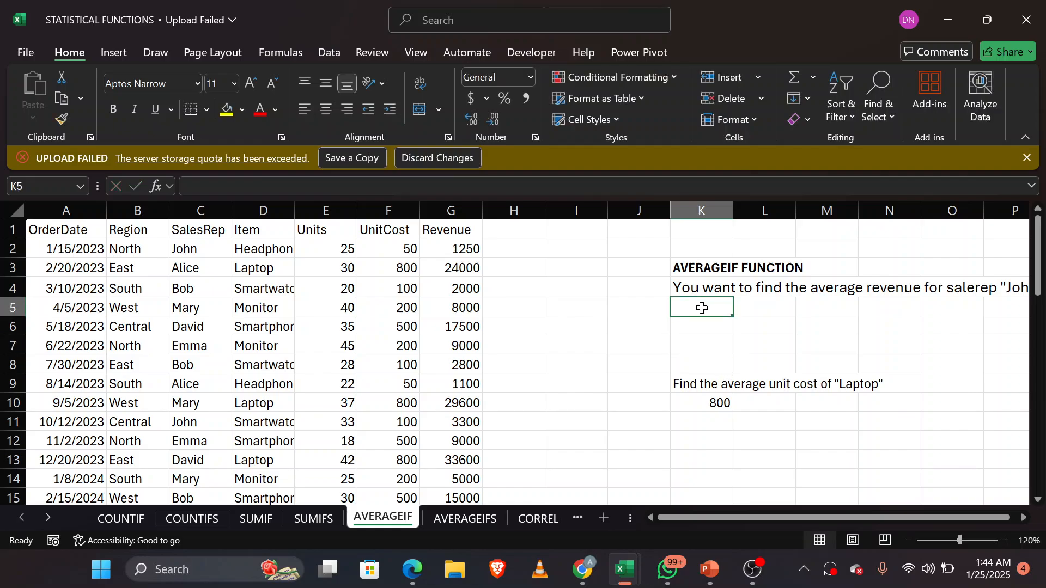
Step: Begin an AVERAGEIF formula in K5 with the SalesRep range C2:C48 as the range and C2 as its criterion
scroll(700, 307, "right", 1)
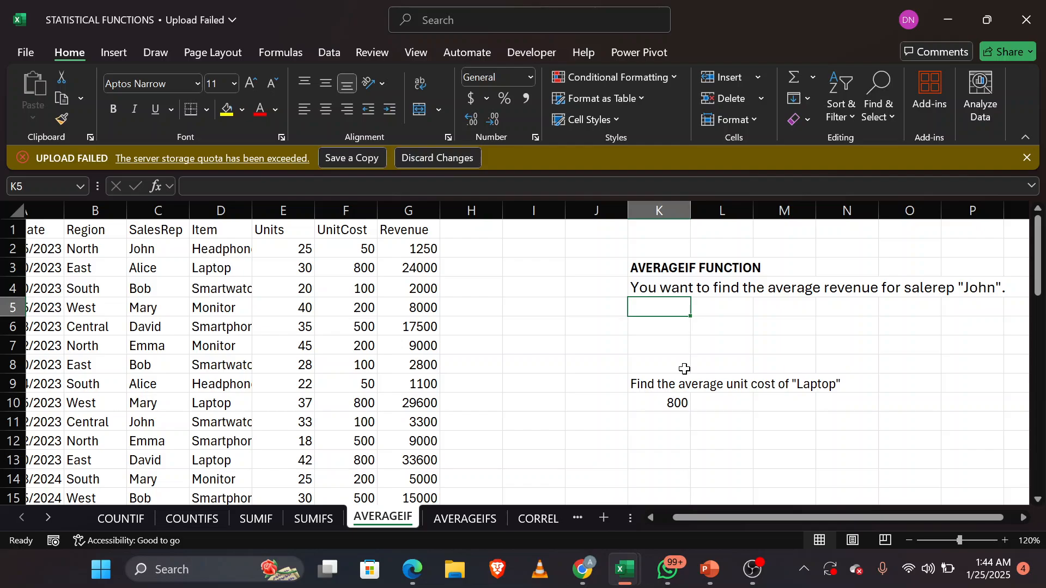
type("=AVE")
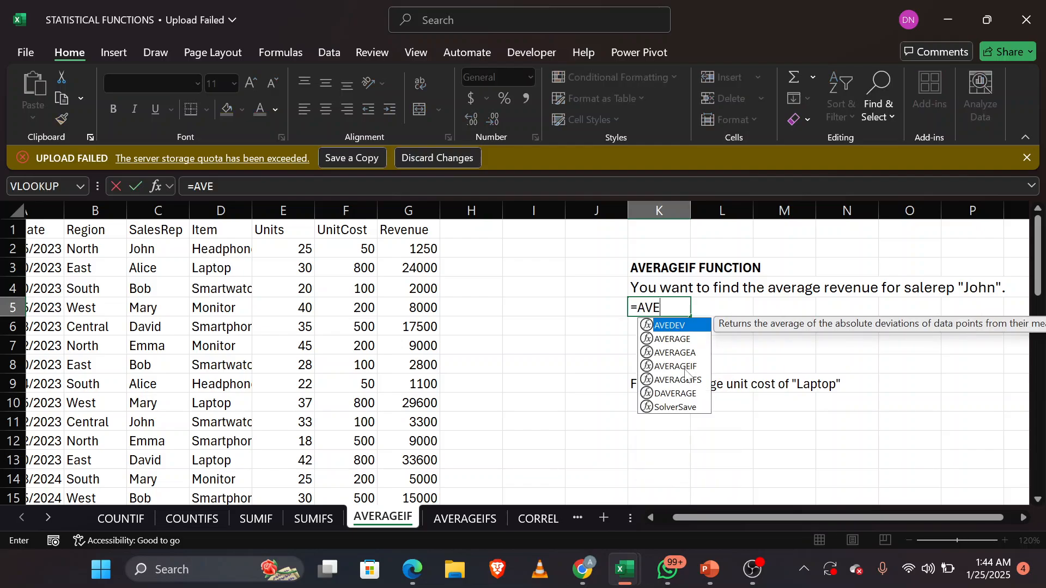
key("Down")
key("Down")
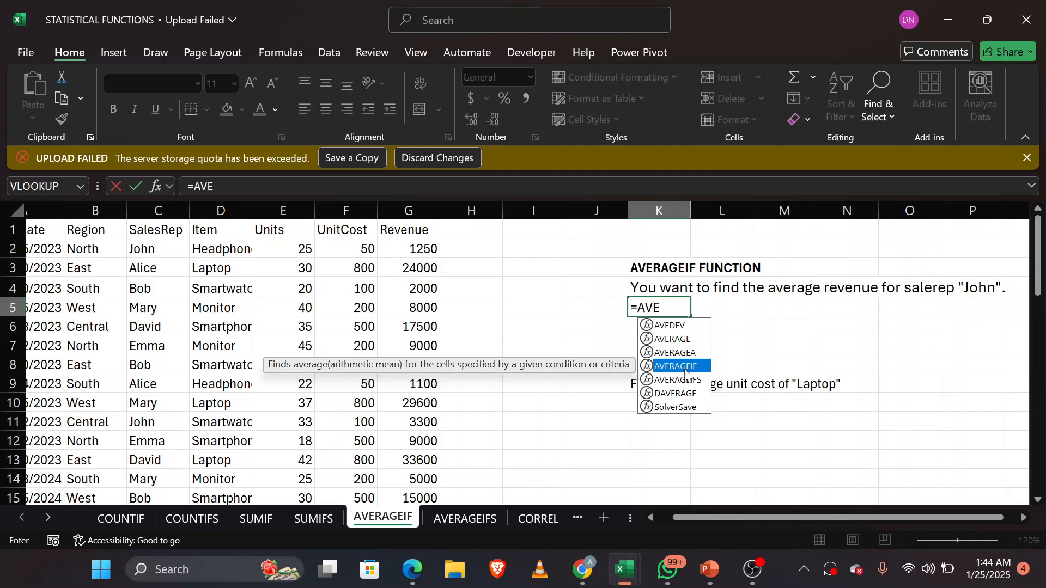
key("Tab")
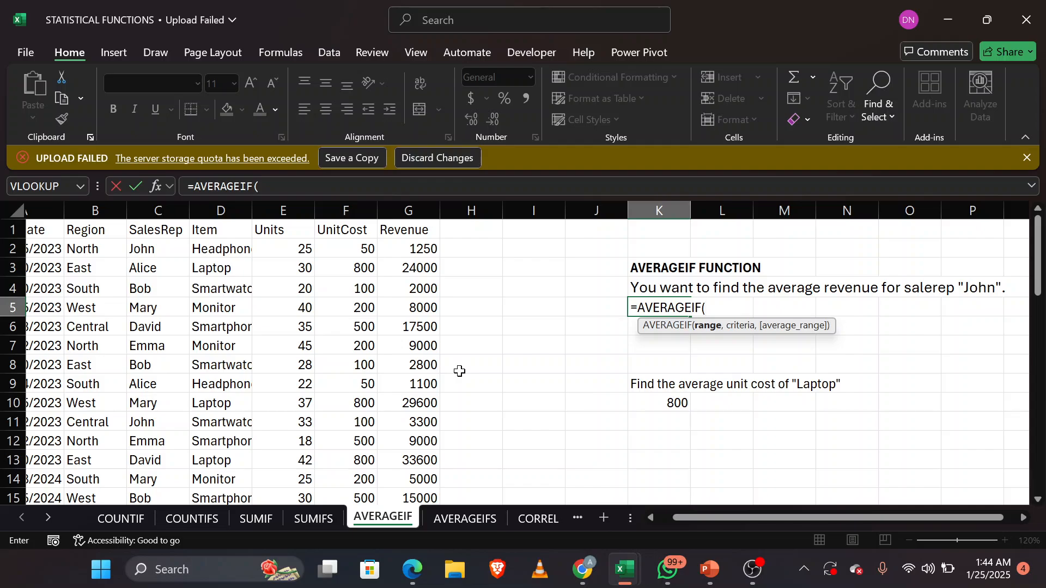
left_click(165, 250)
left_click_drag(166, 295, 163, 444)
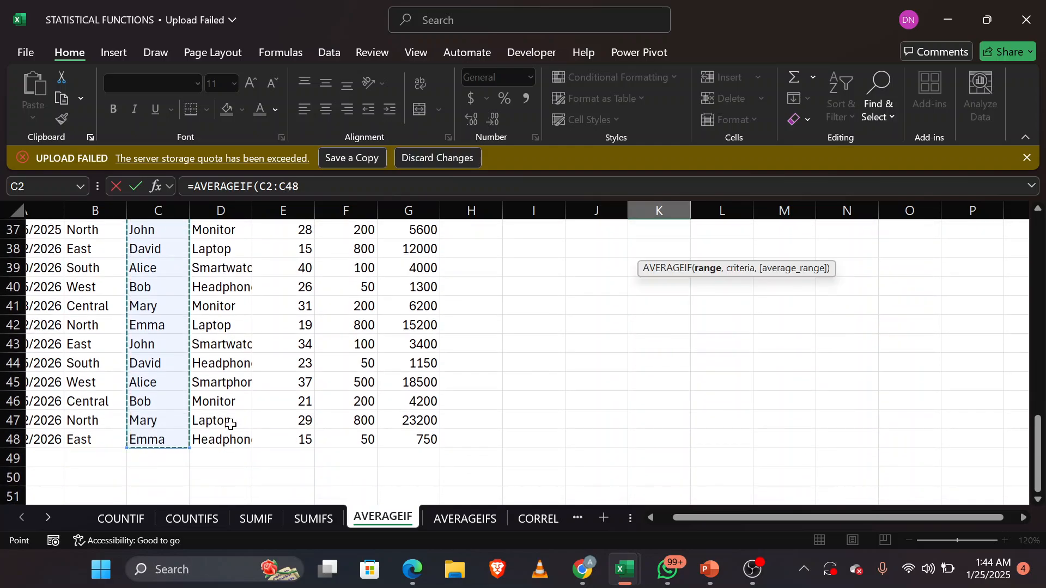
scroll(380, 362, "up", 12)
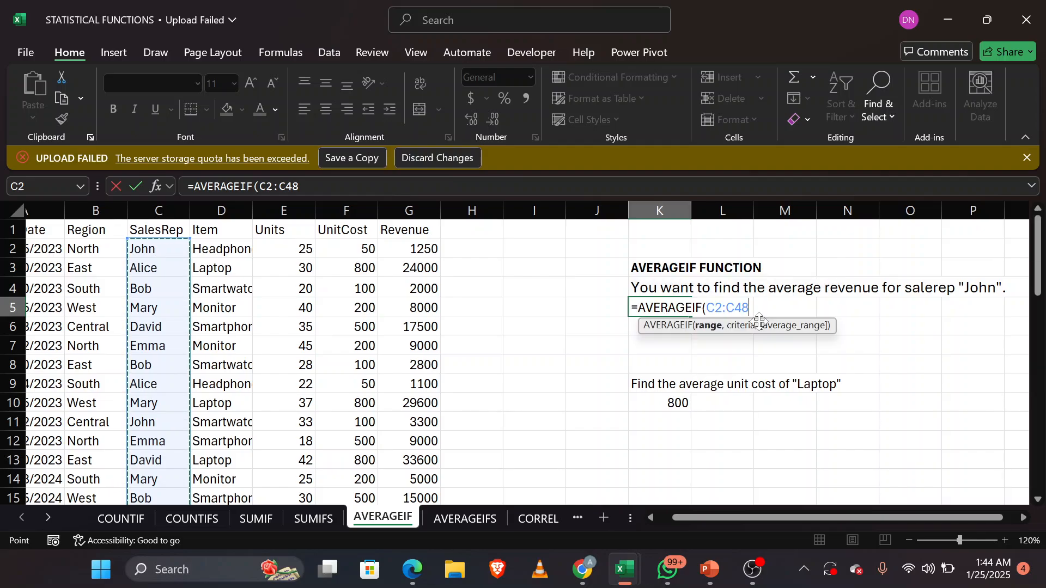
type(",")
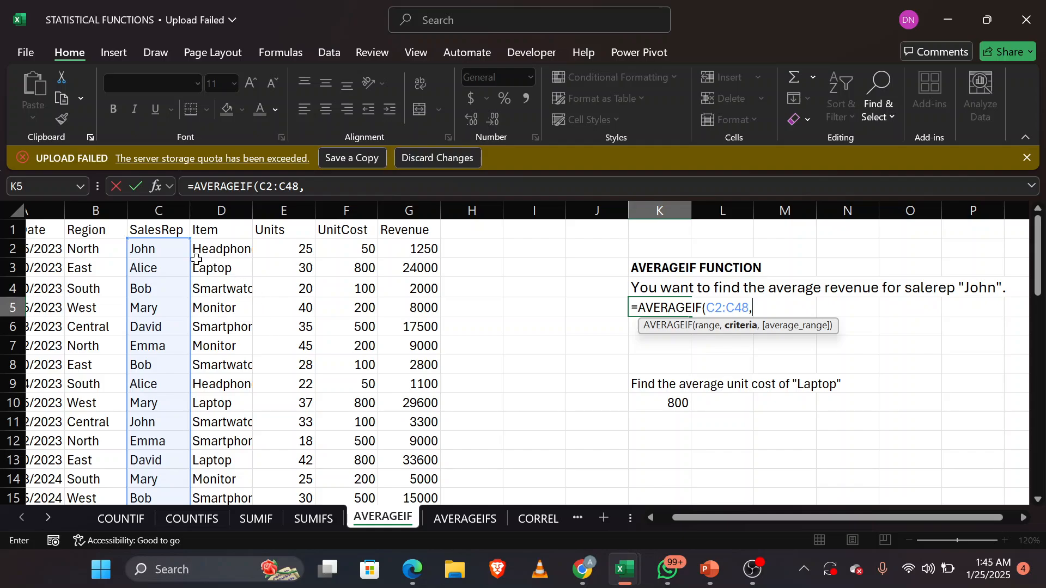
left_click(167, 246)
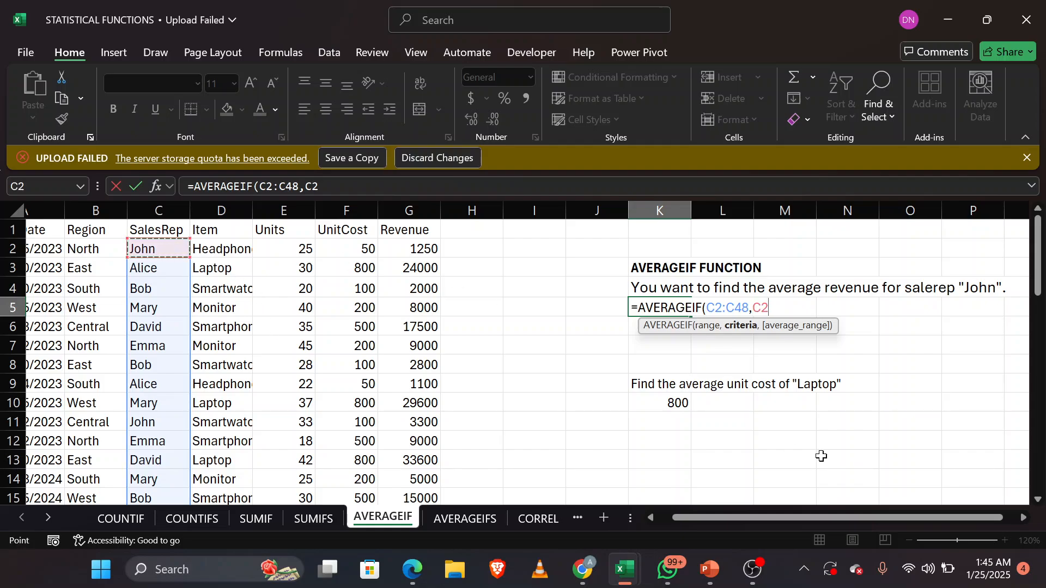
type(",")
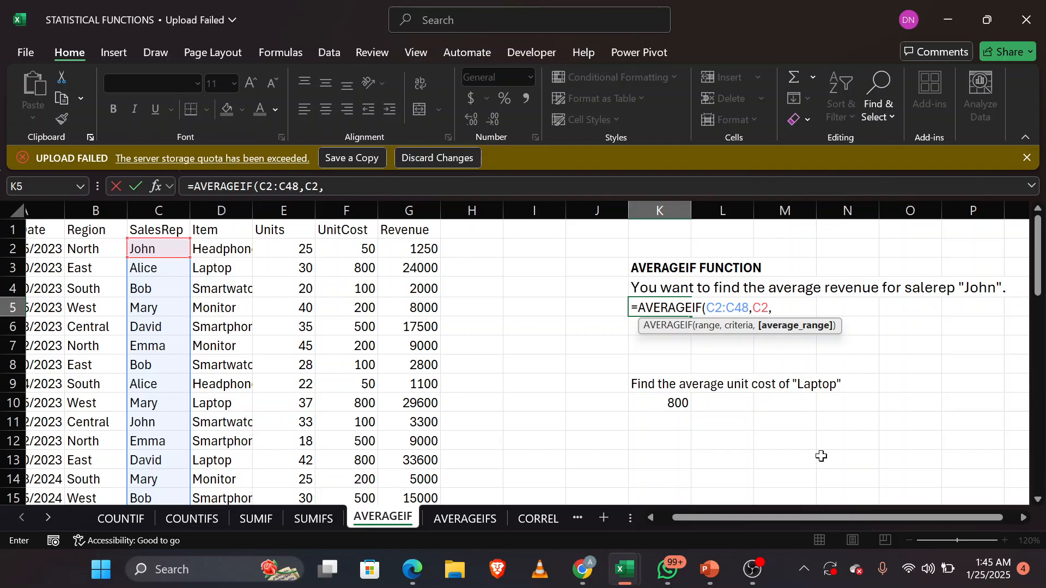
Step: Complete the K5 AVERAGEIF formula with the Revenue range G2:G48 as the average range
type("G2")
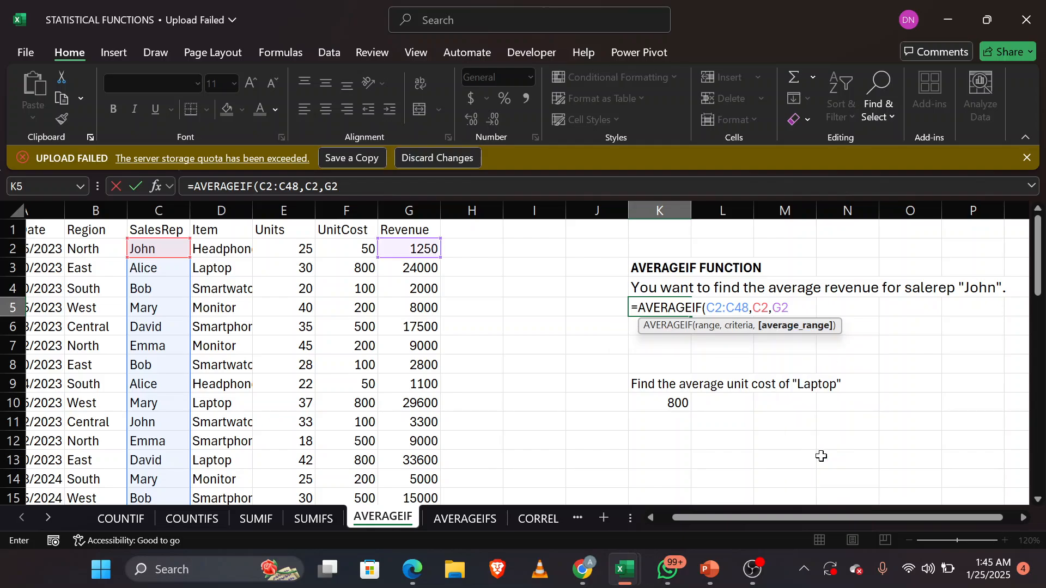
type(":")
type("G")
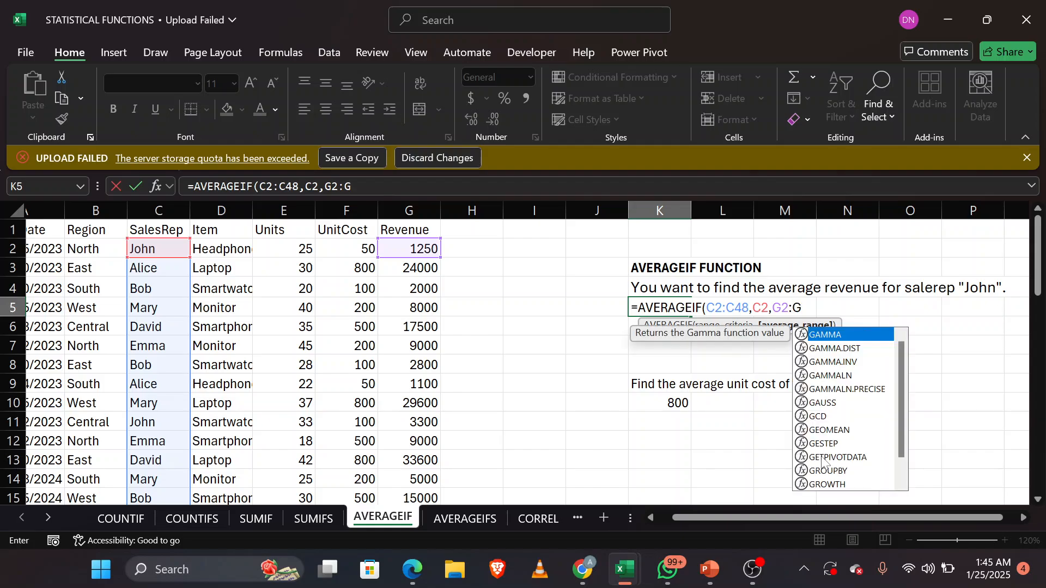
type("48)")
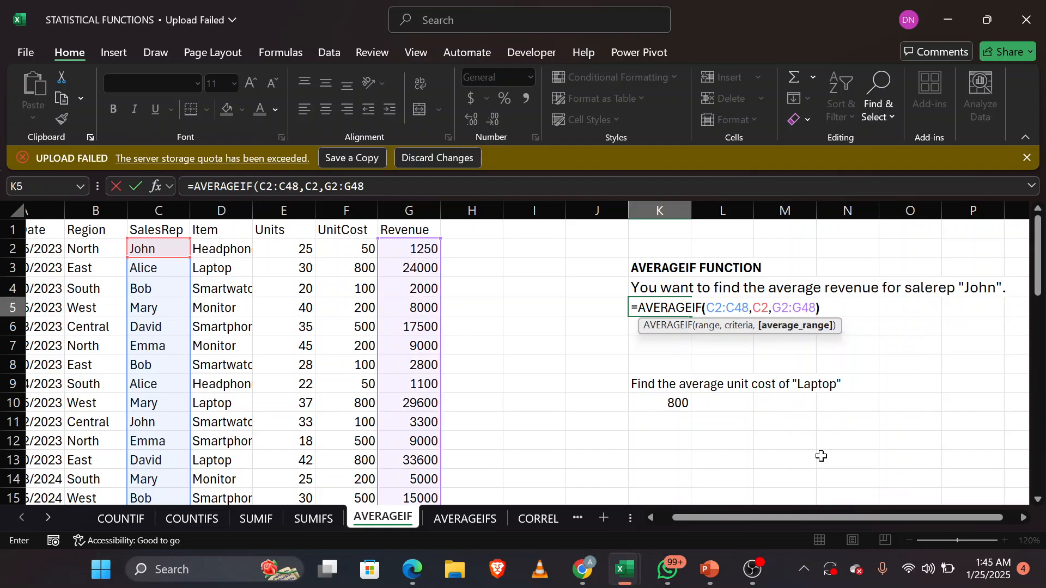
key("Return")
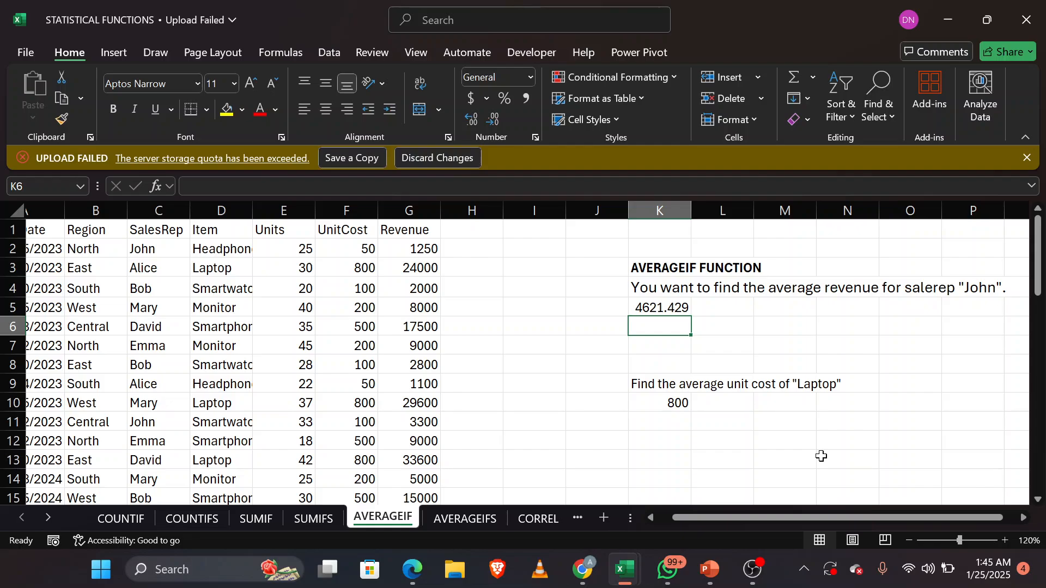
Step: Open the AVERAGEIFS sheet and clear the existing average revenue formula from N6
left_click(457, 520)
scroll(759, 397, "right", 5)
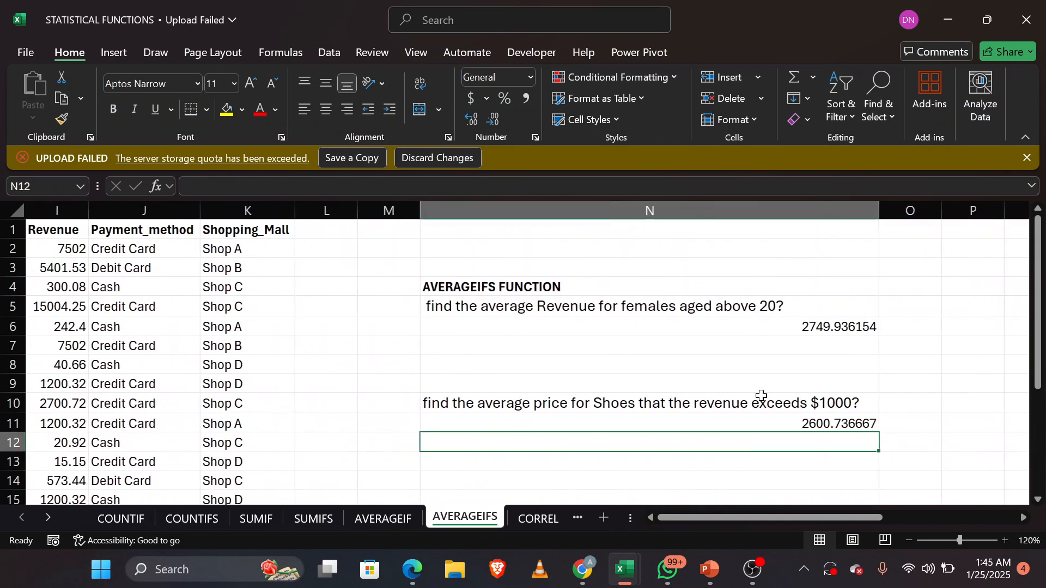
left_click(833, 327)
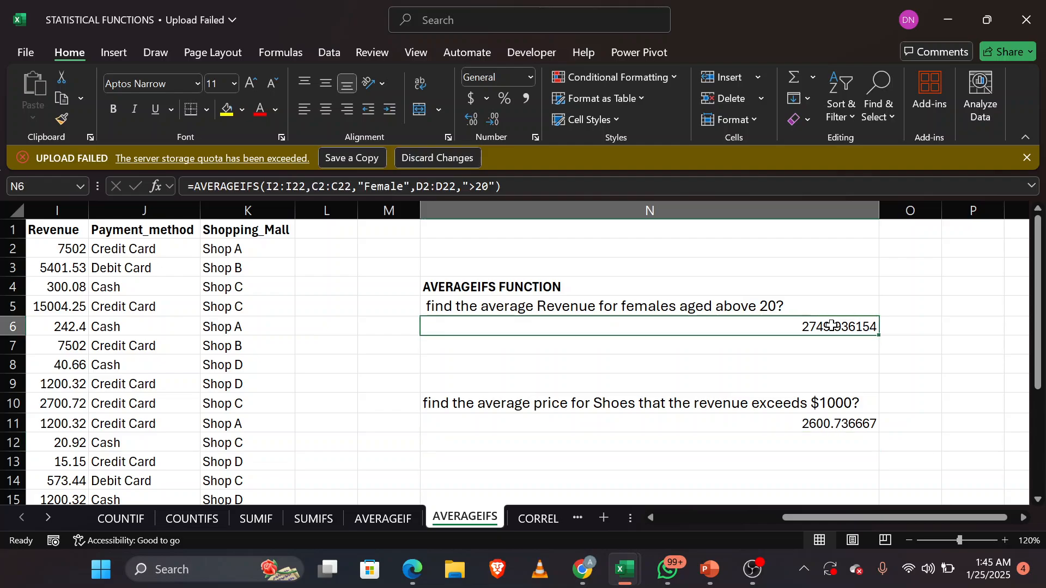
key("F2")
key("BackSpace")
key("BackSpace")
key("BackSpace")
key("BackSpace")
key("BackSpace")
key("BackSpace")
key("BackSpace")
key("BackSpace")
key("BackSpace")
key("BackSpace")
key("BackSpace")
key("BackSpace")
key("BackSpace")
key("BackSpace")
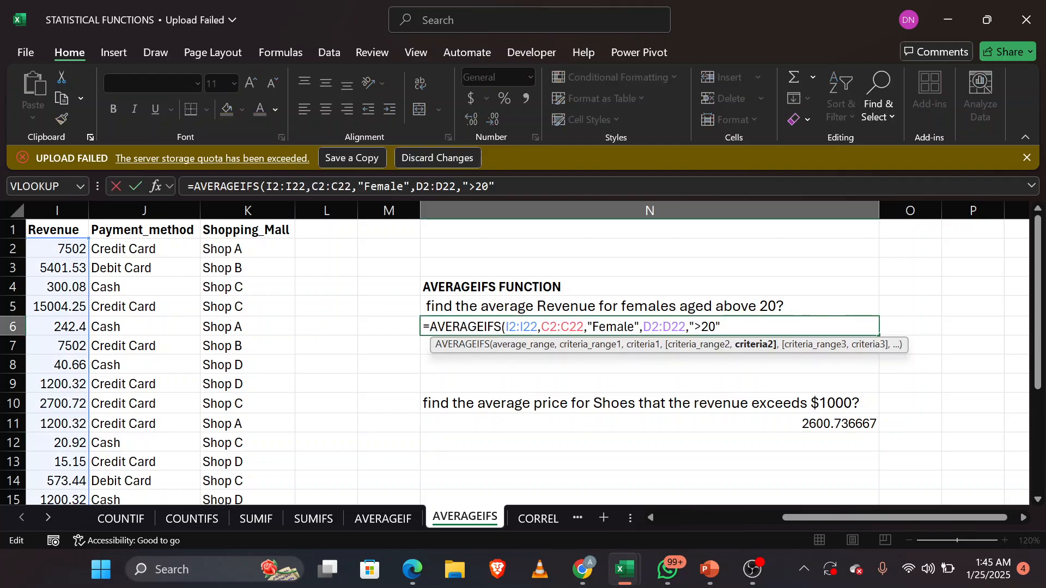
key("BackSpace")
key("BackSpace")
key("BackSpace")
key("BackSpace")
key("BackSpace")
key("BackSpace")
key("BackSpace")
key("BackSpace")
key("BackSpace")
key("BackSpace")
key("BackSpace")
key("BackSpace")
key("BackSpace")
key("BackSpace")
key("BackSpace")
key("BackSpace")
key("BackSpace")
key("BackSpace")
key("BackSpace")
key("BackSpace")
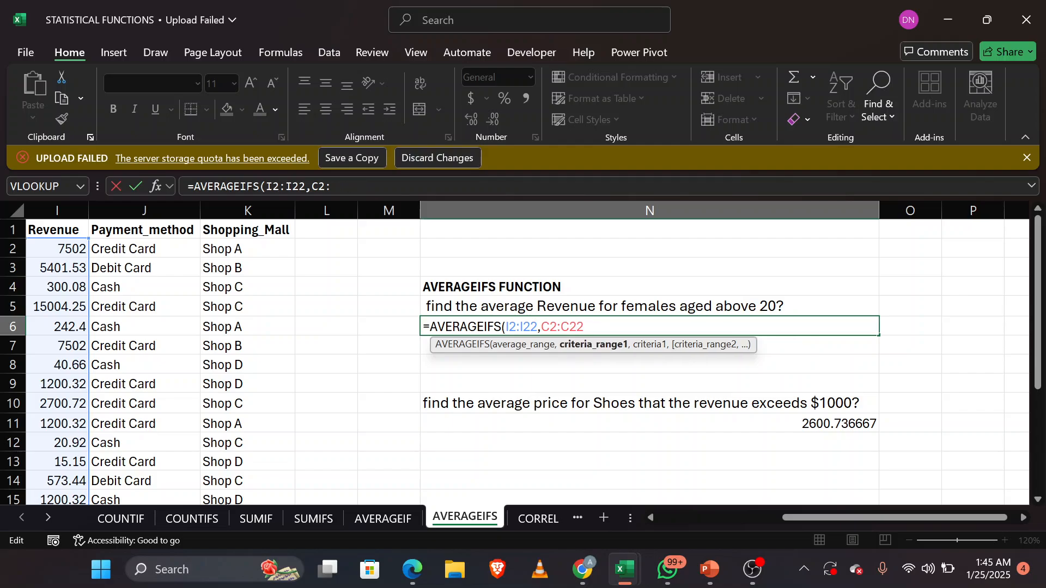
key("BackSpace")
key("BackSpace")
key("BackSpace")
key("BackSpace")
key("BackSpace")
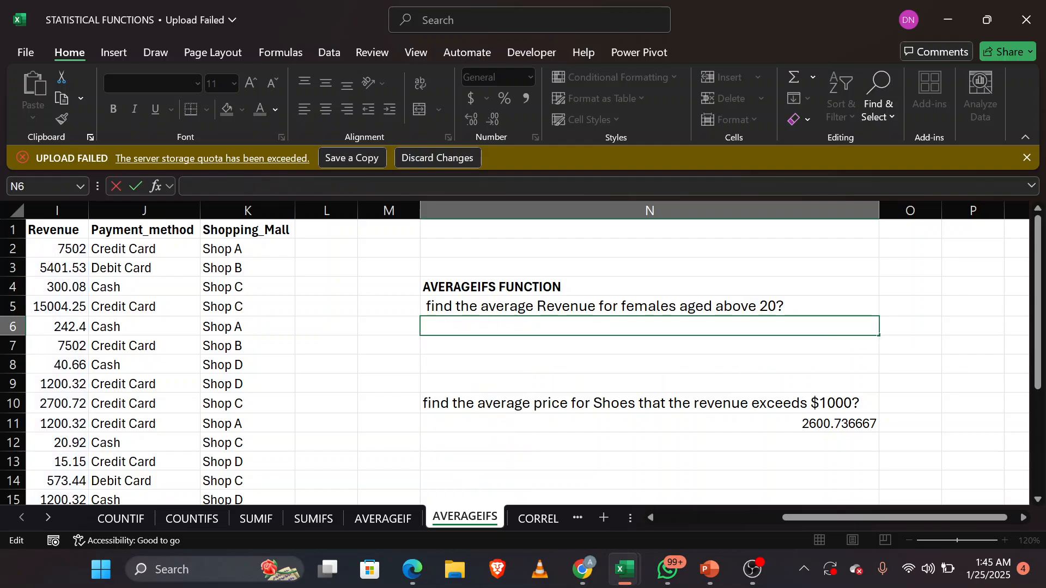
Step: Review the dataset's columns to locate the gender, age and revenue data for the first AVERAGEIFS question
scroll(353, 381, "left", 3)
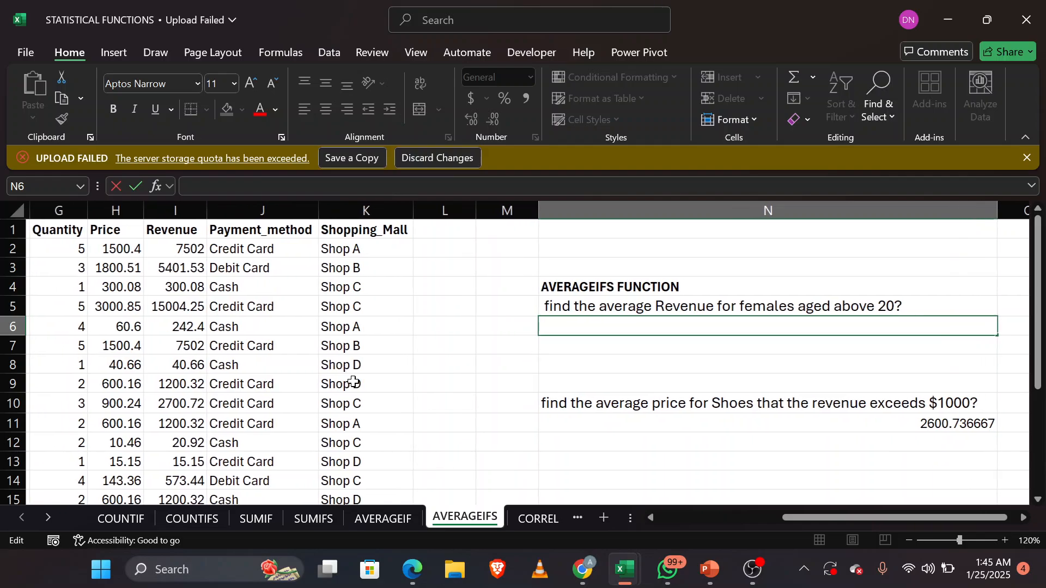
scroll(352, 381, "left", 3)
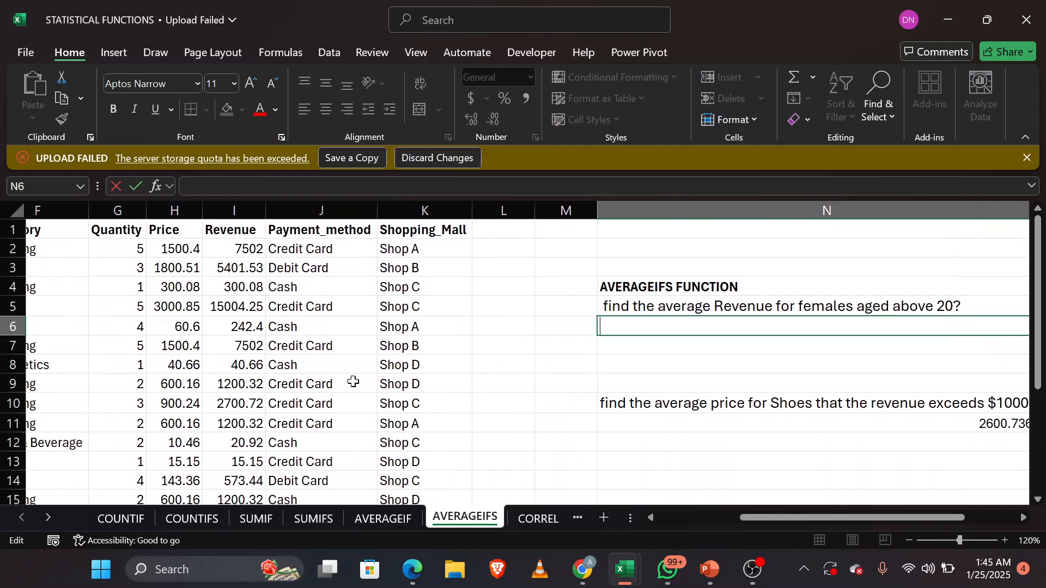
scroll(353, 382, "left", 1)
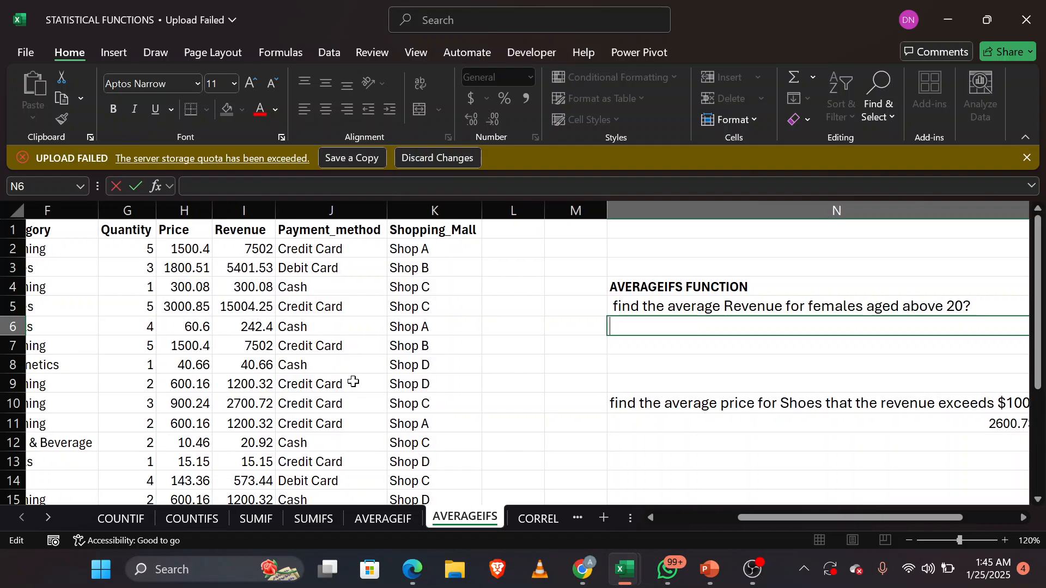
scroll(412, 382, "left", 5)
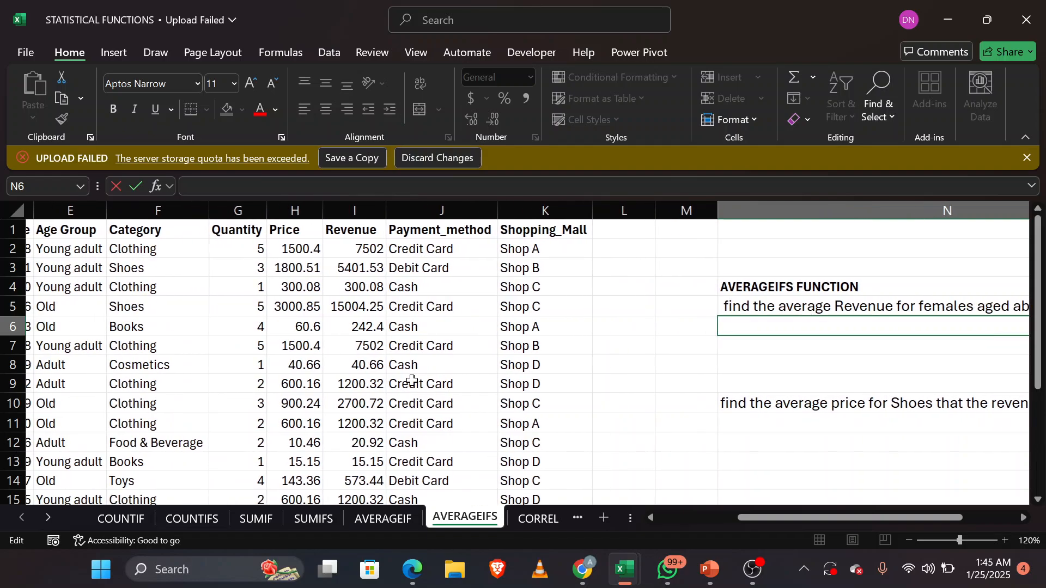
scroll(413, 381, "left", 4)
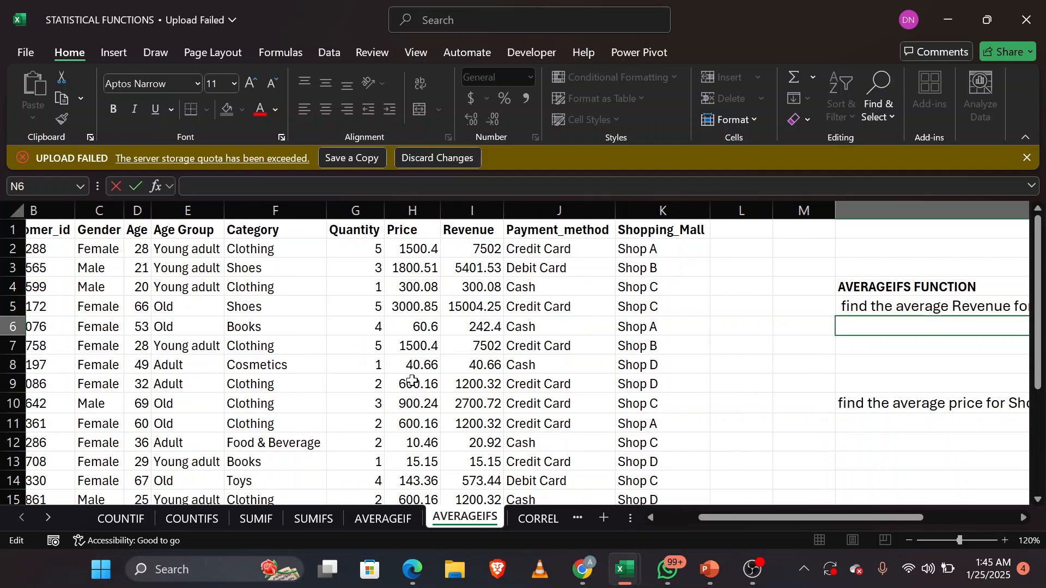
scroll(412, 381, "left", 2)
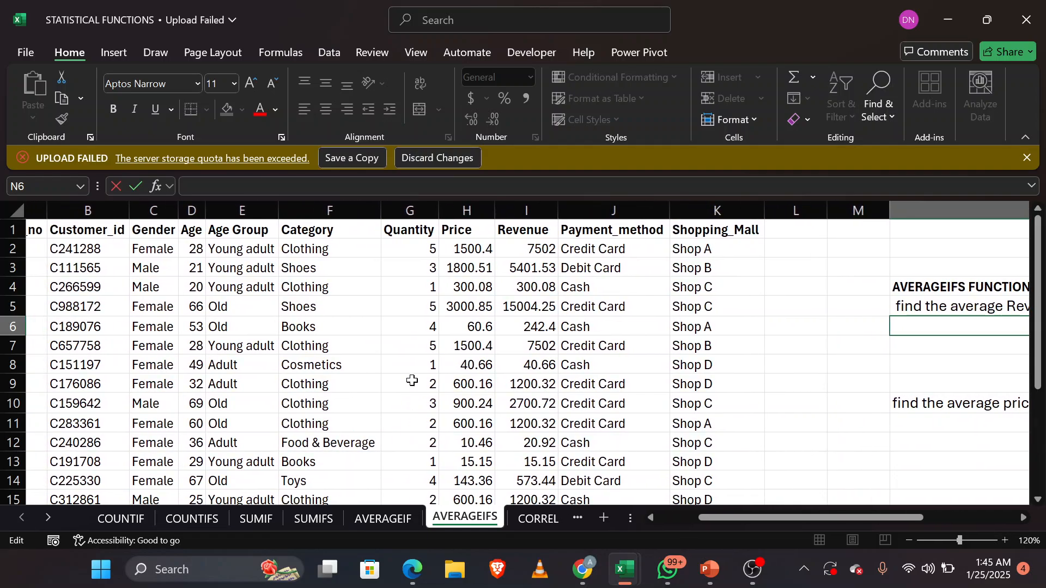
scroll(412, 381, "right", 3)
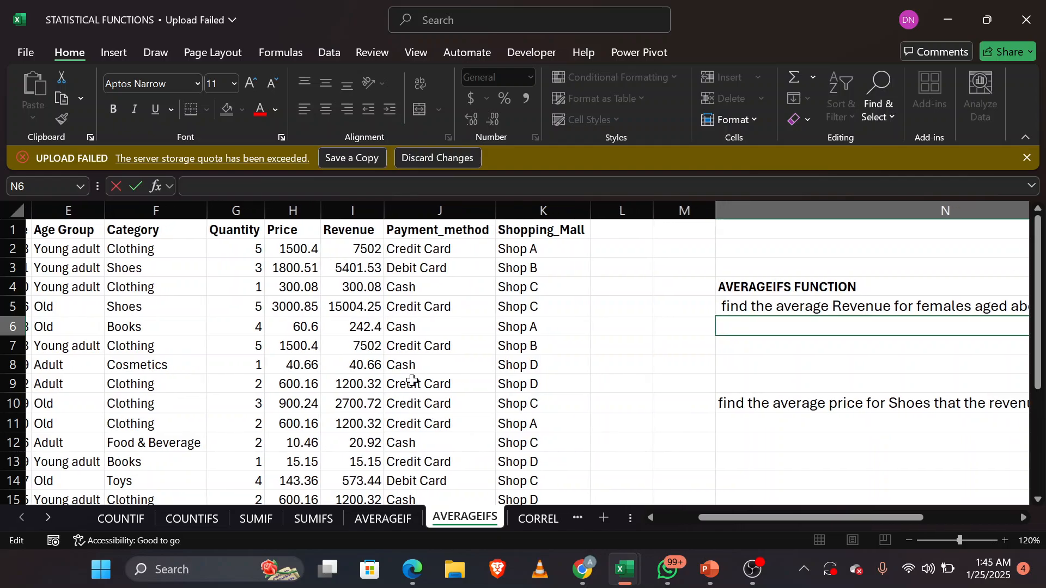
scroll(413, 381, "left", 3)
scroll(413, 380, "right", 5)
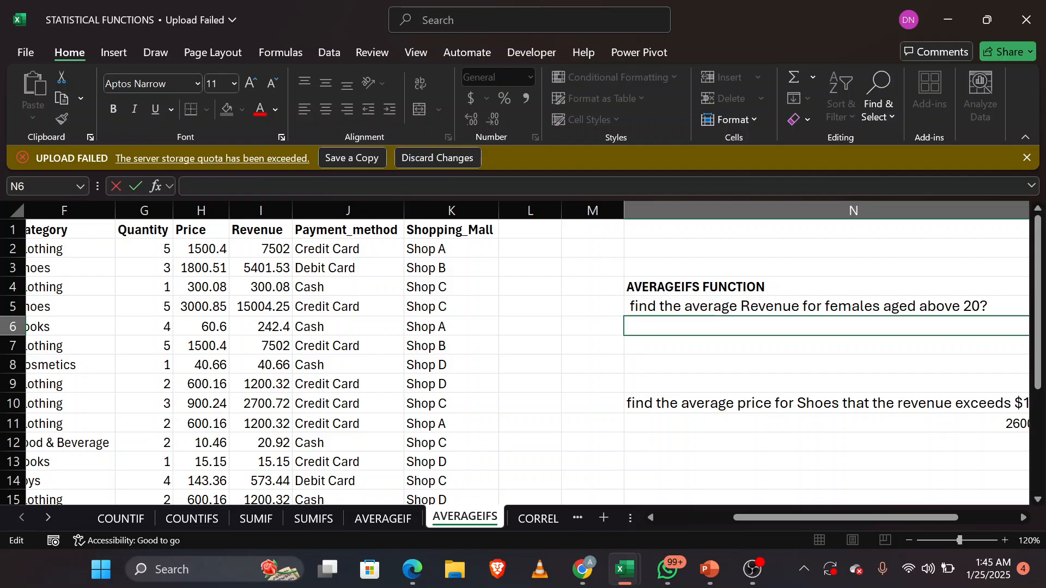
Step: Begin an AVERAGEIFS formula in N6 with the Revenue range I2:I22 as the average range
type("=")
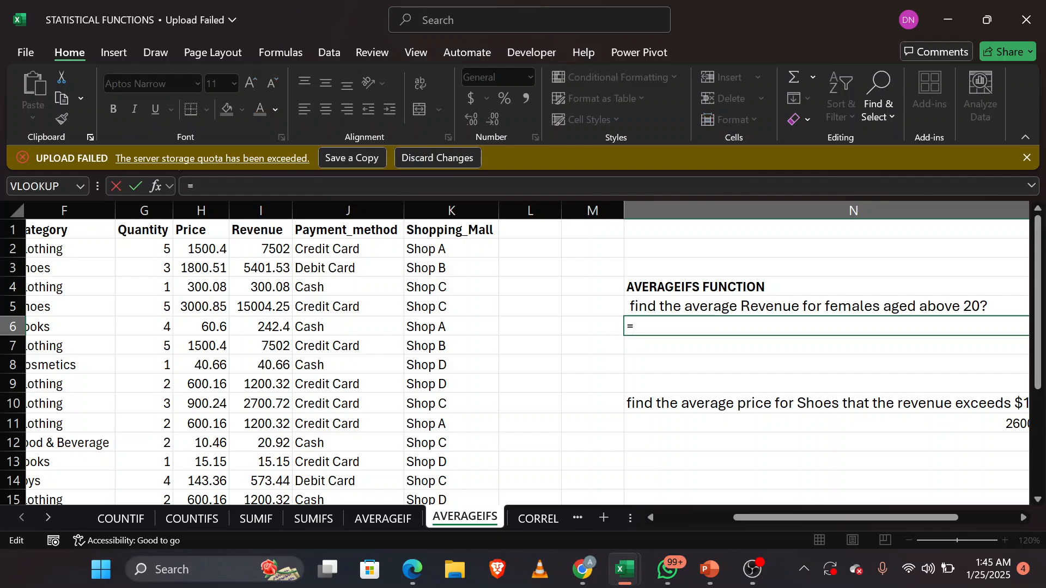
type("AV")
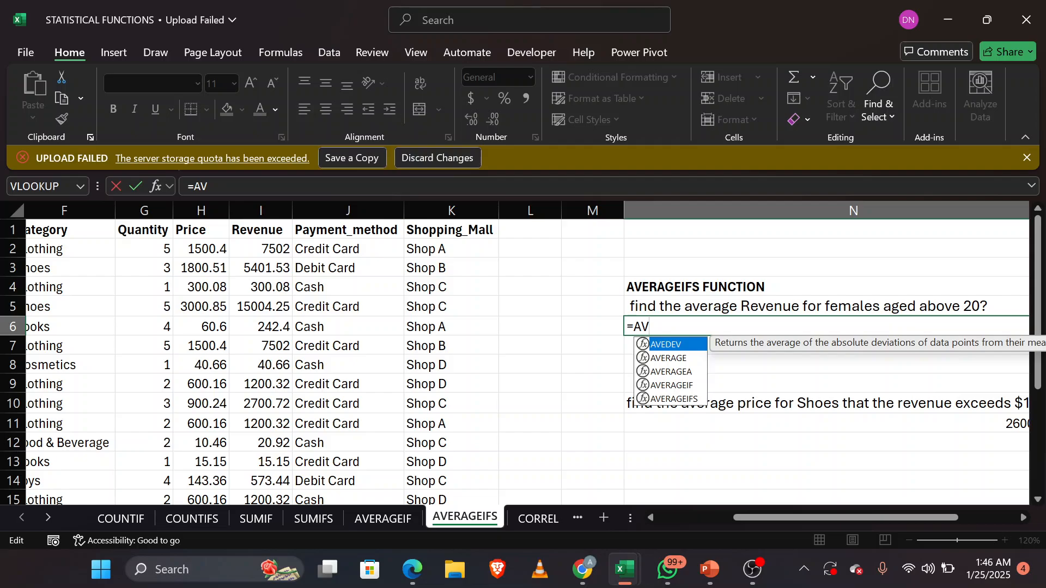
key("Down")
key("Down")
key("Down")
key("Down")
key("Tab")
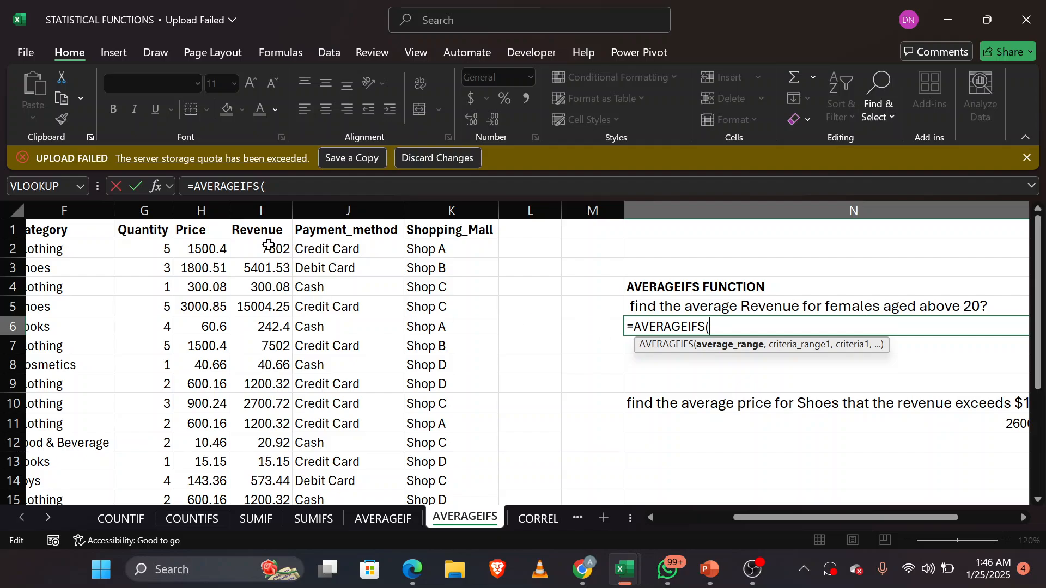
left_click_drag(268, 248, 267, 441)
scroll(469, 332, "up", 4)
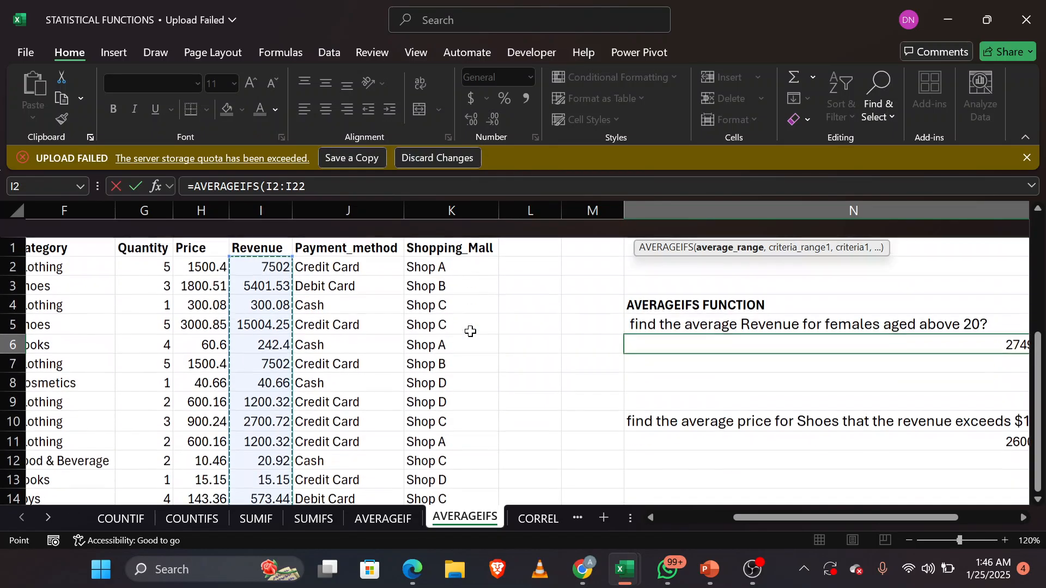
type(",")
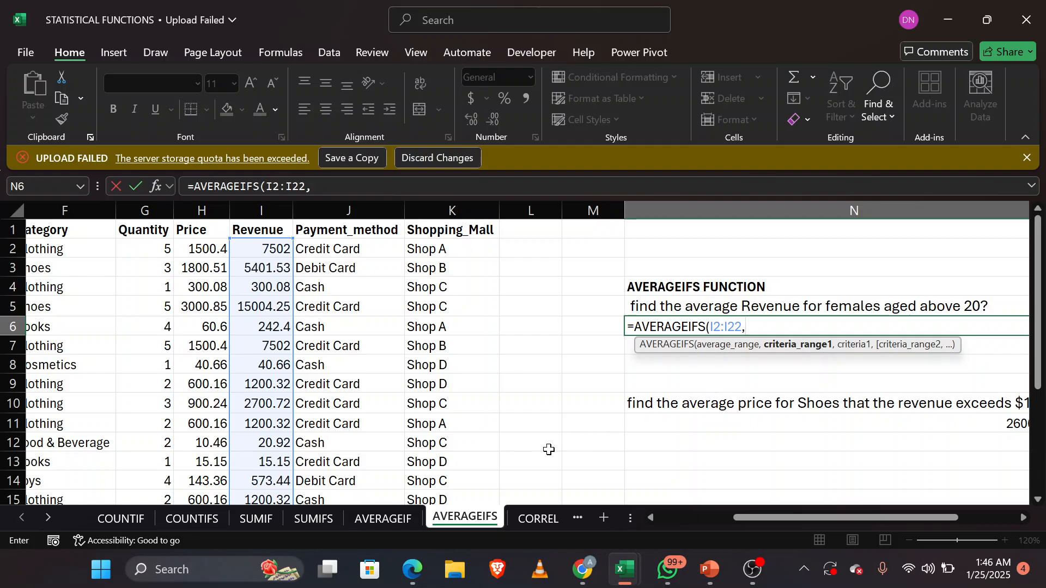
Step: Add the Age range D2:D22 as the first criteria range in the N6 formula
scroll(539, 451, "left", 2)
scroll(539, 451, "left", 1)
scroll(539, 451, "right", 1)
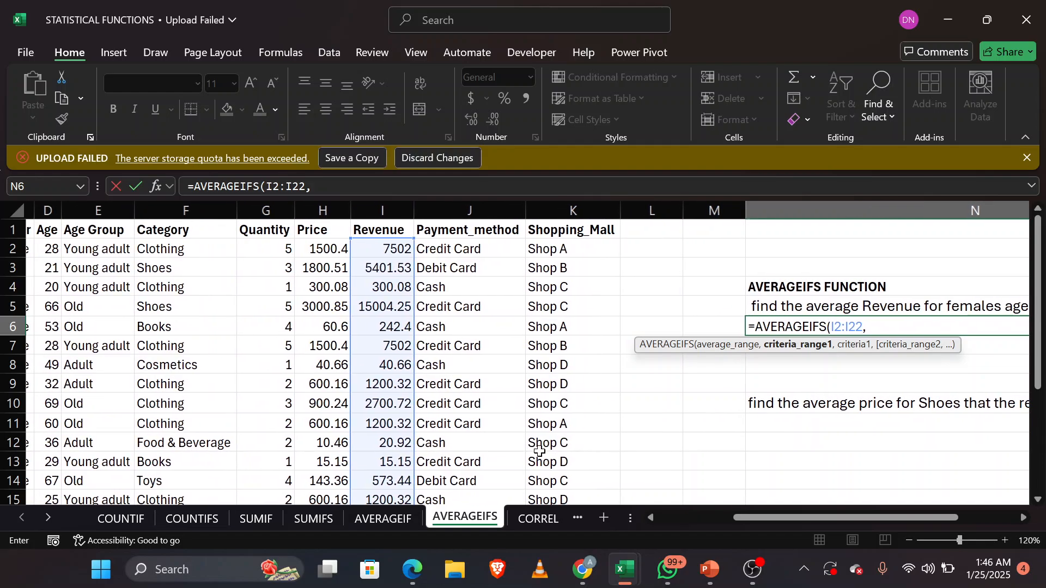
scroll(540, 451, "left", 3)
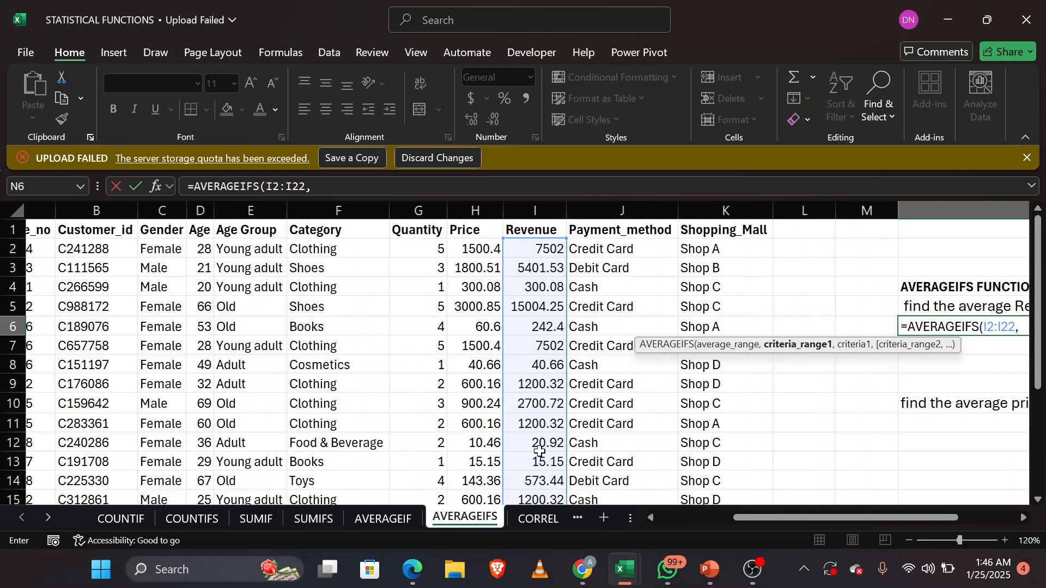
scroll(539, 451, "right", 1)
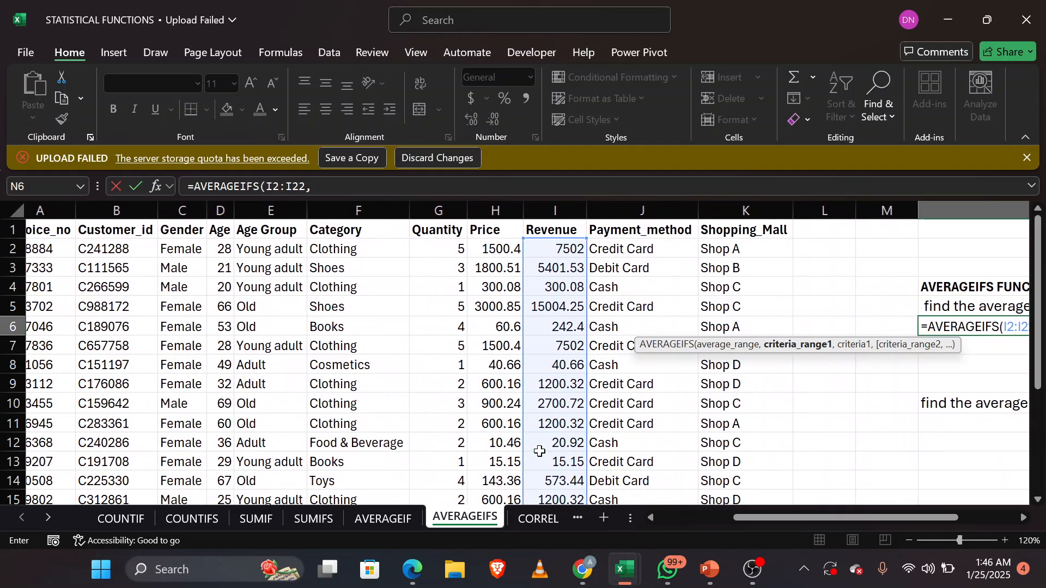
scroll(539, 451, "left", 1)
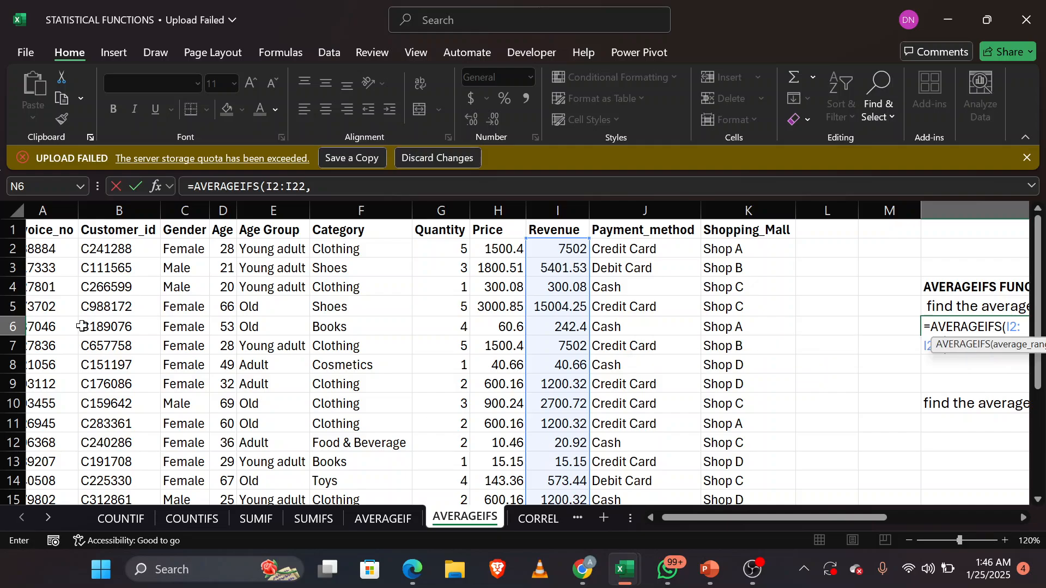
left_click_drag(222, 253, 214, 443)
scroll(461, 351, "up", 4)
scroll(462, 350, "right", 6)
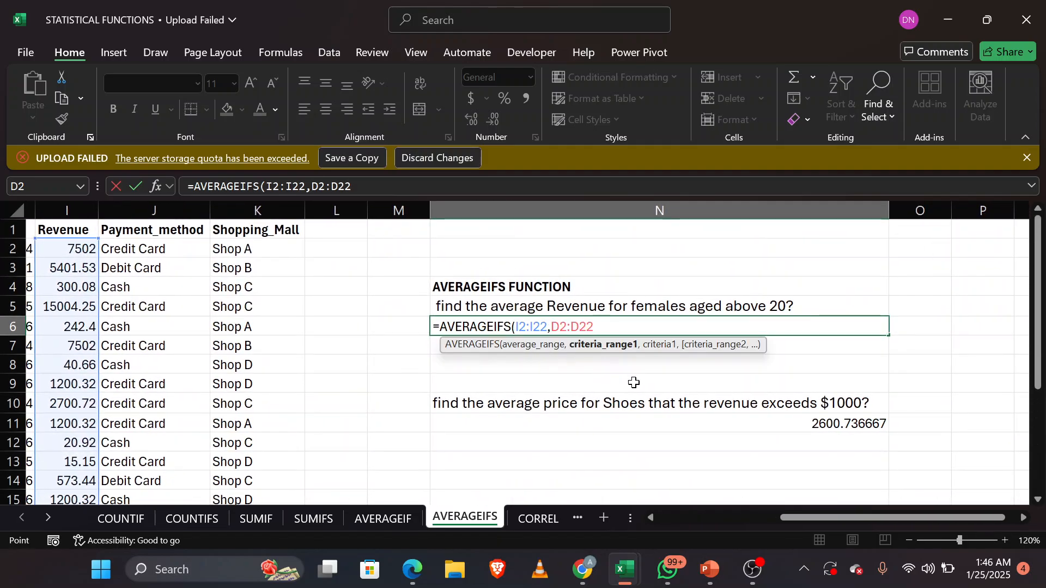
type(",")
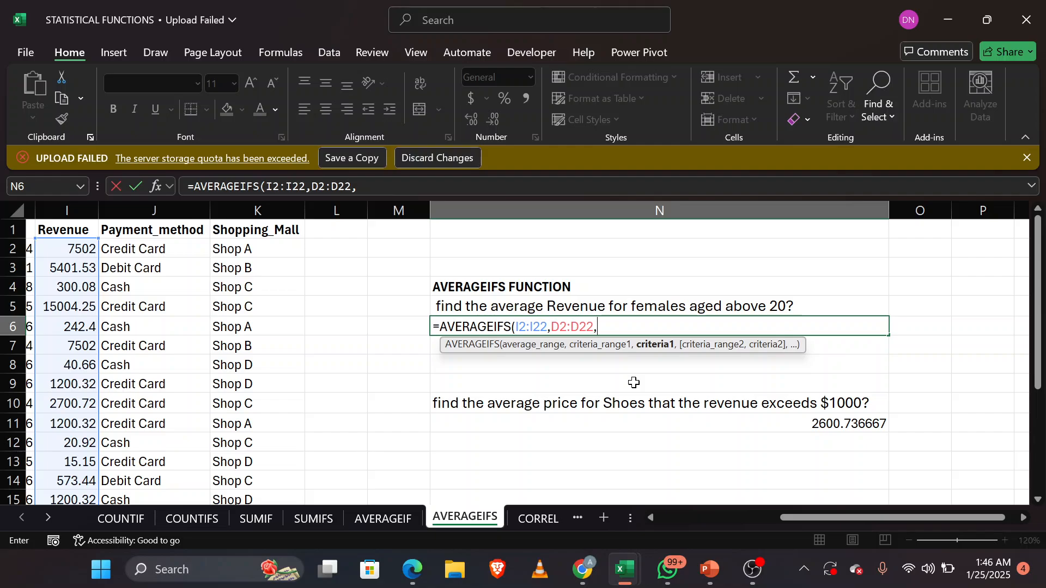
type("\"")
type(">")
type("20")
key("BackSpace")
key("BackSpace")
key("BackSpace")
key("BackSpace")
type(">")
scroll(431, 361, "left", 5)
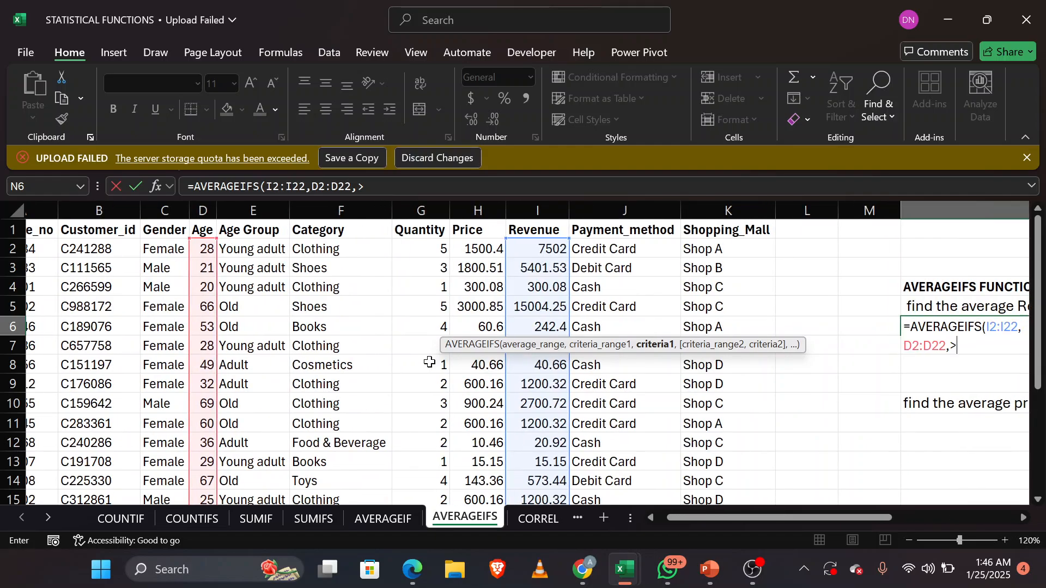
left_click(202, 287)
scroll(424, 322, "right", 5)
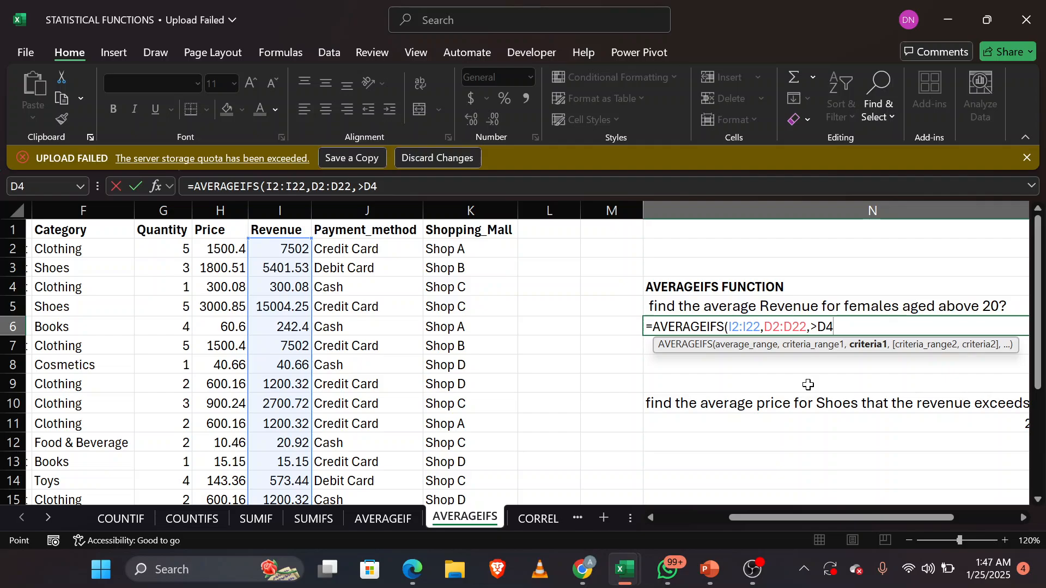
key("BackSpace")
key("BackSpace")
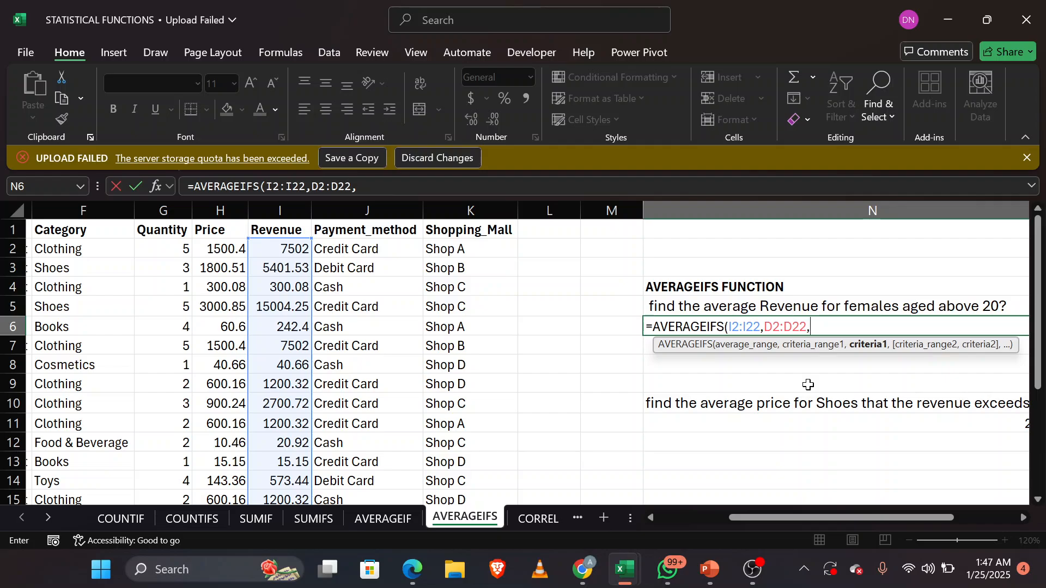
Step: Enter ">20" as the criterion for the Age range in the N6 formula
type("\">20\",")
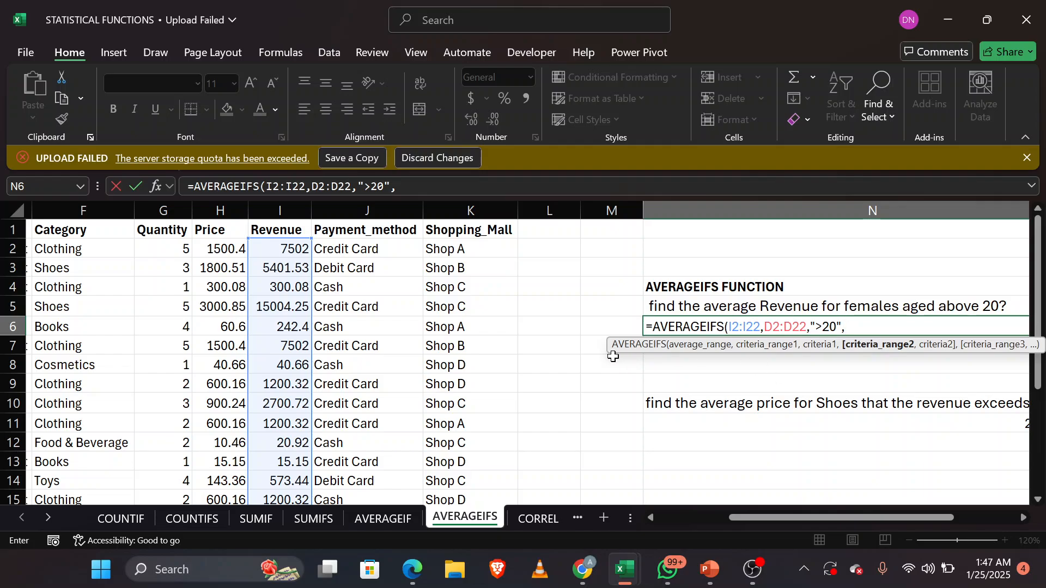
Step: Add the Gender range C2:C22 as the second criteria range in the N6 AVERAGEIFS formula
scroll(613, 356, "left", 5)
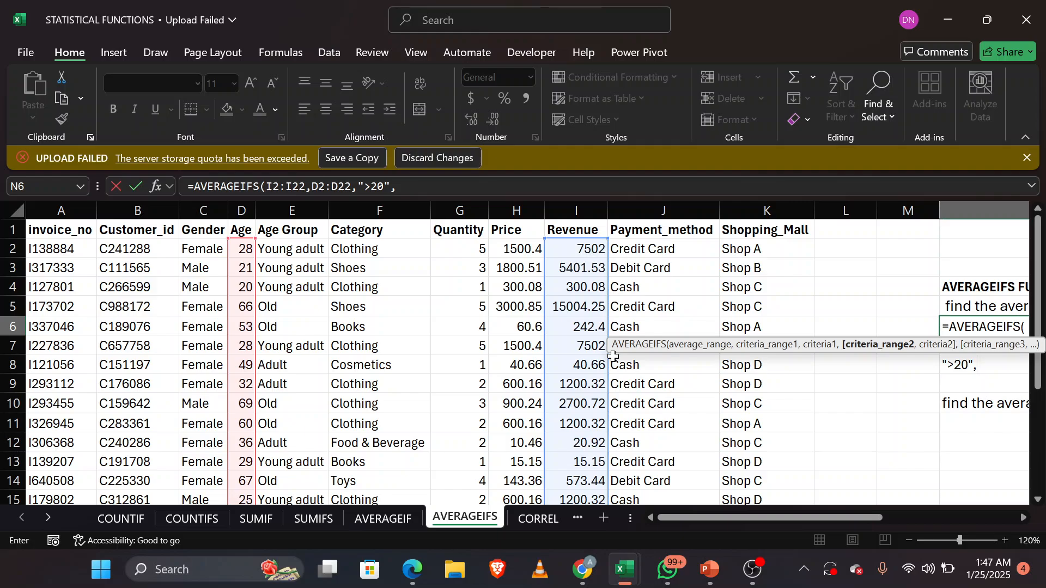
scroll(614, 357, "right", 6)
scroll(613, 356, "down", 1)
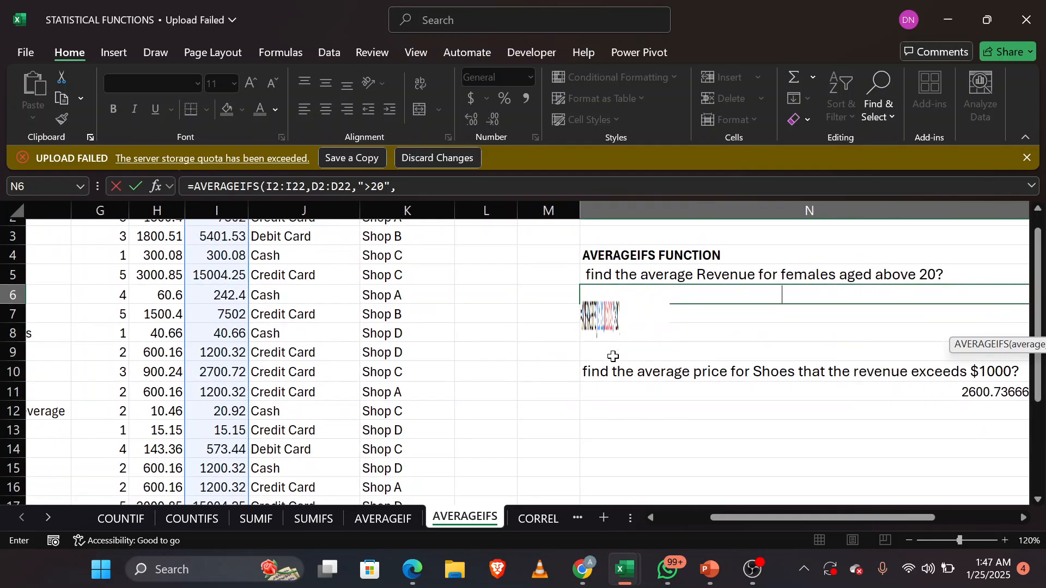
type("C2")
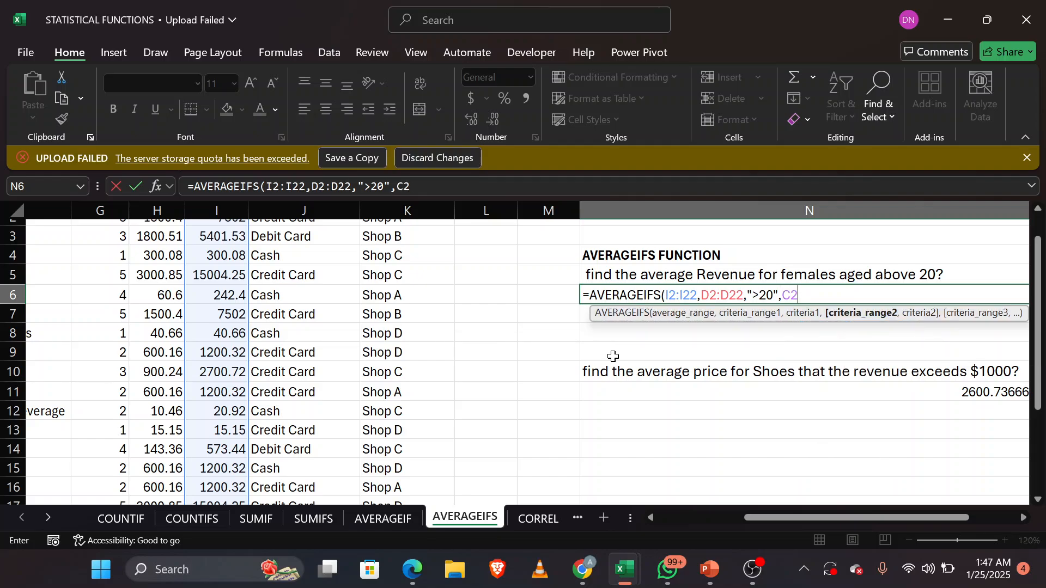
type(":C22,")
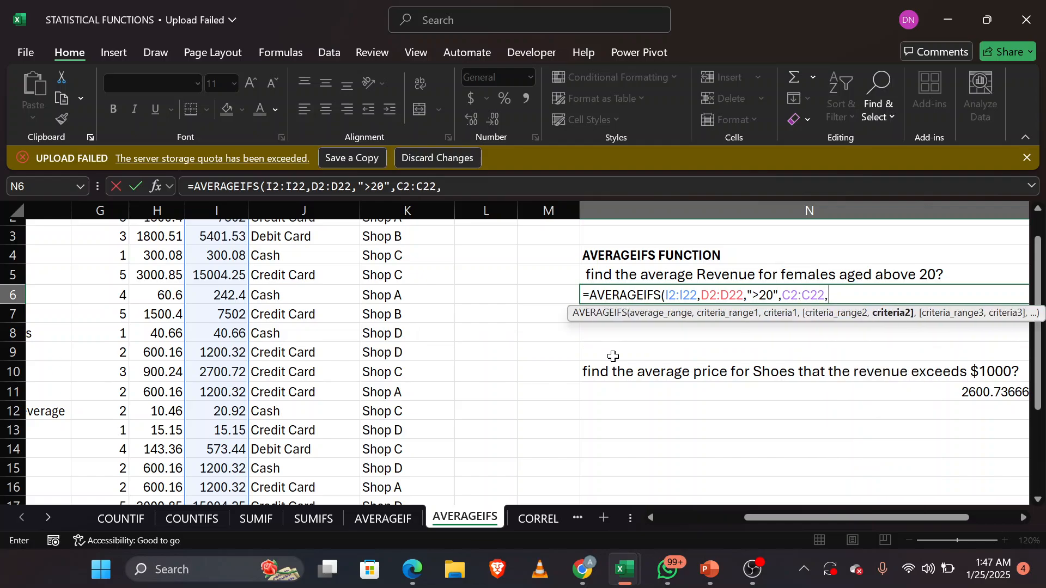
Step: Use the Female entry in C5 as the Gender criterion and complete the N6 formula
scroll(427, 373, "left", 3)
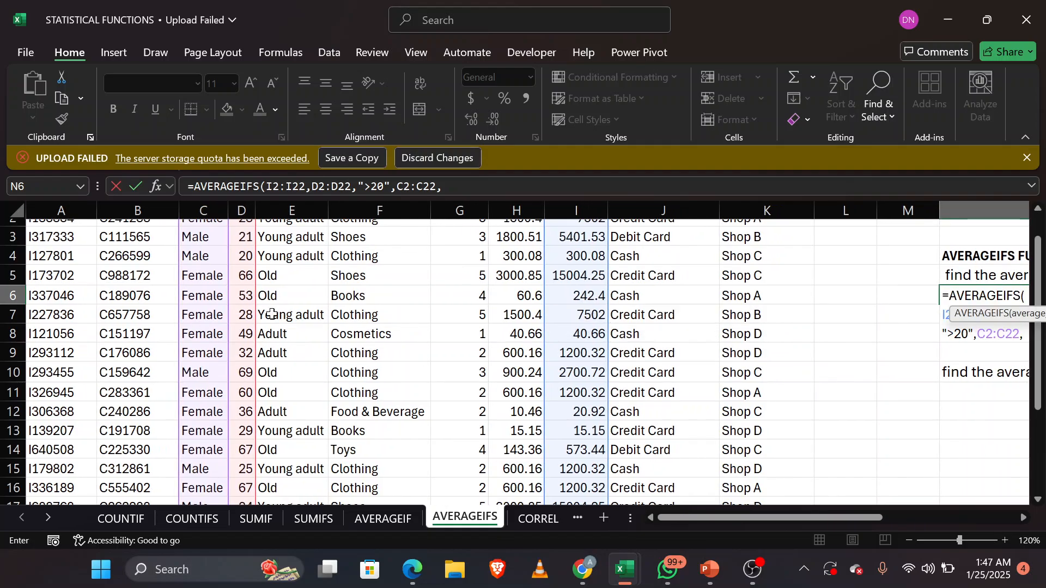
left_click(209, 276)
scroll(625, 356, "right", 5)
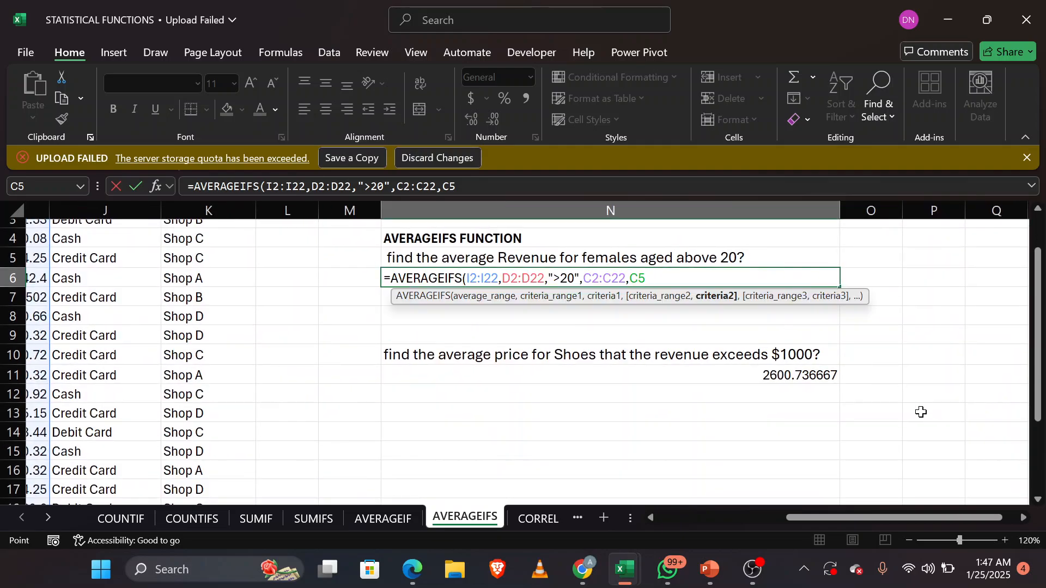
type(")")
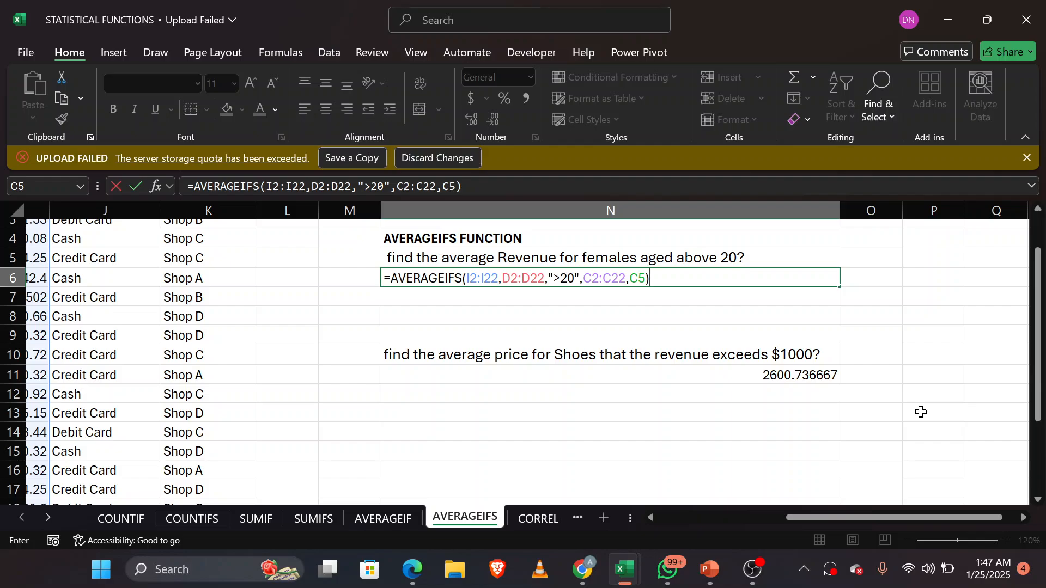
key("Return")
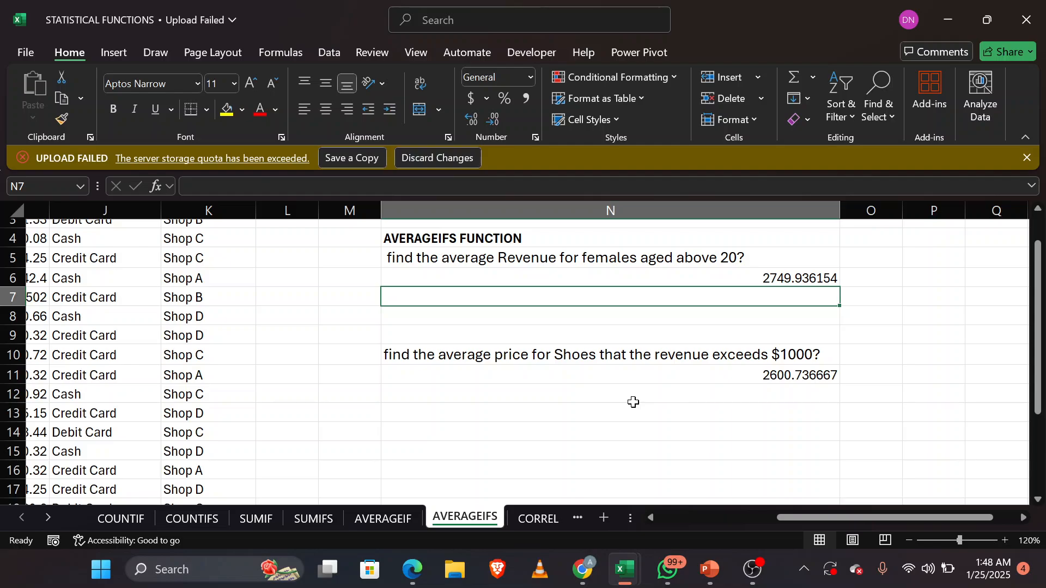
Step: Delete the existing correlation formula from D3 on the CORREL sheet
left_click(544, 518)
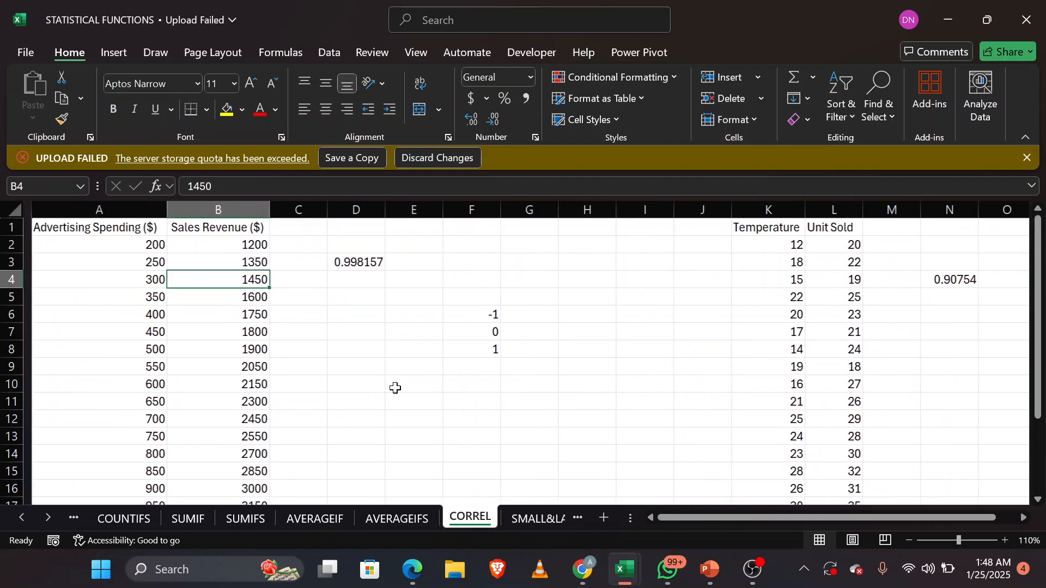
double_click(341, 262)
double_click(345, 262)
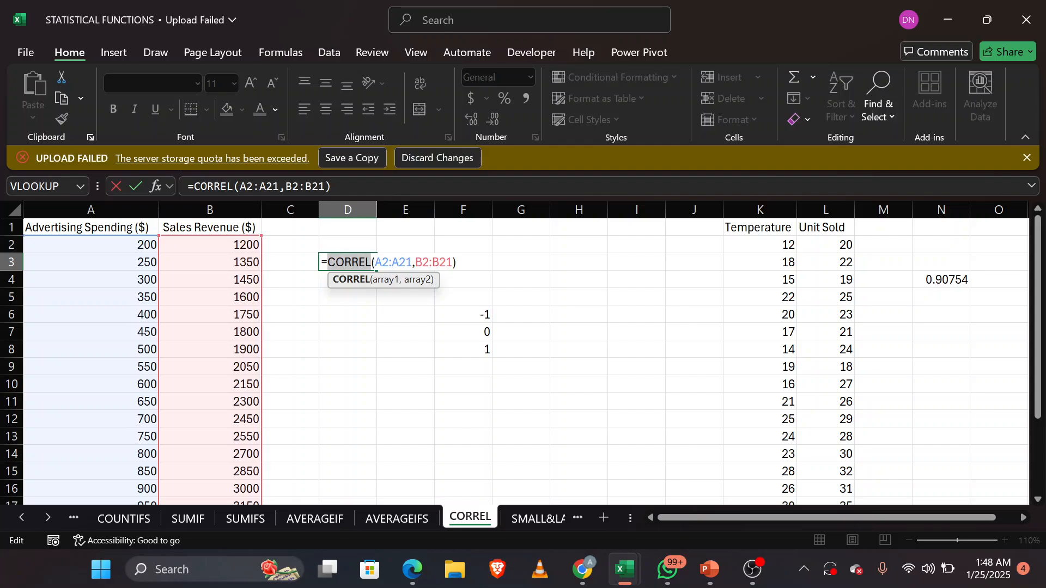
triple_click(344, 262)
triple_click(344, 262)
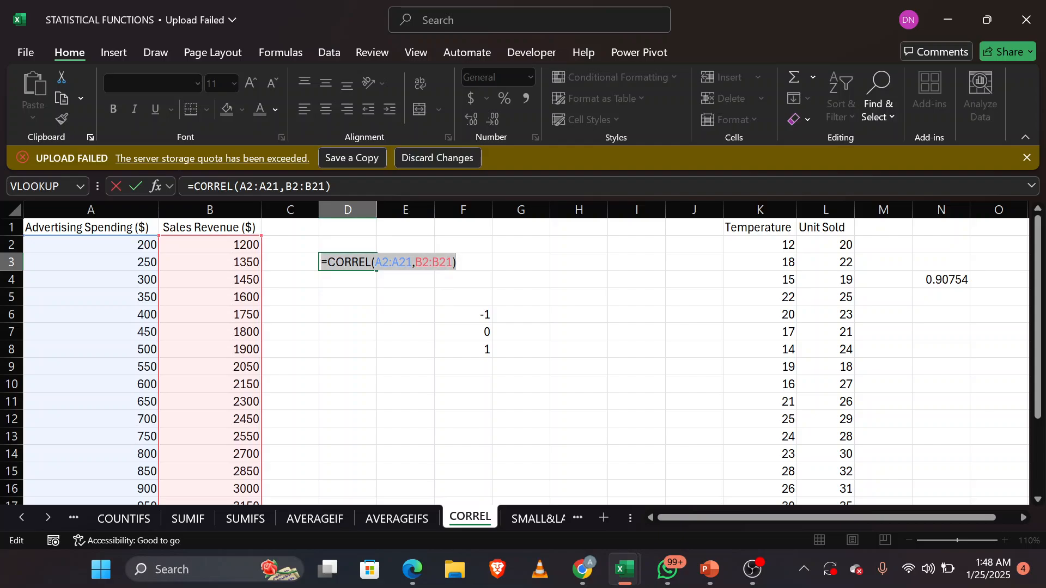
key("BackSpace")
left_click(459, 391)
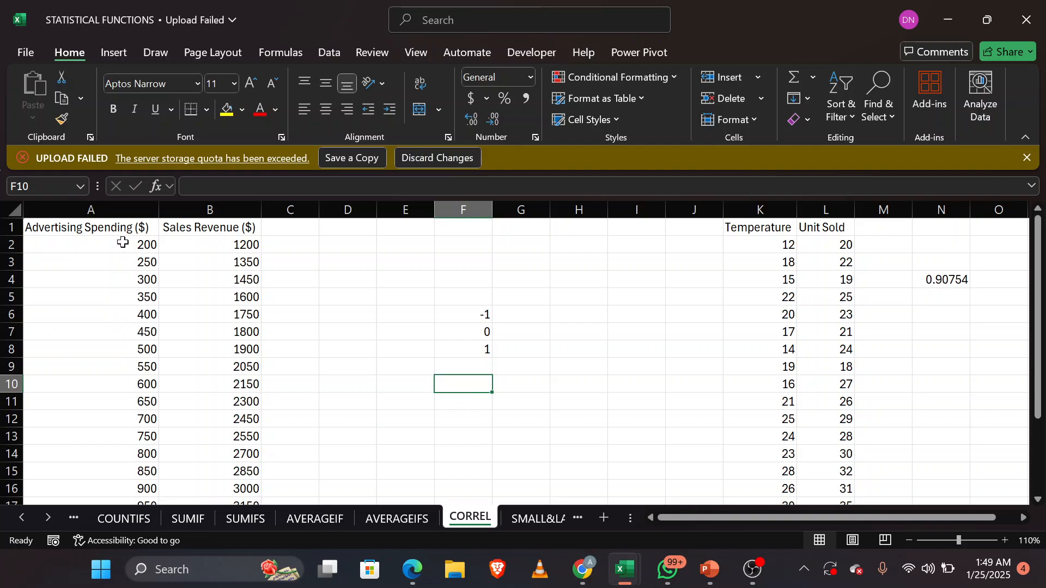
Step: Compare the first three rows of Advertising Spending with their matching Sales Revenue values
left_click(129, 245)
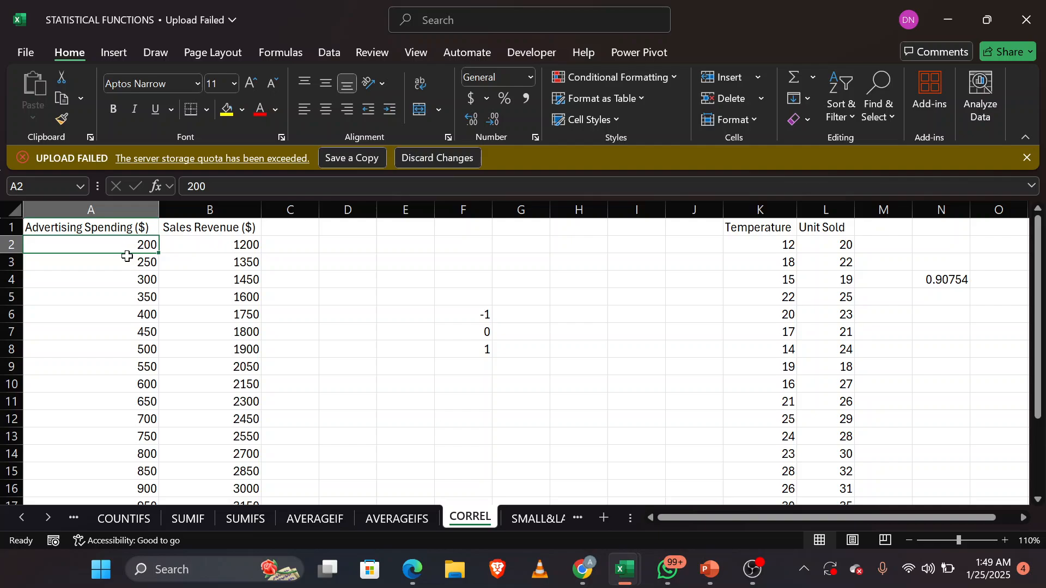
left_click(248, 249)
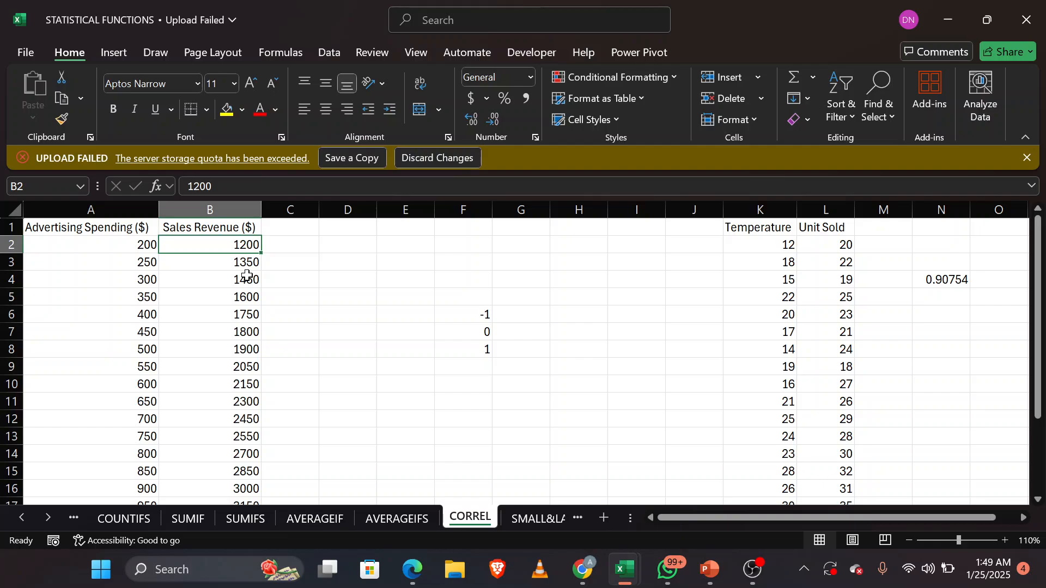
left_click(136, 262)
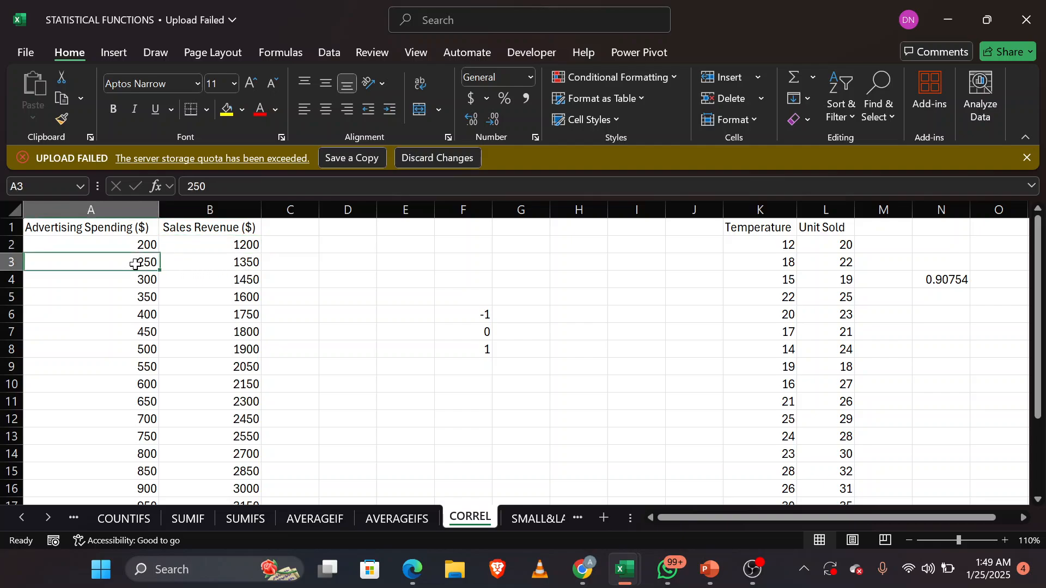
left_click(244, 263)
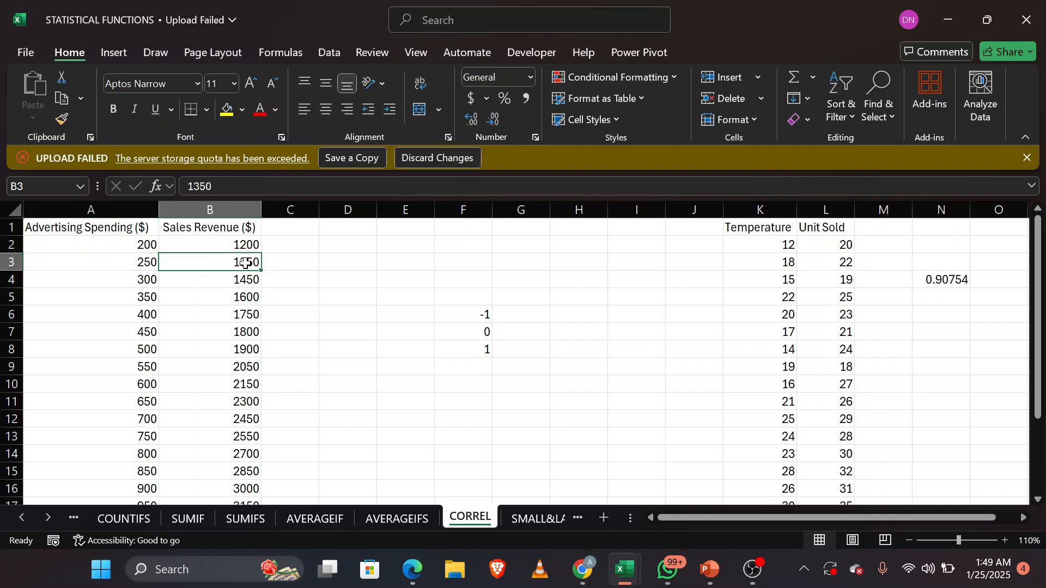
left_click(141, 286)
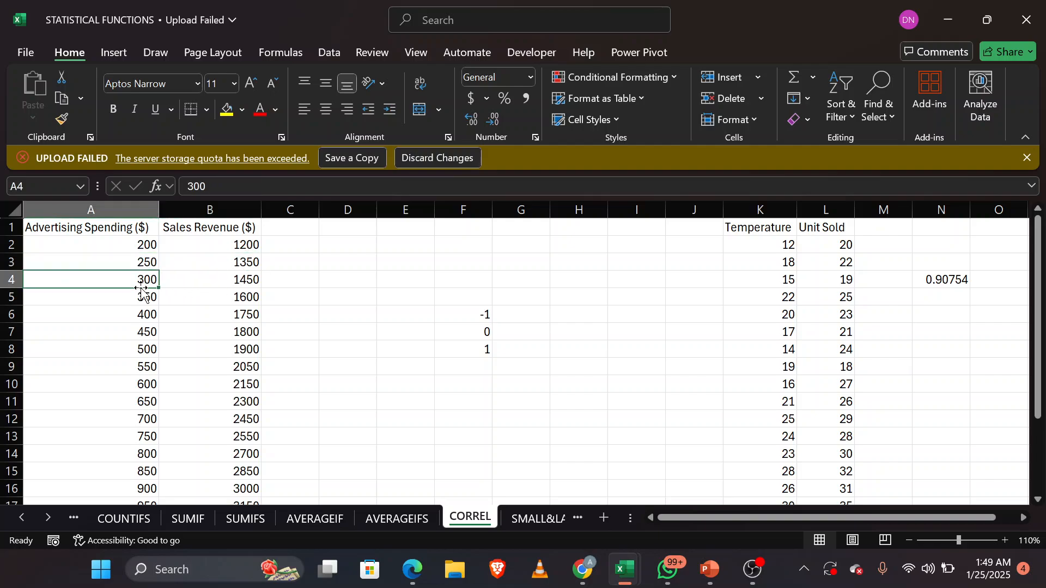
left_click(238, 282)
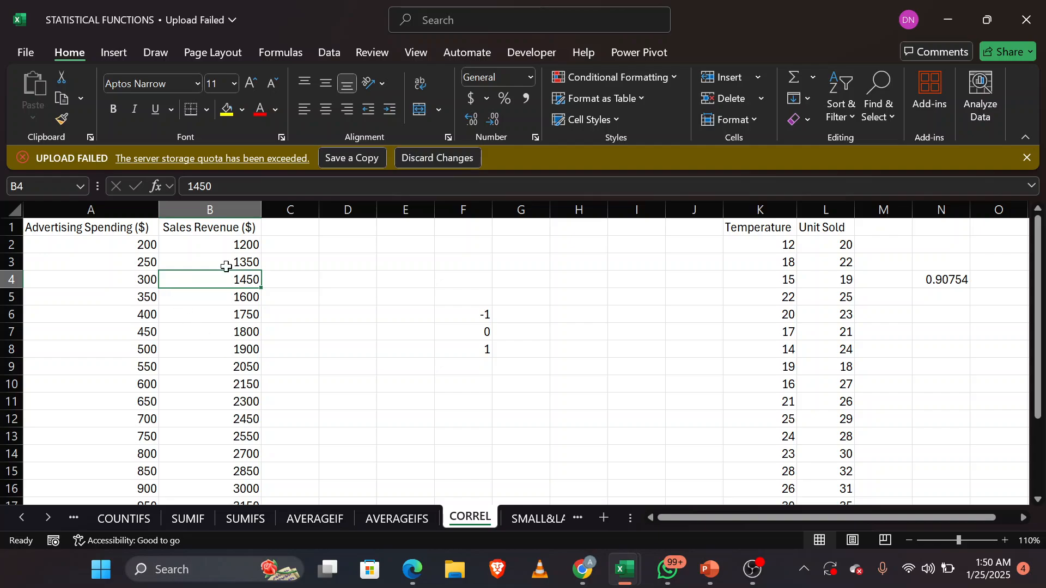
Step: Begin a CORREL formula in D3 with the Advertising Spending range A2:A21 as the first array
left_click(362, 261)
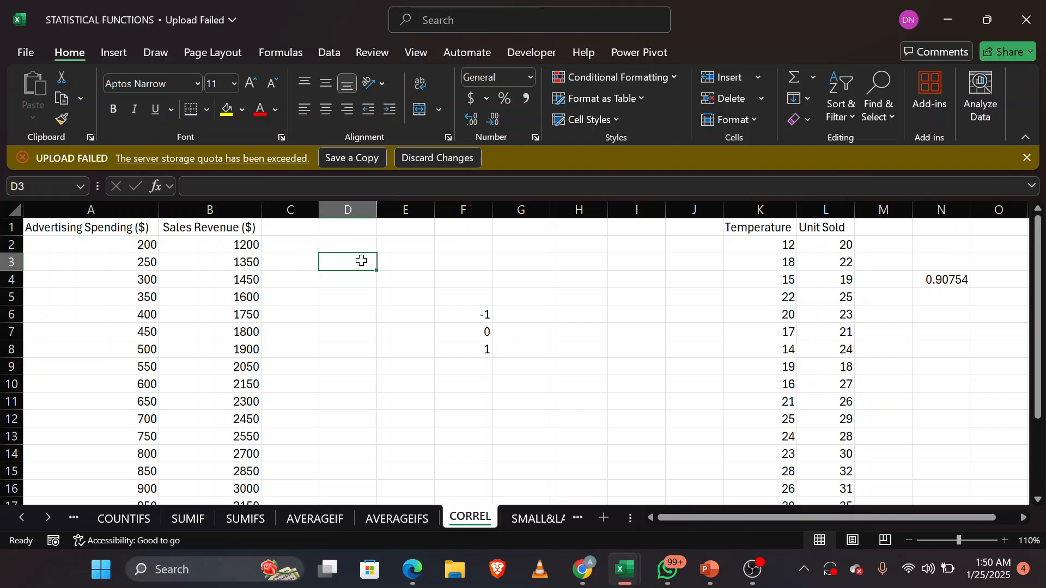
type("=CORR")
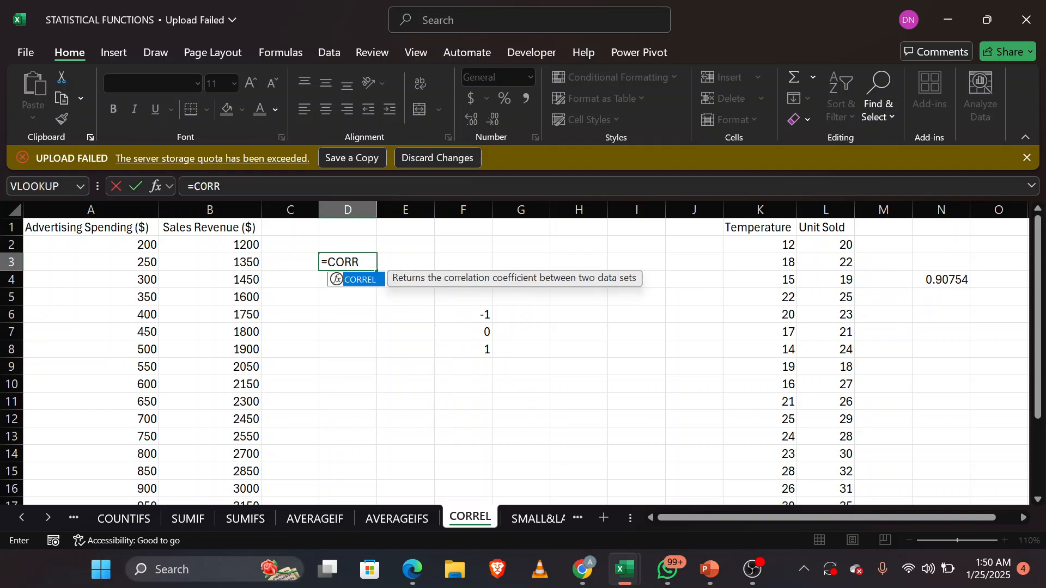
key("Tab")
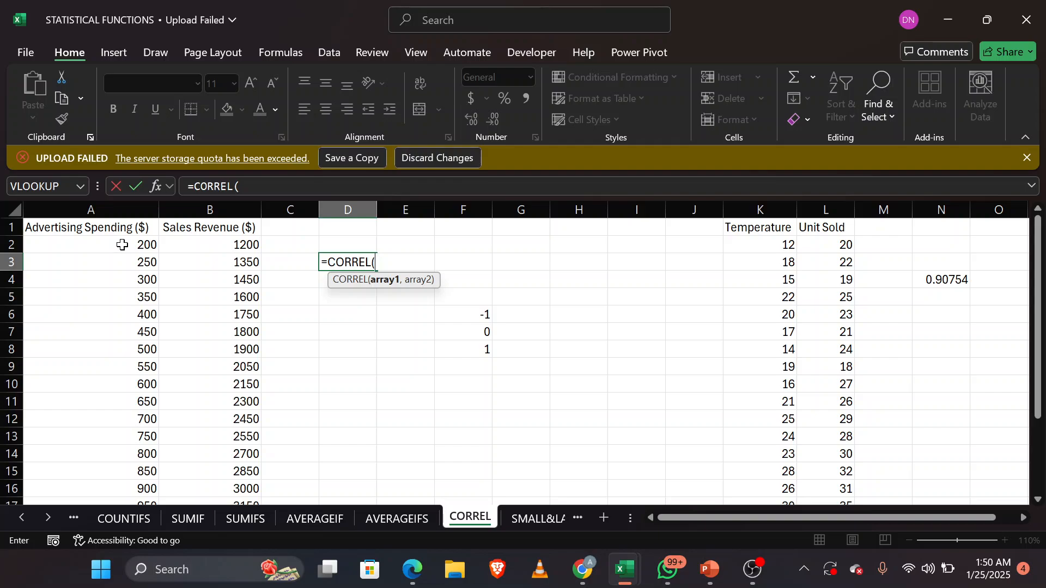
left_click_drag(122, 243, 117, 461)
scroll(119, 449, "up", 3)
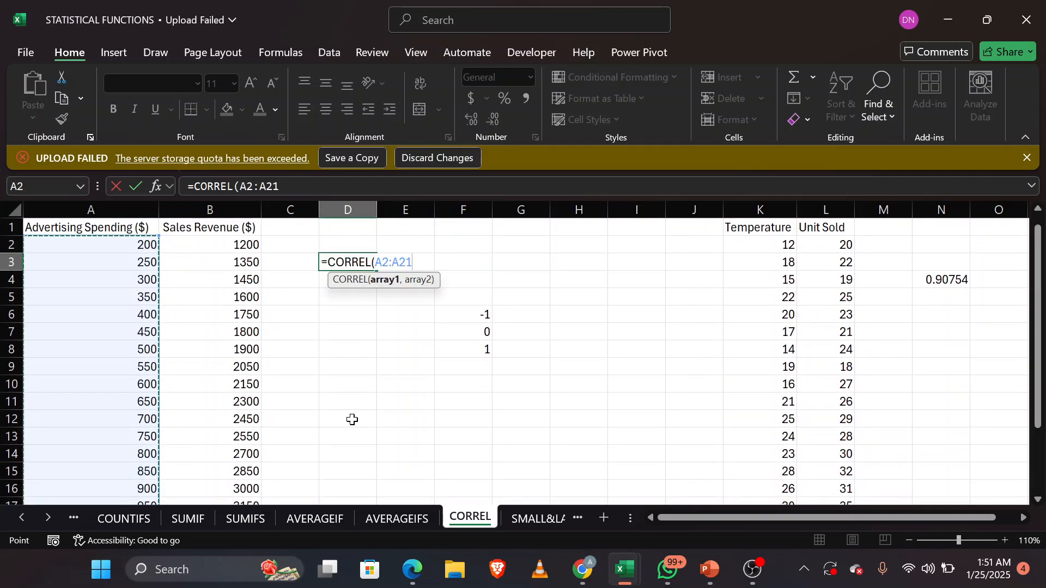
type(",")
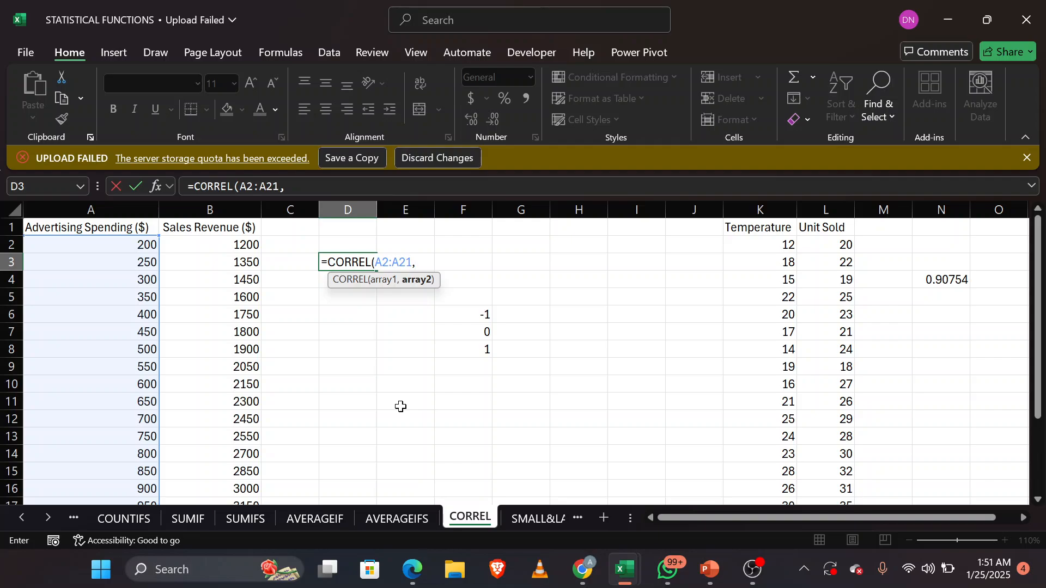
Step: Add the Sales Revenue range B2:B21 as the second array and complete the D3 CORREL formula
left_click(245, 246)
left_click_drag(246, 302, 245, 580)
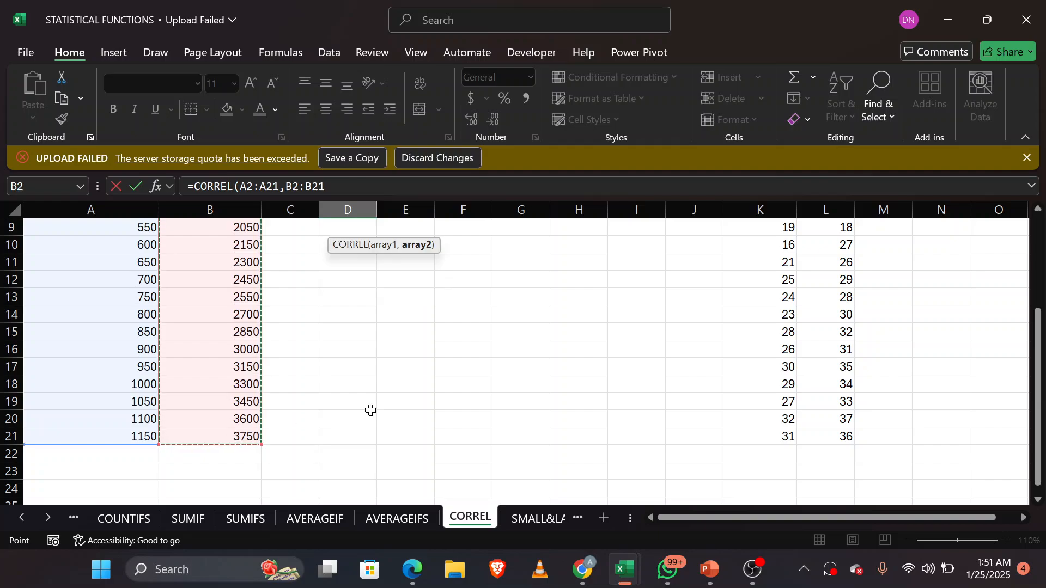
scroll(429, 400, "up", 3)
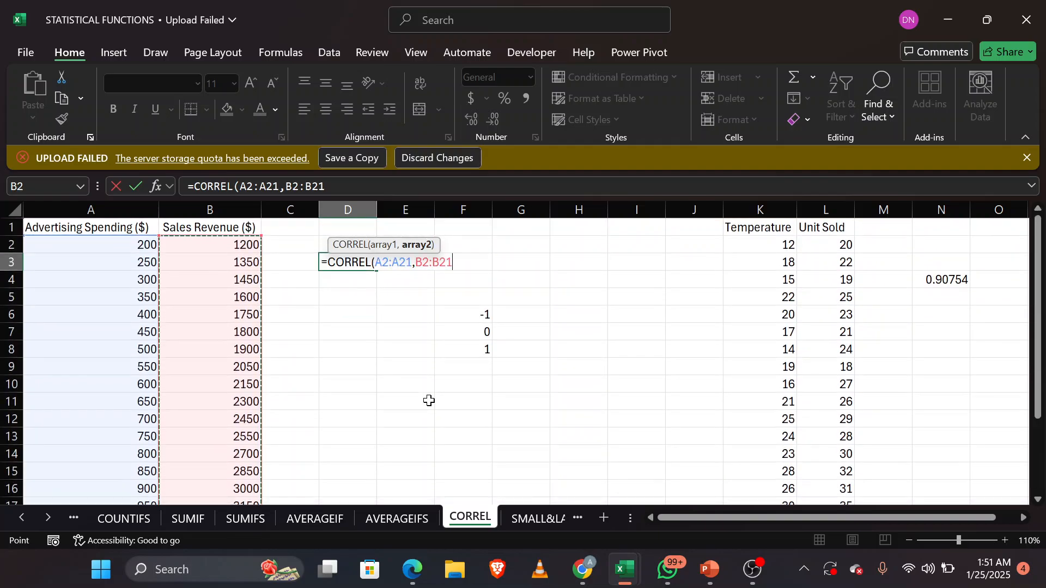
type(")")
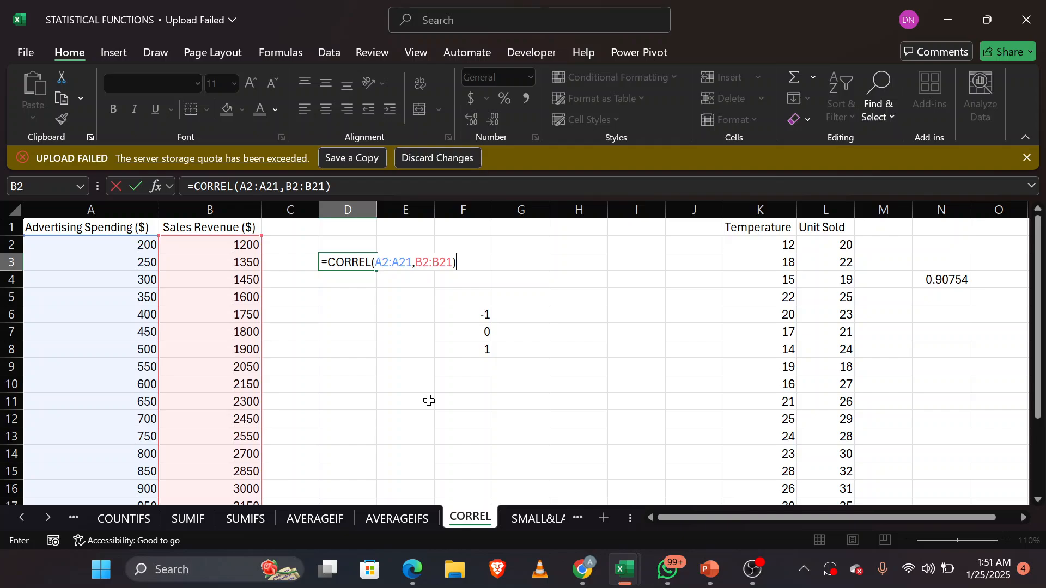
key("Return")
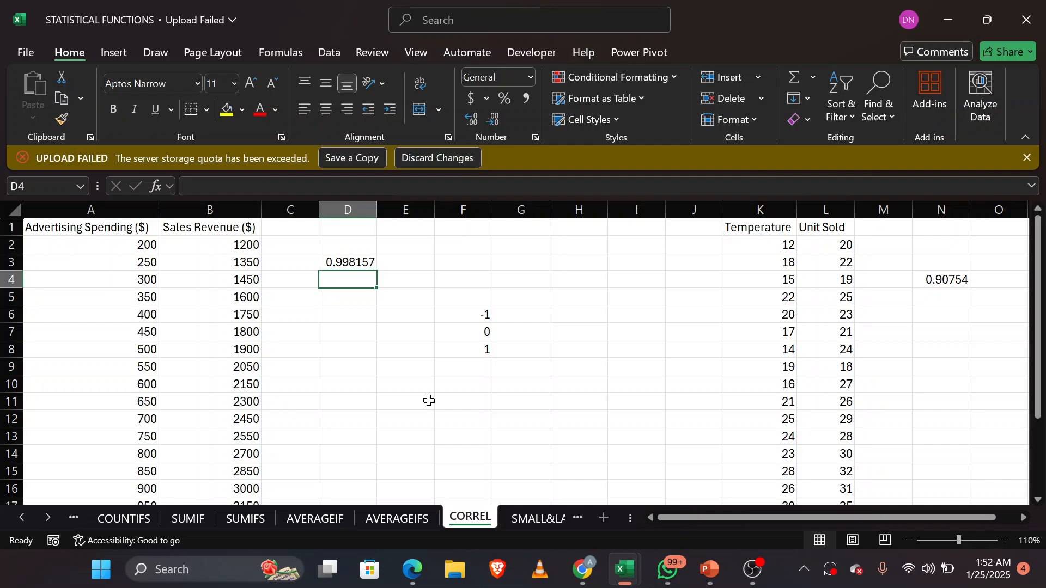
Step: Glance at the SMALL&LARGE sheet, and return to the CORREL sheet to review the correlation coefficient in D3
left_click(536, 518)
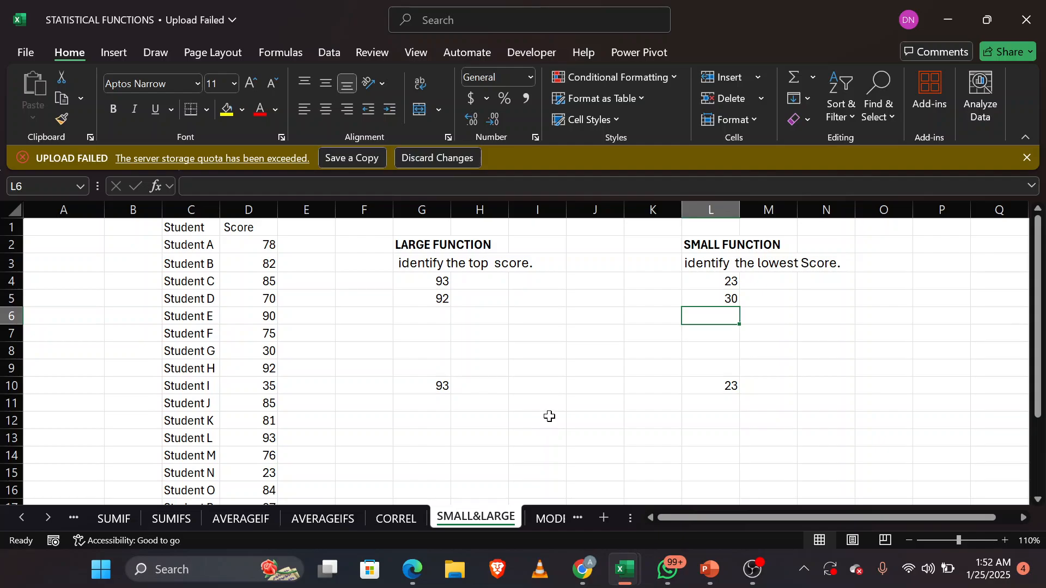
left_click(406, 519)
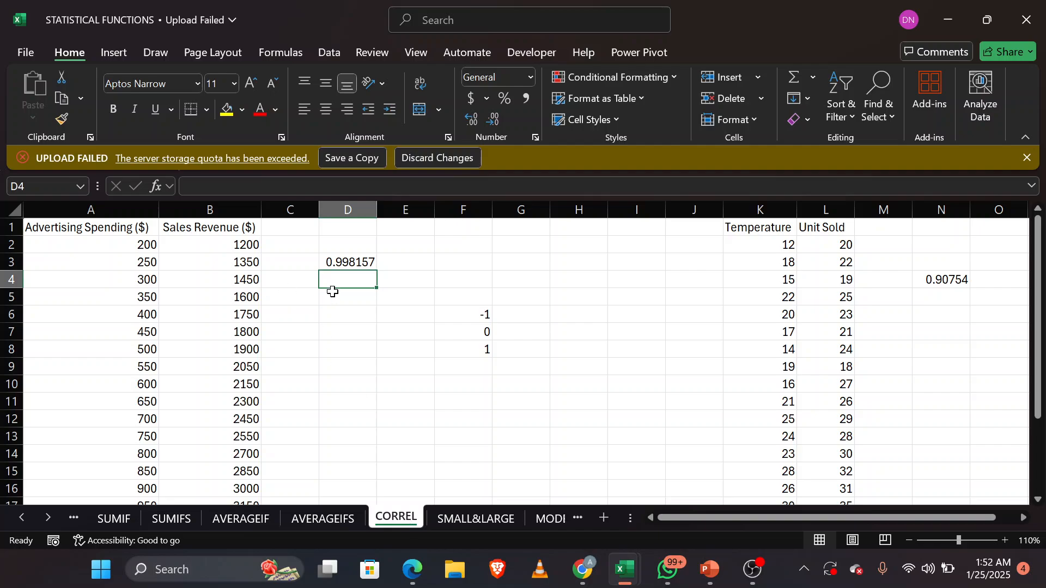
left_click(363, 261)
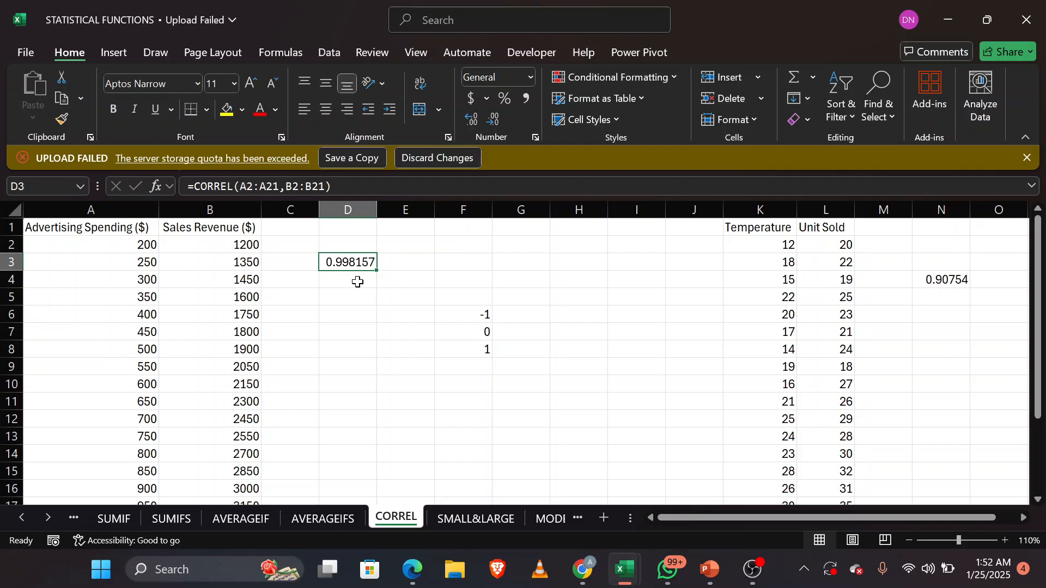
Step: Clear the old LARGE function answers in G4:G10 on the SMALL&LARGE sheet
left_click(484, 522)
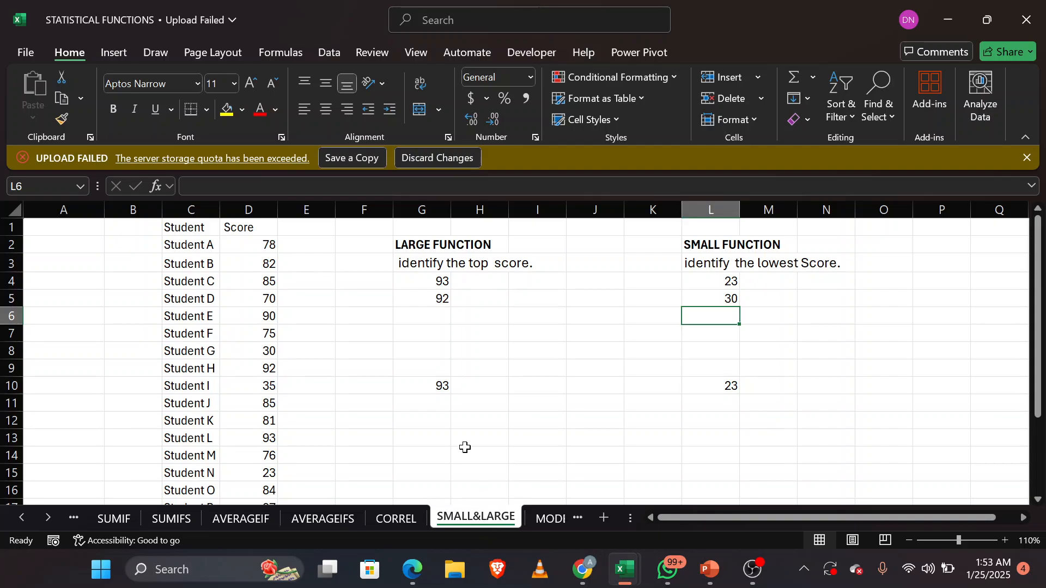
left_click_drag(431, 285, 445, 383)
right_click(446, 383)
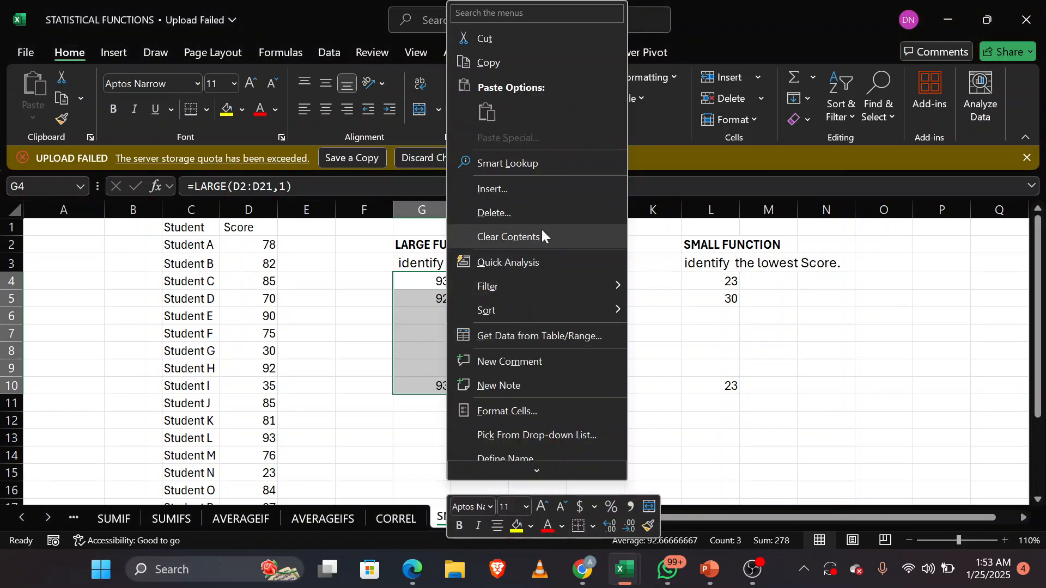
left_click(542, 234)
Step: Enter a LARGE formula in G4 using the Score range D2:D21 as the array and 0 as k
left_click(426, 281)
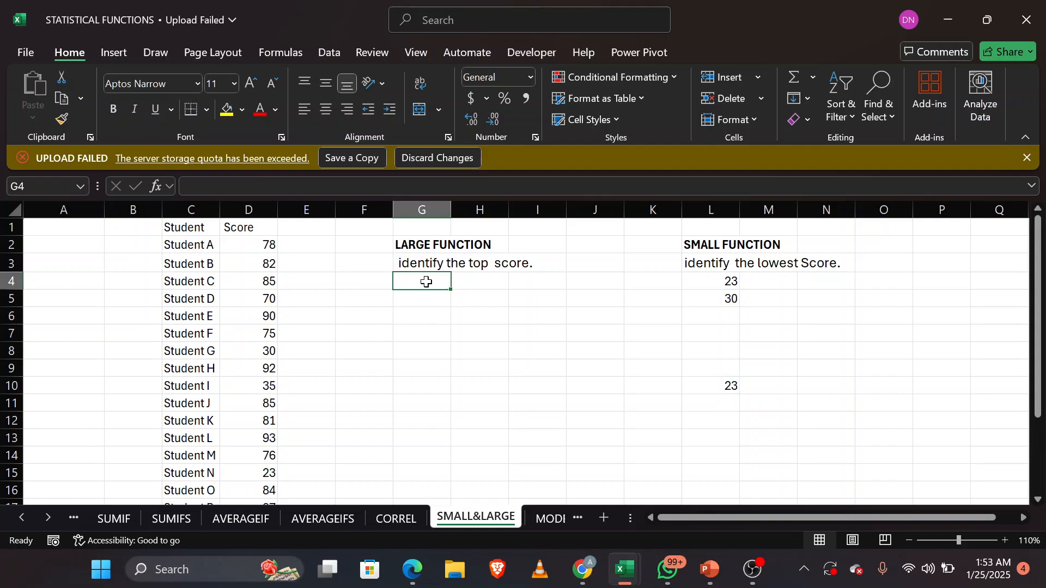
type("=LAR")
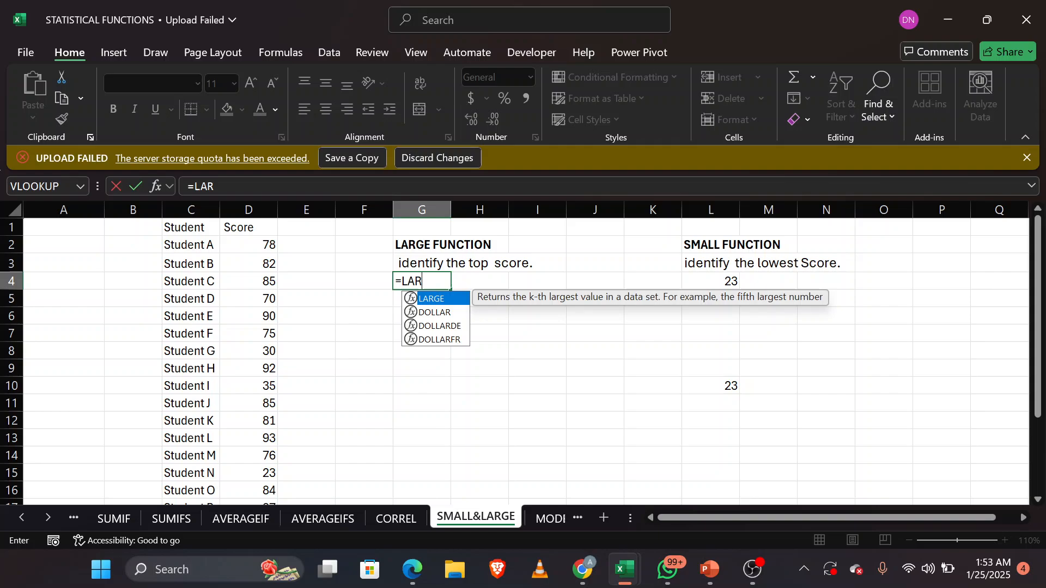
key("Tab")
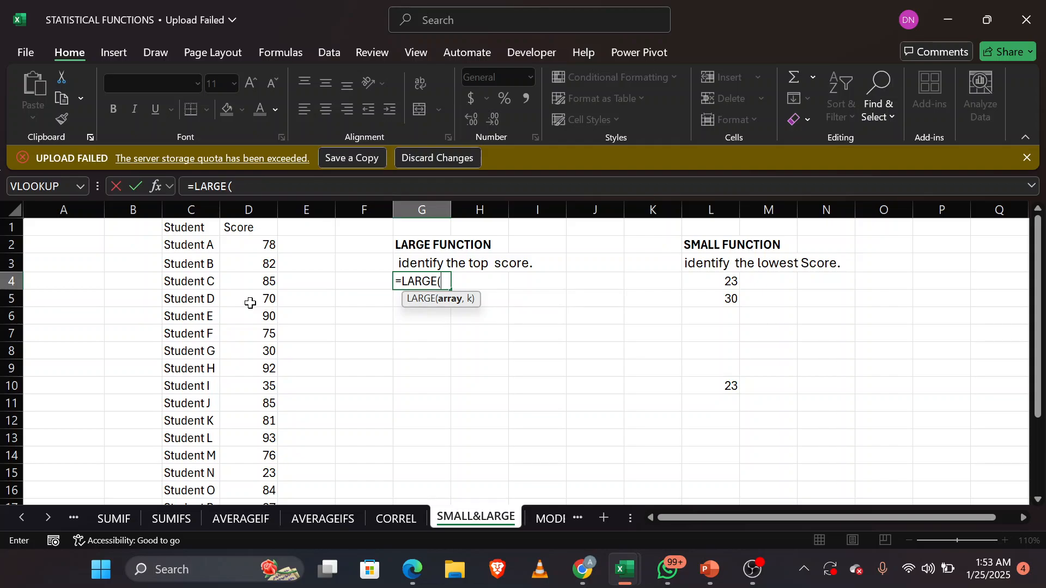
left_click_drag(257, 245, 245, 420)
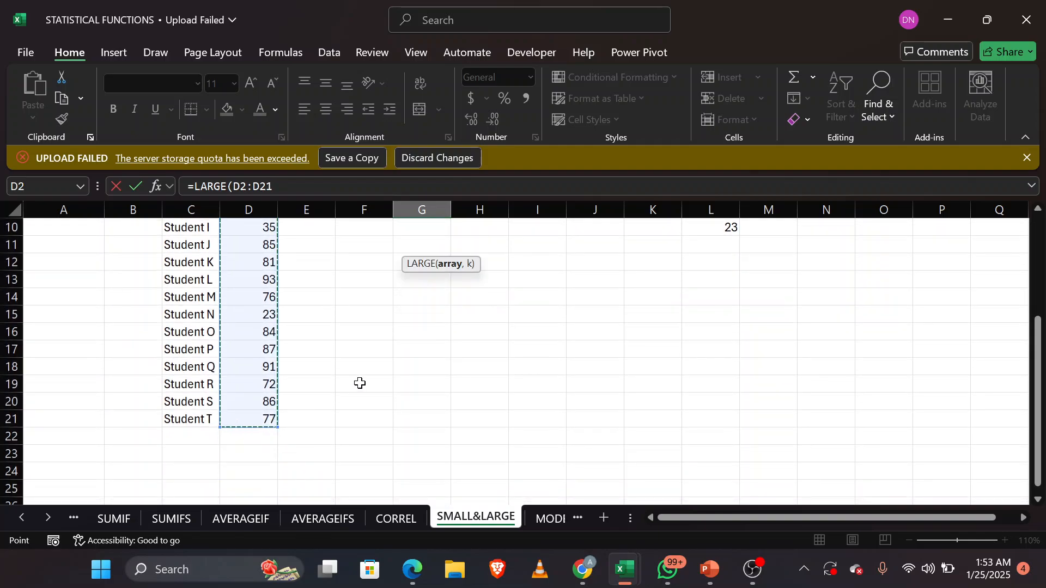
scroll(360, 383, "up", 3)
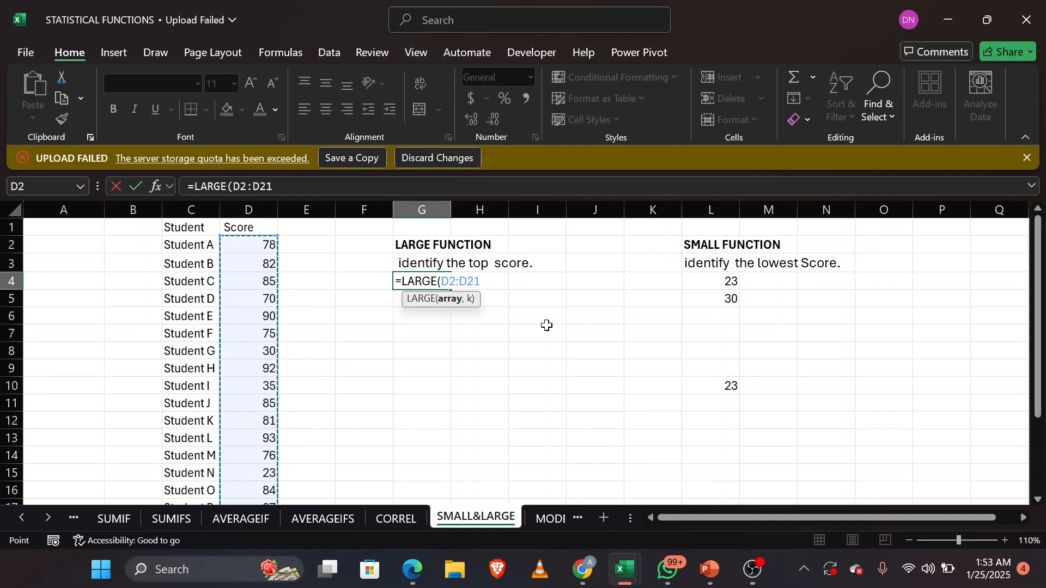
type(",0")
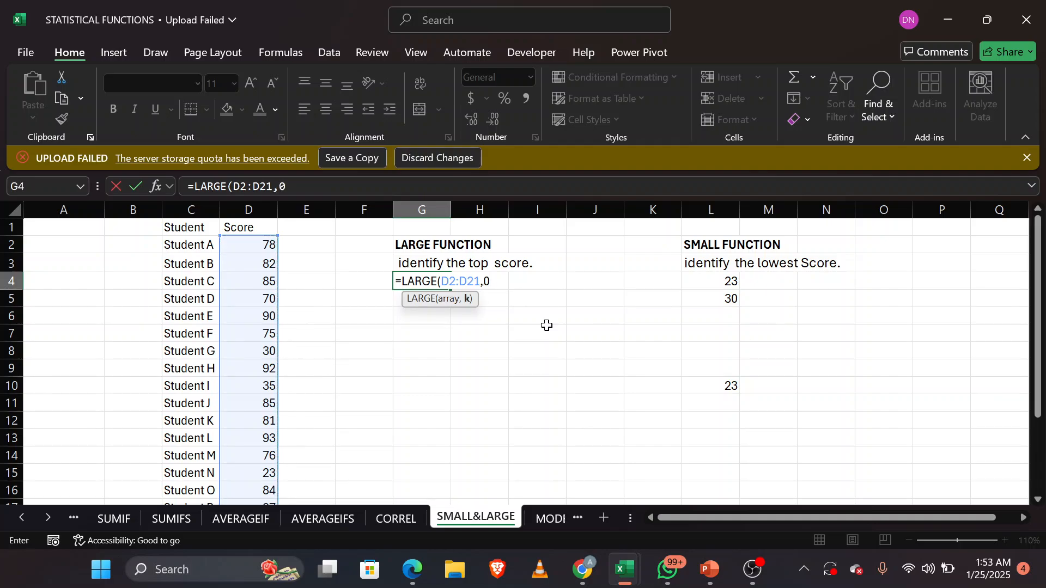
type(")")
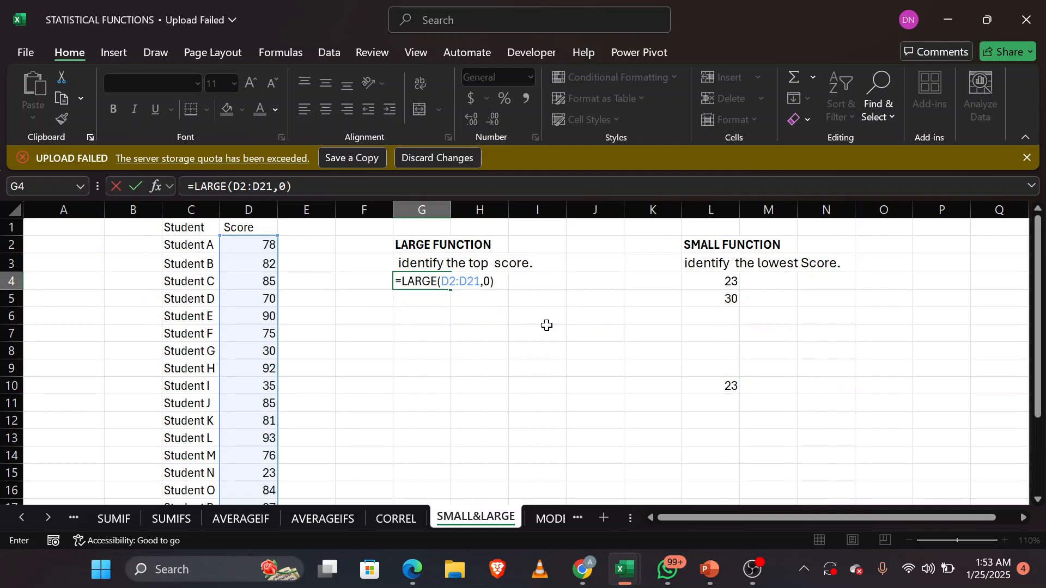
key("Return")
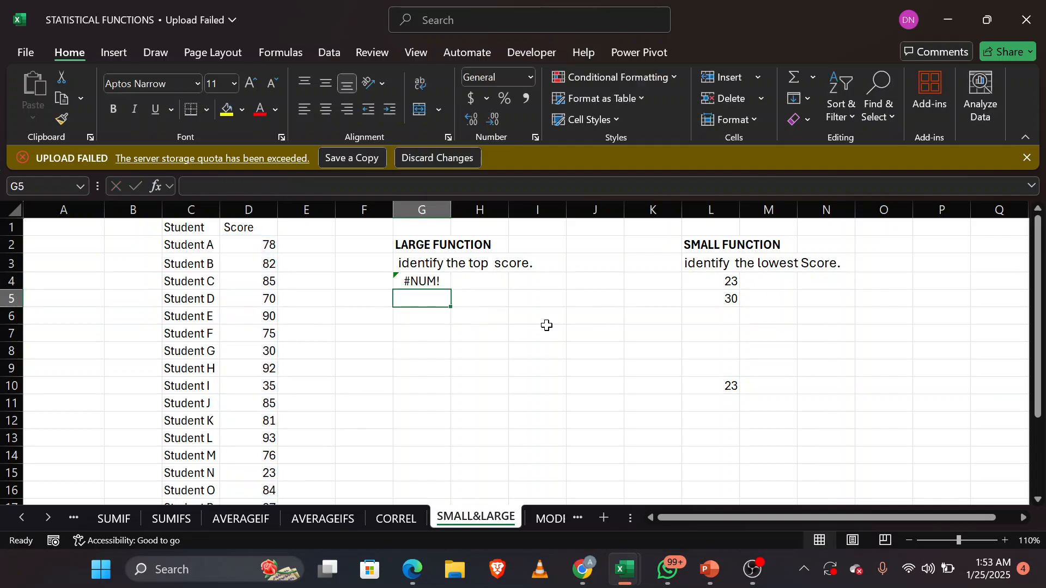
Step: Change the k argument of the G4 LARGE formula to 1 to return the top score
double_click(430, 281)
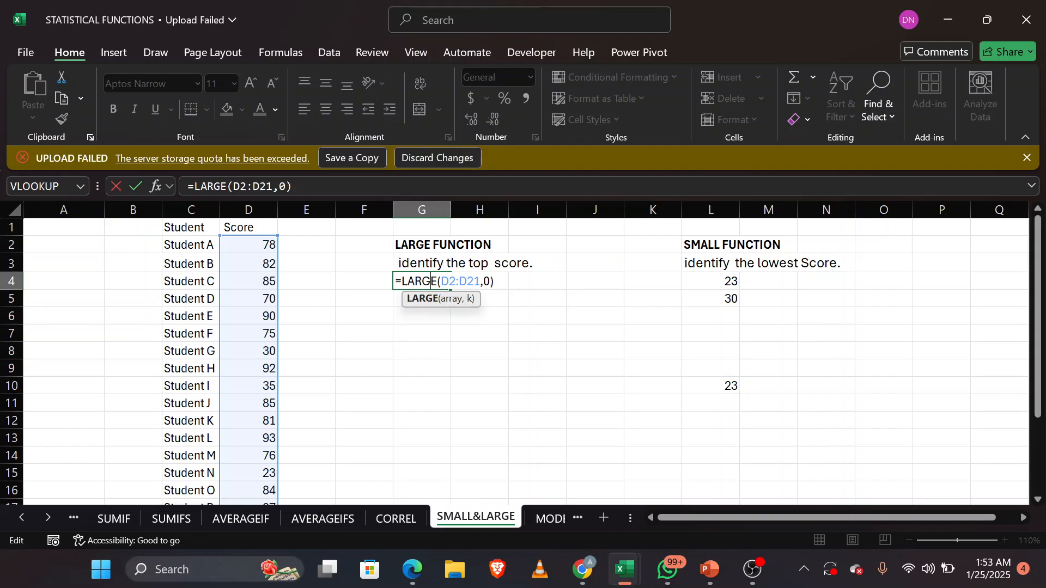
left_click(490, 282)
key("BackSpace")
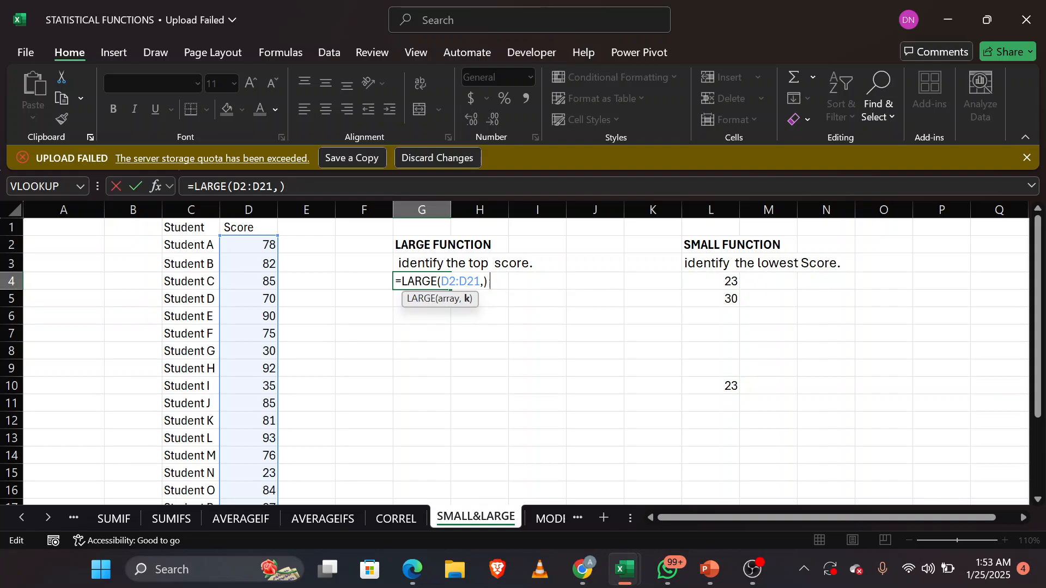
type("1")
key("Return")
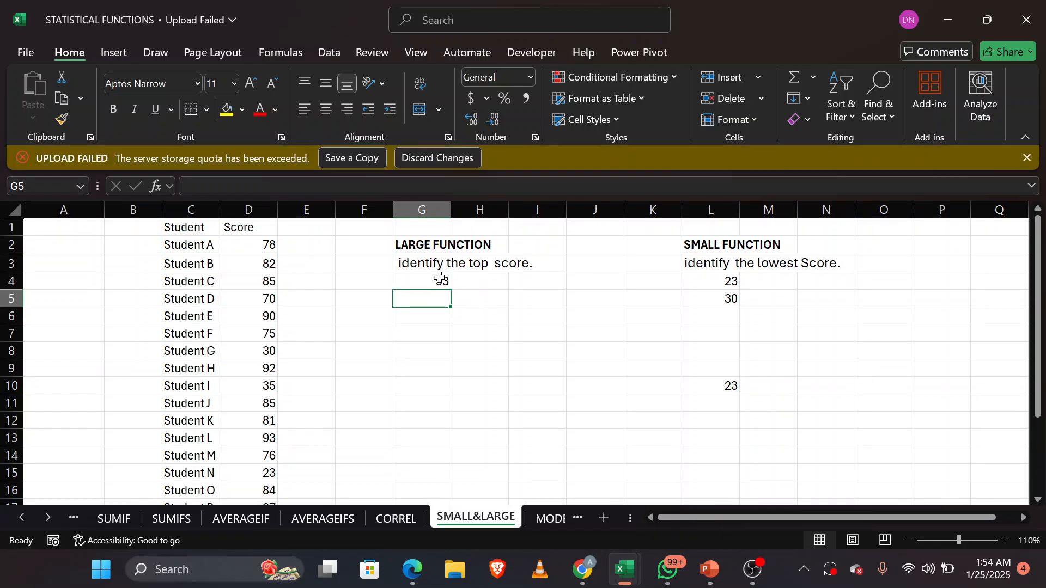
Step: Enter a LARGE formula in G5 over D2:D21 with k set to 2 for the second-highest score
type("=")
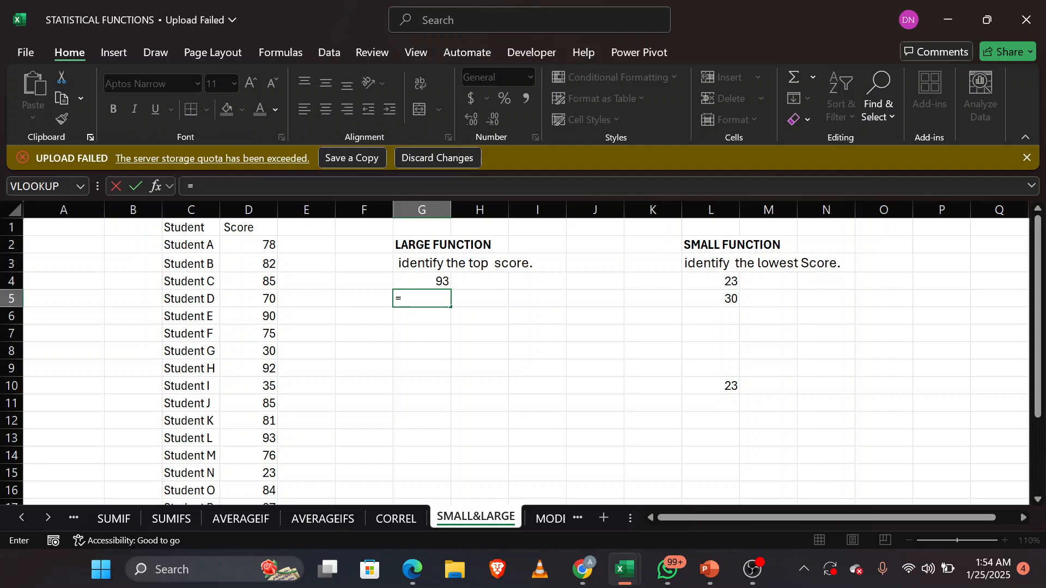
type("LARGE(")
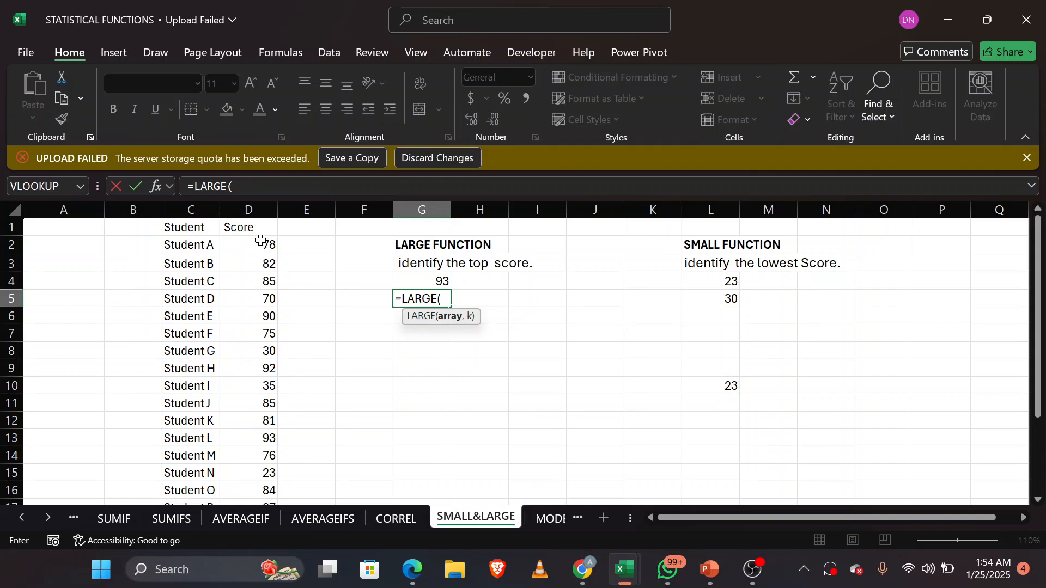
left_click_drag(263, 245, 265, 434)
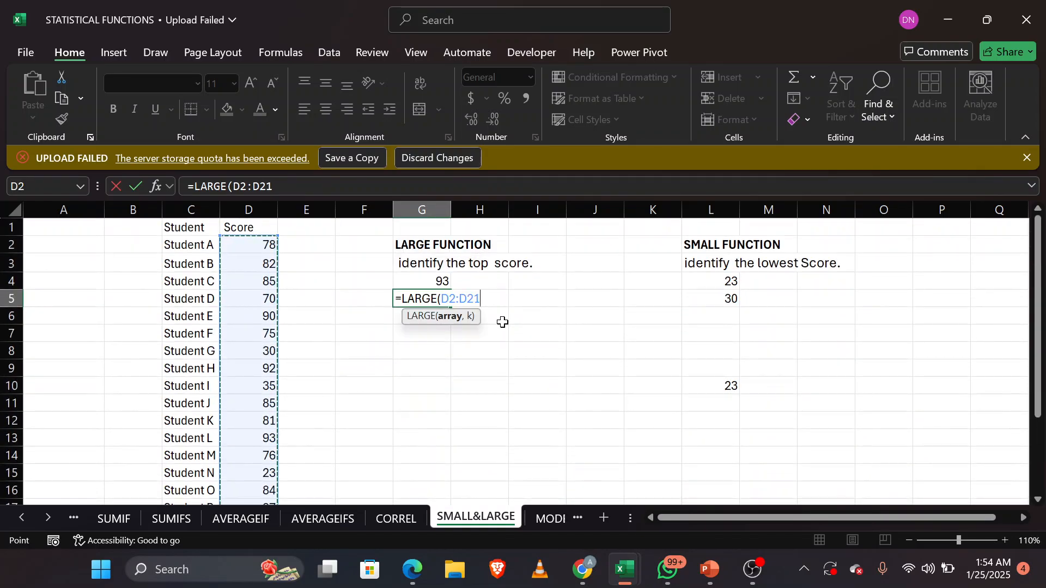
type(",2")
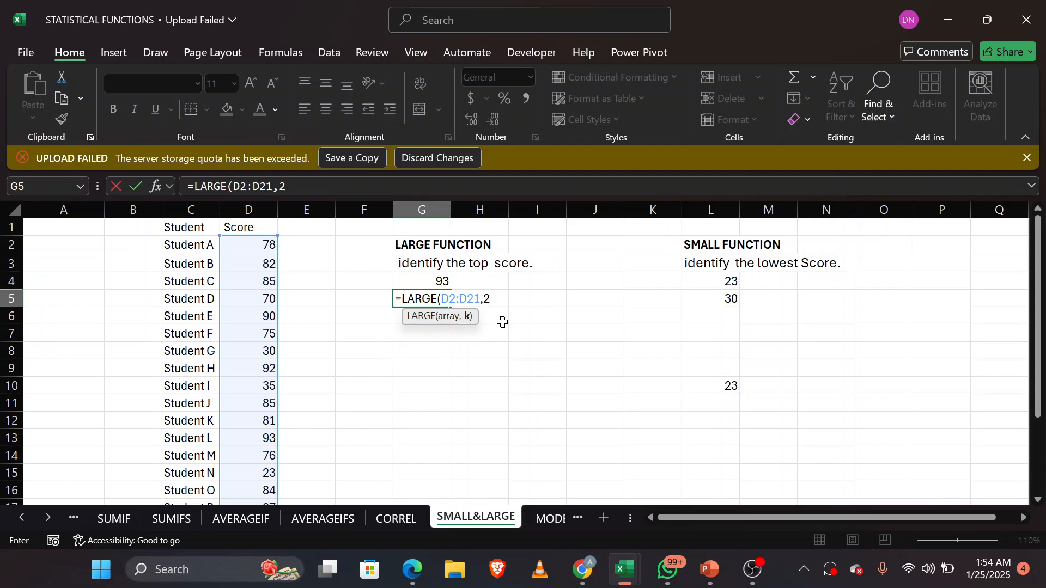
type(")")
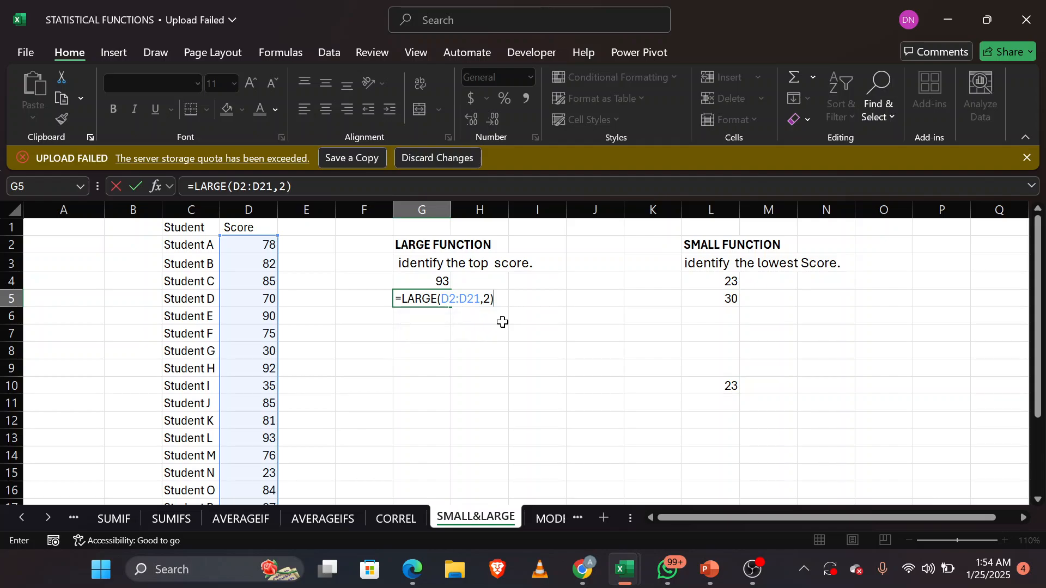
key("Return")
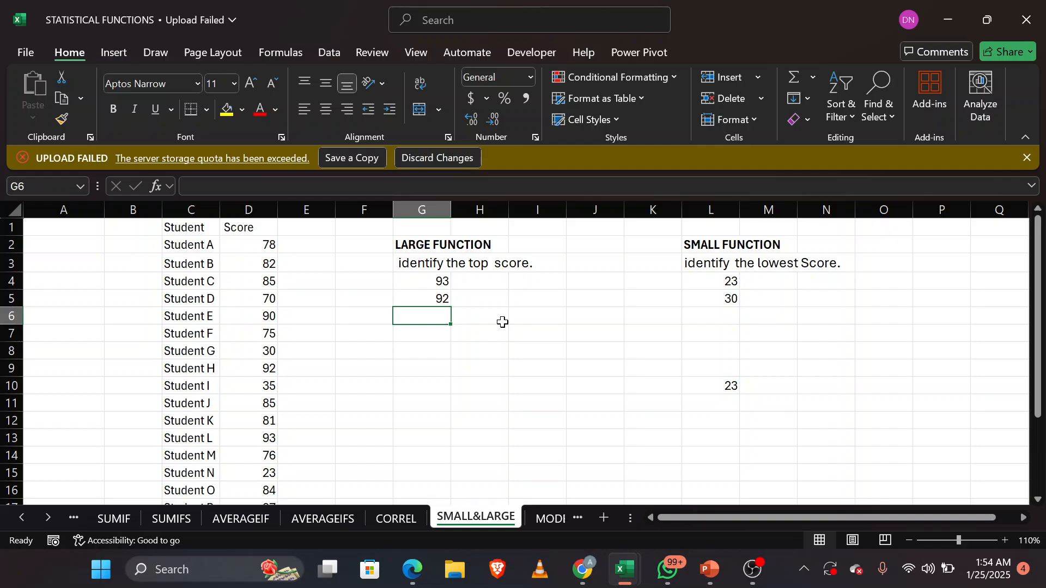
left_click(486, 283)
left_click(486, 304)
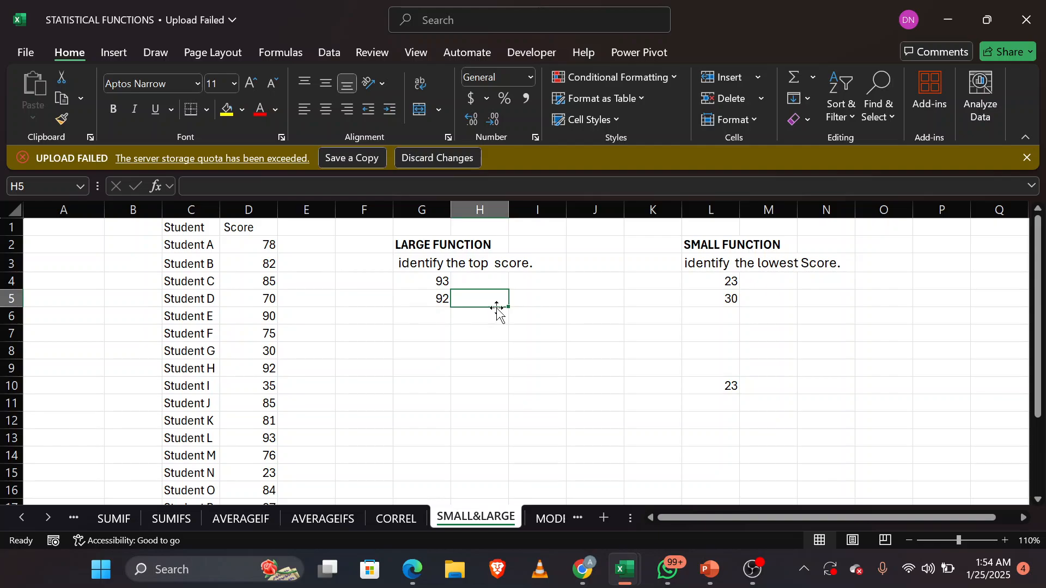
left_click(478, 281)
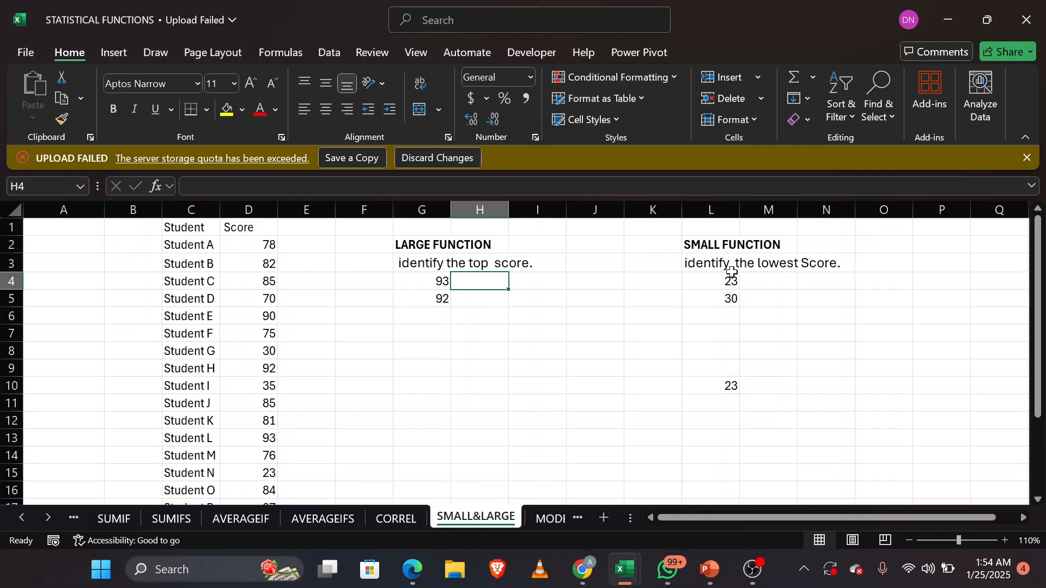
Step: Clear the old SMALL function answers in L4:L9
left_click_drag(730, 282, 716, 362)
right_click(717, 361)
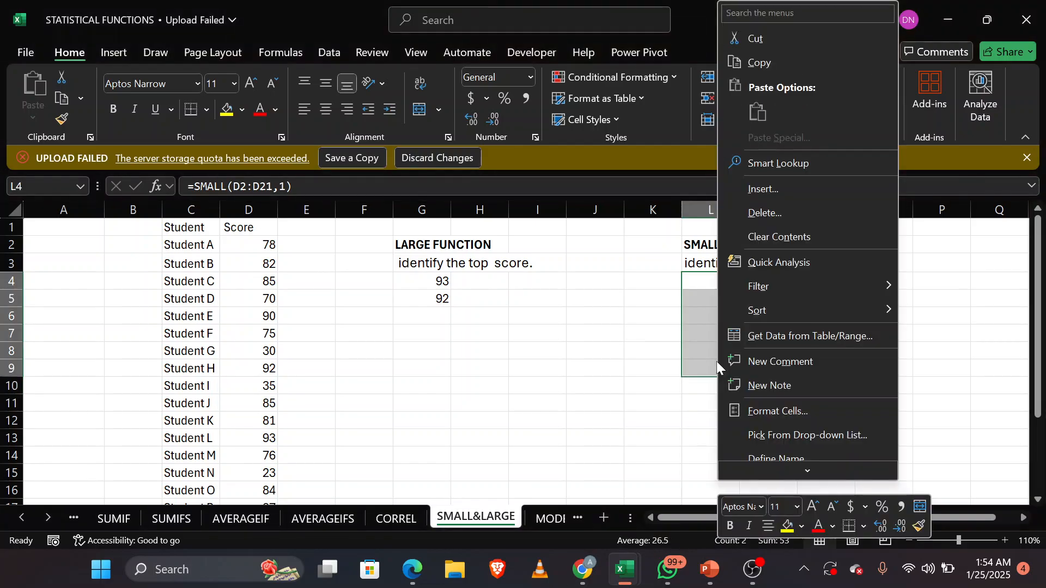
left_click(878, 238)
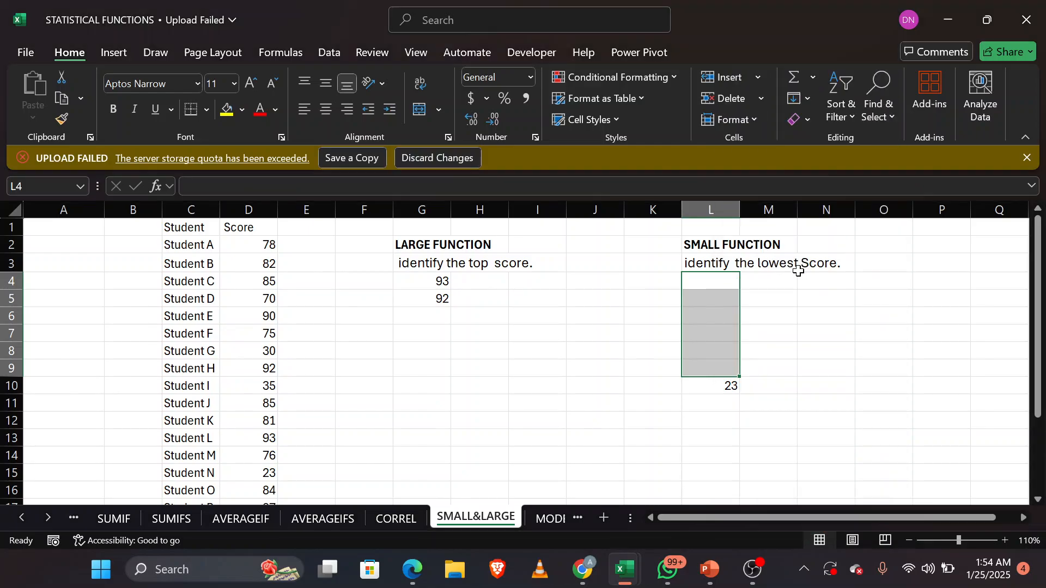
Step: Enter a SMALL formula in L4 over the scores D2:D21 with k set to 1 for the lowest score
left_click(730, 282)
type("=SDM")
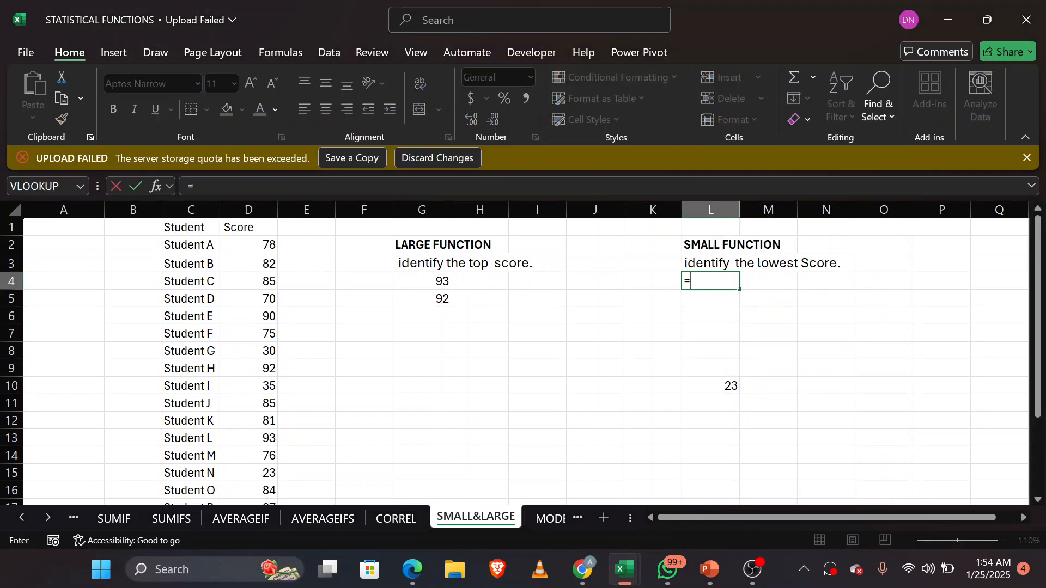
key("BackSpace")
key("BackSpace")
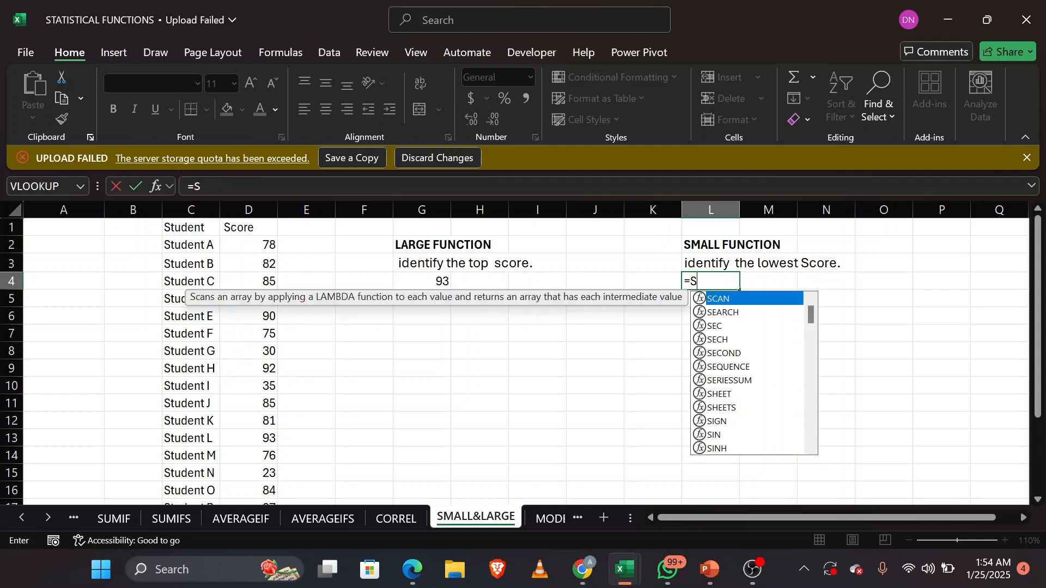
type("MA")
key("Tab")
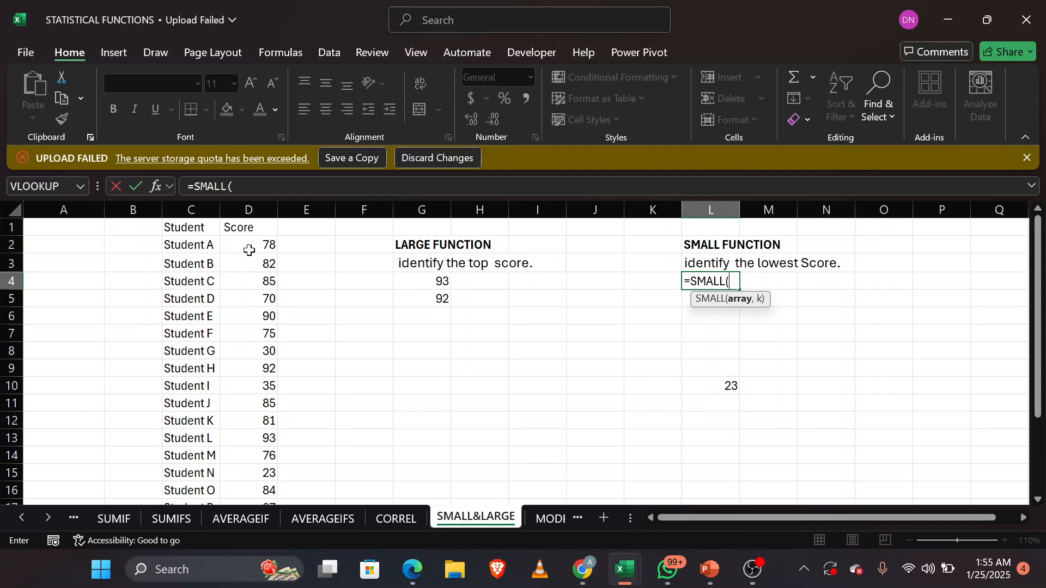
left_click_drag(248, 249, 251, 475)
scroll(785, 307, "up", 3)
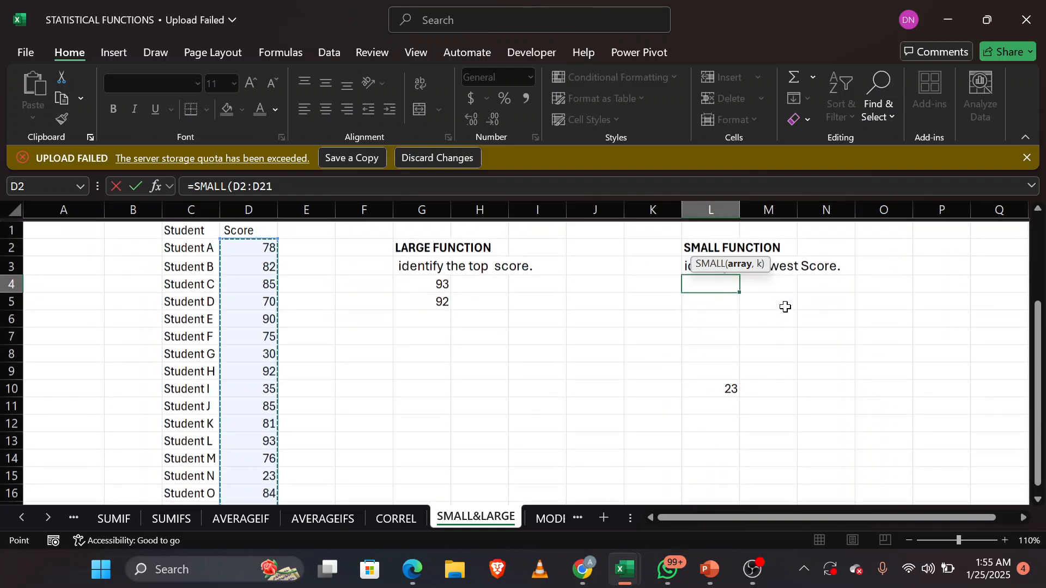
type(",1")
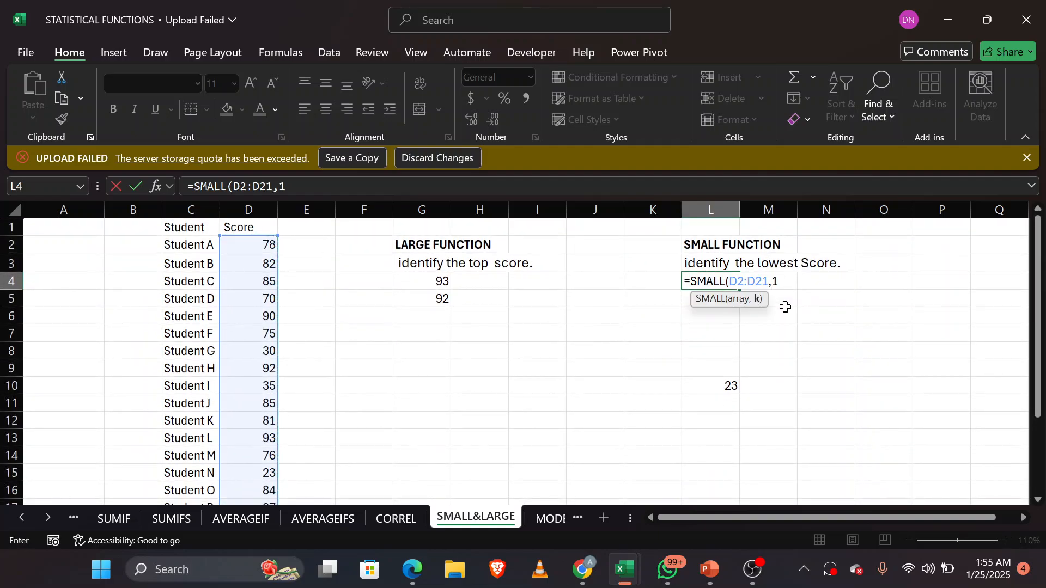
type(")")
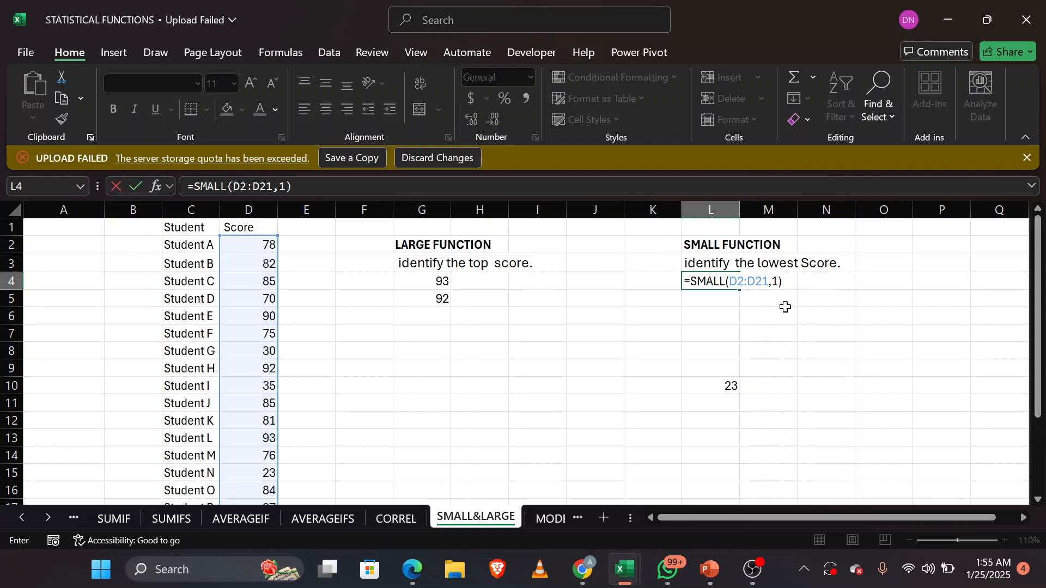
key("Return")
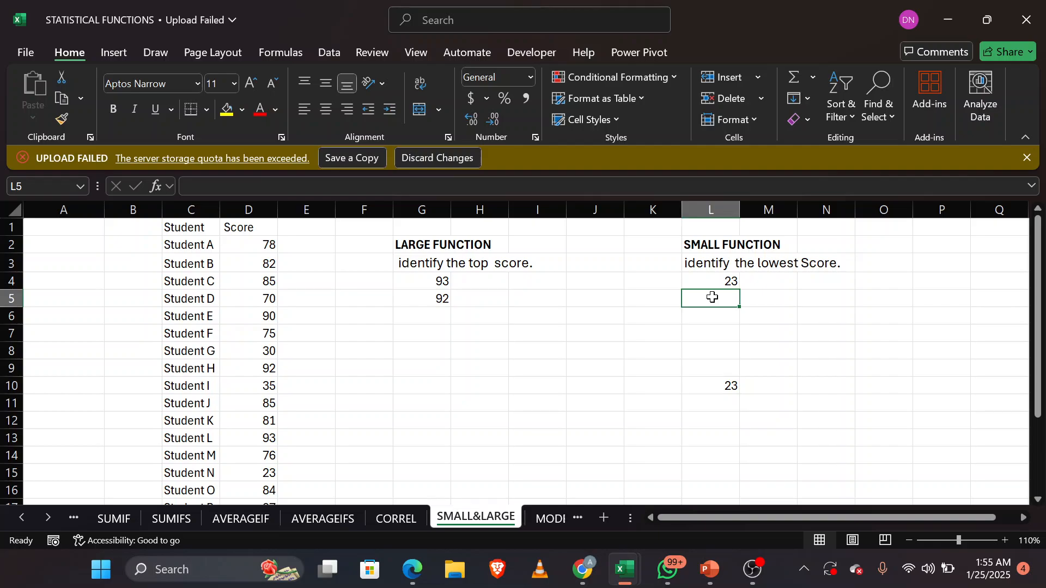
Step: Enter a SMALL formula in L5 over D2:D21 with k set to 2 for the second-lowest score
type("=SMA")
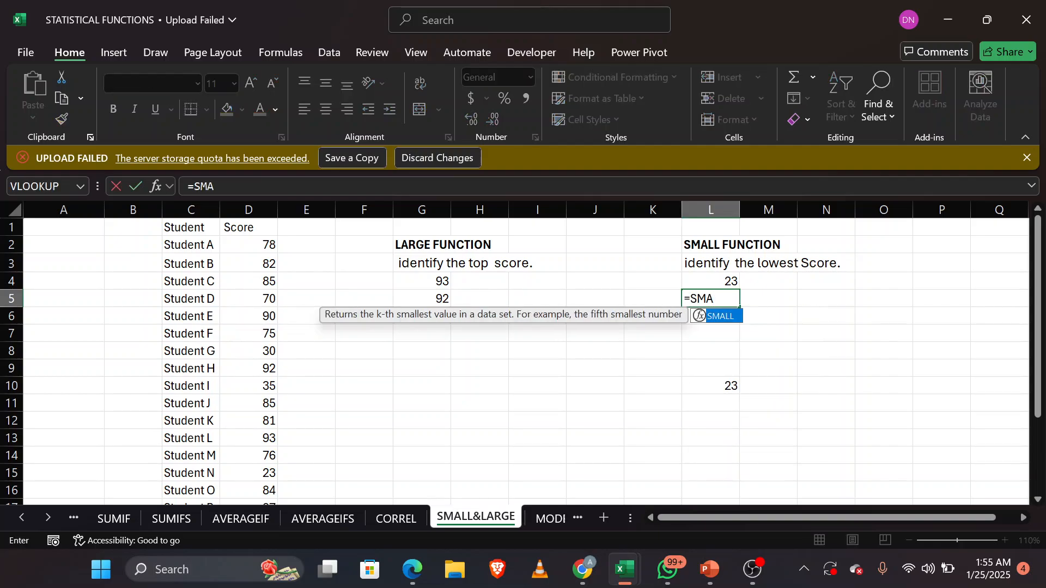
key("Tab")
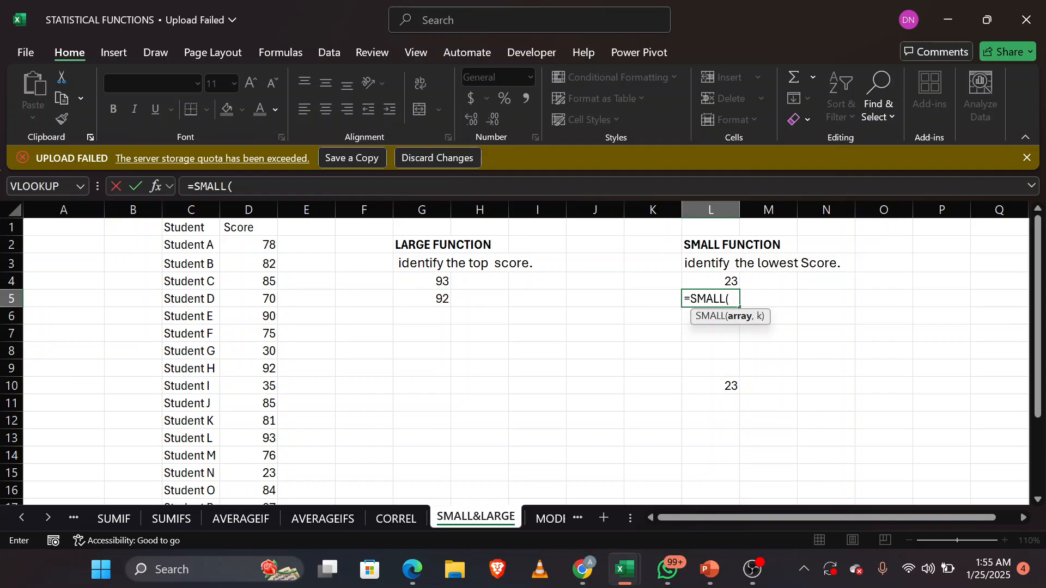
left_click_drag(252, 245, 238, 419)
scroll(586, 387, "up", 3)
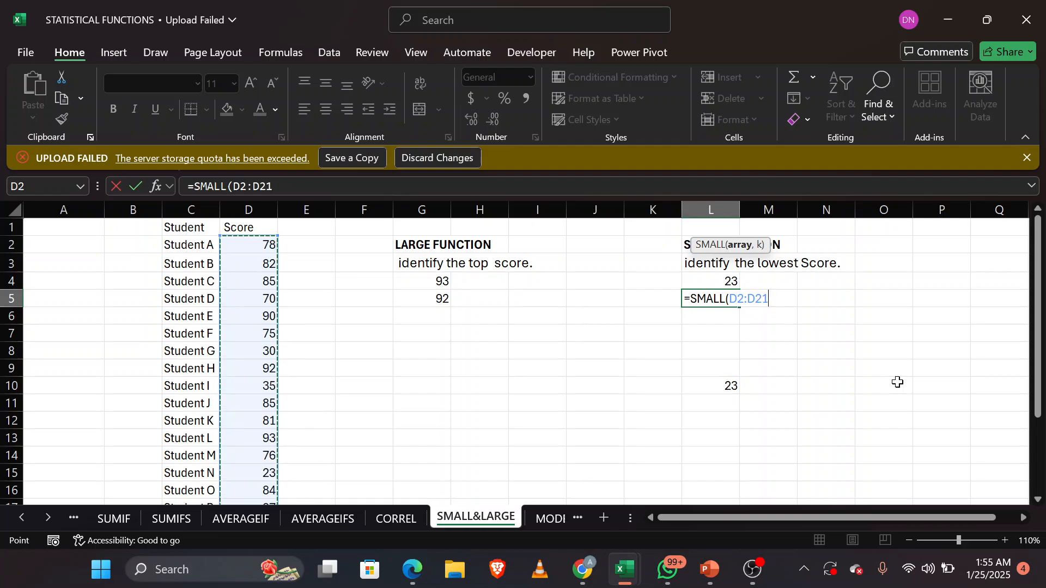
type(",2")
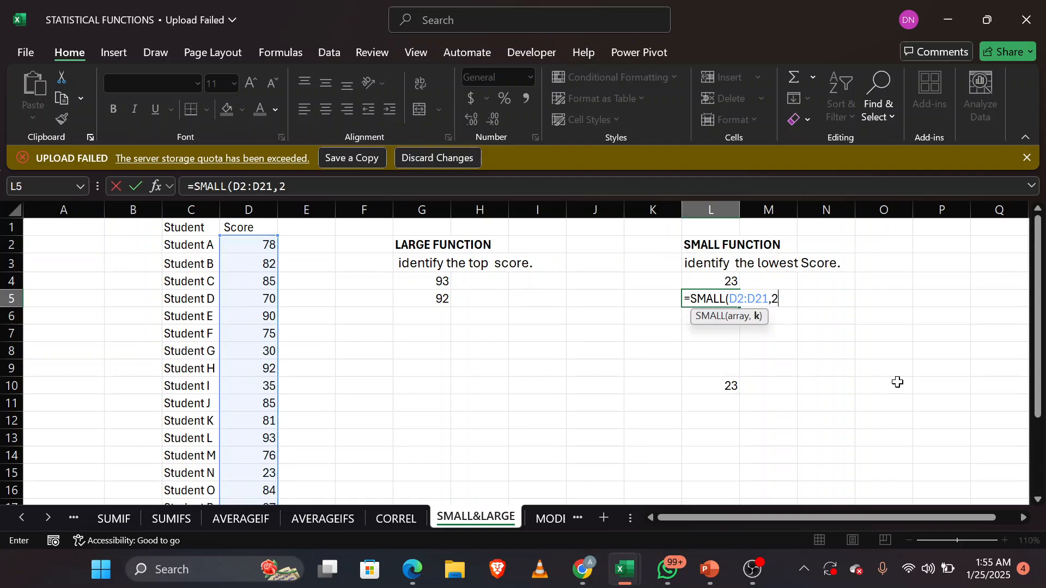
type(")")
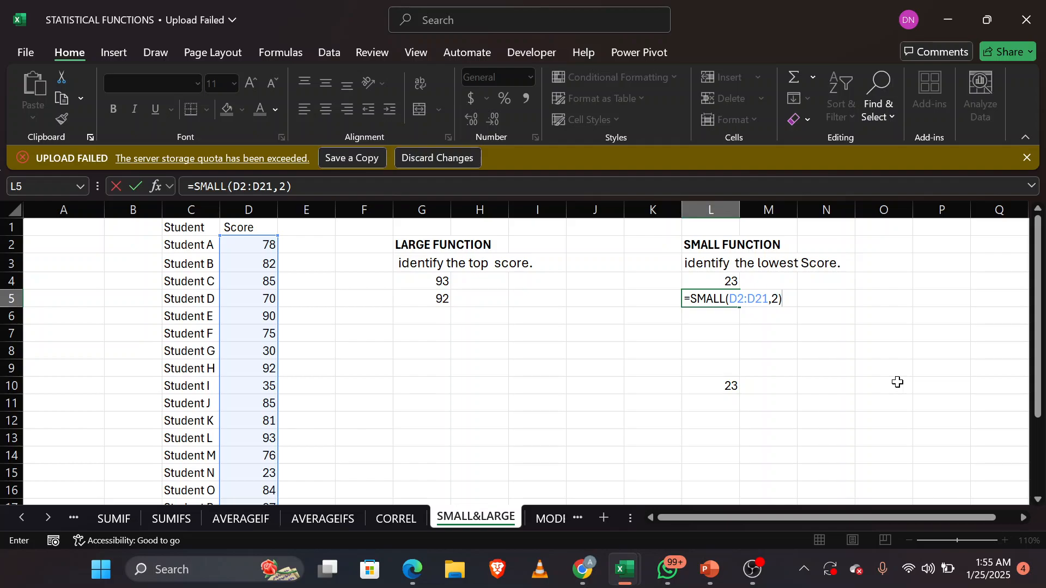
key("Return")
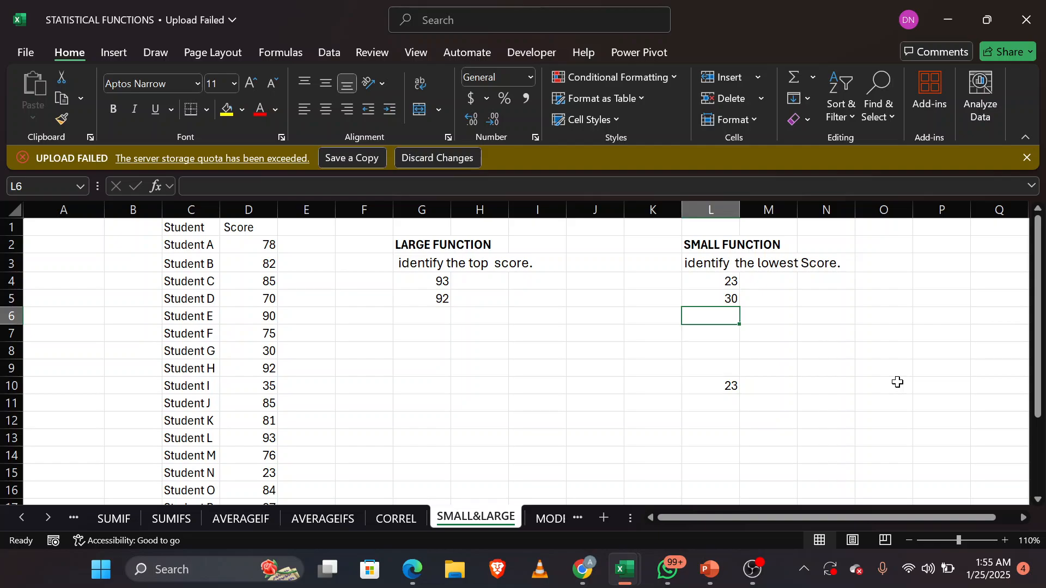
Step: Go to the MODE&MEDIAN sheet and clear the old mode formula from E4
left_click(547, 518)
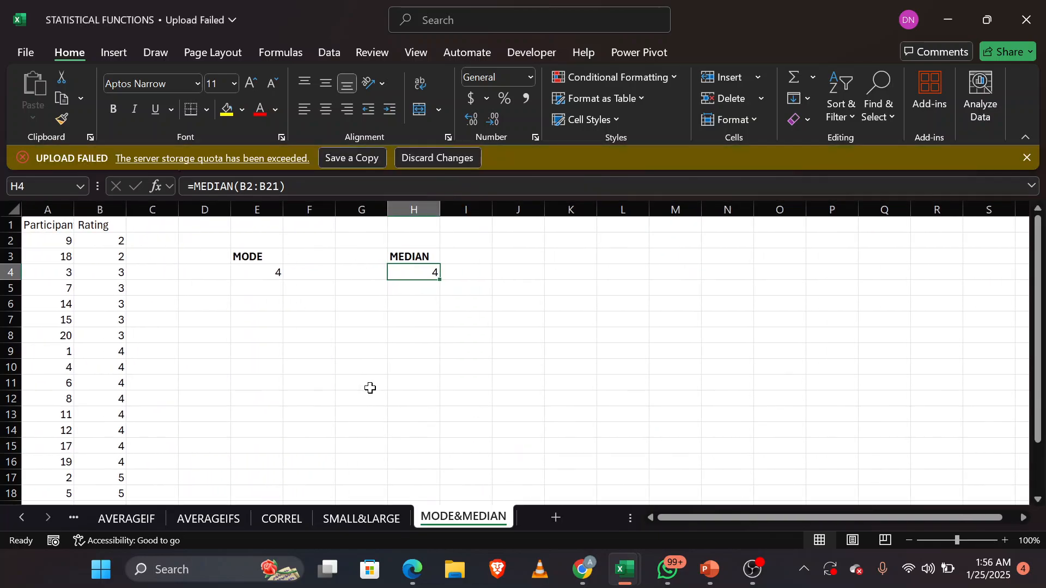
double_click(266, 270)
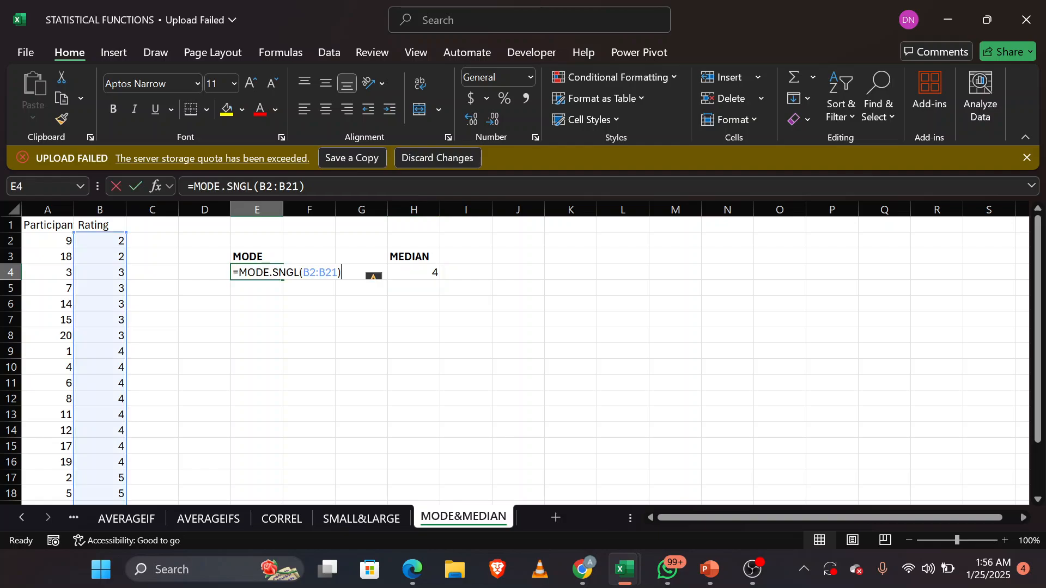
triple_click(266, 272)
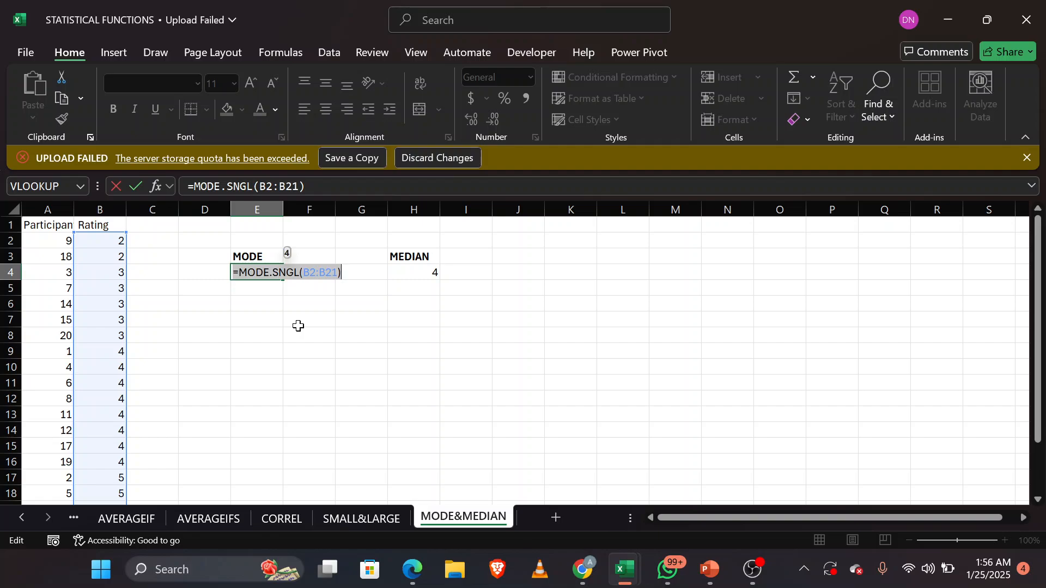
key("BackSpace")
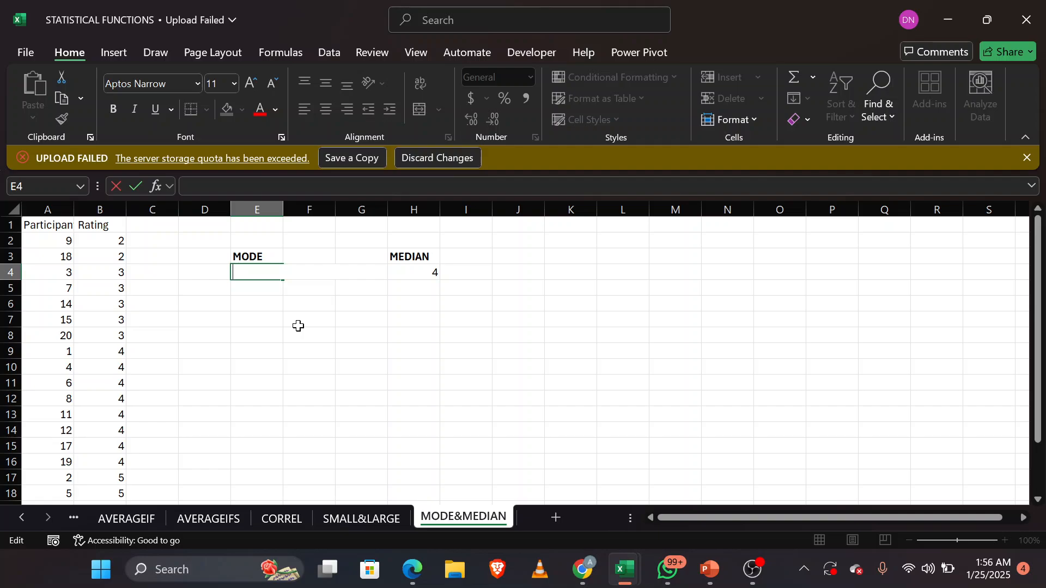
Step: Enter a MODE.SNGL formula in E4 over the ratings B2:B21
type("=MODE")
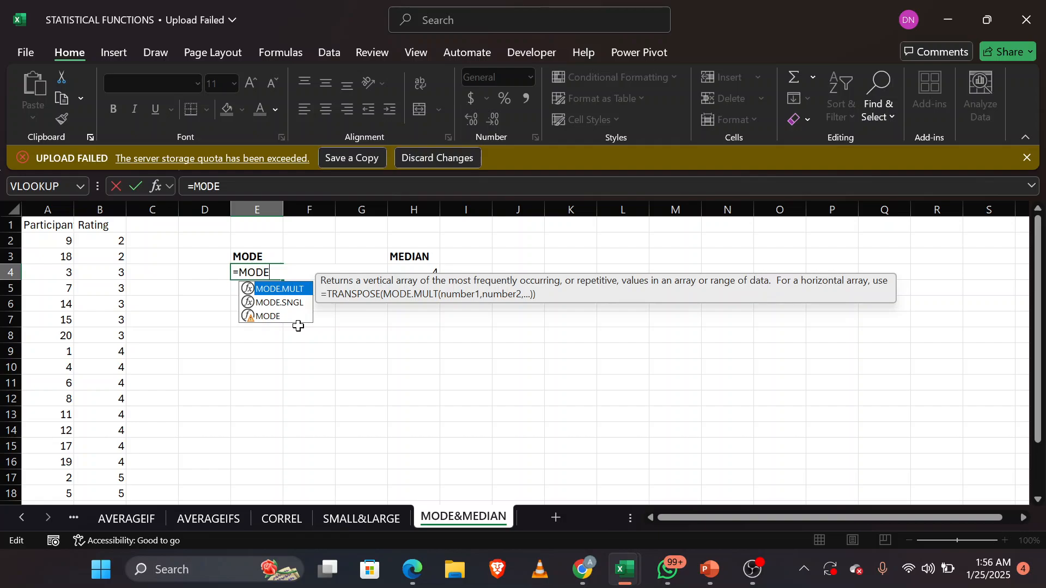
key("Down")
key("Down")
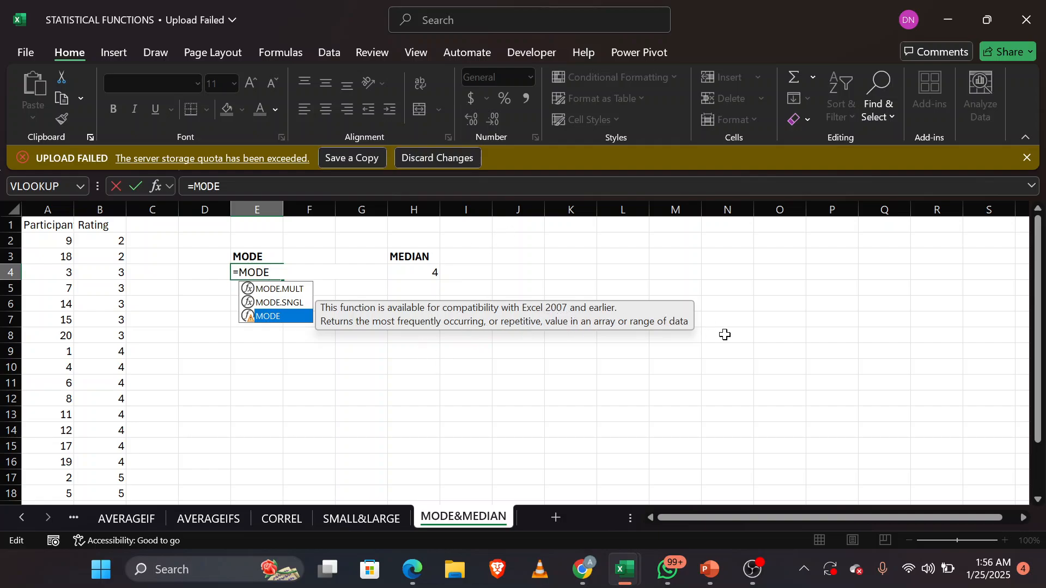
key("Up")
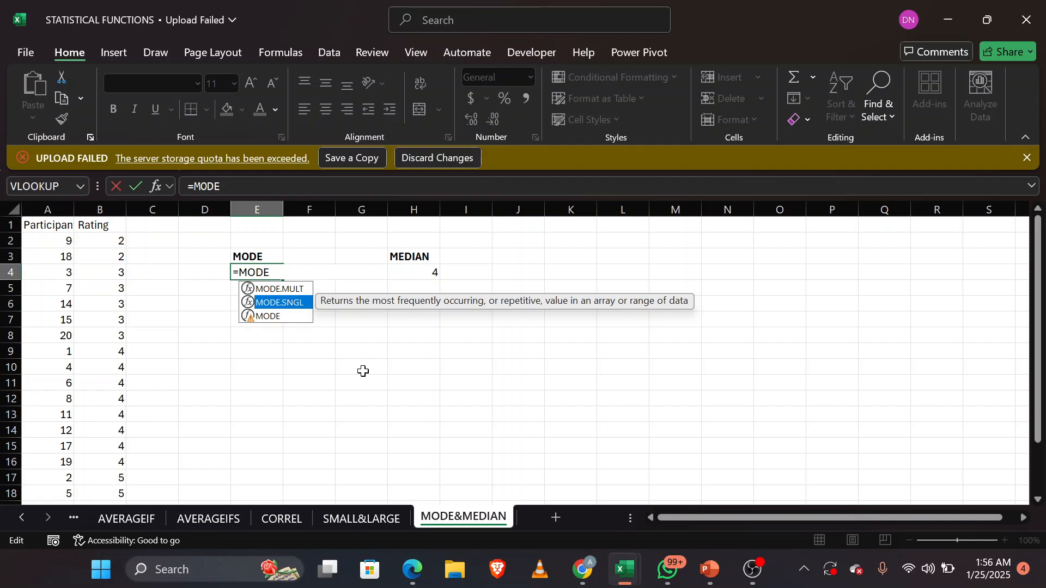
key("Tab")
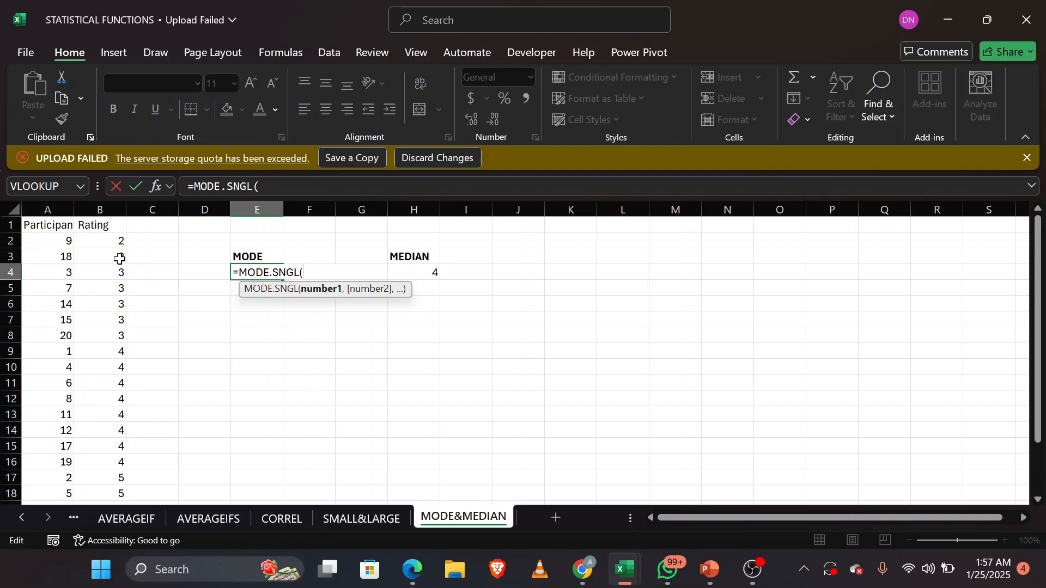
left_click_drag(109, 242, 112, 418)
scroll(213, 333, "up", 3)
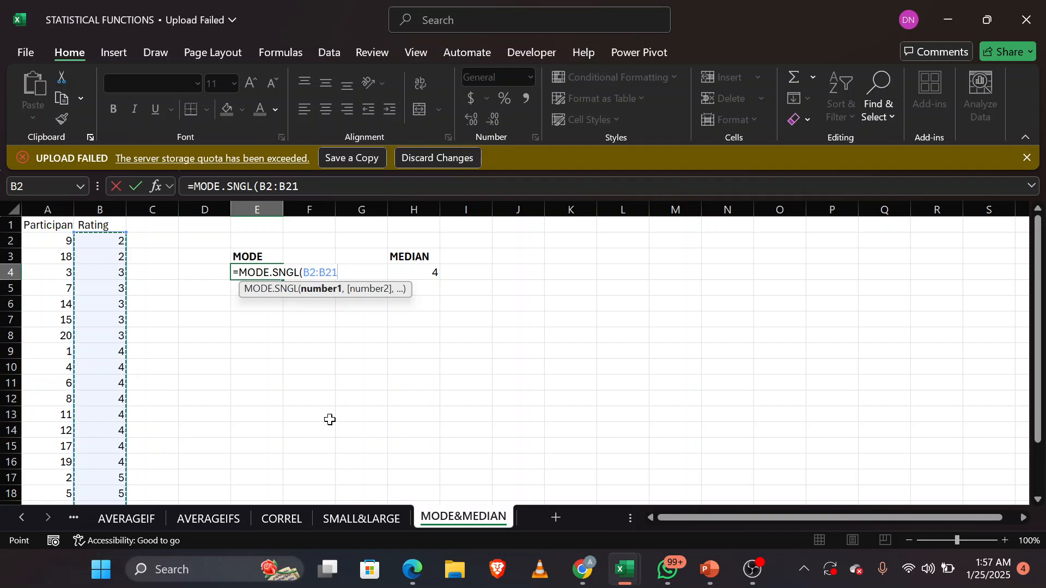
type(")")
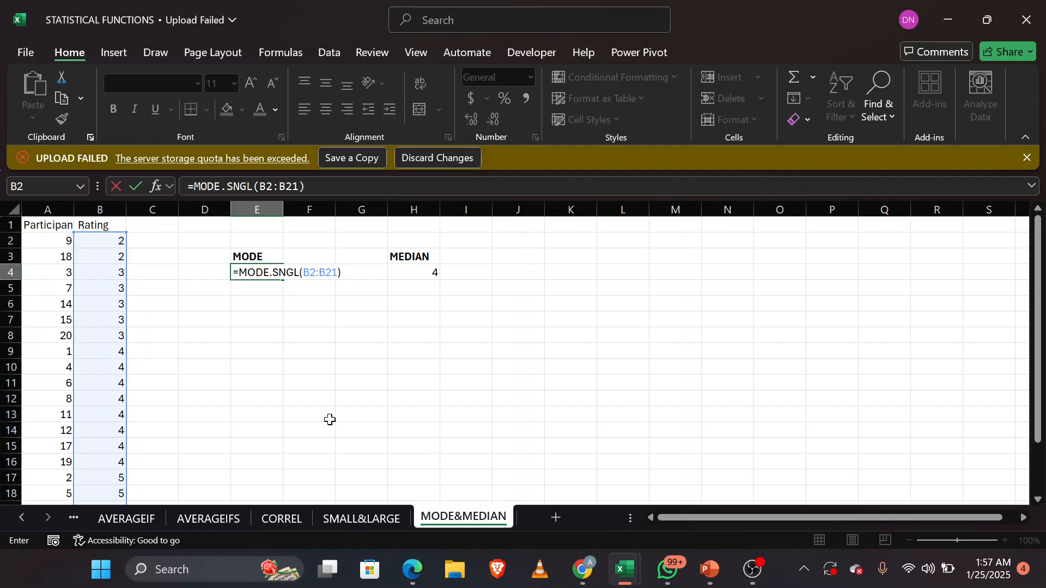
key("Return")
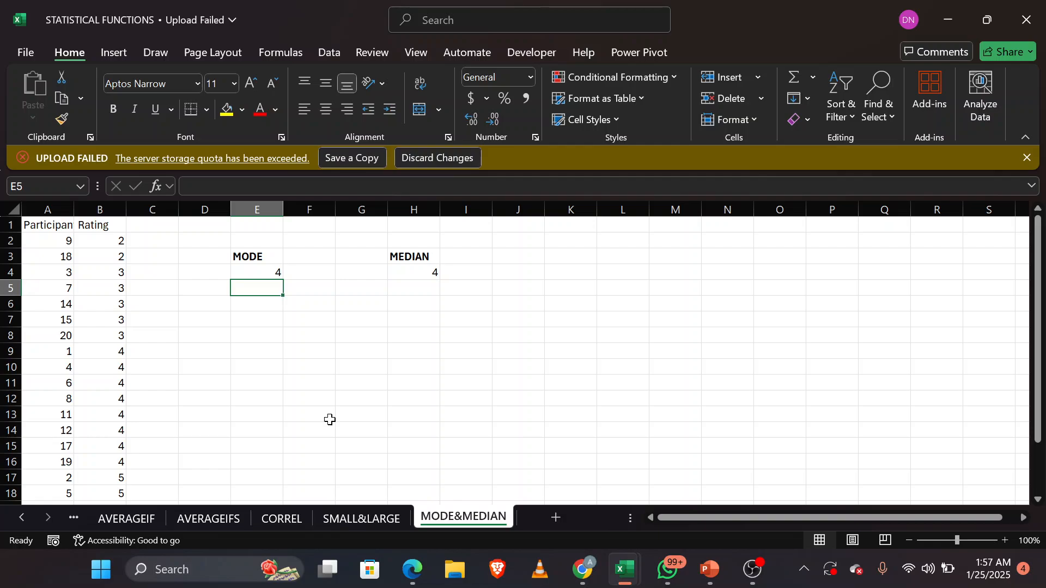
Step: Review the MEDIAN formula in H4 and highlight the ratings in B2:B12 it draws on
double_click(413, 273)
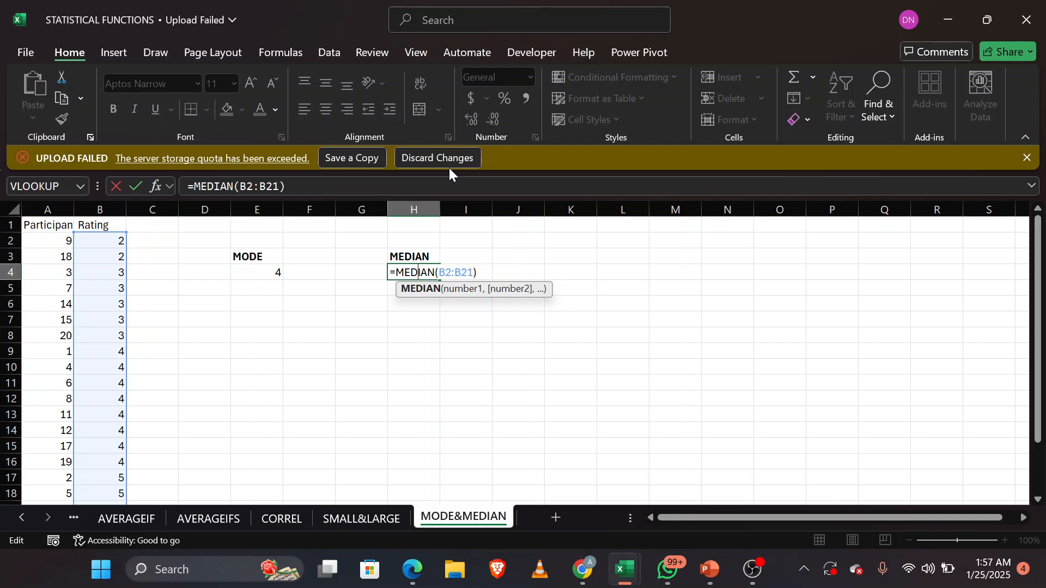
key("Return")
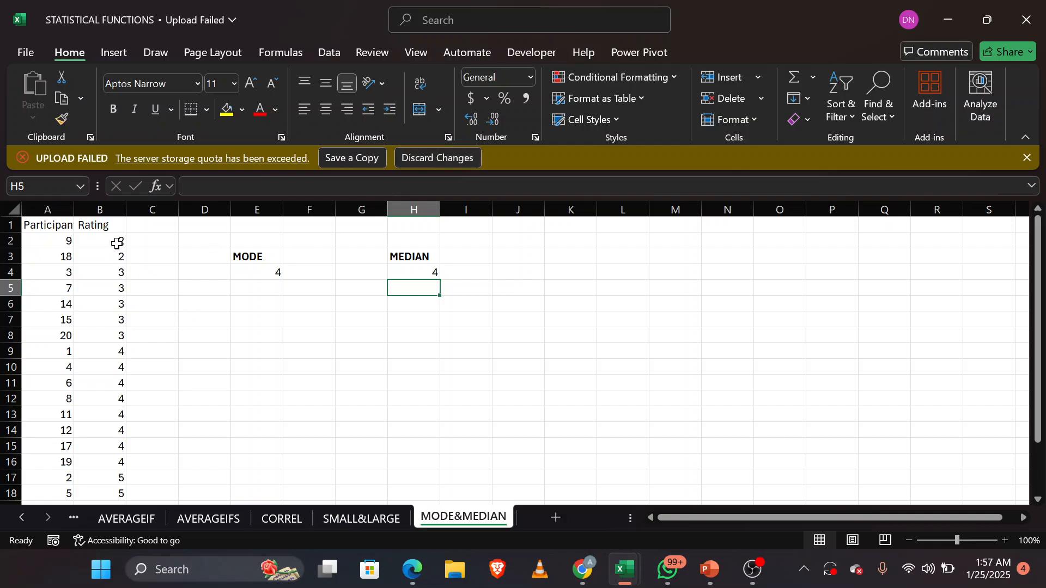
left_click_drag(117, 242, 100, 399)
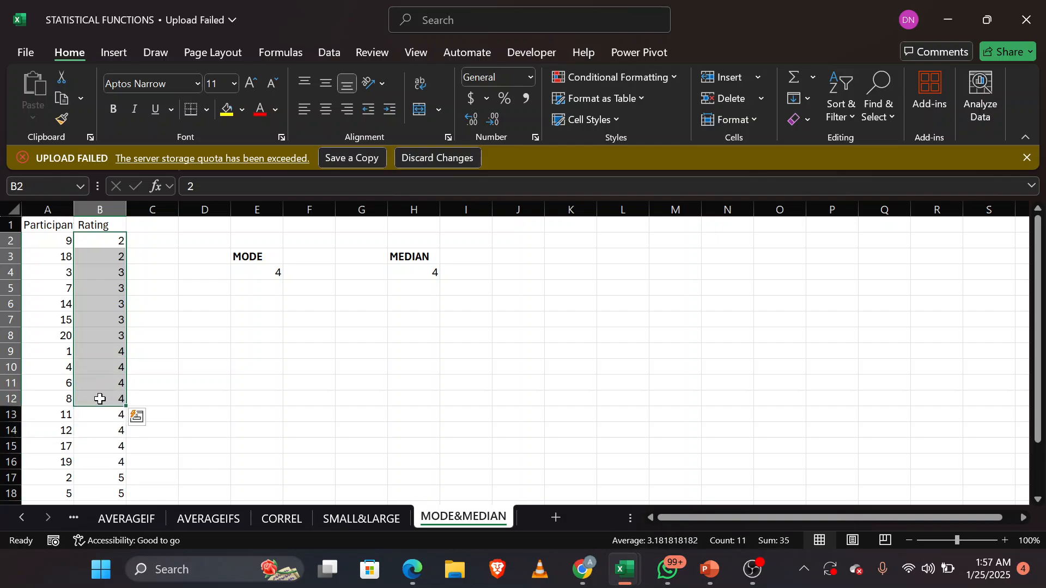
left_click(188, 371)
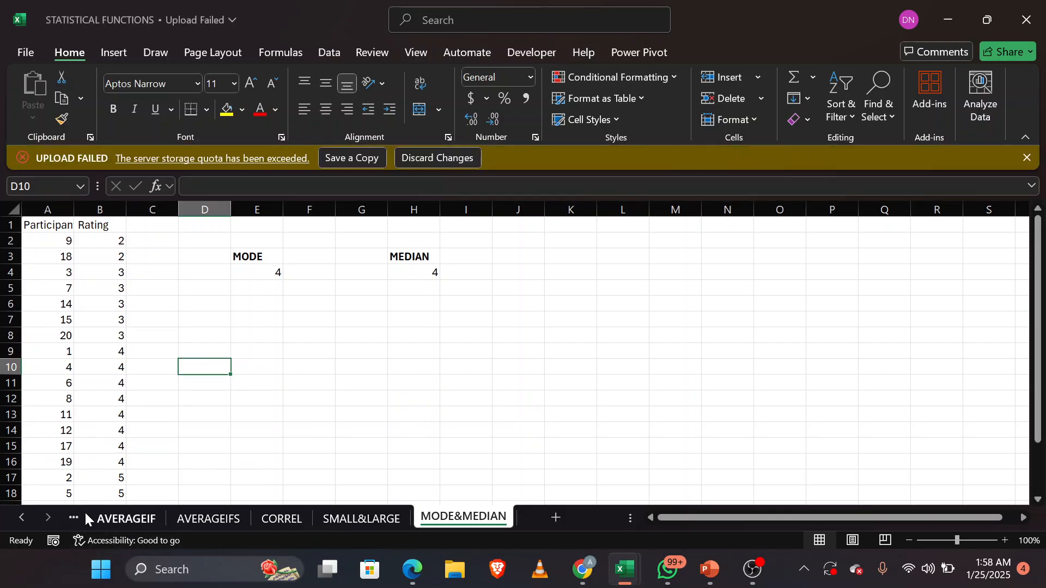
left_click(73, 517)
left_click(73, 517)
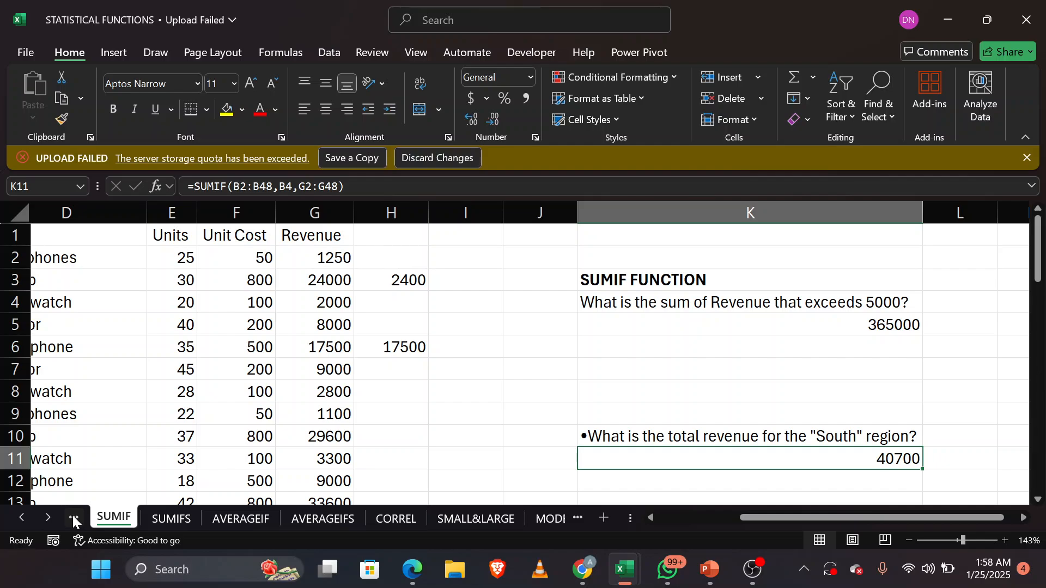
left_click(548, 516)
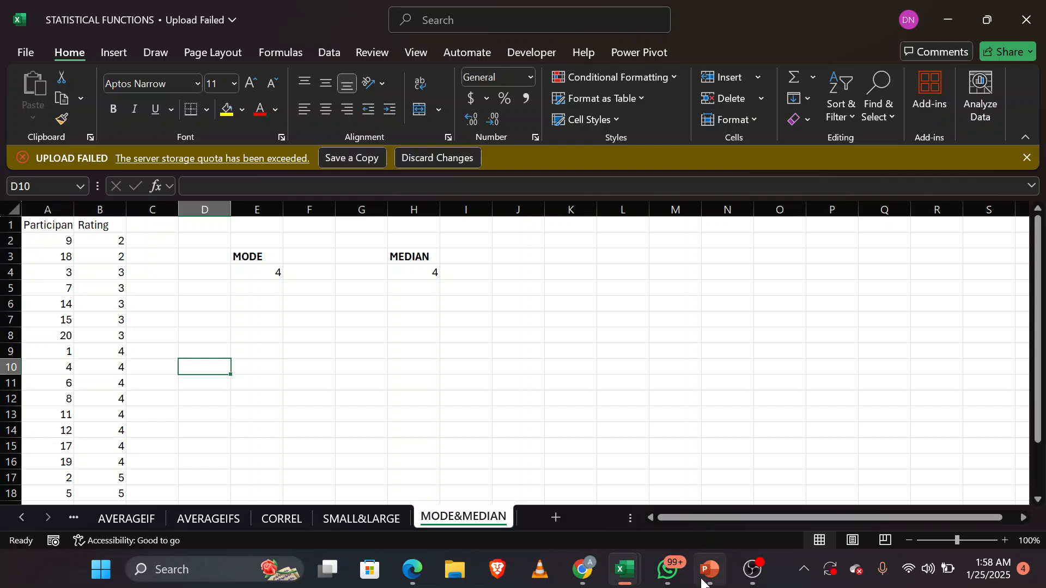
Step: Switch to the LOGICAL FUNCTION for class 5 workbook and inspect the formulas in E4 and F4 on the OR FUNCTION 1 sheet
mouse_move(703, 581)
left_click(694, 493)
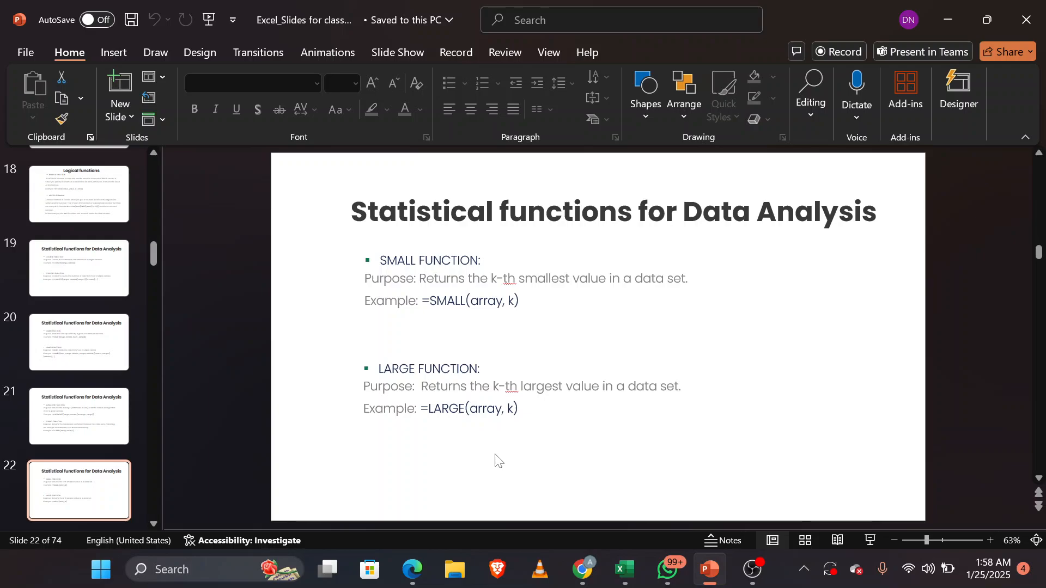
mouse_move(625, 570)
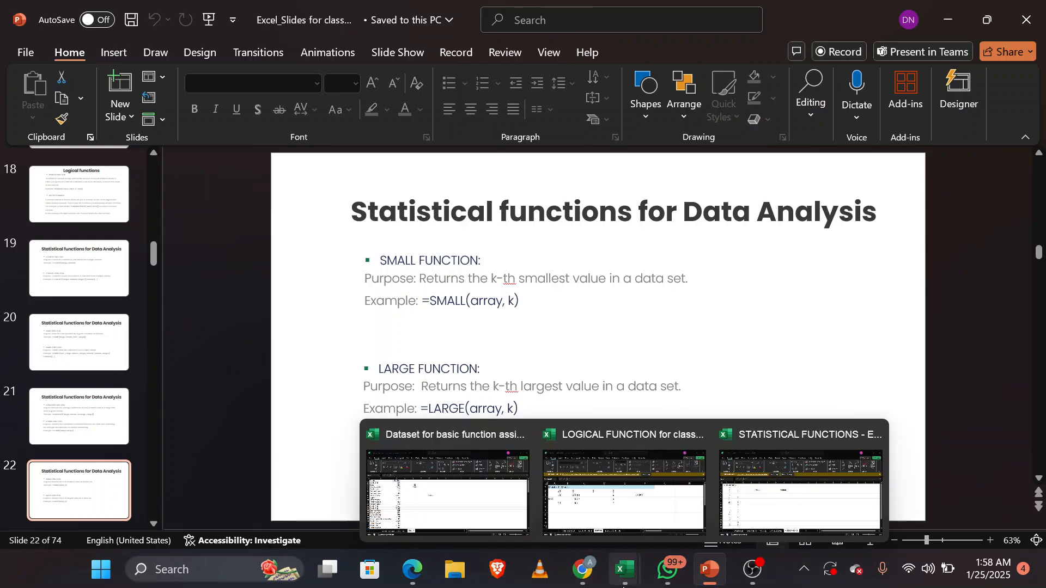
left_click(648, 512)
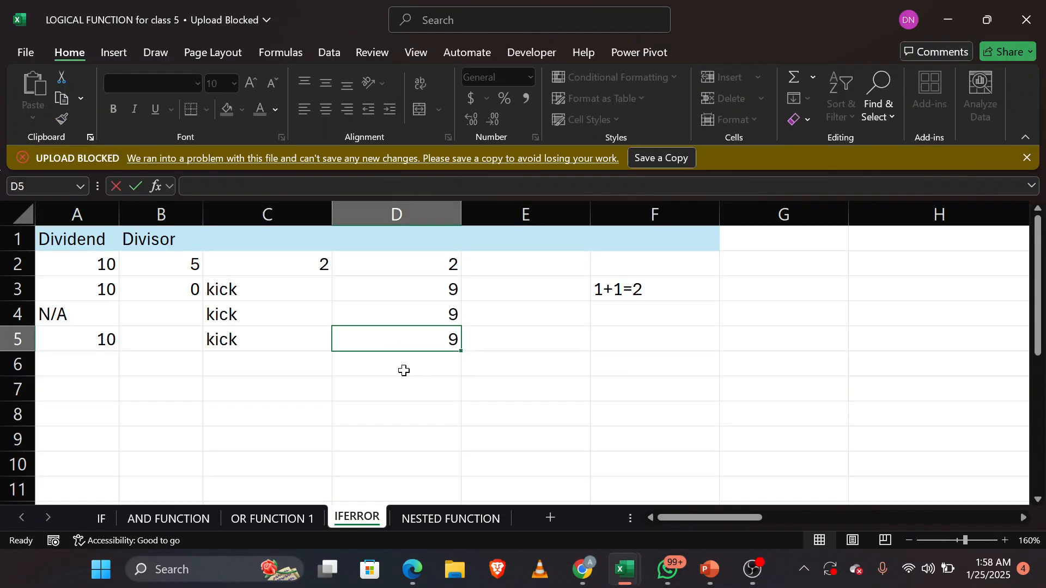
left_click(274, 520)
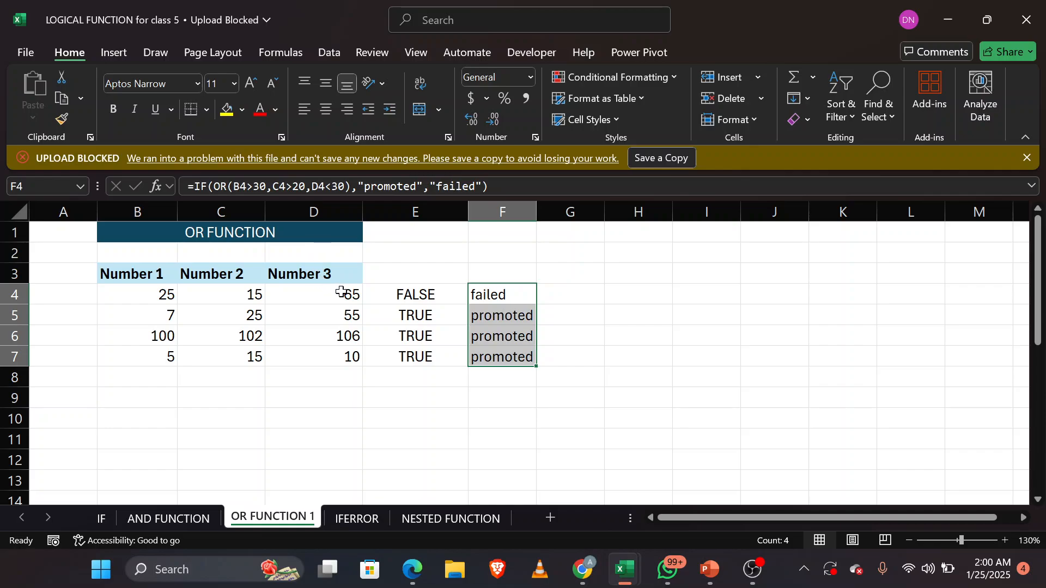
left_click(421, 296)
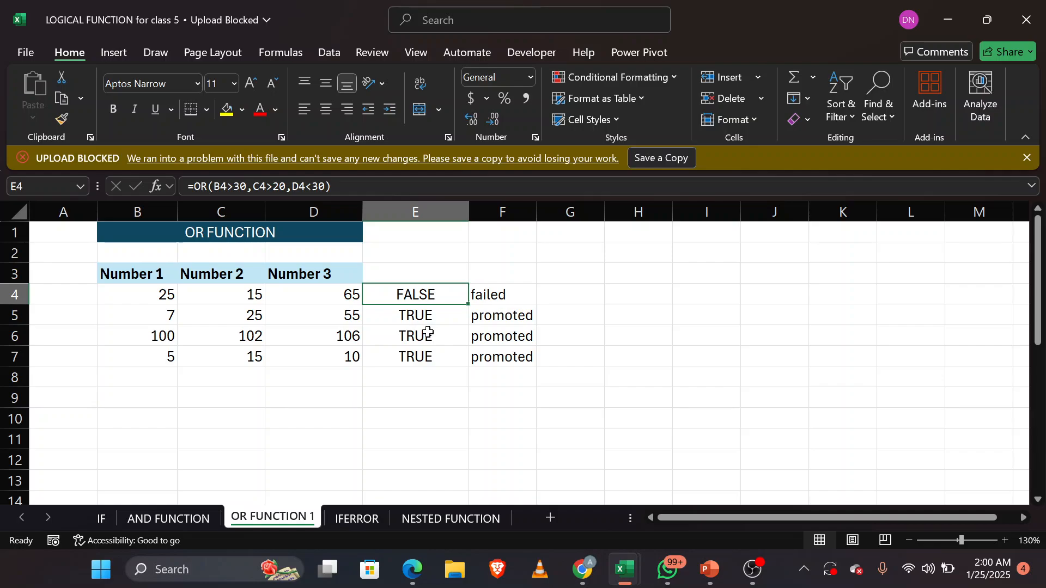
left_click(504, 296)
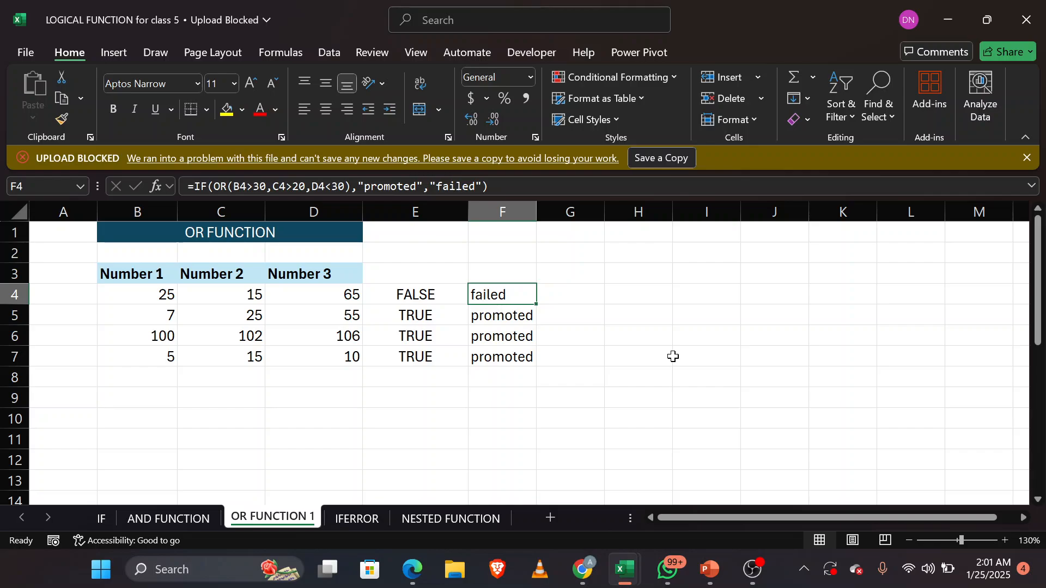
Step: Switch to the PowerPoint class slides and go to slide 23, Lookup Functions
mouse_move(712, 550)
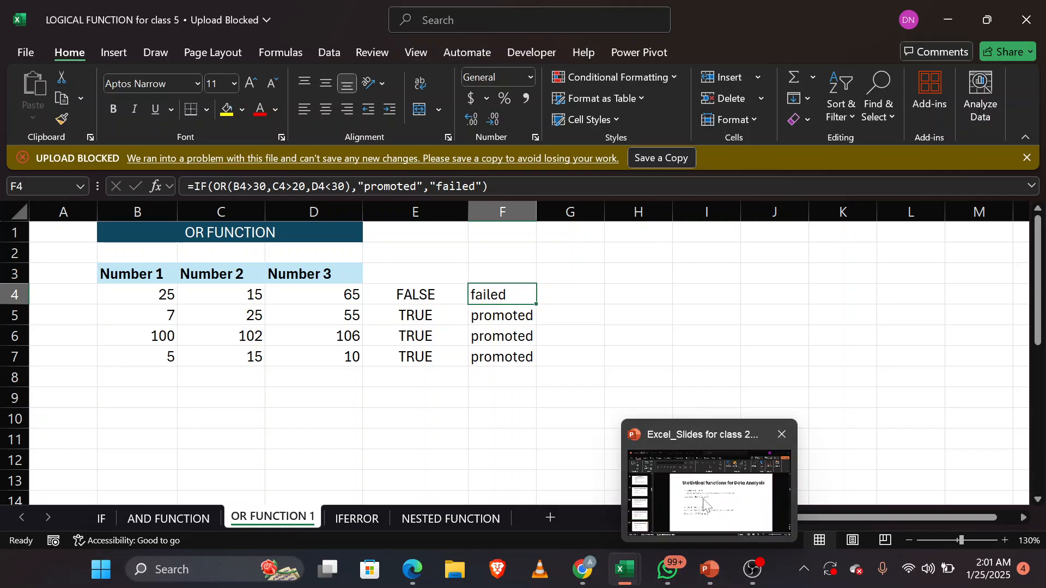
left_click(704, 504)
scroll(704, 504, "down", 1)
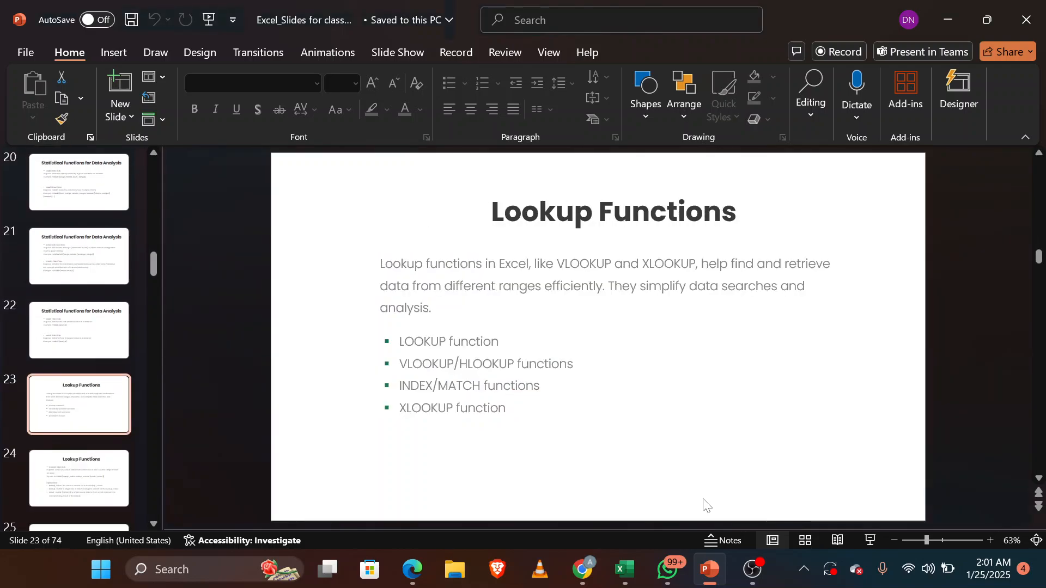